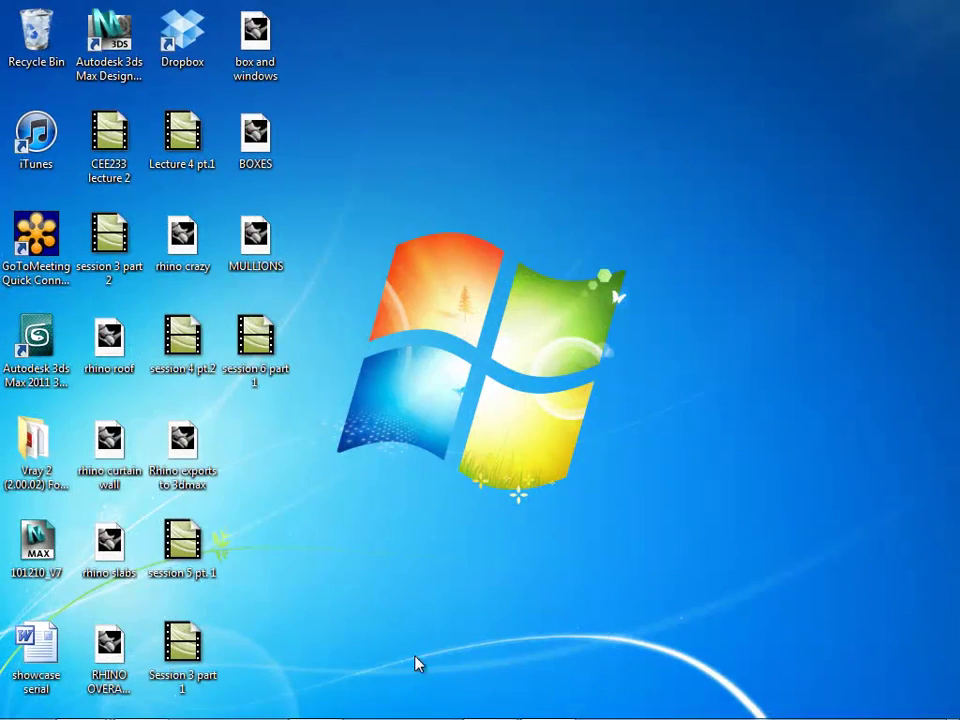
Restore the 3ds Max Design window showing the two windowed boxes lit by Direct001.
{"action": "mouse_move", "coordinate": [420, 712]}
{"action": "left_click", "coordinate": [492, 704]}
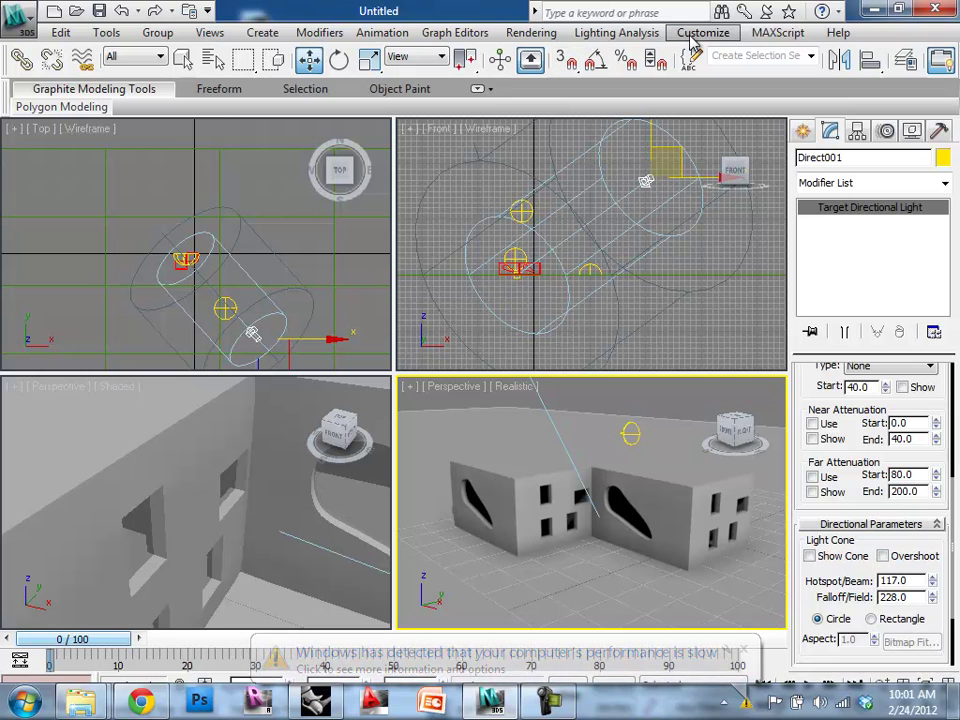
Make a mental ray test render of the Perspective view from Render Setup, then close the frame.
{"action": "left_click", "coordinate": [548, 32]}
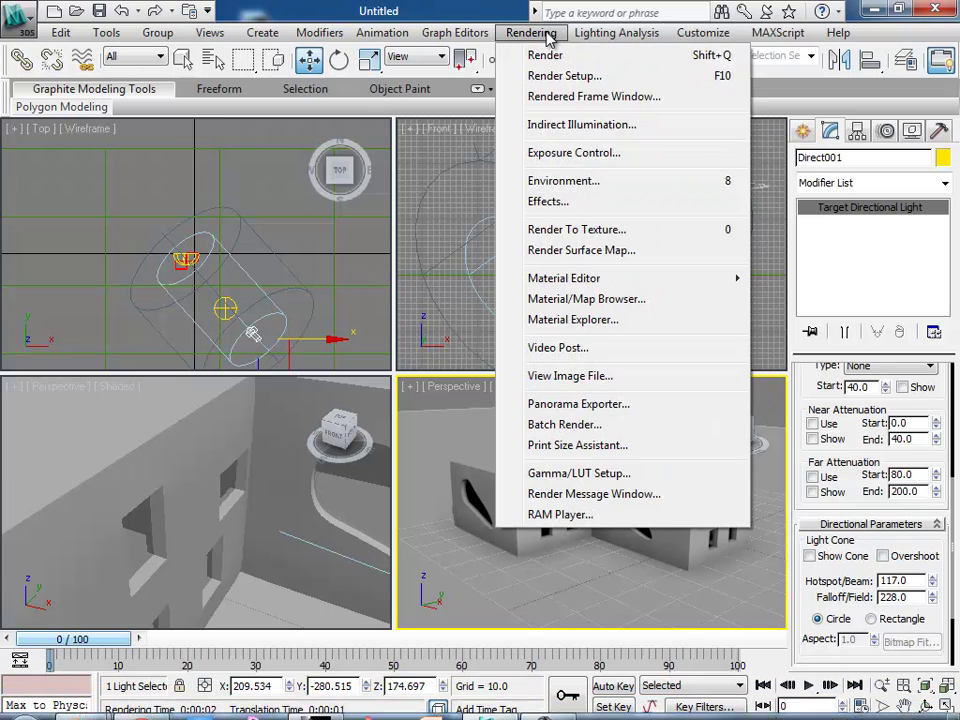
{"action": "left_click", "coordinate": [552, 80]}
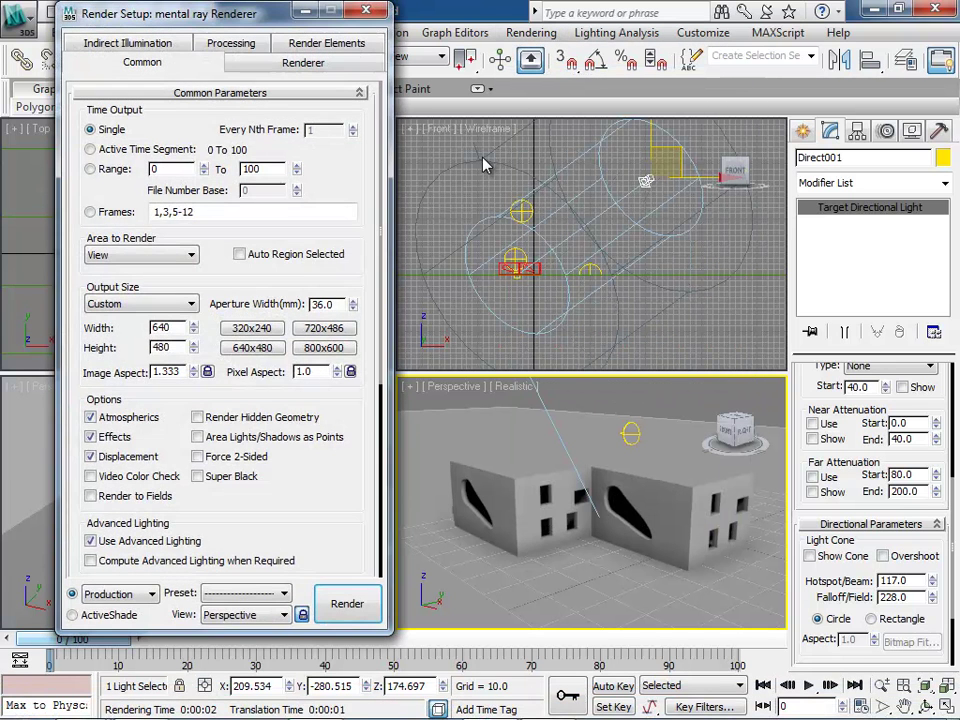
{"action": "left_click", "coordinate": [347, 603]}
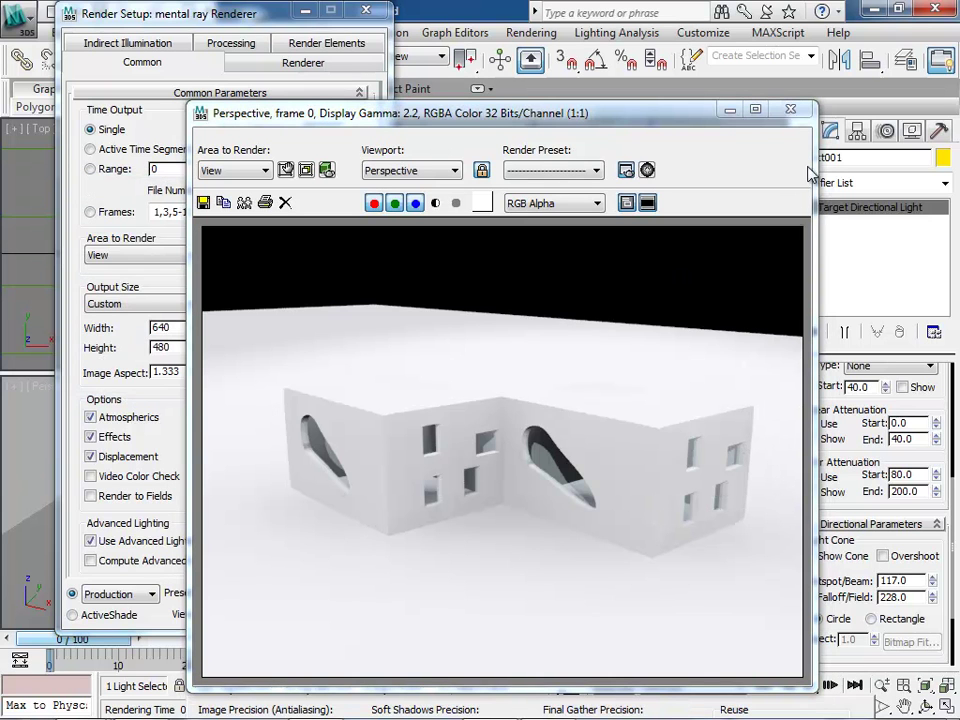
{"action": "left_click", "coordinate": [793, 110]}
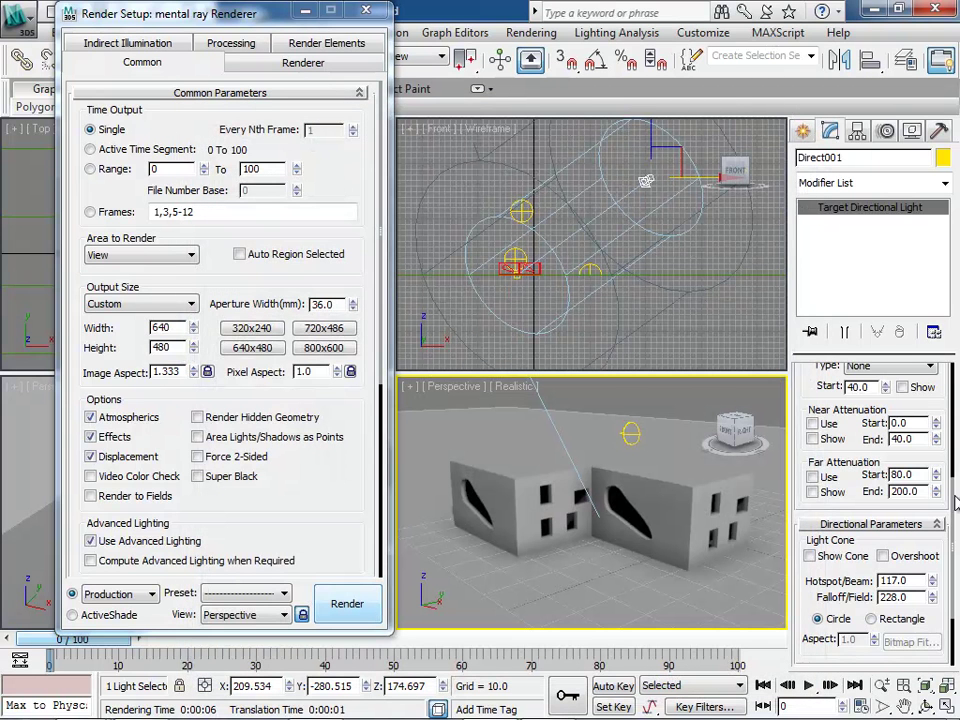
Try Inverse decay on Direct001, revert it to None, and enable Far Attenuation (Start 80, End 200).
{"action": "mouse_move", "coordinate": [955, 500]}
{"action": "left_mouse_down"}
{"action": "mouse_move", "coordinate": [955, 481]}
{"action": "mouse_move", "coordinate": [955, 558]}
{"action": "mouse_move", "coordinate": [955, 490]}
{"action": "left_mouse_up"}
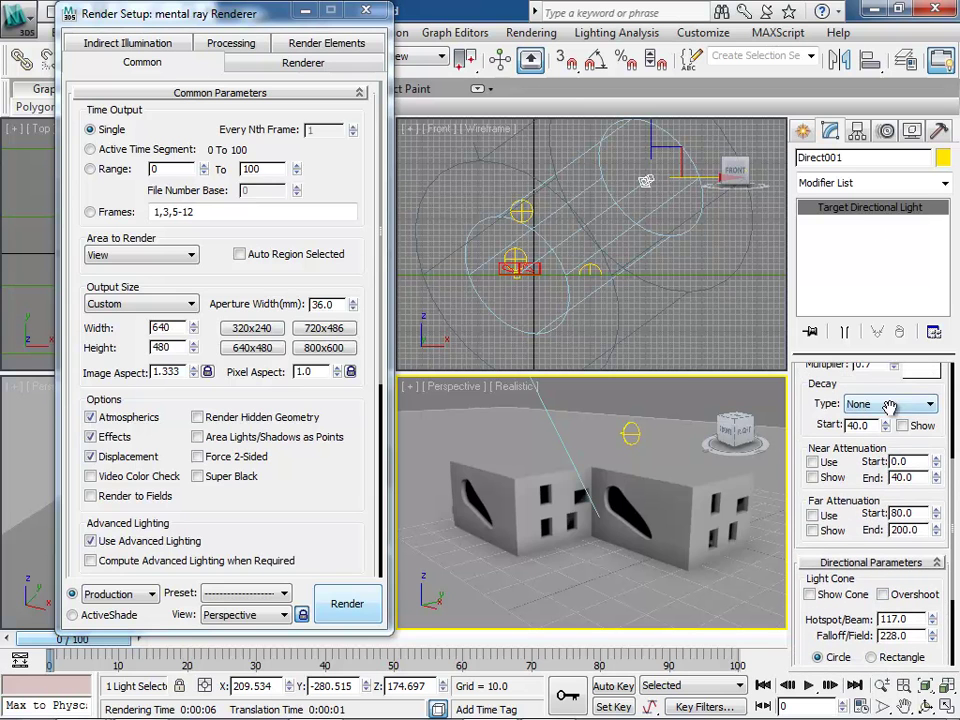
{"action": "scroll", "coordinate": [950, 468], "scroll_direction": "up", "scroll_amount": 5}
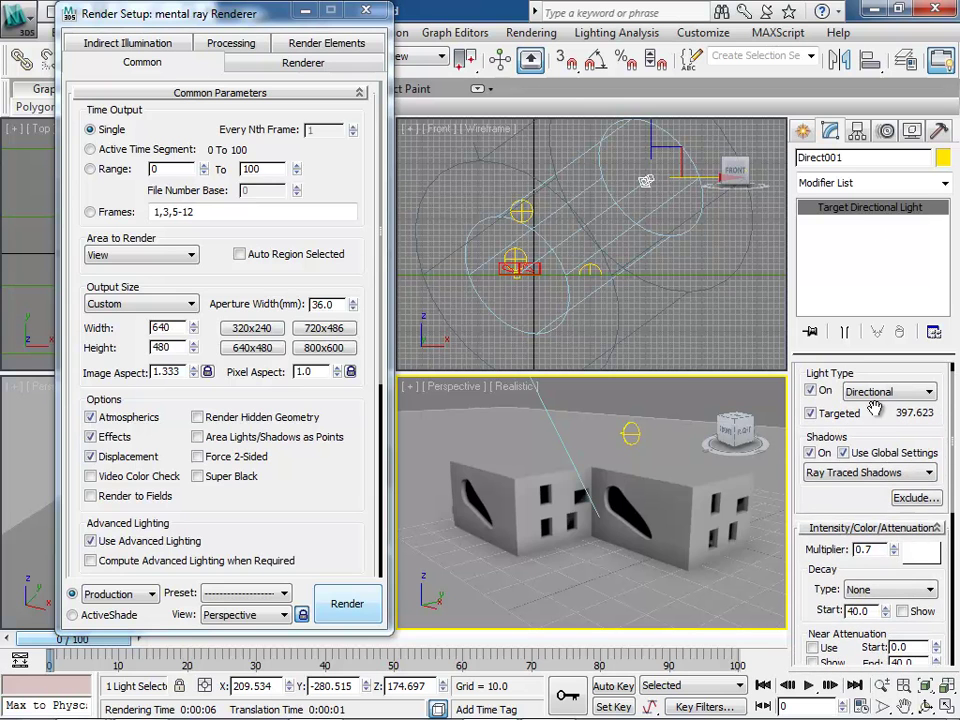
{"action": "scroll", "coordinate": [950, 465], "scroll_direction": "up", "scroll_amount": 1}
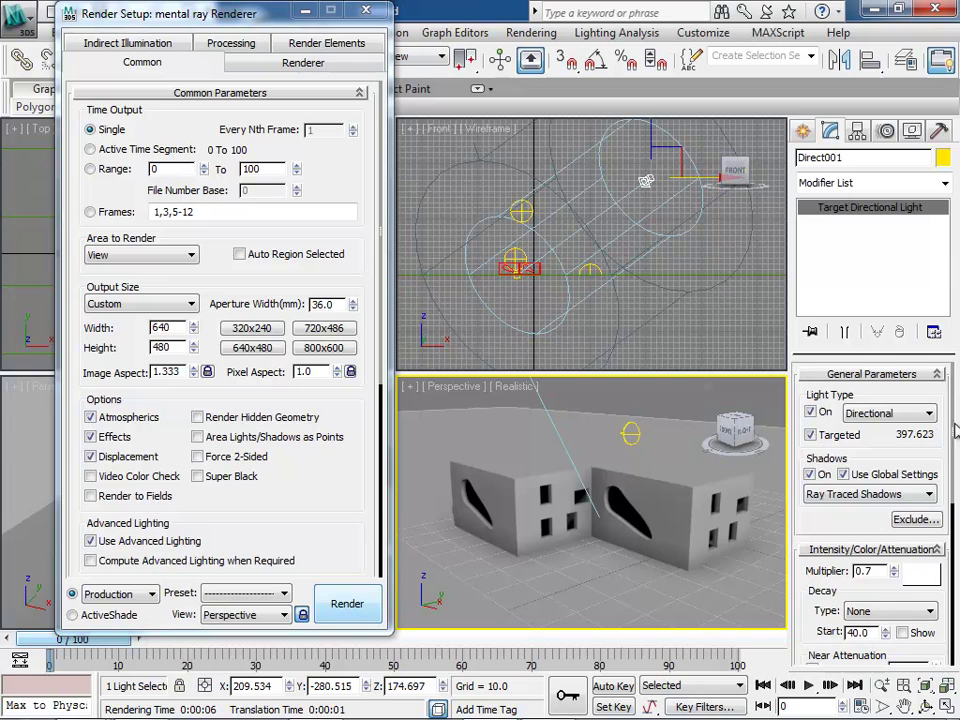
{"action": "scroll", "coordinate": [890, 430], "scroll_direction": "down", "scroll_amount": 5}
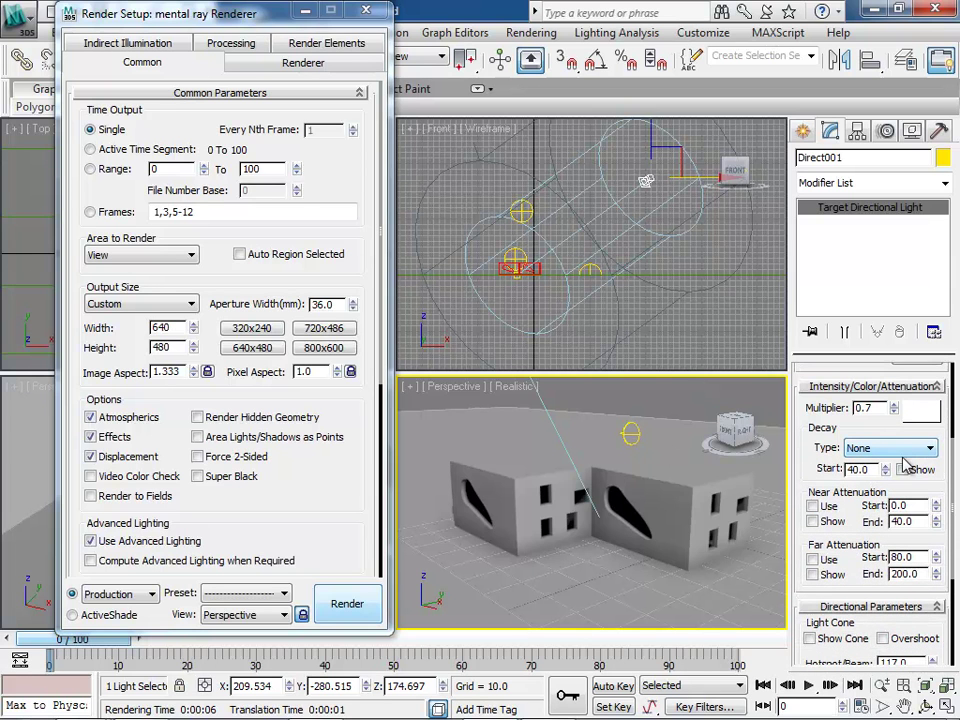
{"action": "left_click", "coordinate": [925, 450]}
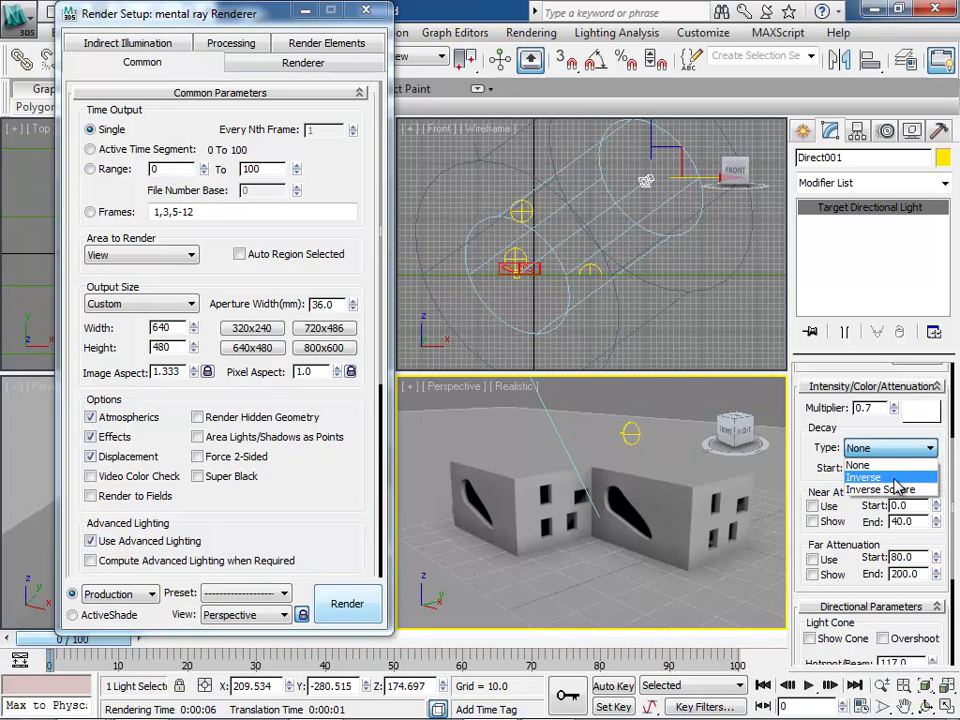
{"action": "left_click", "coordinate": [895, 479]}
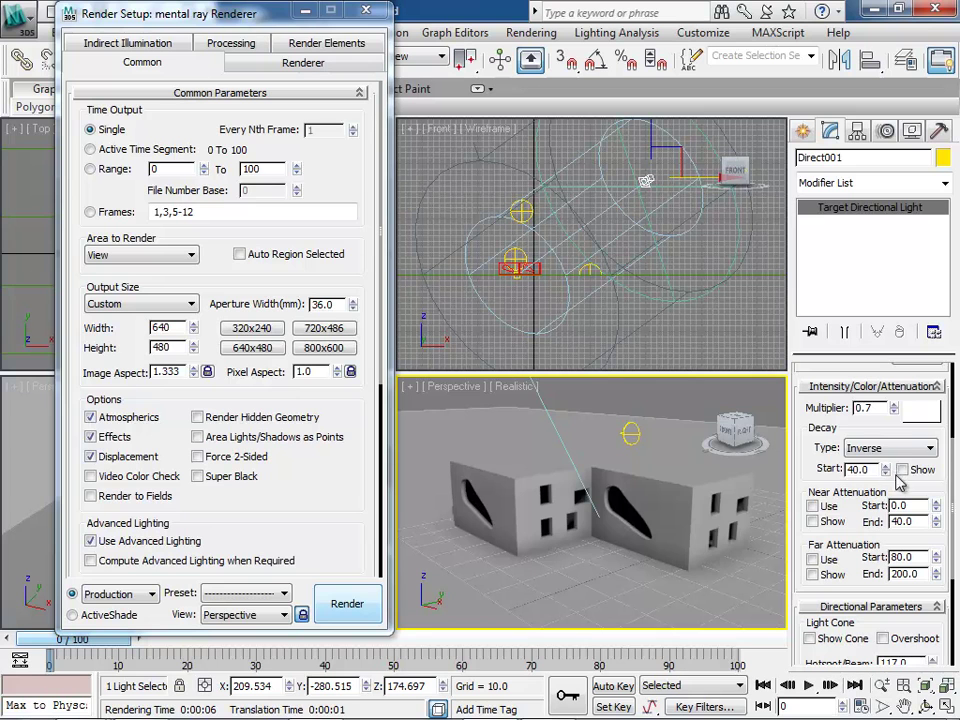
{"action": "left_click", "coordinate": [925, 448]}
{"action": "left_click", "coordinate": [875, 463]}
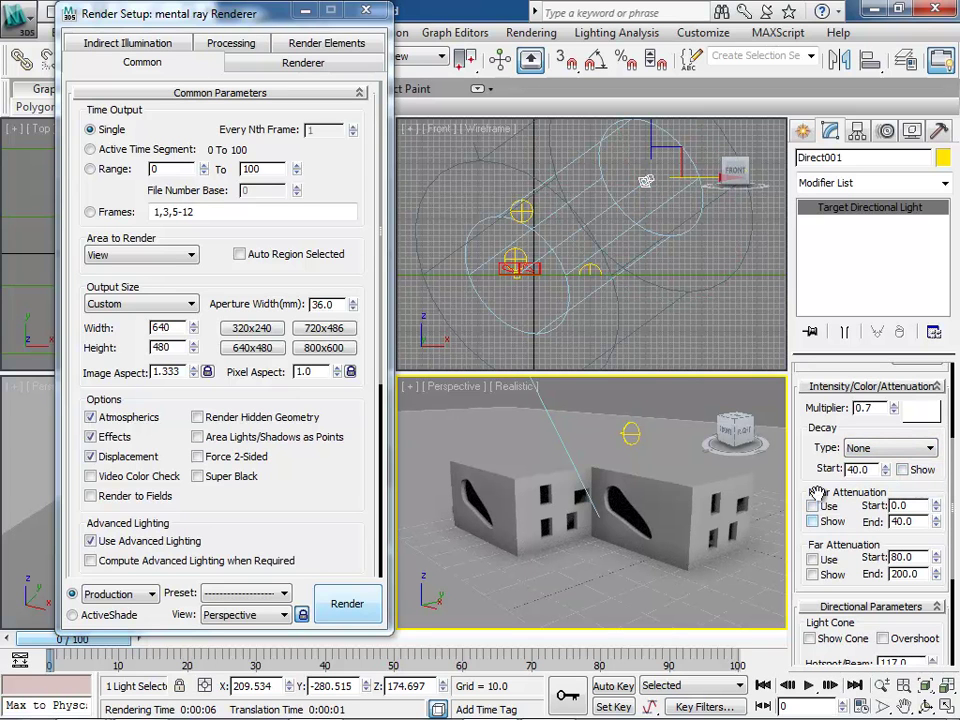
{"action": "left_click", "coordinate": [813, 560]}
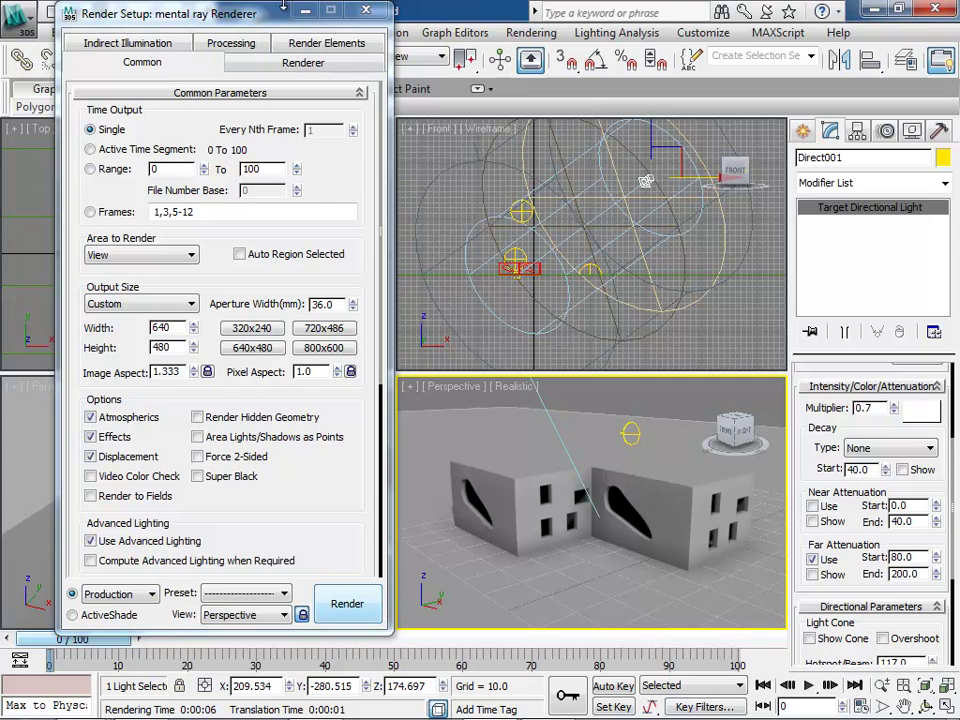
Close Render Setup, zoom out the Top viewport, and make the Front view active.
{"action": "left_click", "coordinate": [366, 10]}
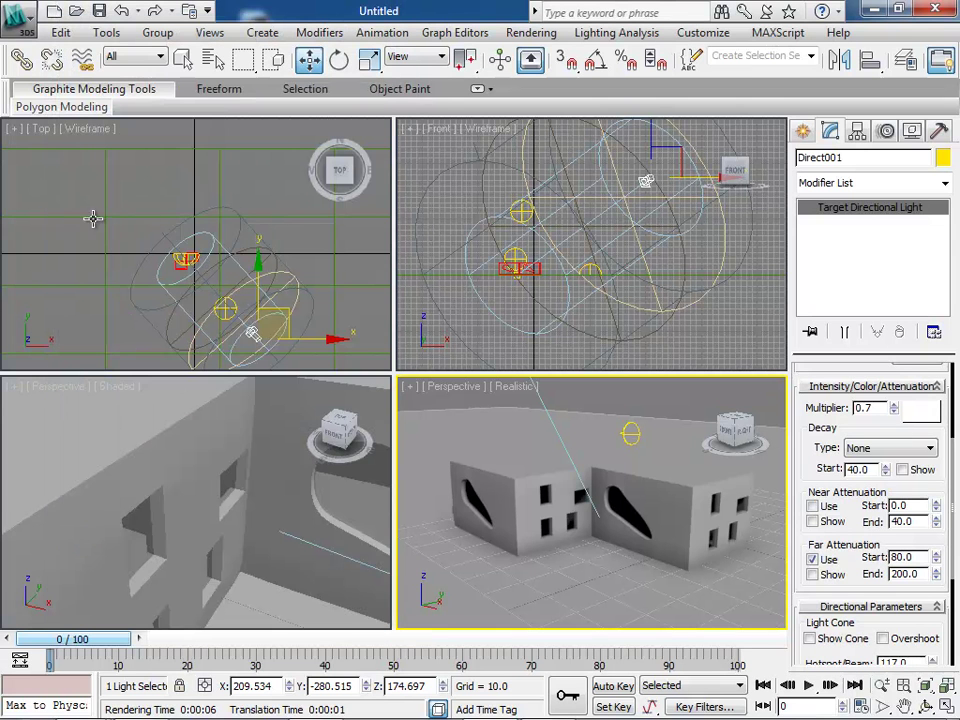
{"action": "right_click", "coordinate": [50, 138]}
{"action": "key", "text": "bracketright"}
{"action": "scroll", "coordinate": [214, 311], "scroll_direction": "up", "scroll_amount": 4}
{"action": "scroll", "coordinate": [249, 242], "scroll_direction": "down", "scroll_amount": 2}
{"action": "scroll", "coordinate": [332, 261], "scroll_direction": "up", "scroll_amount": 1}
{"action": "right_click", "coordinate": [430, 145]}
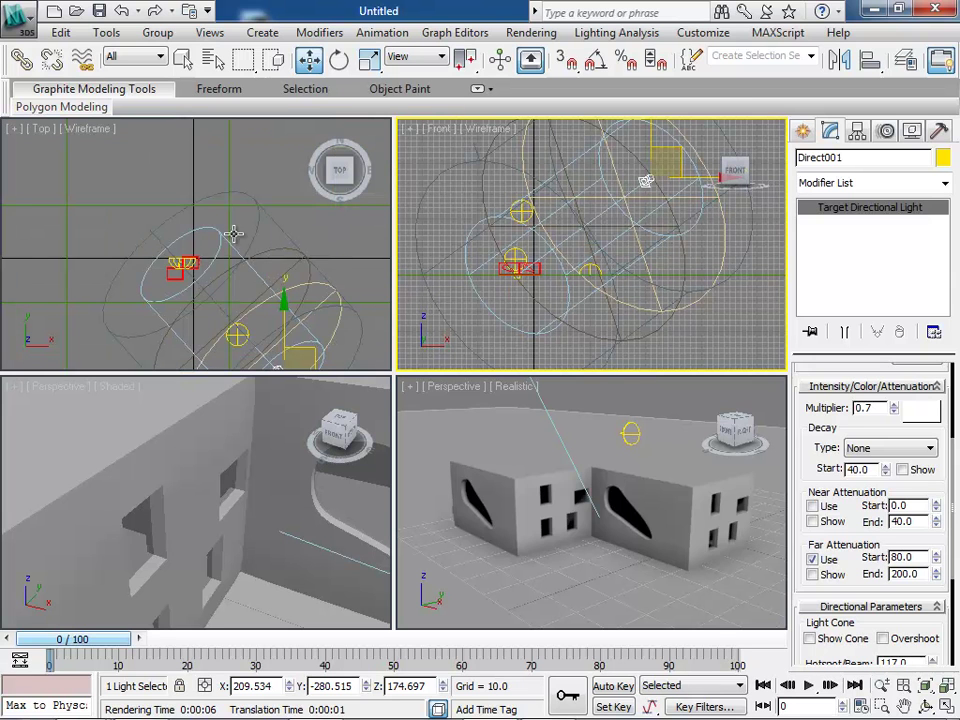
Toggle Far Attenuation Use and Show to compare, leaving Use on and the range hidden.
{"action": "left_click", "coordinate": [812, 560]}
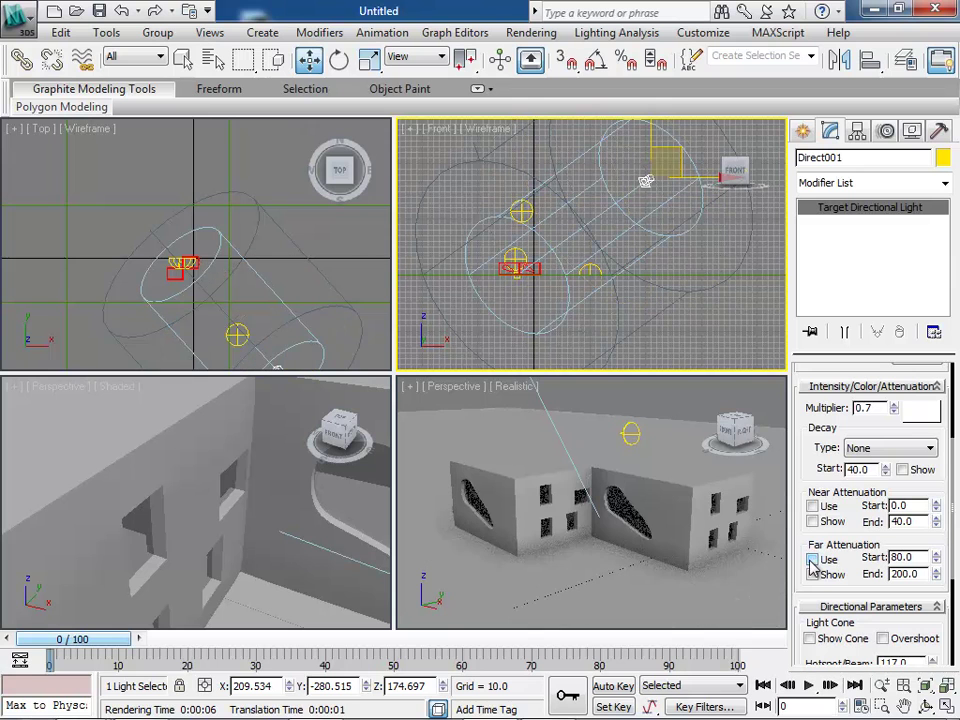
{"action": "left_click", "coordinate": [812, 560]}
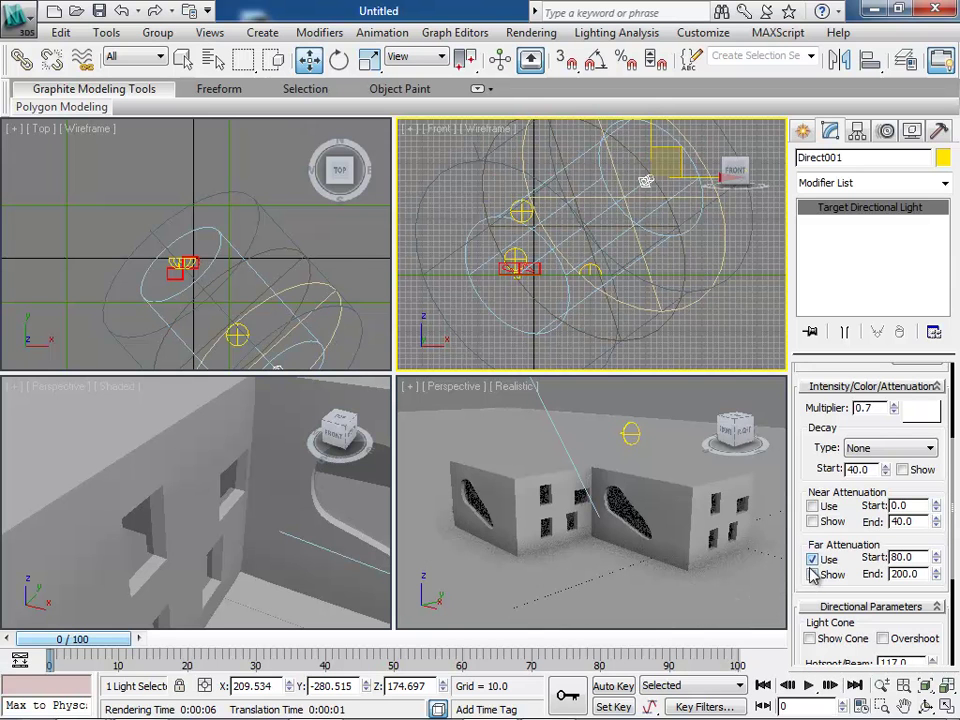
{"action": "left_click", "coordinate": [812, 574]}
{"action": "left_click", "coordinate": [812, 560]}
{"action": "left_click", "coordinate": [813, 573]}
Set Far Attenuation Start to 83.427 and raise End to 609.505.
{"action": "left_click_drag", "start_coordinate": [938, 560], "coordinate": [938, 560]}
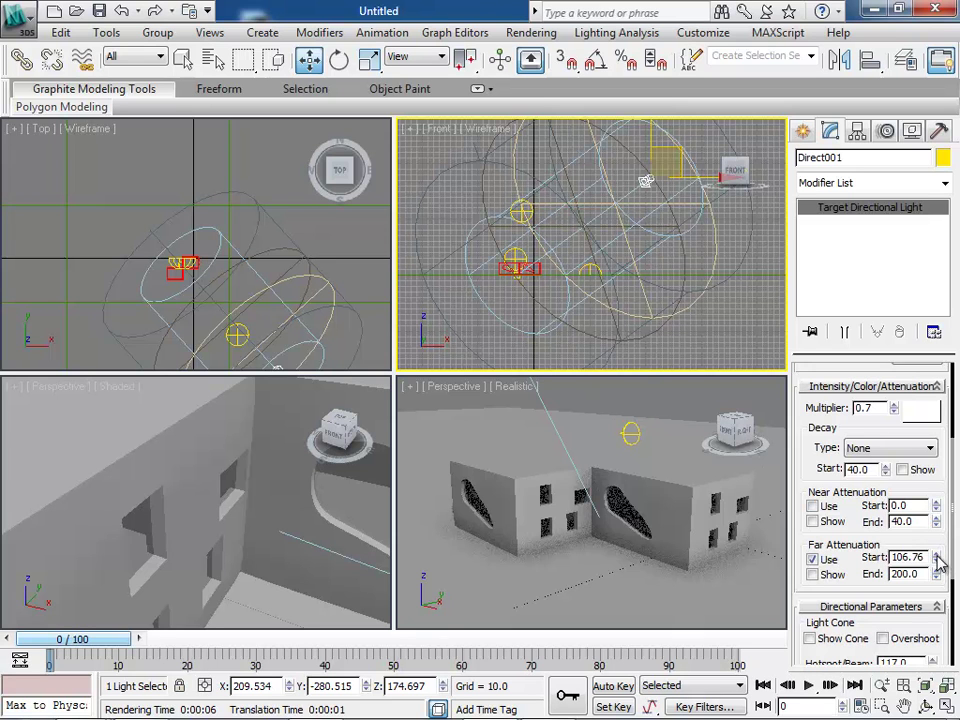
{"action": "left_click_drag", "start_coordinate": [937, 564], "coordinate": [937, 564]}
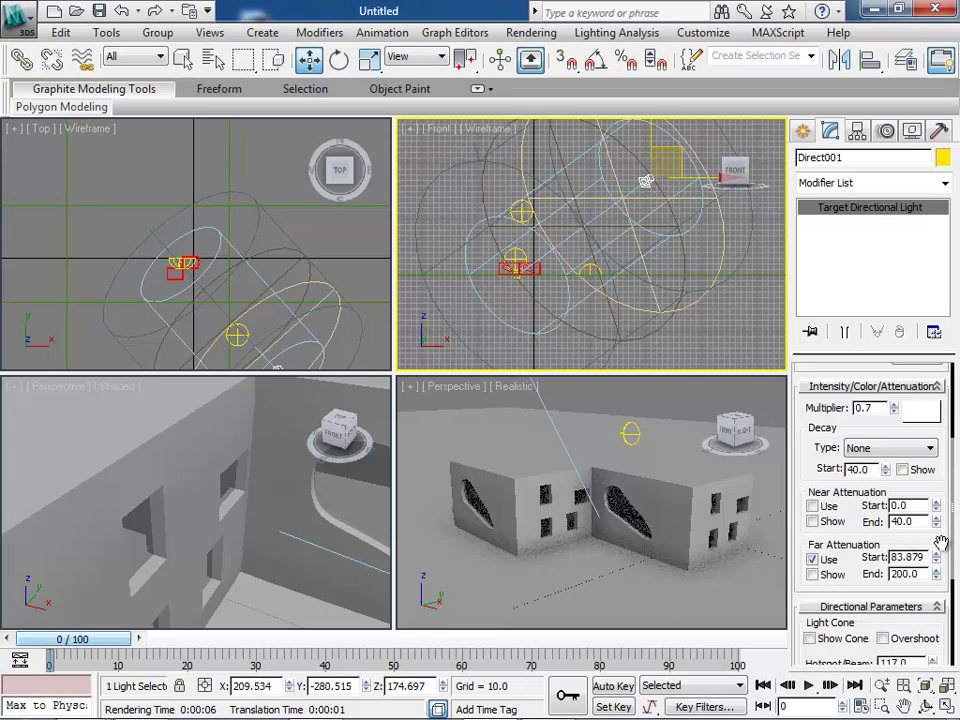
{"action": "left_click_drag", "start_coordinate": [937, 556], "coordinate": [937, 565]}
{"action": "left_click_drag", "start_coordinate": [940, 584], "coordinate": [940, 575]}
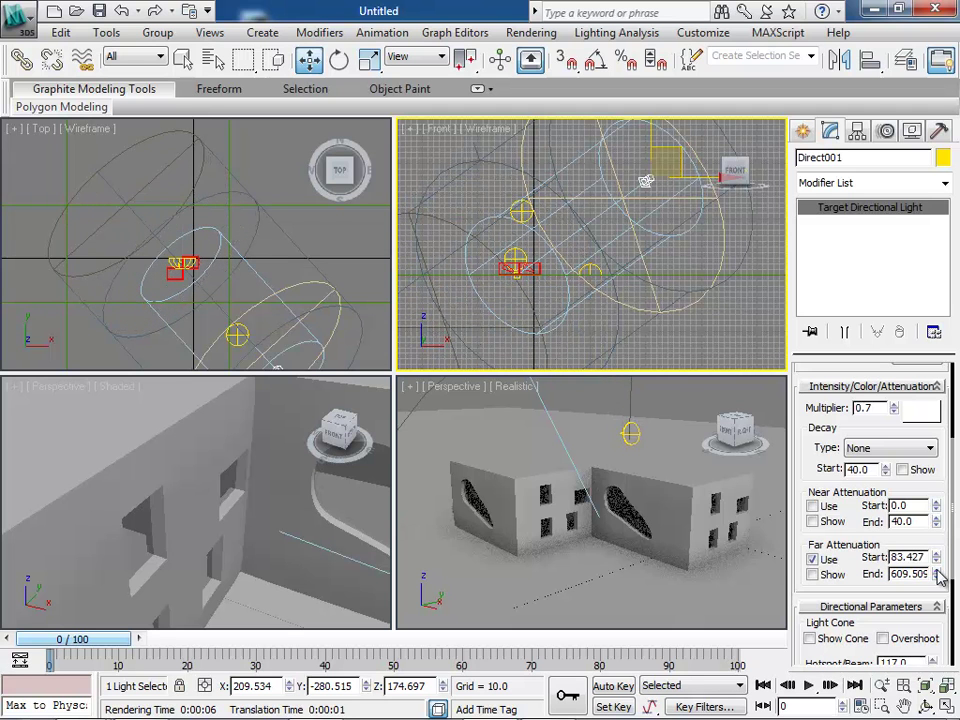
Re-render the Perspective view with mental ray using the new far attenuation, then close the frame.
{"action": "right_click", "coordinate": [560, 480]}
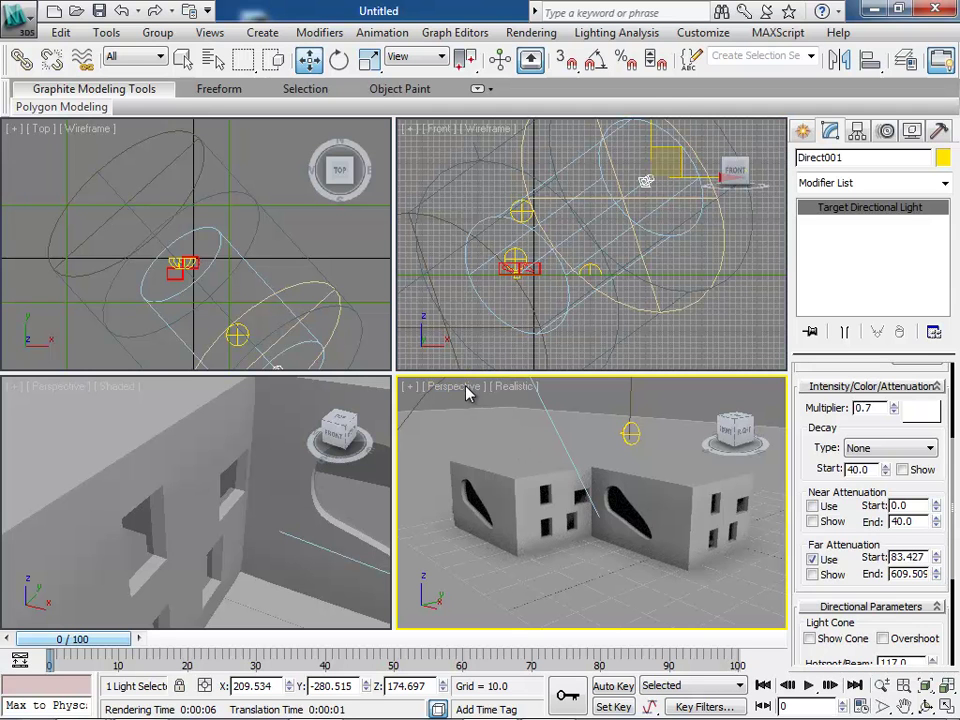
{"action": "left_click", "coordinate": [531, 32]}
{"action": "left_click", "coordinate": [545, 76]}
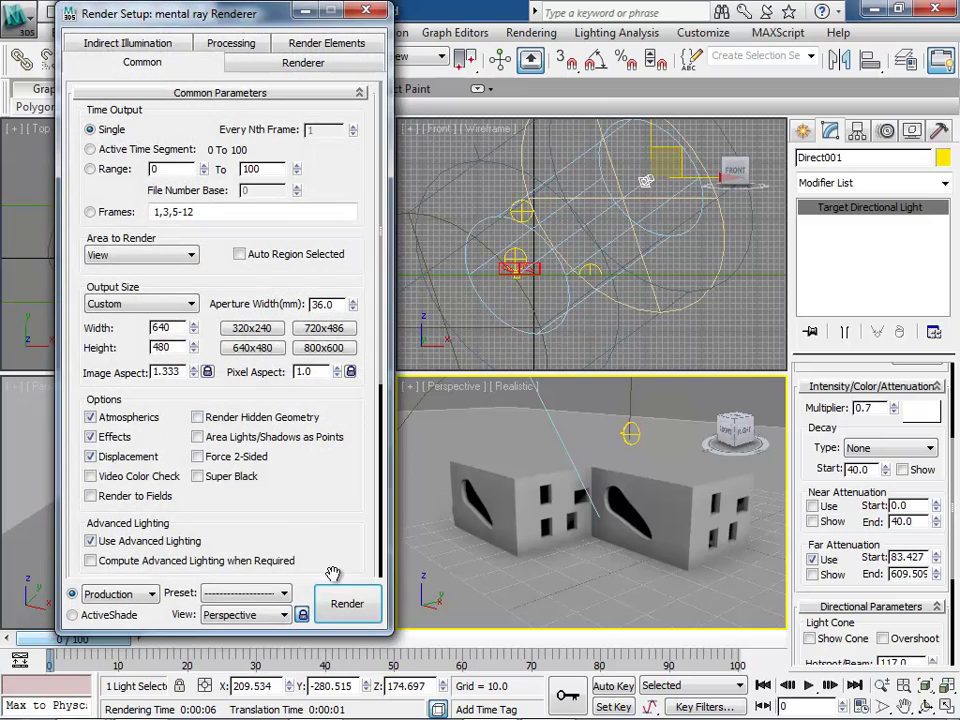
{"action": "left_click", "coordinate": [360, 612]}
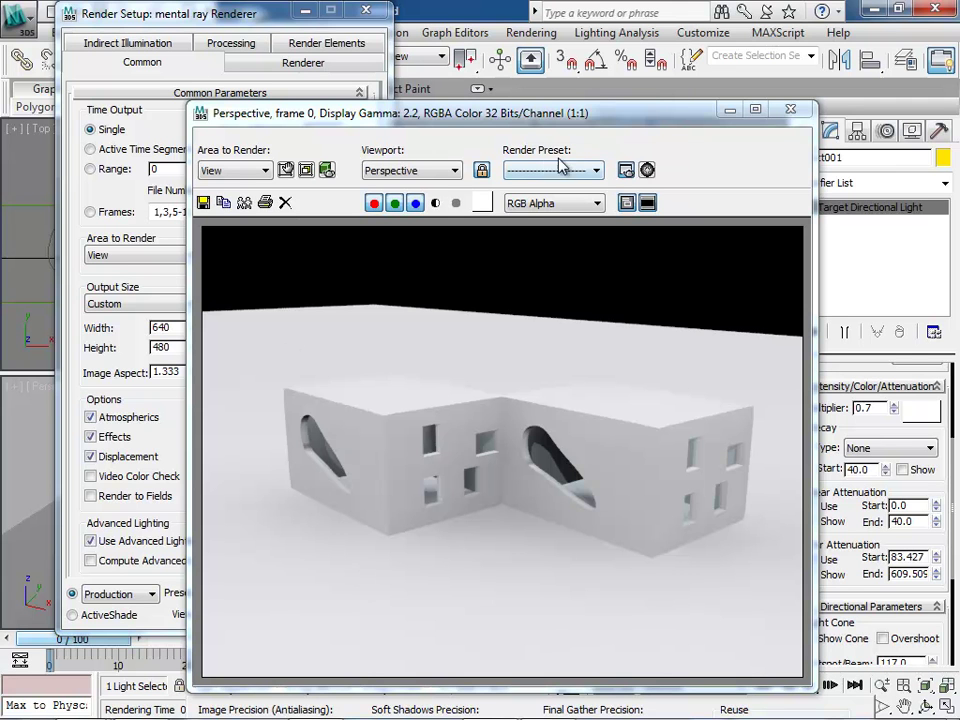
{"action": "left_click", "coordinate": [790, 109]}
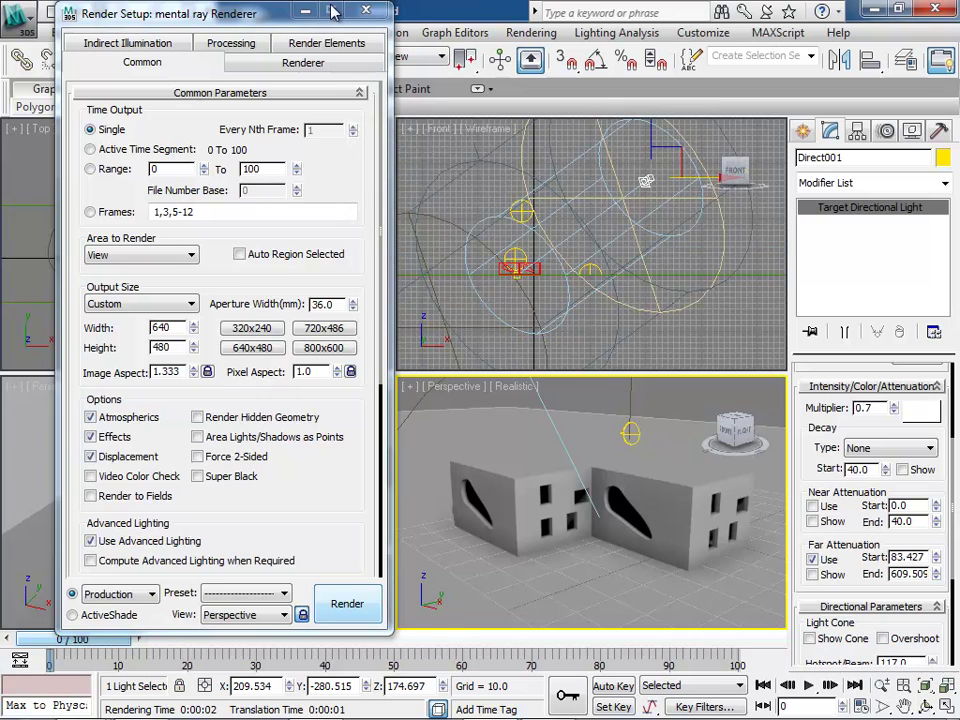
Close the Render Setup dialog.
{"action": "left_click", "coordinate": [357, 12]}
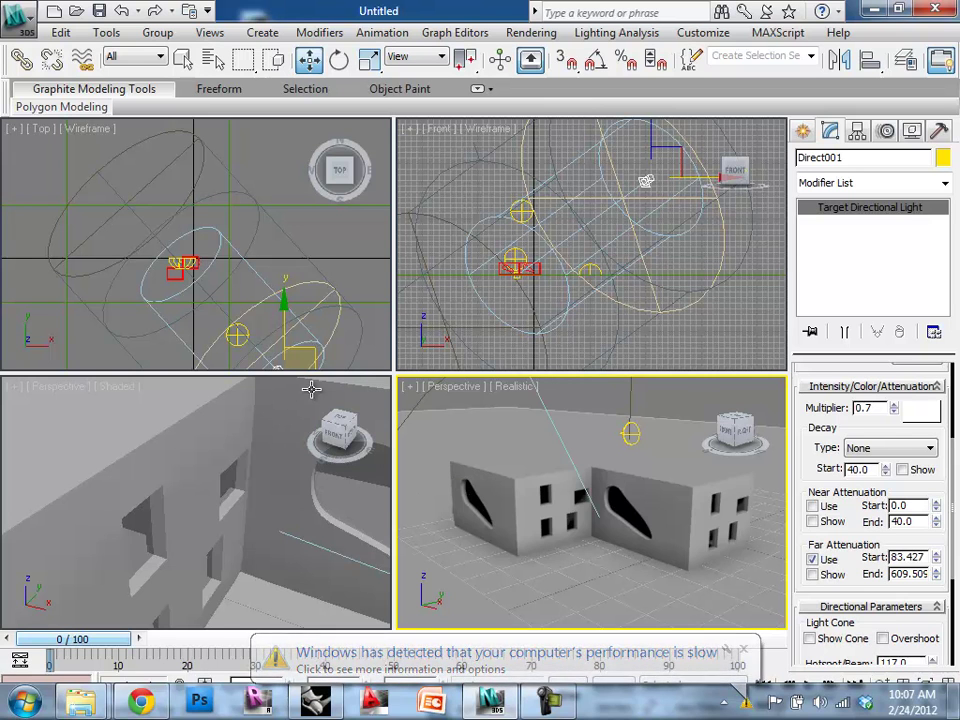
Reselect Direct001 and widen its Hotspot/Beam from 117.0 to 128.0.
{"action": "left_click", "coordinate": [320, 248]}
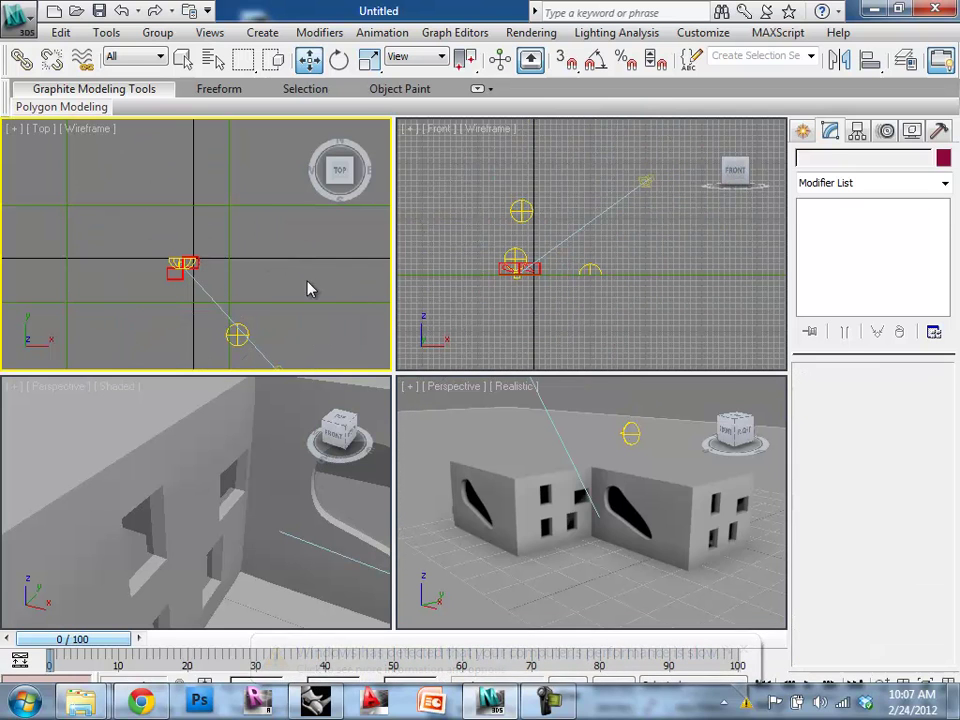
{"action": "left_click", "coordinate": [643, 181]}
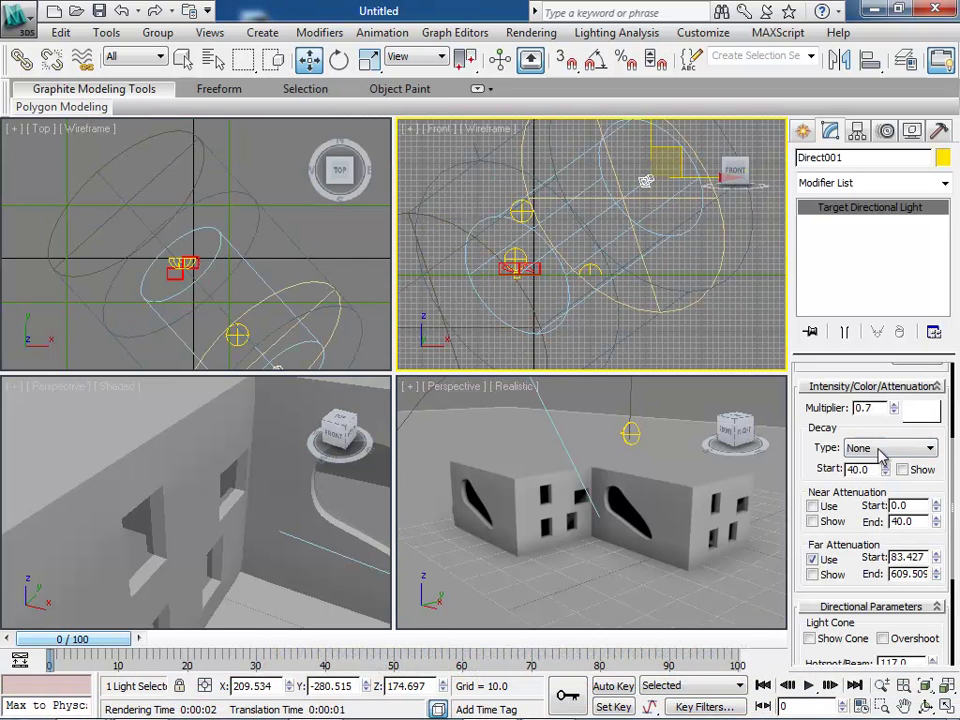
{"action": "scroll", "coordinate": [955, 455], "scroll_direction": "down", "scroll_amount": 3}
{"action": "left_click_drag", "start_coordinate": [956, 458], "coordinate": [953, 553]}
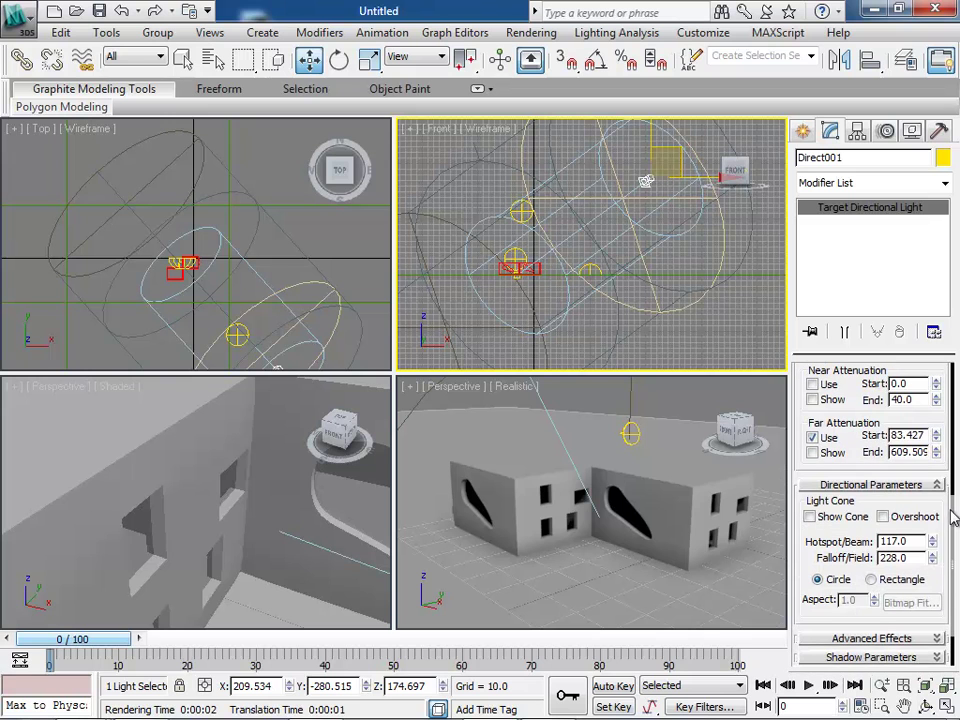
{"action": "double_click", "coordinate": [912, 543]}
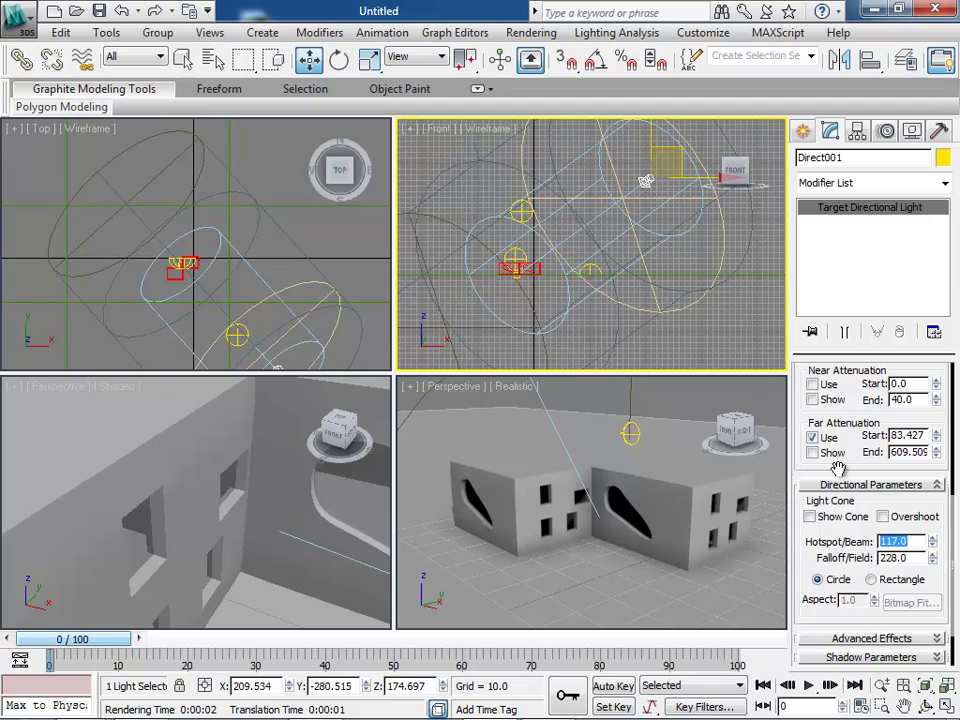
{"action": "left_click", "coordinate": [934, 540]}
{"action": "left_click", "coordinate": [934, 540]}
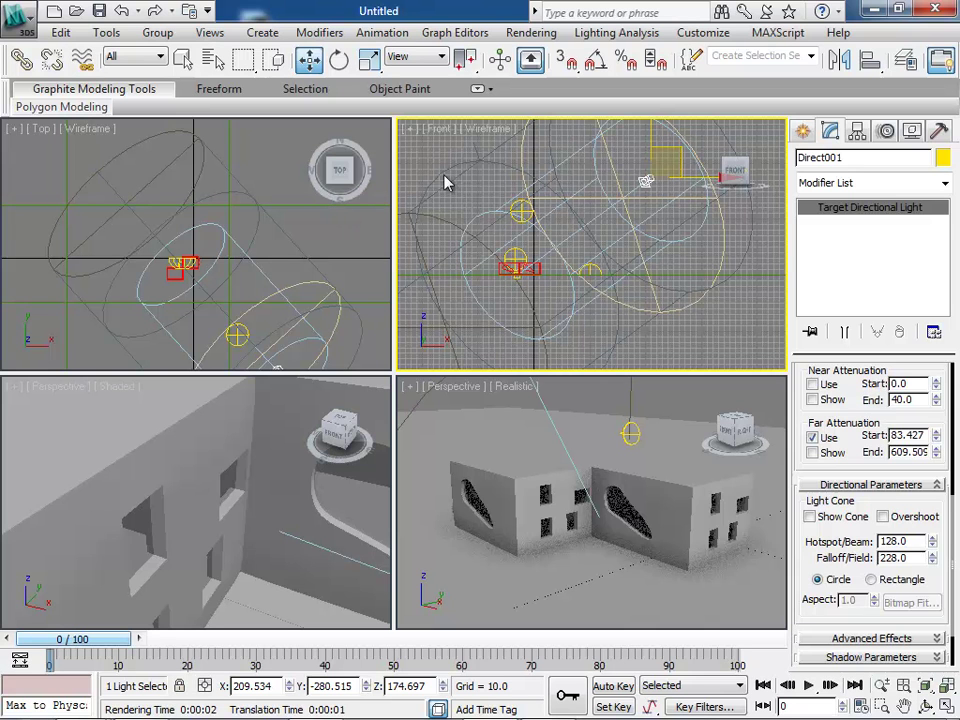
Reselect Direct001 in the Modify panel and narrow its Hotspot/Beam from 128.0 to 31.0.
{"action": "left_click", "coordinate": [330, 227]}
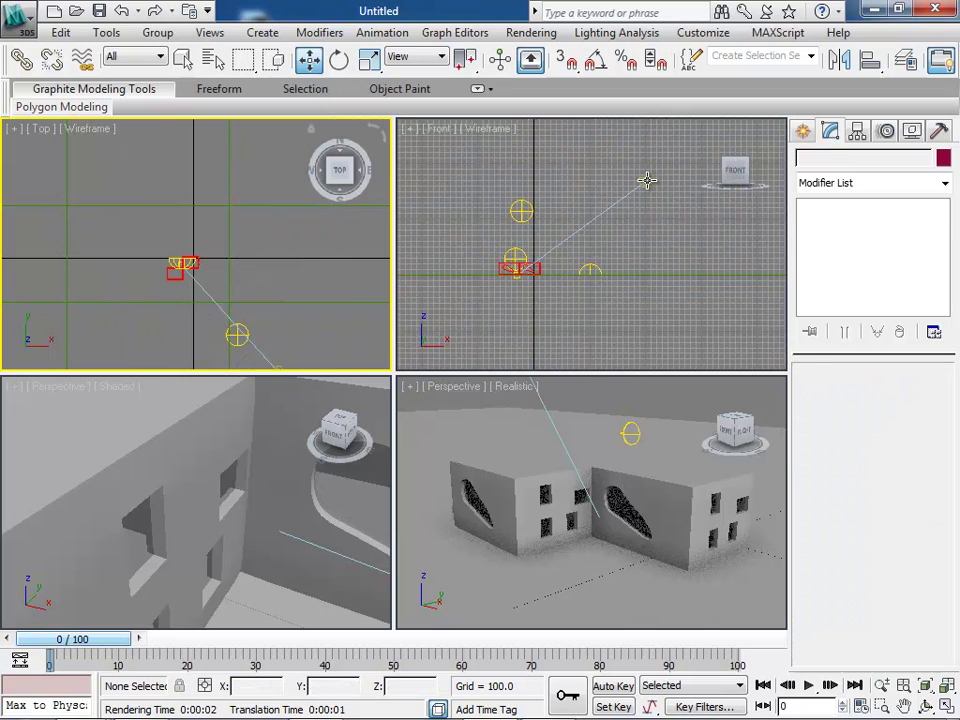
{"action": "left_click", "coordinate": [646, 181]}
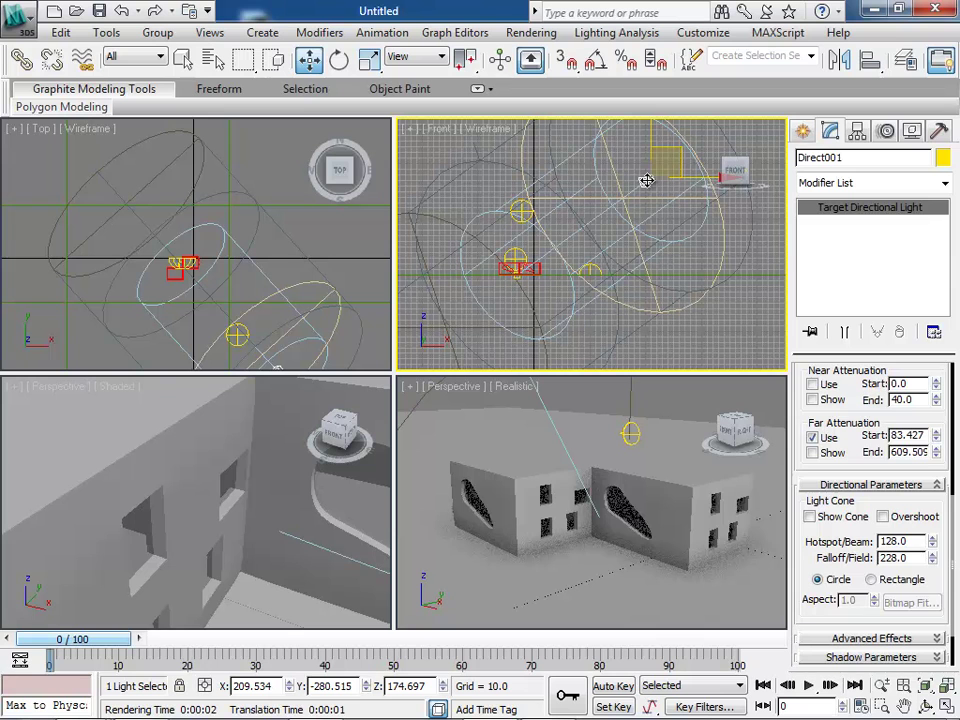
{"action": "left_click", "coordinate": [805, 131]}
{"action": "left_click", "coordinate": [828, 133]}
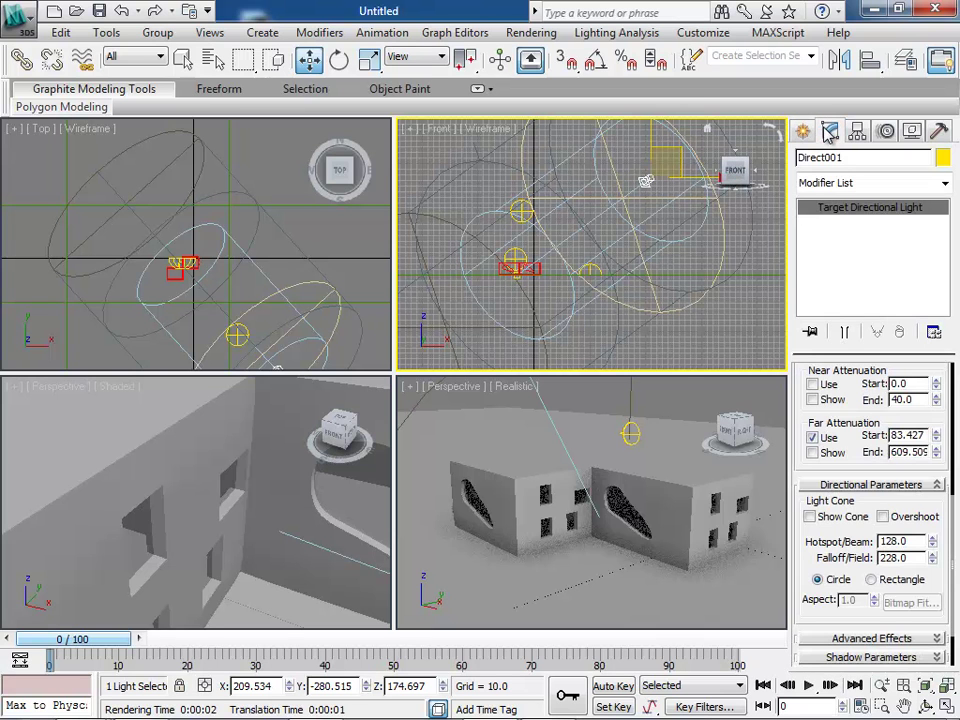
{"action": "mouse_move", "coordinate": [955, 512]}
{"action": "left_mouse_down"}
{"action": "mouse_move", "coordinate": [955, 350]}
{"action": "mouse_move", "coordinate": [948, 513]}
{"action": "left_mouse_up"}
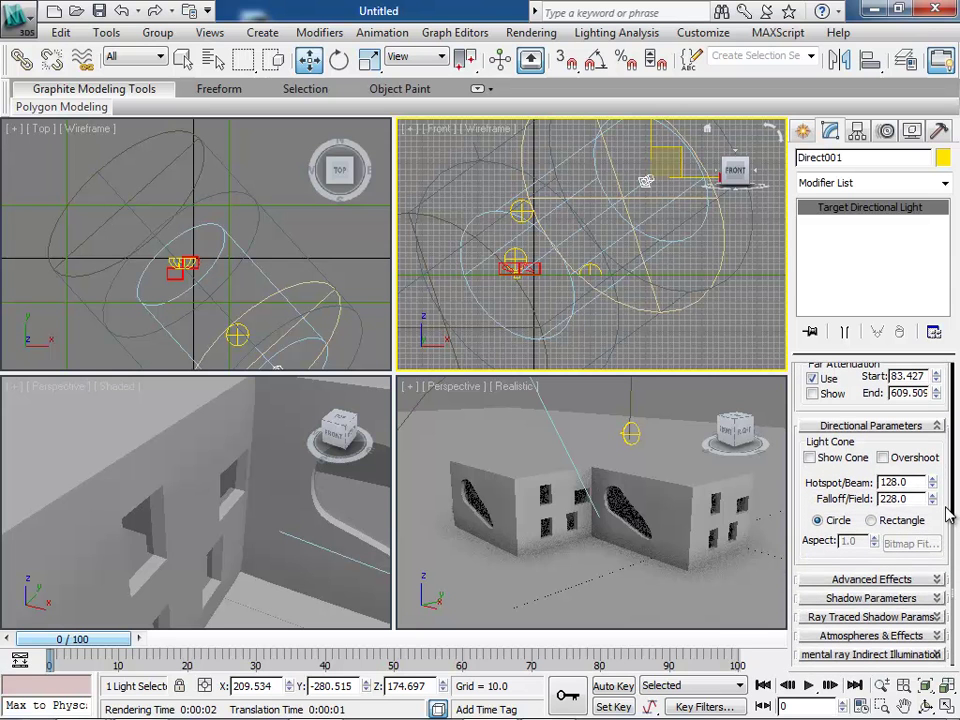
{"action": "left_click", "coordinate": [925, 428]}
{"action": "left_click", "coordinate": [936, 560]}
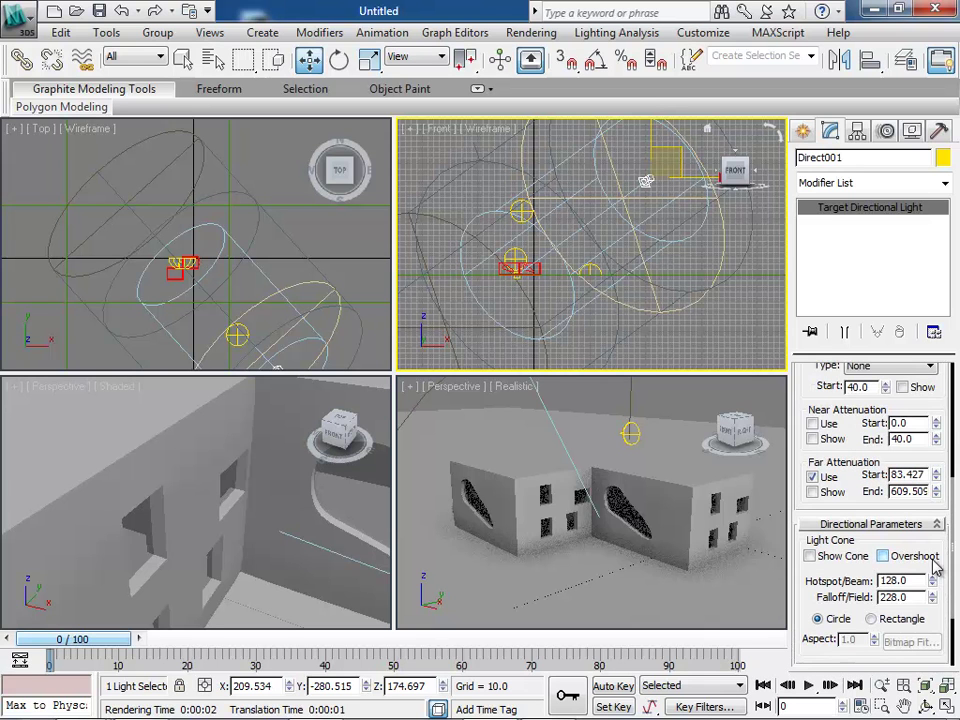
{"action": "double_click", "coordinate": [895, 580]}
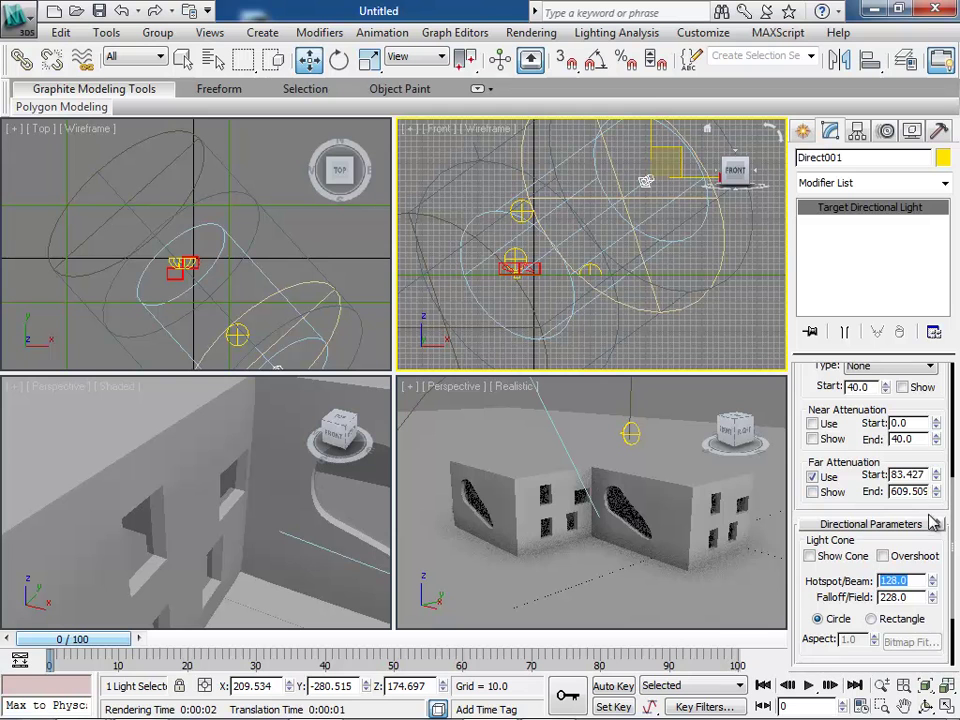
{"action": "left_click_drag", "start_coordinate": [933, 581], "coordinate": [935, 594]}
{"action": "left_click", "coordinate": [531, 32]}
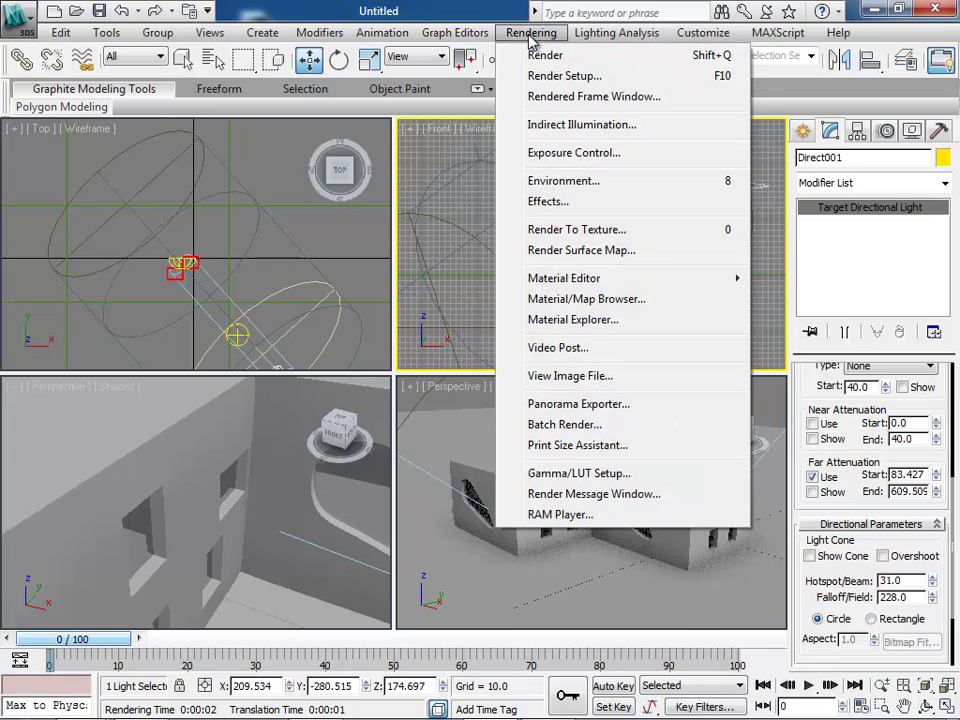
{"action": "left_click", "coordinate": [556, 60]}
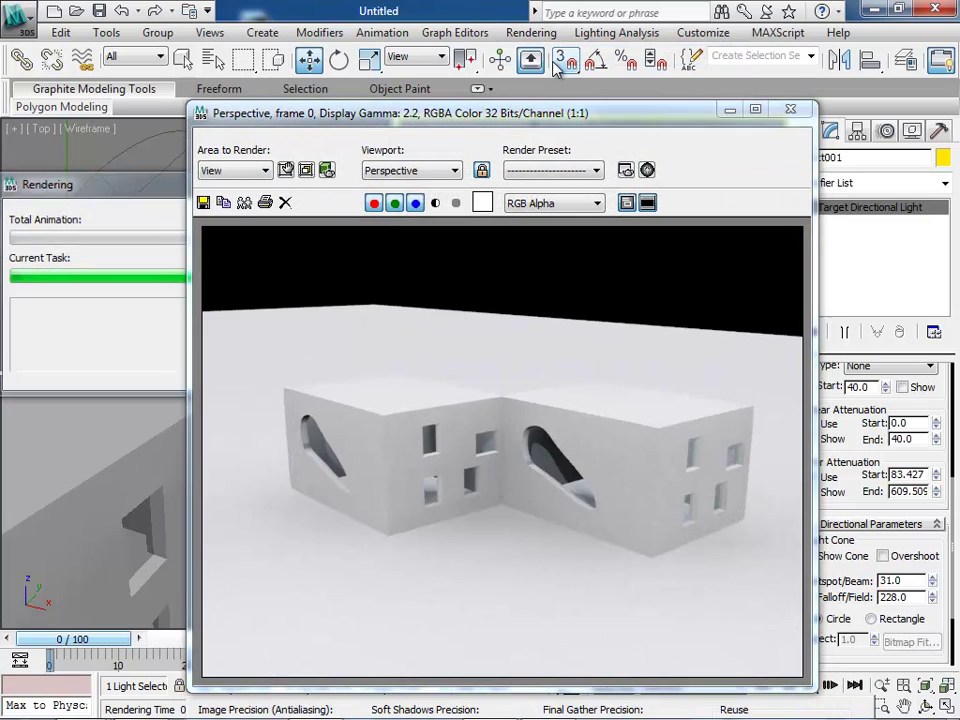
{"action": "left_click", "coordinate": [789, 108]}
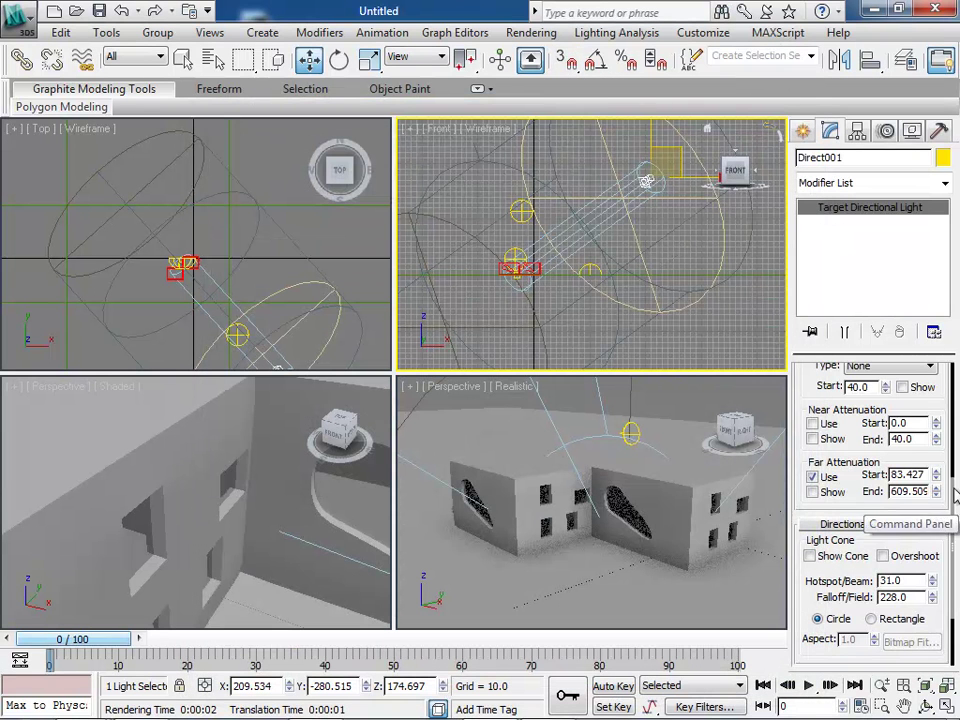
Lower Direct001's Multiplier from 0.7 to 0.5 and render the Perspective view.
{"action": "scroll", "coordinate": [955, 420], "scroll_direction": "up", "scroll_amount": 5}
{"action": "scroll", "coordinate": [955, 420], "scroll_direction": "up", "scroll_amount": 3}
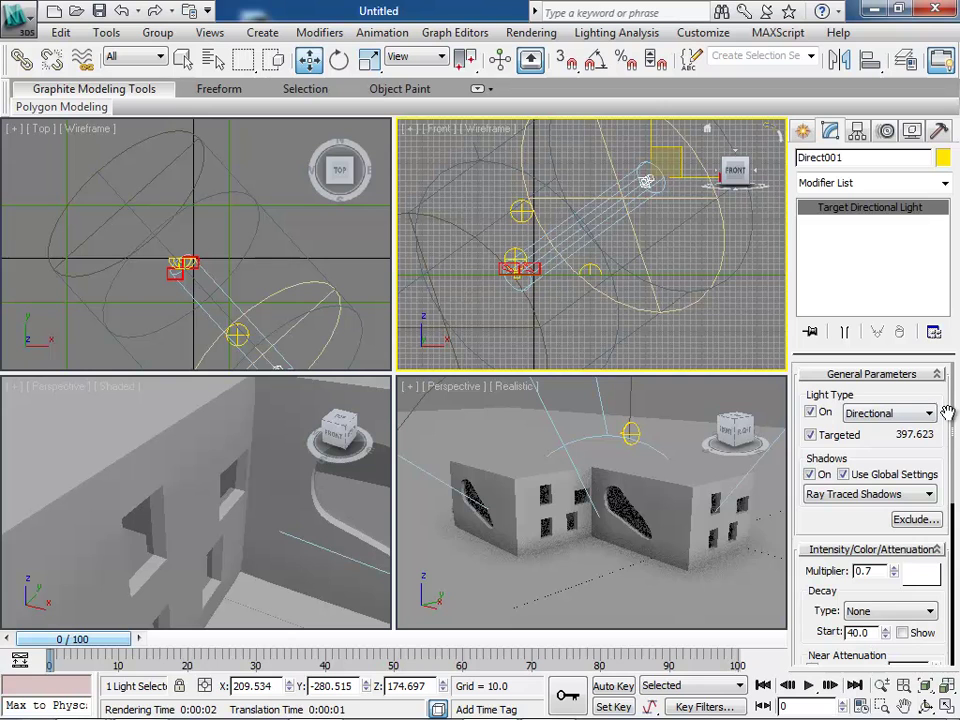
{"action": "left_click", "coordinate": [894, 575]}
{"action": "left_click_drag", "start_coordinate": [894, 577], "coordinate": [897, 575]}
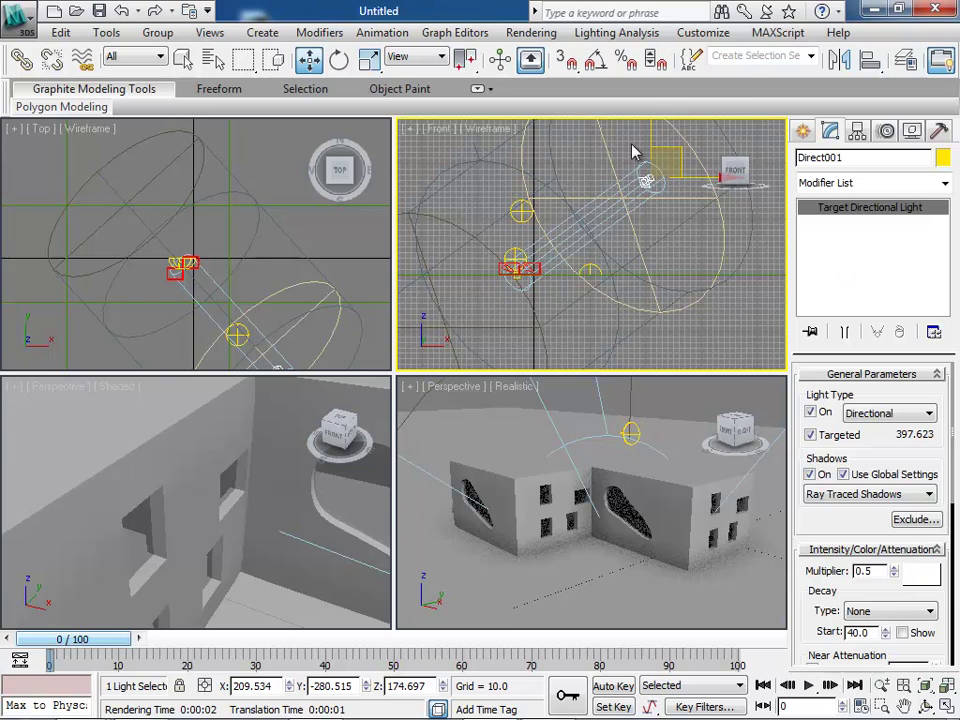
{"action": "left_click", "coordinate": [548, 33]}
{"action": "left_click", "coordinate": [569, 57]}
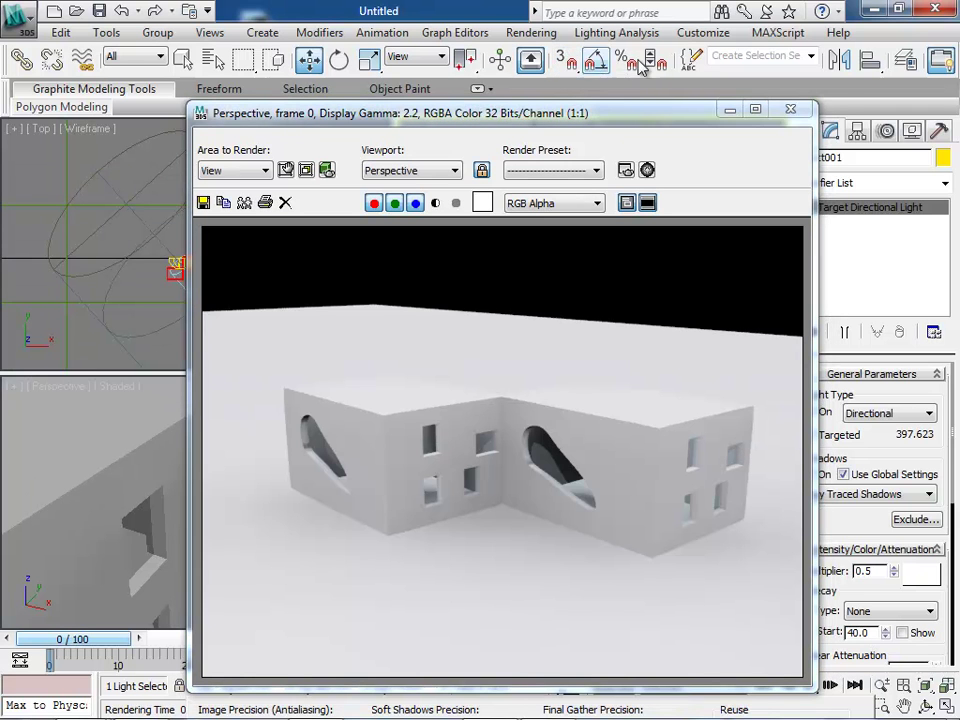
Close the rendered frame and turn off Direct001's Far Attenuation.
{"action": "left_click", "coordinate": [791, 107]}
{"action": "scroll", "coordinate": [955, 605], "scroll_direction": "down", "scroll_amount": 5}
{"action": "scroll", "coordinate": [955, 606], "scroll_direction": "down", "scroll_amount": 2}
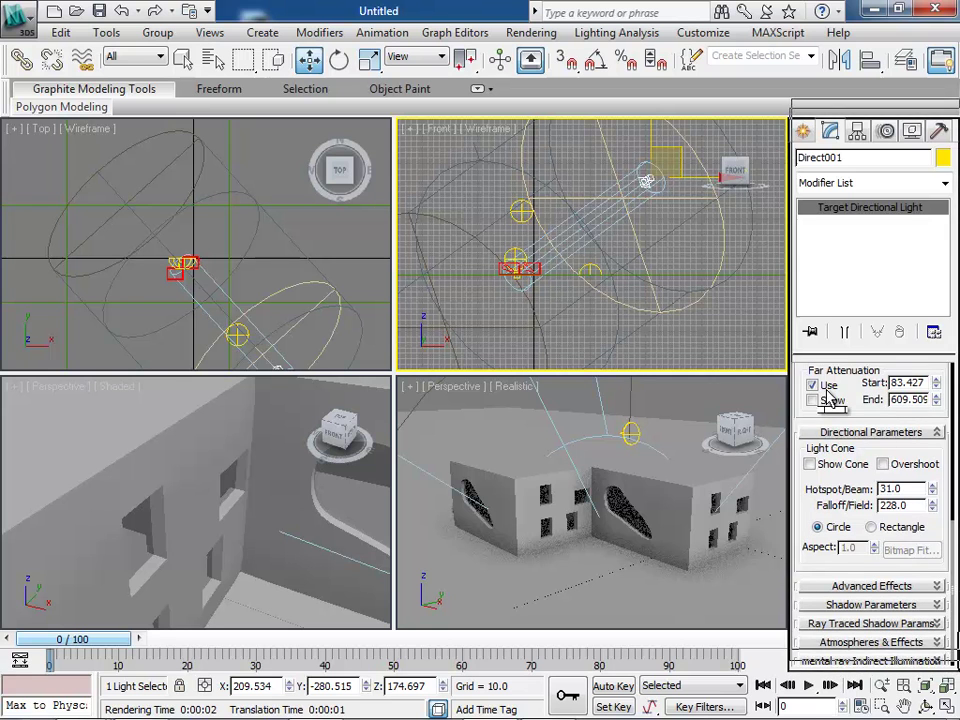
{"action": "scroll", "coordinate": [815, 395], "scroll_direction": "up", "scroll_amount": 4}
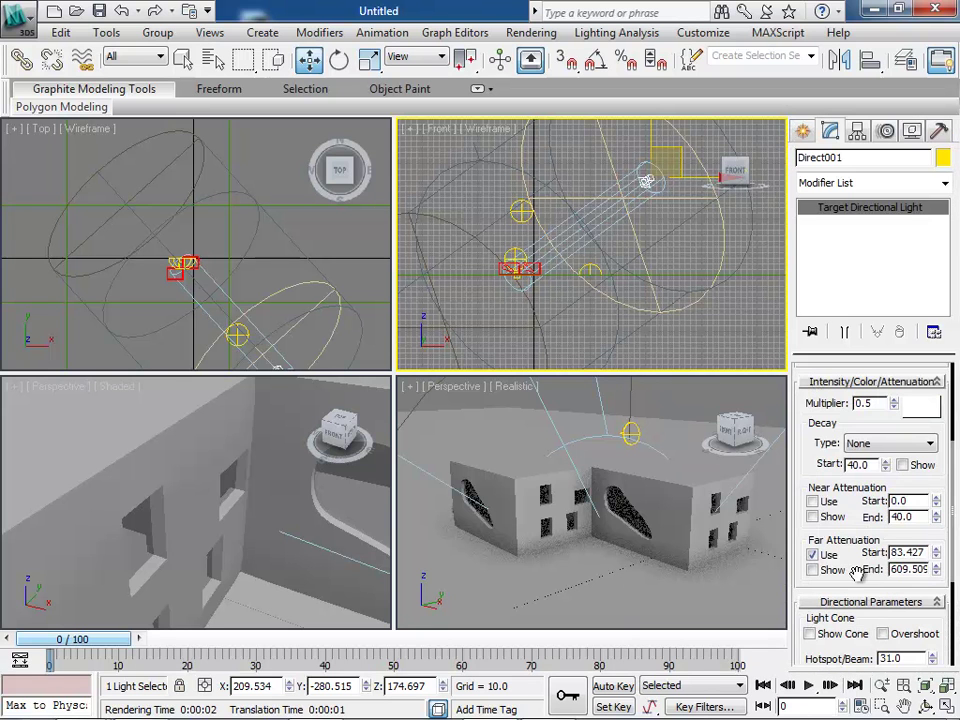
{"action": "left_click", "coordinate": [813, 554]}
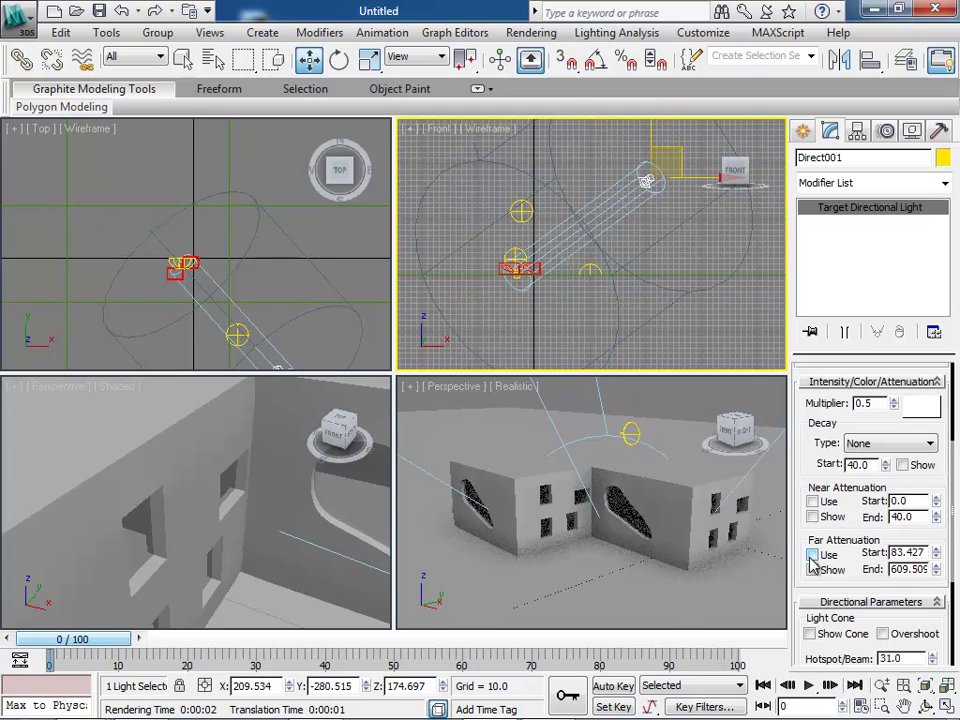
Render the Perspective view again with mental ray from Render Setup, then close the frame.
{"action": "left_click", "coordinate": [553, 32]}
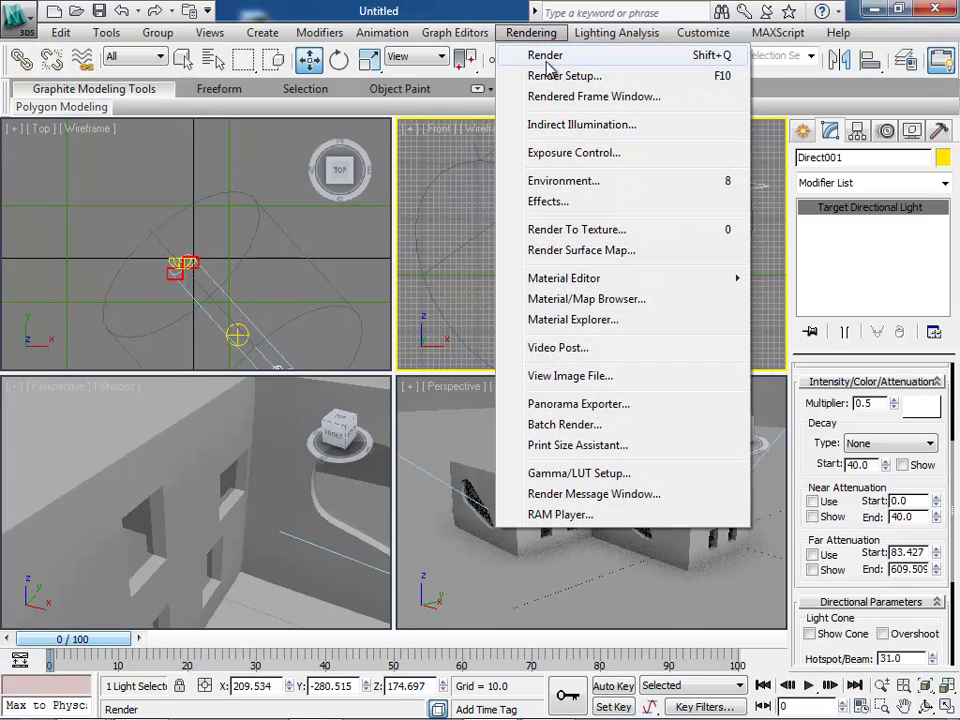
{"action": "left_click", "coordinate": [547, 74]}
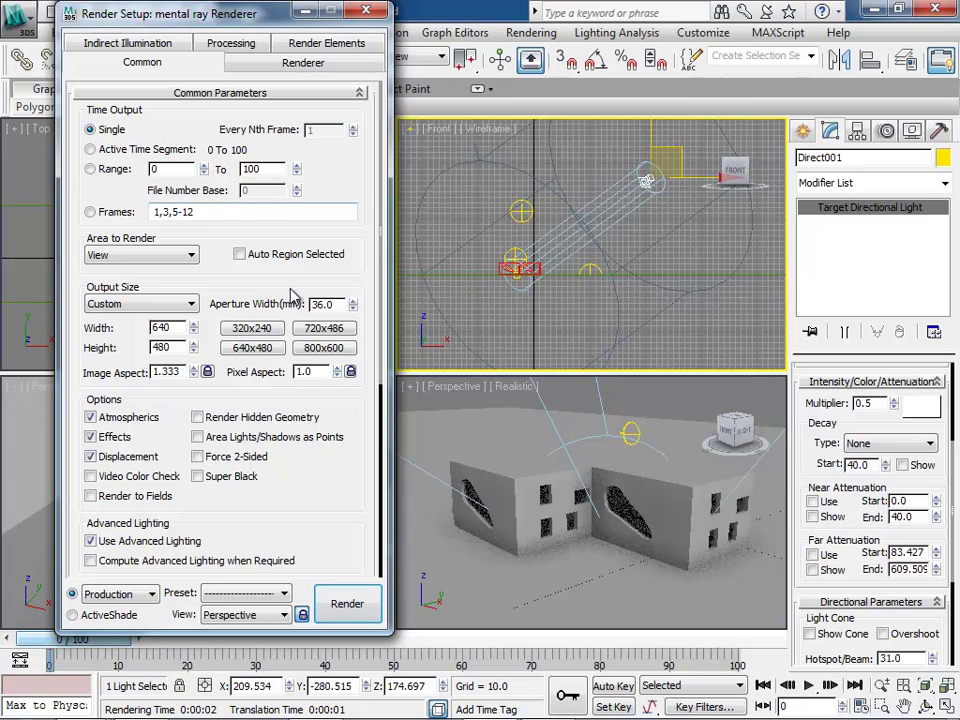
{"action": "left_click", "coordinate": [349, 606]}
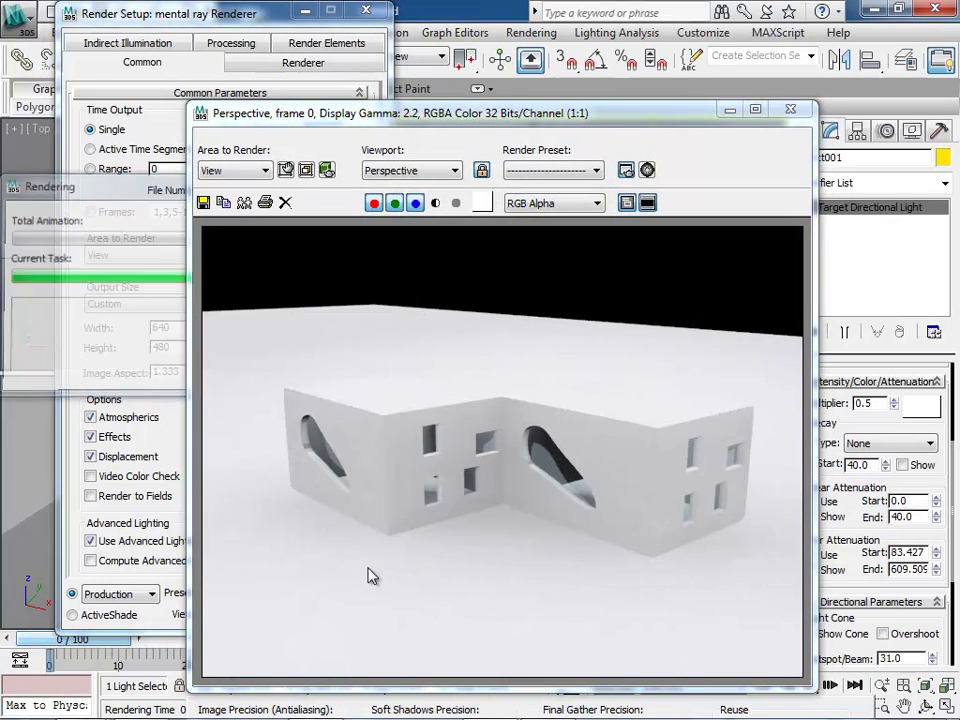
{"action": "left_click", "coordinate": [790, 113]}
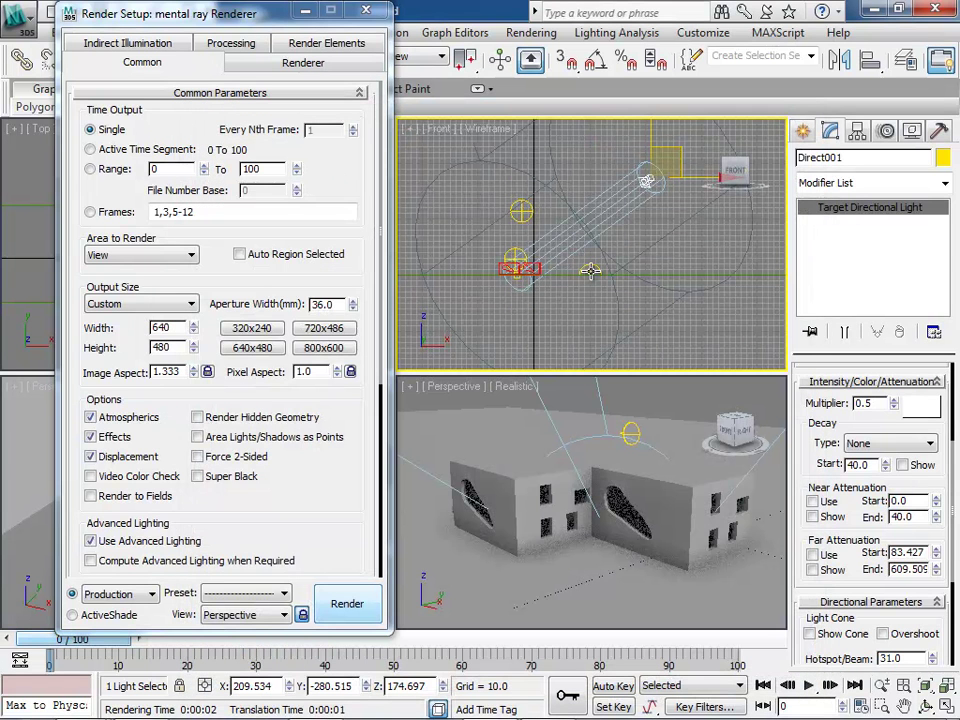
Select the Sky003 skylight and move Render Setup aside to uncover the Top viewport.
{"action": "left_click", "coordinate": [590, 272]}
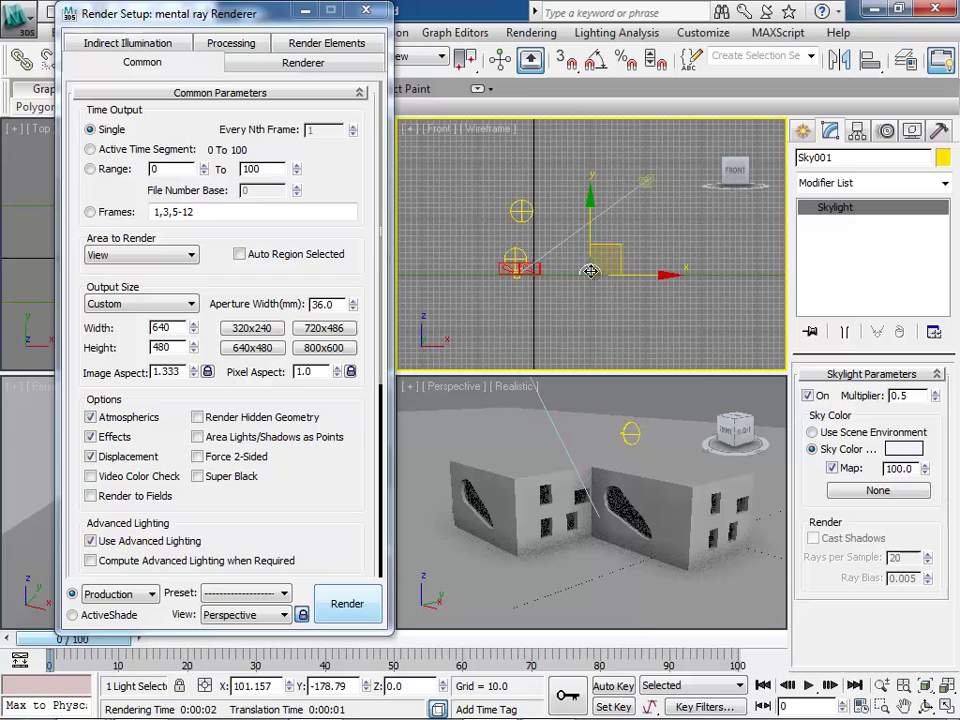
{"action": "left_click", "coordinate": [522, 209]}
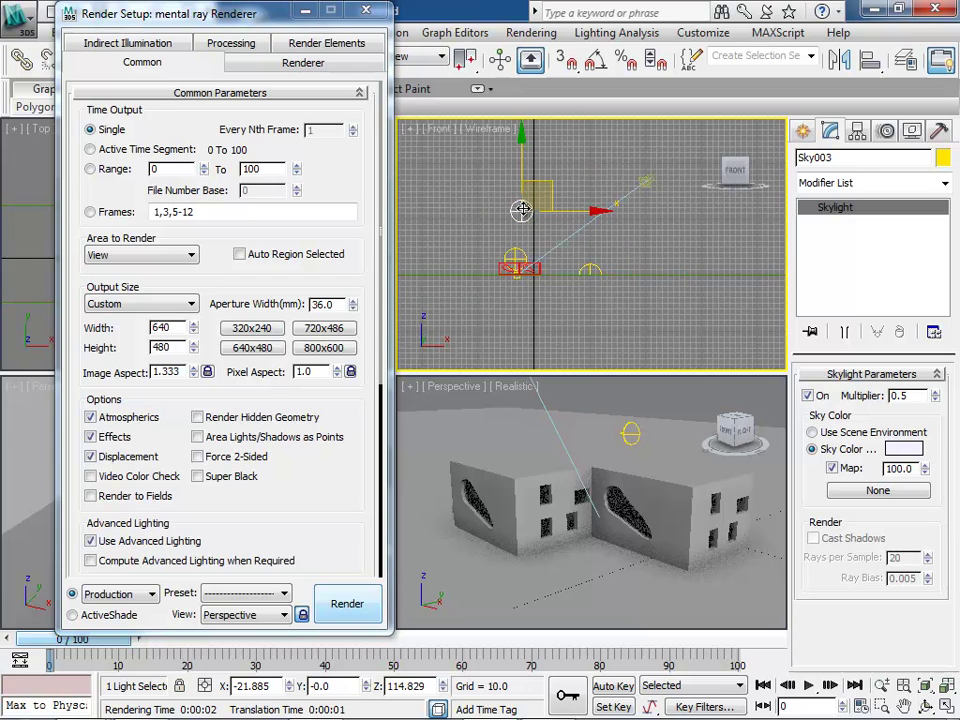
{"action": "left_click_drag", "start_coordinate": [208, 22], "coordinate": [228, 173]}
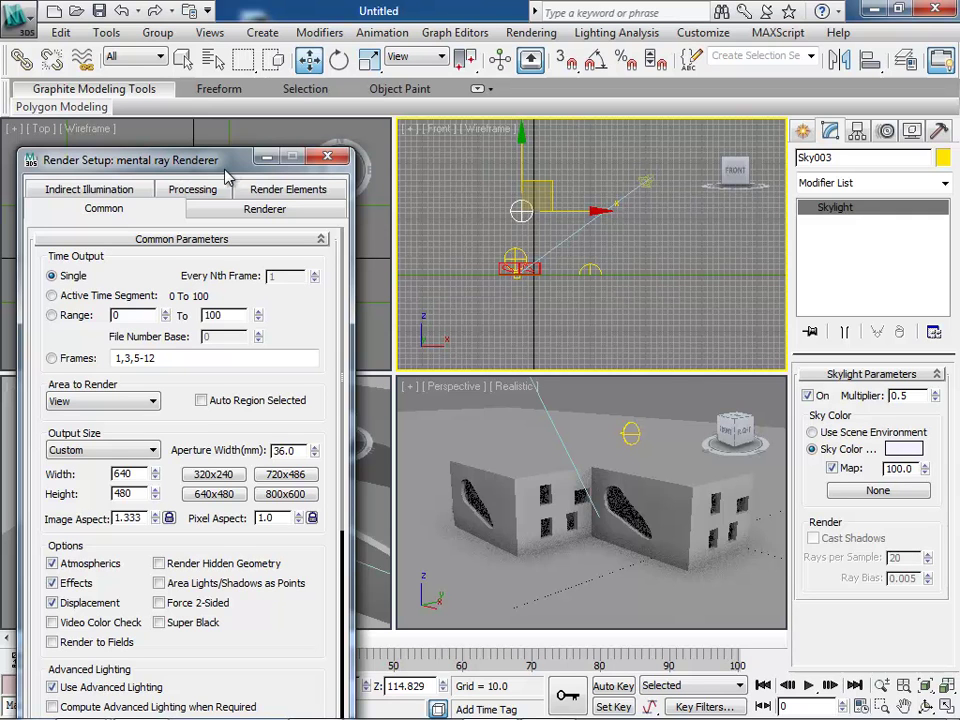
Switch off the Sky002 skylight in the Light Lister, then close the lister.
{"action": "left_click", "coordinate": [106, 33]}
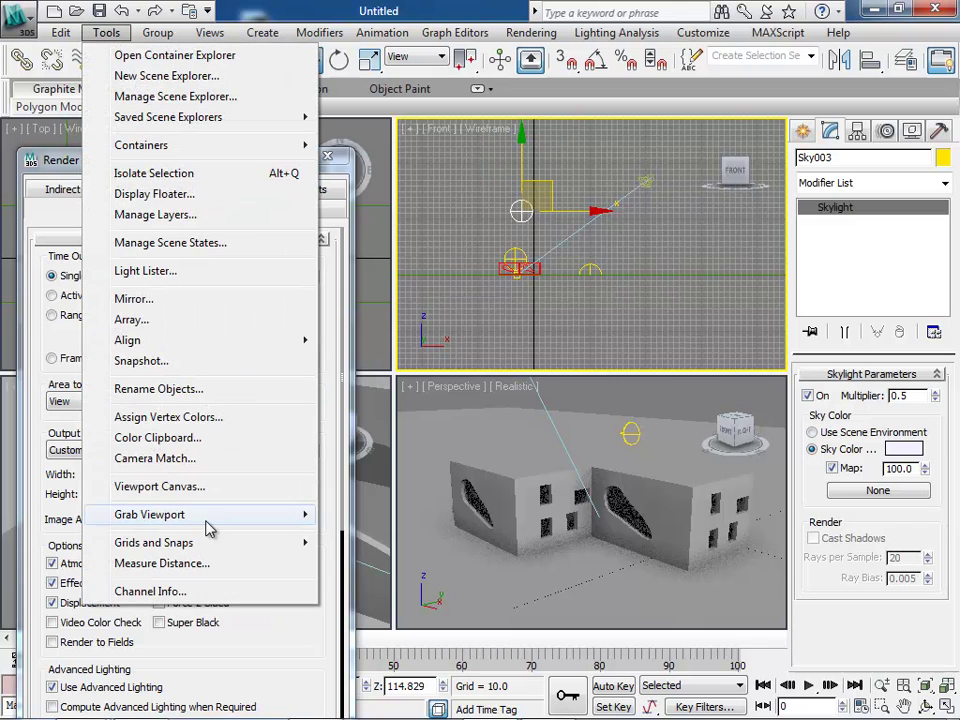
{"action": "left_click", "coordinate": [182, 273]}
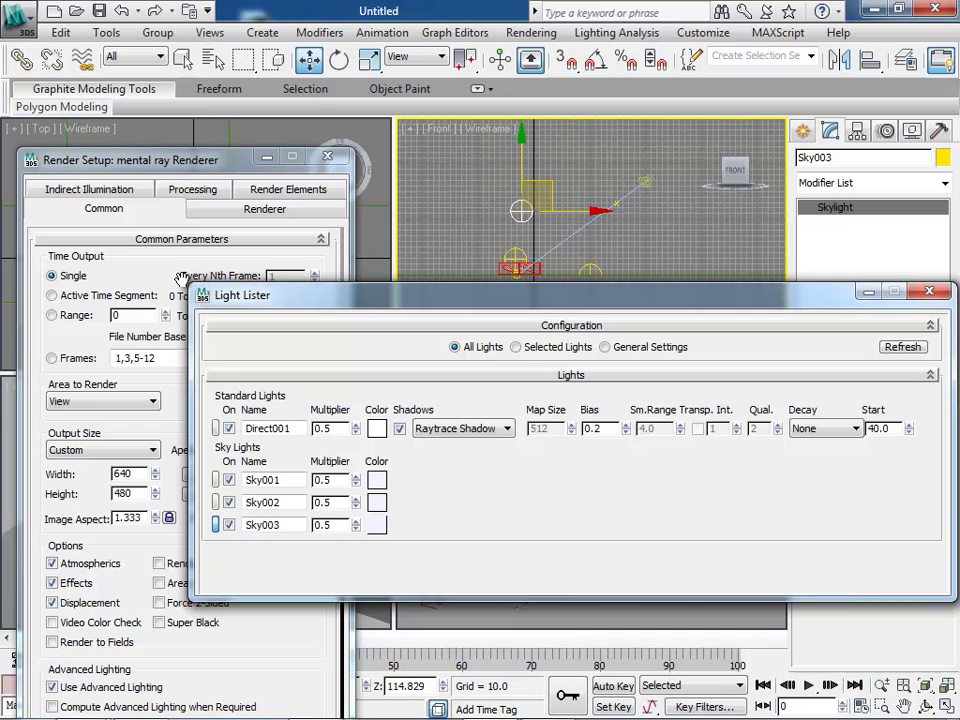
{"action": "mouse_move", "coordinate": [390, 302]}
{"action": "left_mouse_down"}
{"action": "mouse_move", "coordinate": [350, 243]}
{"action": "mouse_move", "coordinate": [343, 210]}
{"action": "left_mouse_up"}
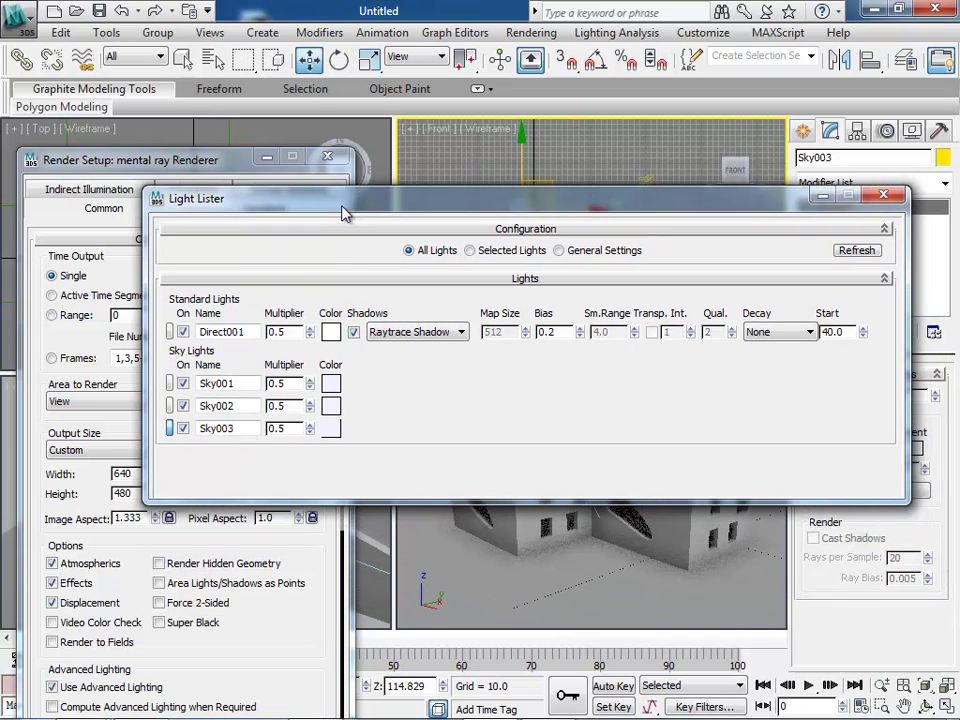
{"action": "left_click", "coordinate": [183, 405]}
{"action": "left_click", "coordinate": [880, 195]}
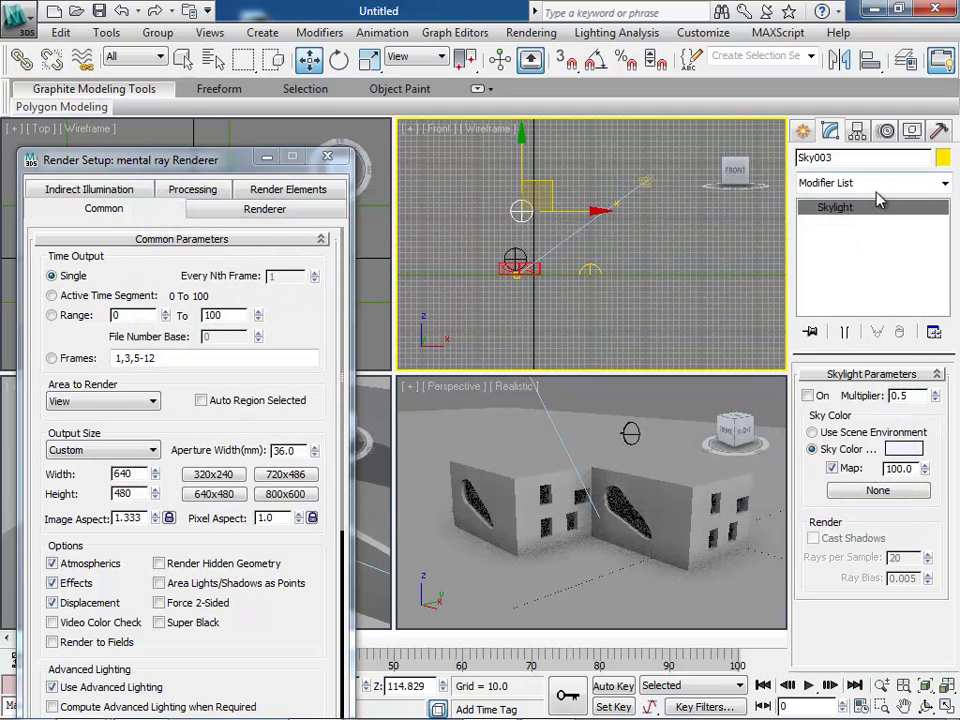
Select the Direct001 directional light in the Front viewport.
{"action": "left_click", "coordinate": [608, 316]}
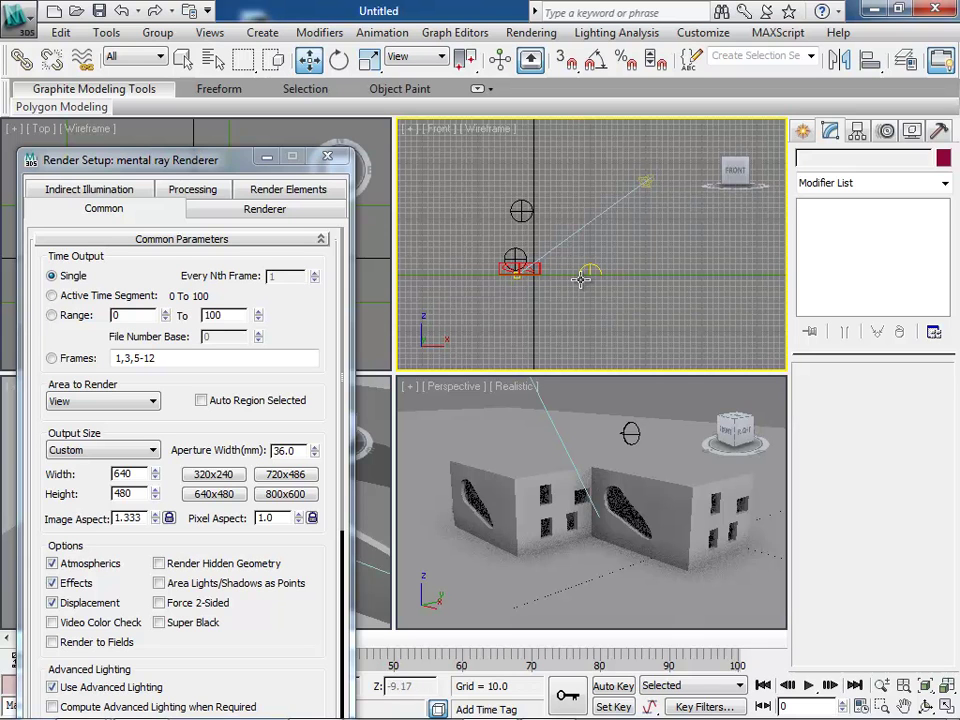
{"action": "left_click", "coordinate": [589, 271]}
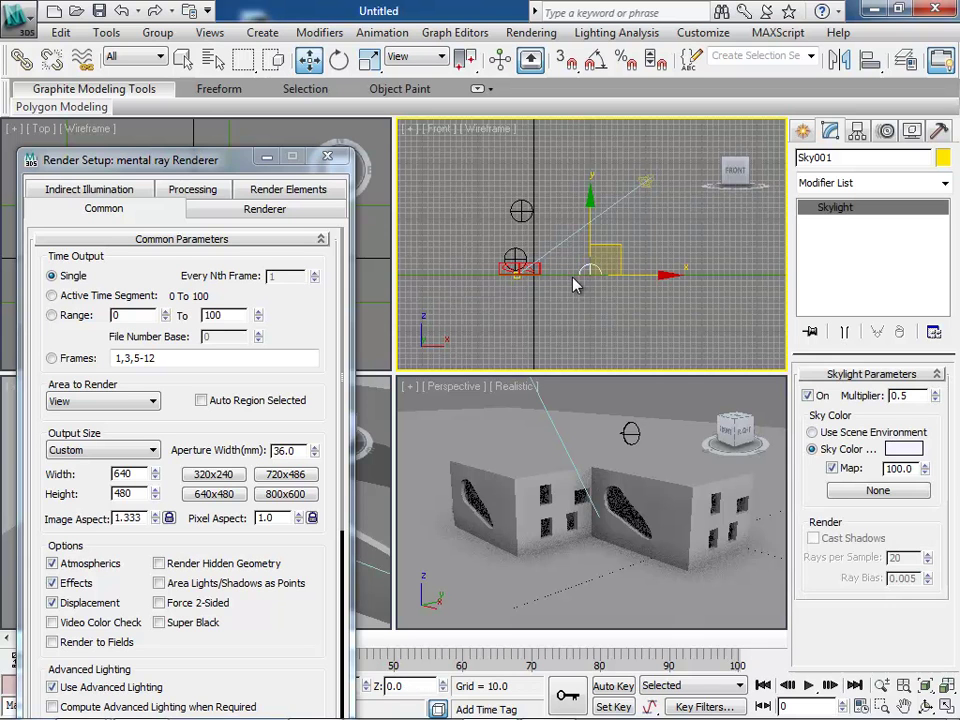
{"action": "left_click", "coordinate": [598, 327]}
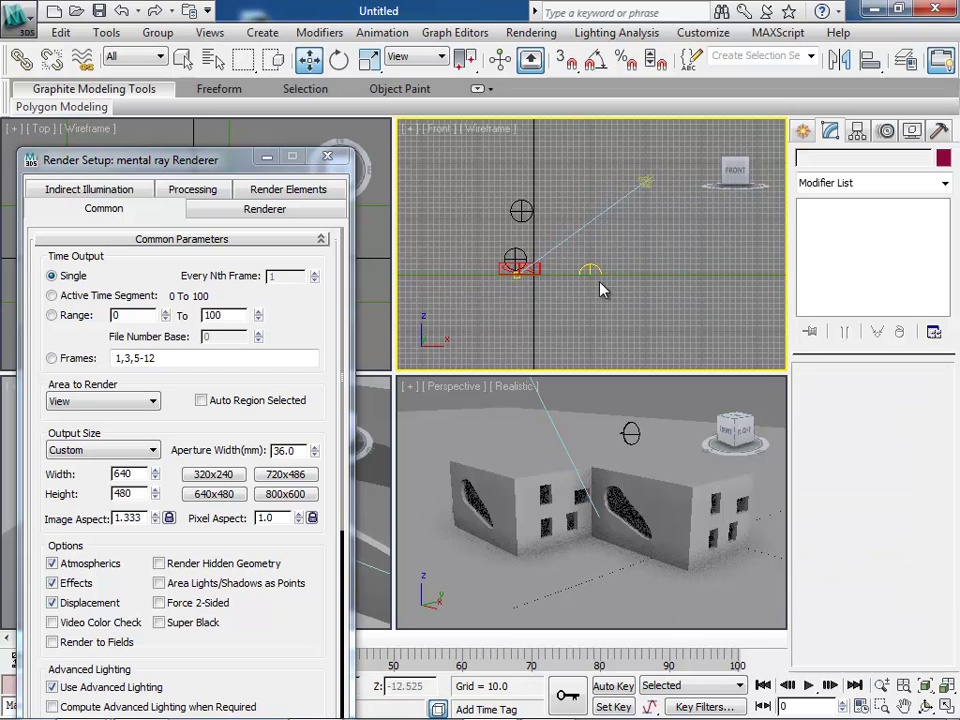
{"action": "left_click", "coordinate": [645, 183]}
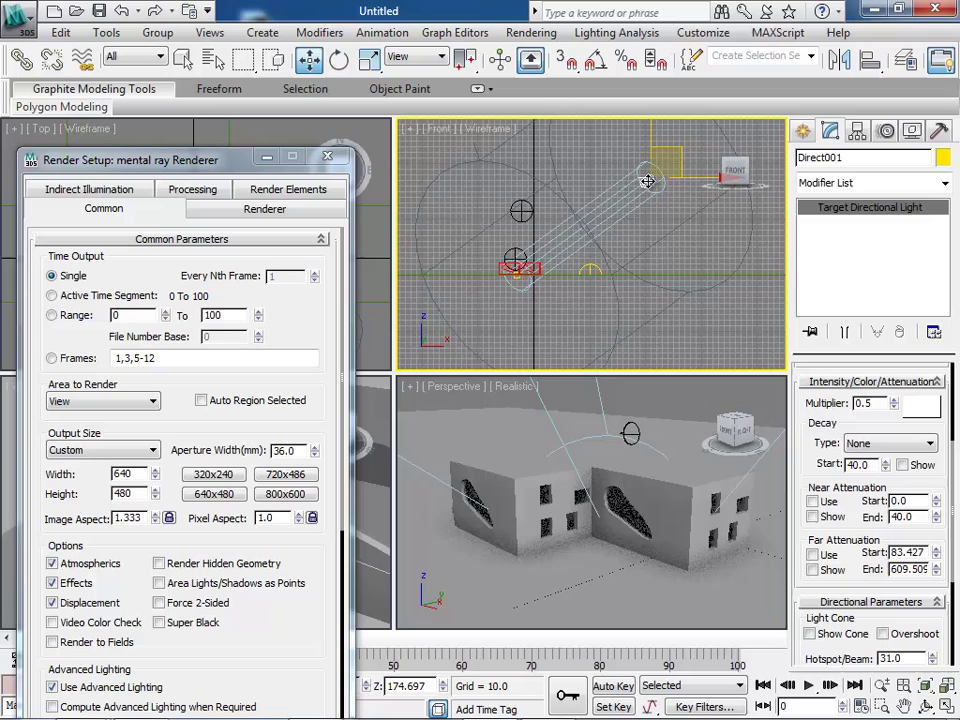
Raise Direct001's multiplier to 1.0 and render the Perspective view with mental ray.
{"action": "left_click", "coordinate": [895, 399]}
{"action": "left_click", "coordinate": [895, 399]}
{"action": "left_click", "coordinate": [895, 399]}
{"action": "left_click", "coordinate": [895, 399]}
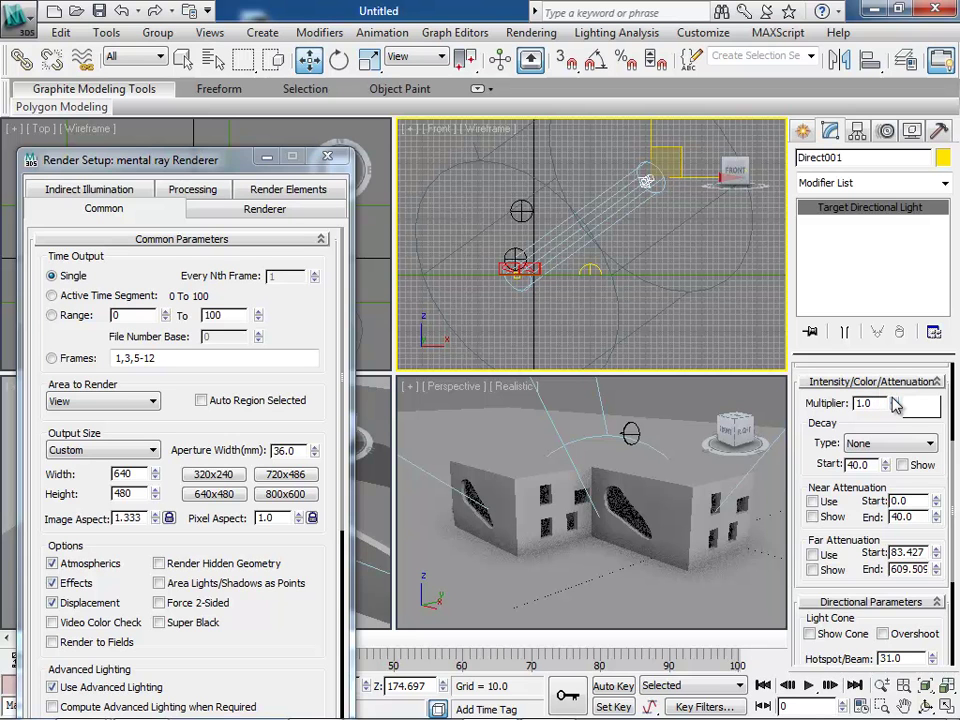
{"action": "left_click_drag", "start_coordinate": [222, 168], "coordinate": [205, 61]}
{"action": "left_click", "coordinate": [292, 641]}
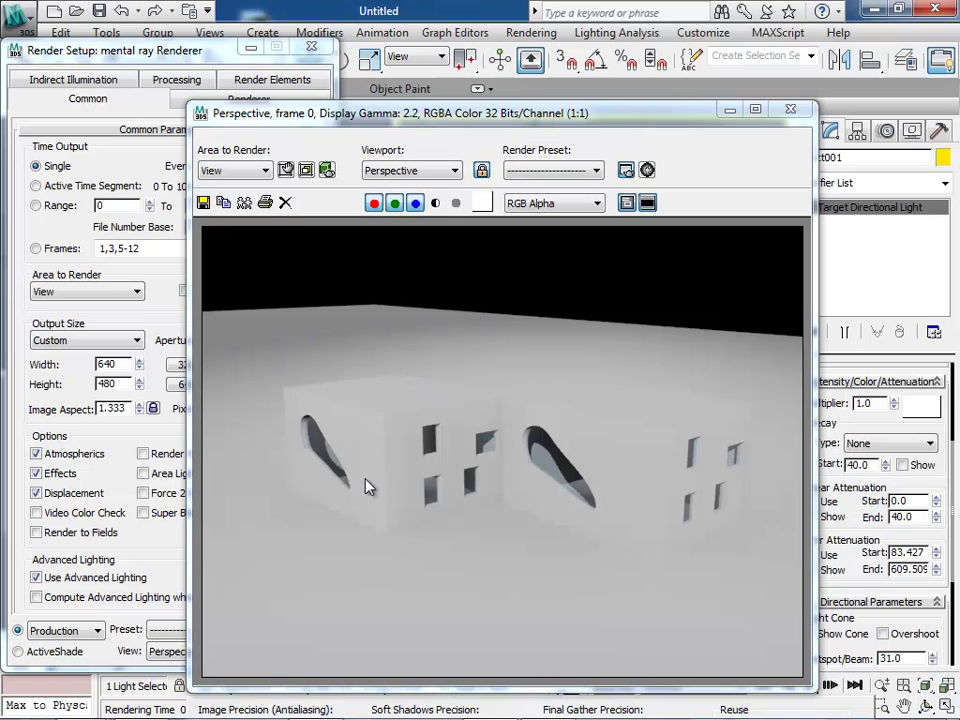
Close the rendered frame window and reselect the Direct001 light.
{"action": "left_click", "coordinate": [790, 109]}
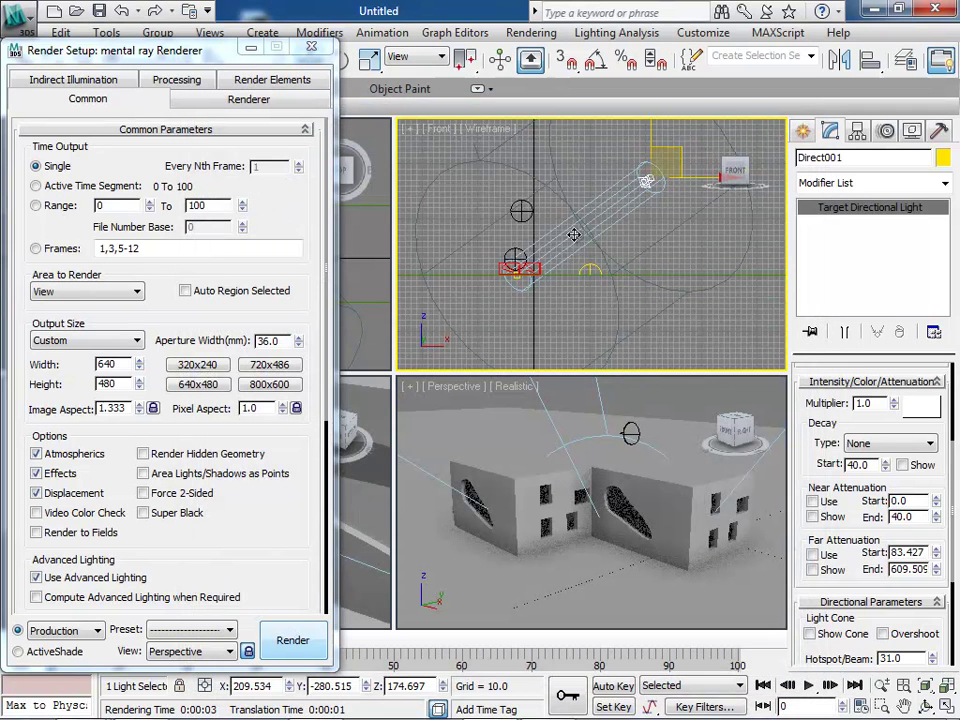
{"action": "left_click", "coordinate": [533, 224]}
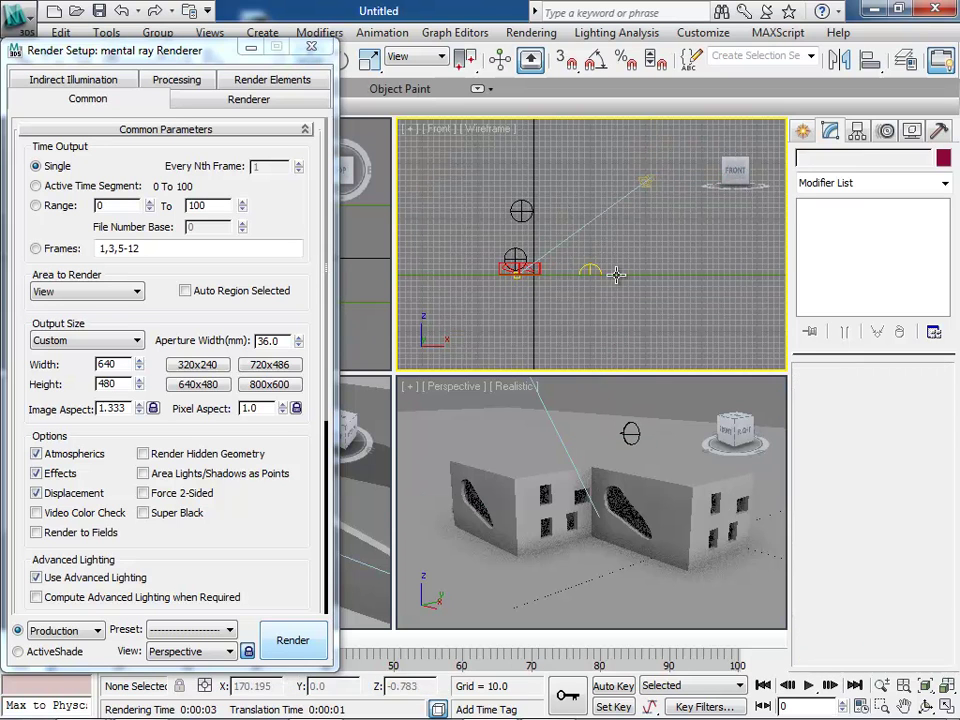
{"action": "left_click", "coordinate": [646, 181]}
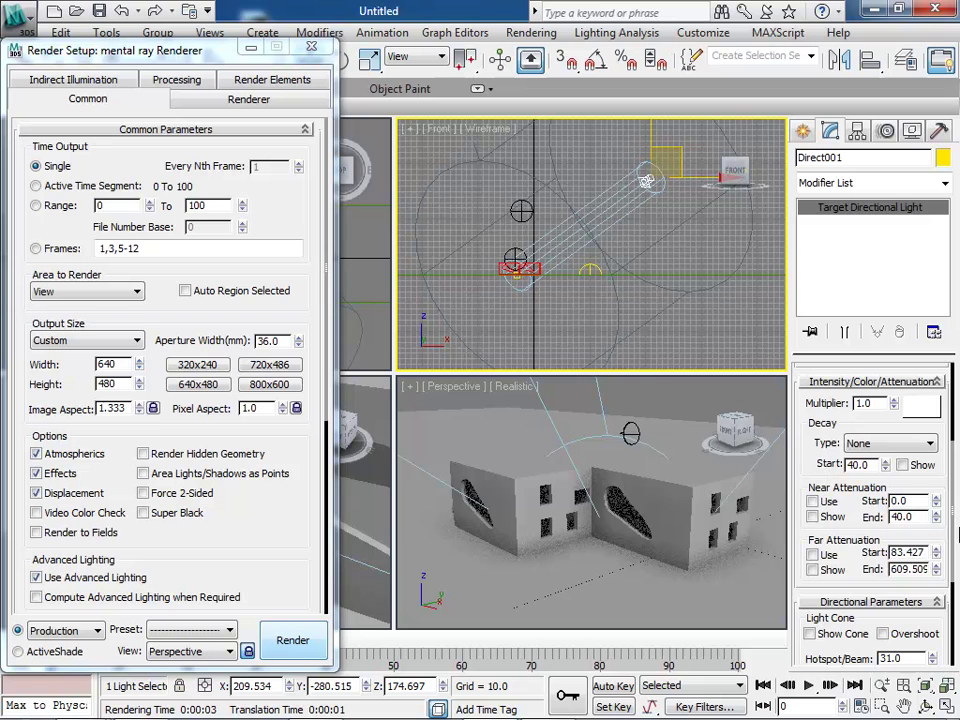
Narrow Direct001's cone to Hotspot/Beam 24.0 and Falloff/Field 77.0.
{"action": "scroll", "coordinate": [945, 520], "scroll_direction": "down", "scroll_amount": 5}
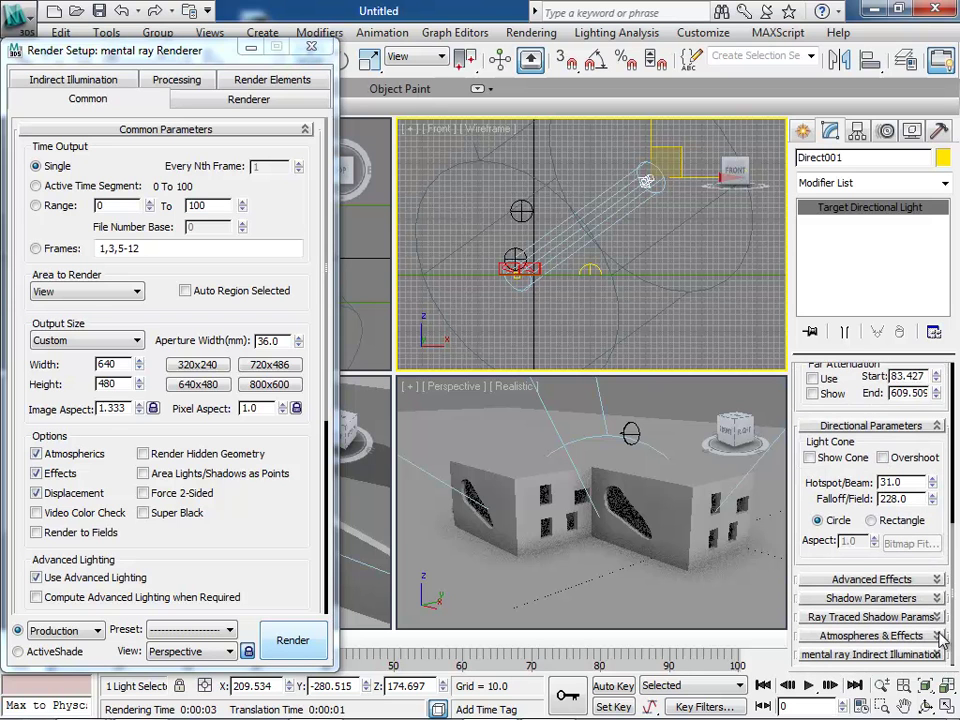
{"action": "mouse_move", "coordinate": [936, 503]}
{"action": "left_mouse_down"}
{"action": "mouse_move", "coordinate": [938, 511]}
{"action": "mouse_move", "coordinate": [936, 490]}
{"action": "left_mouse_up"}
{"action": "left_click", "coordinate": [933, 487]}
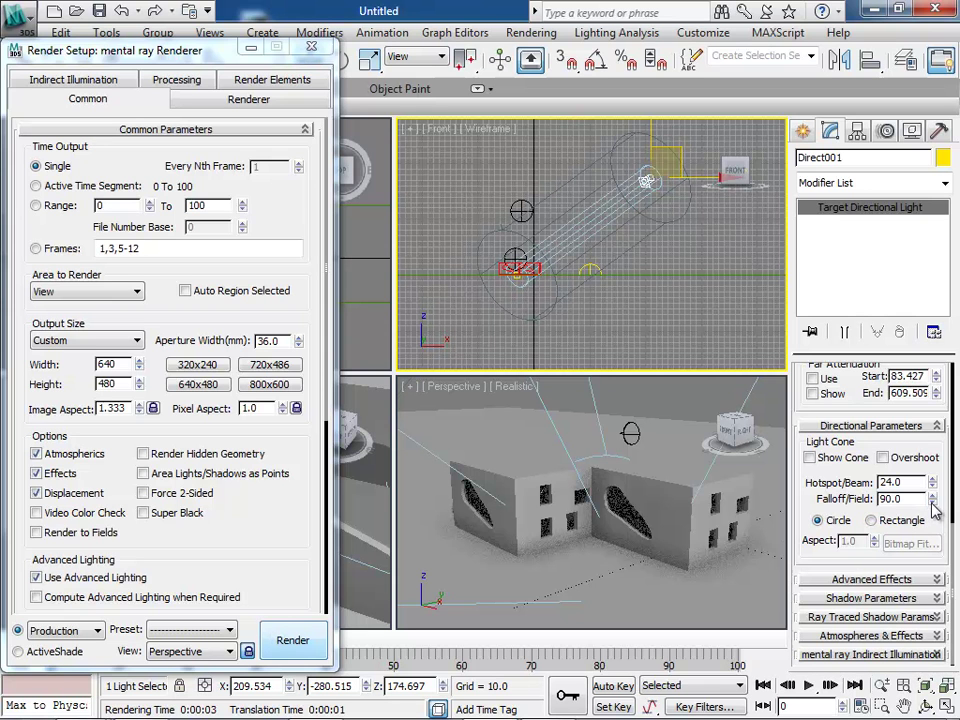
{"action": "left_click_drag", "start_coordinate": [935, 510], "coordinate": [935, 514]}
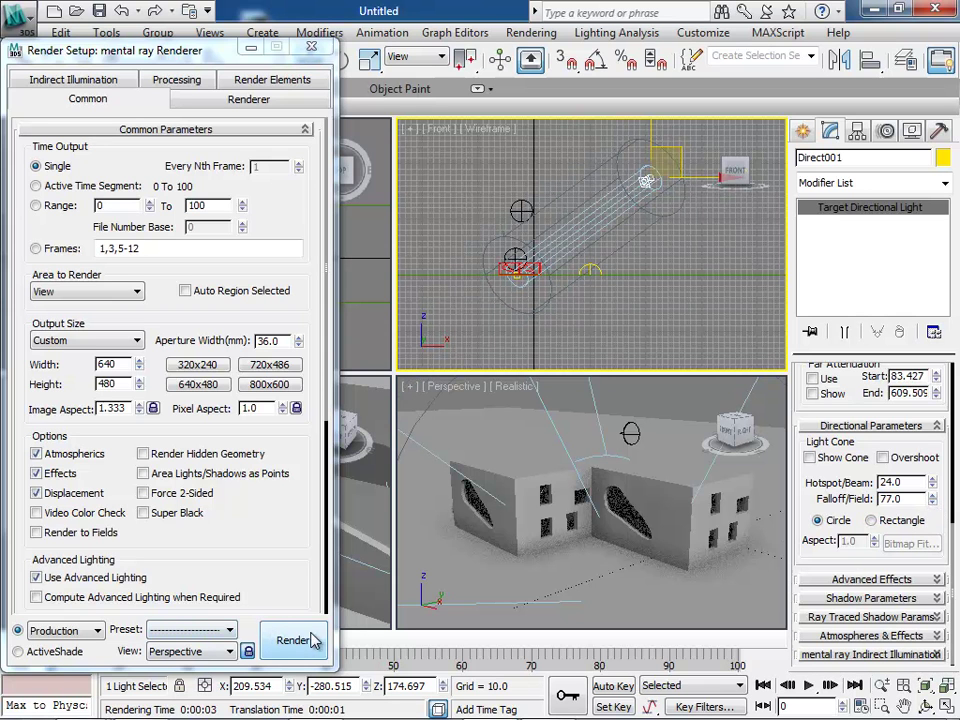
{"action": "left_click", "coordinate": [292, 641]}
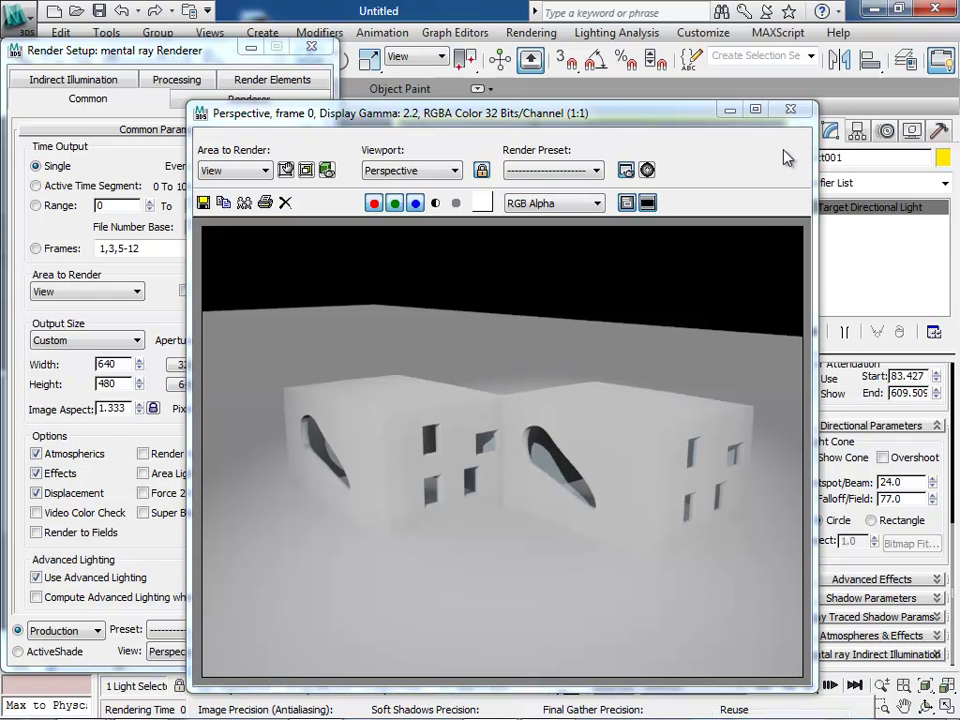
{"action": "left_click", "coordinate": [800, 111]}
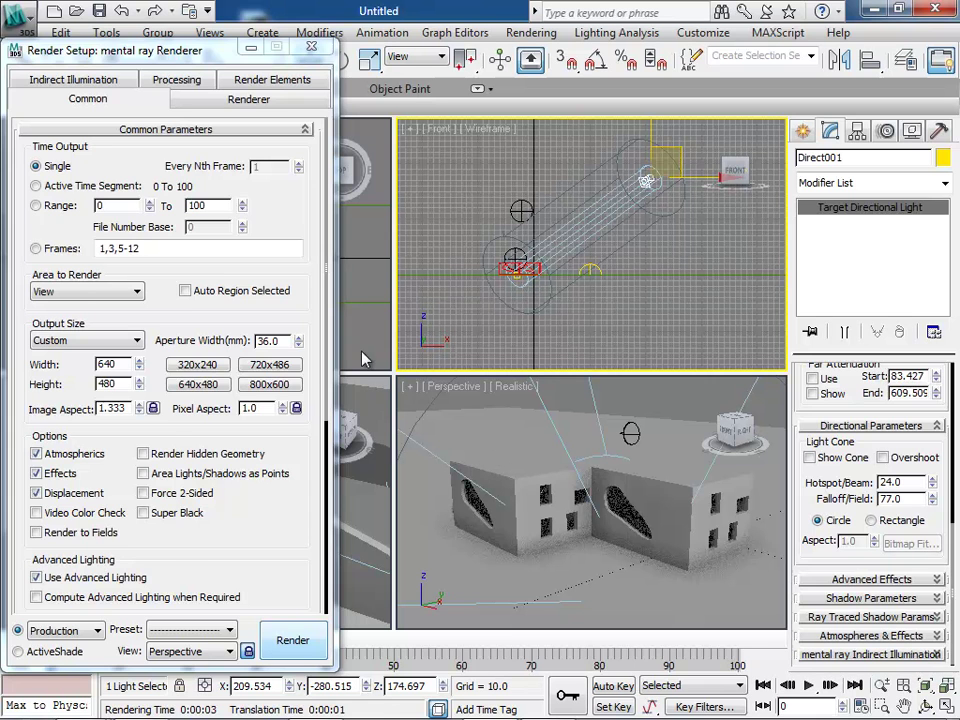
{"action": "key", "text": "m"}
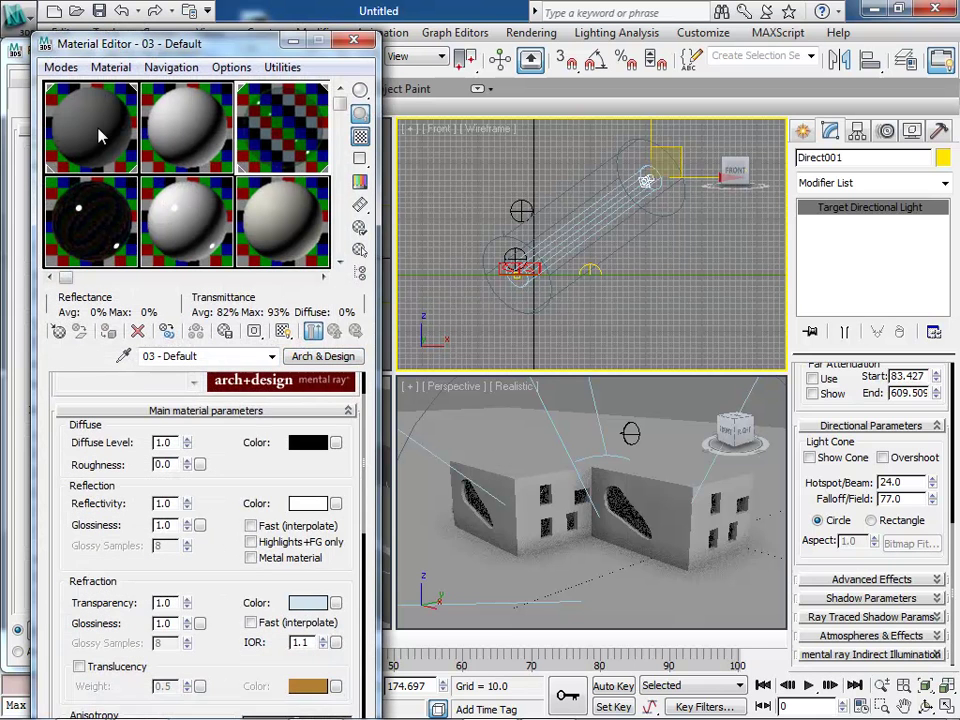
{"action": "left_click", "coordinate": [99, 135]}
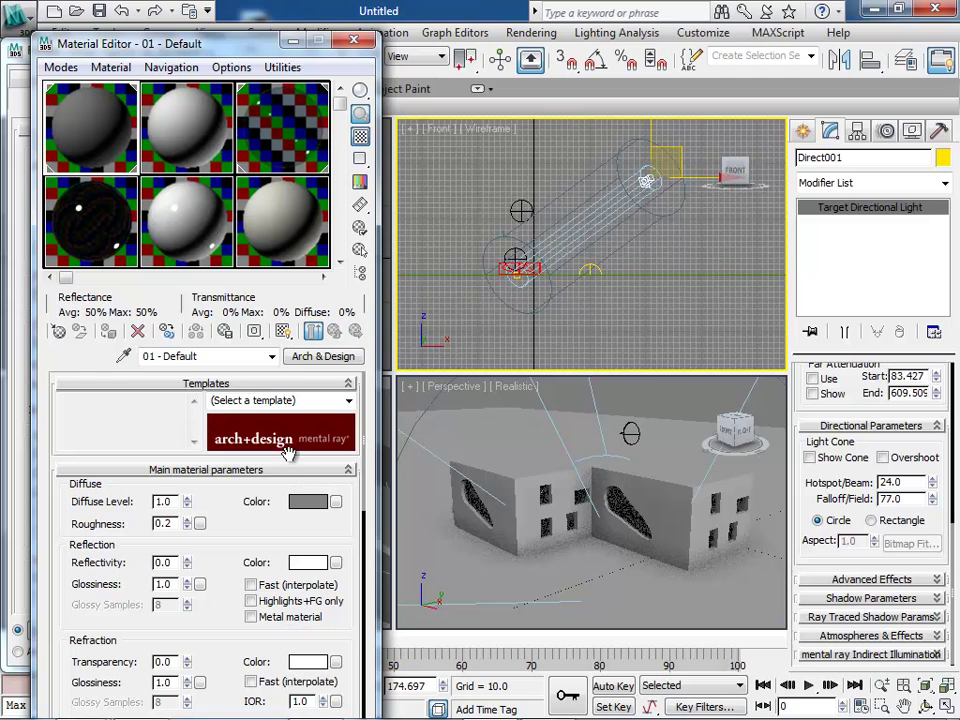
{"action": "left_click", "coordinate": [347, 402]}
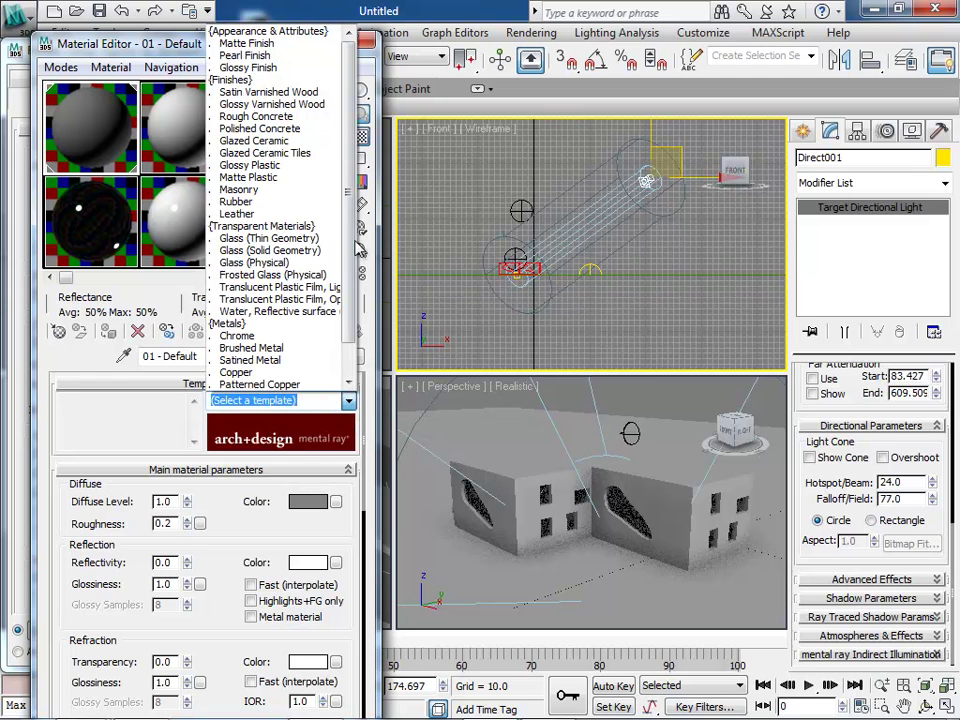
{"action": "scroll", "coordinate": [351, 227], "scroll_direction": "down", "scroll_amount": 1}
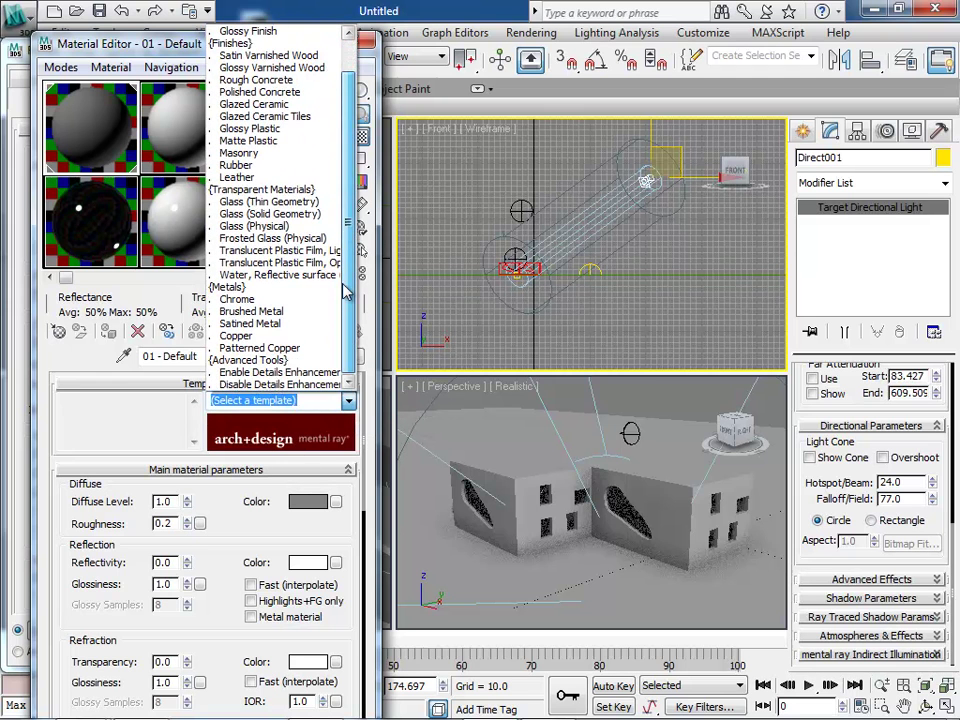
{"action": "scroll", "coordinate": [347, 207], "scroll_direction": "up", "scroll_amount": 1}
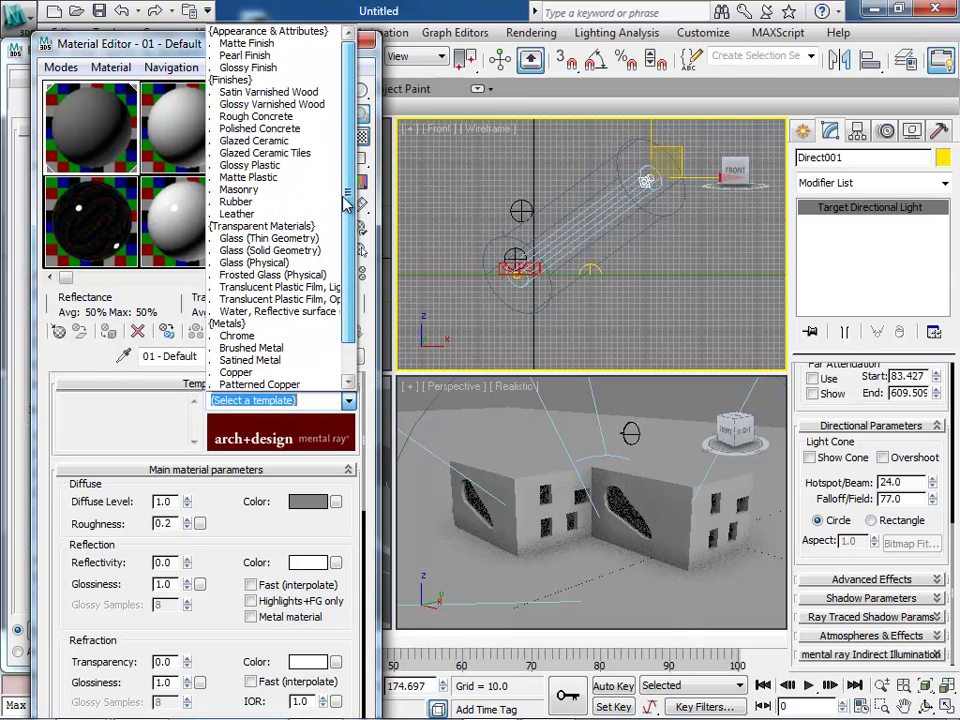
{"action": "left_click", "coordinate": [358, 214]}
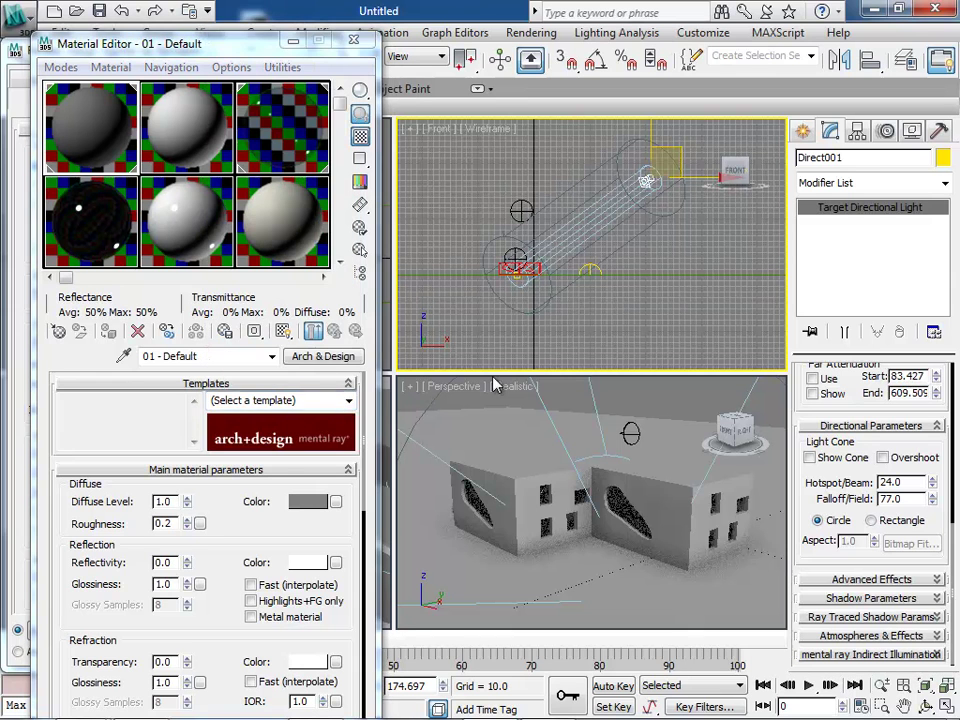
{"action": "left_click", "coordinate": [358, 42]}
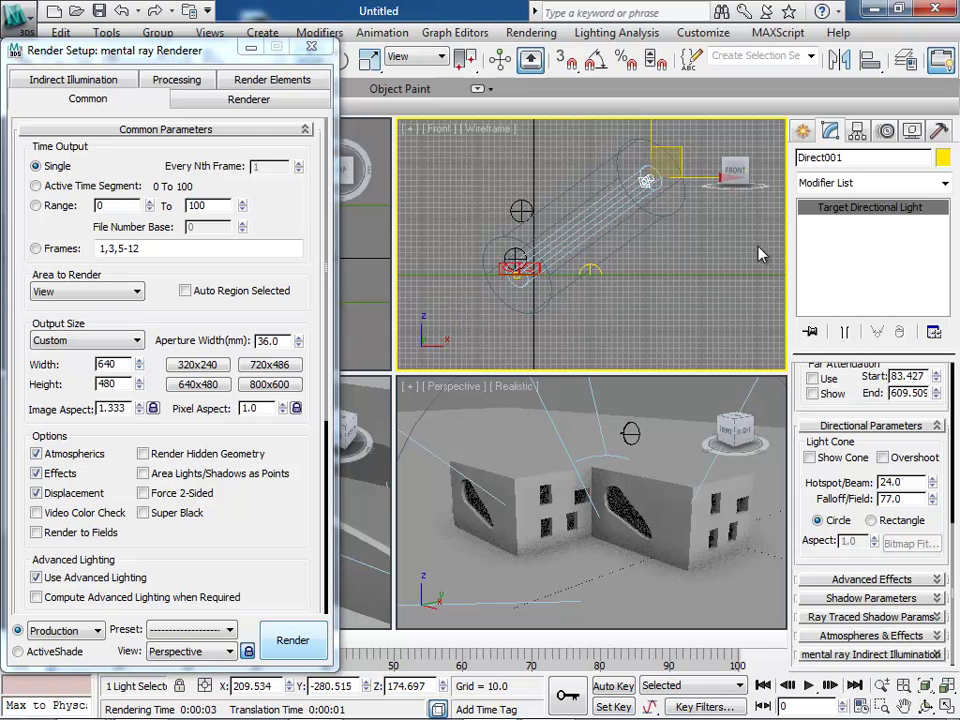
Close Render Setup, select the wall in Perspective, and open the Material Editor with M.
{"action": "left_click", "coordinate": [433, 386]}
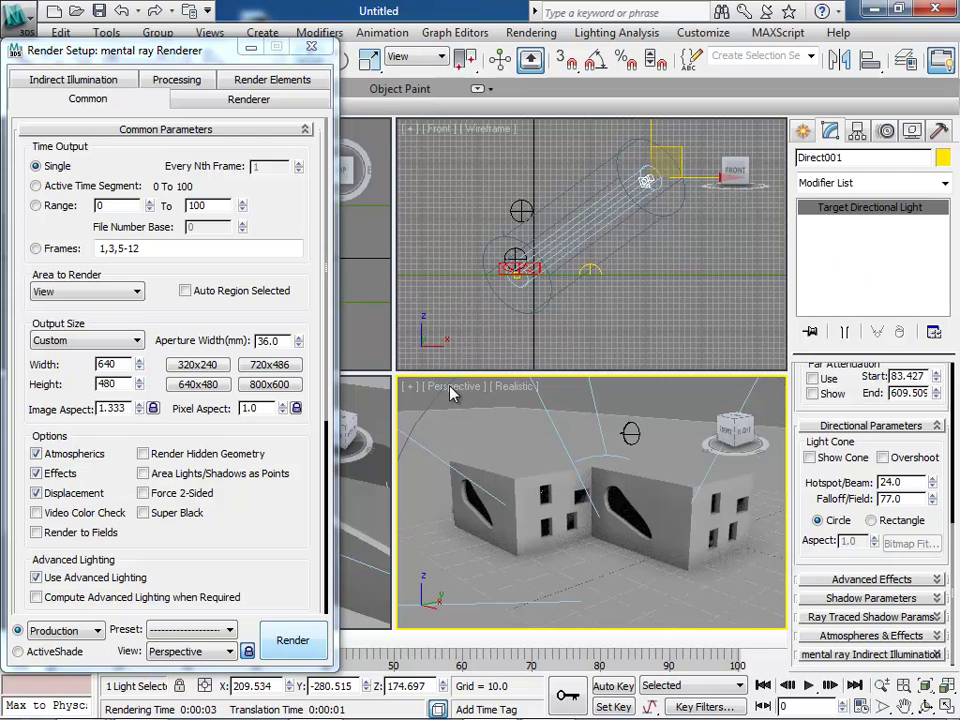
{"action": "left_click", "coordinate": [311, 46]}
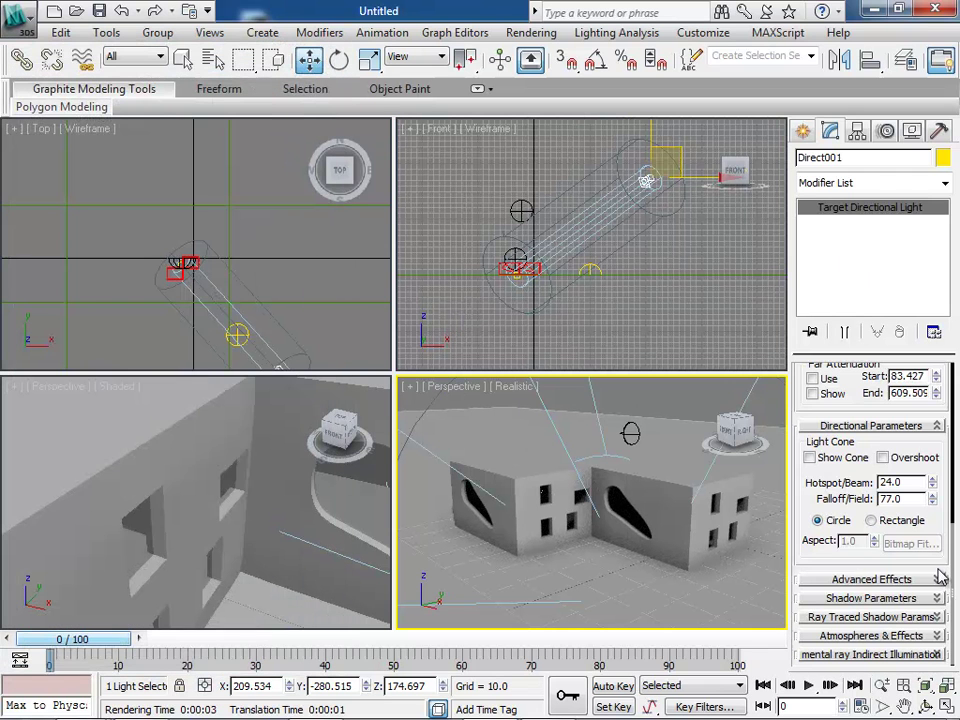
{"action": "left_click", "coordinate": [520, 461]}
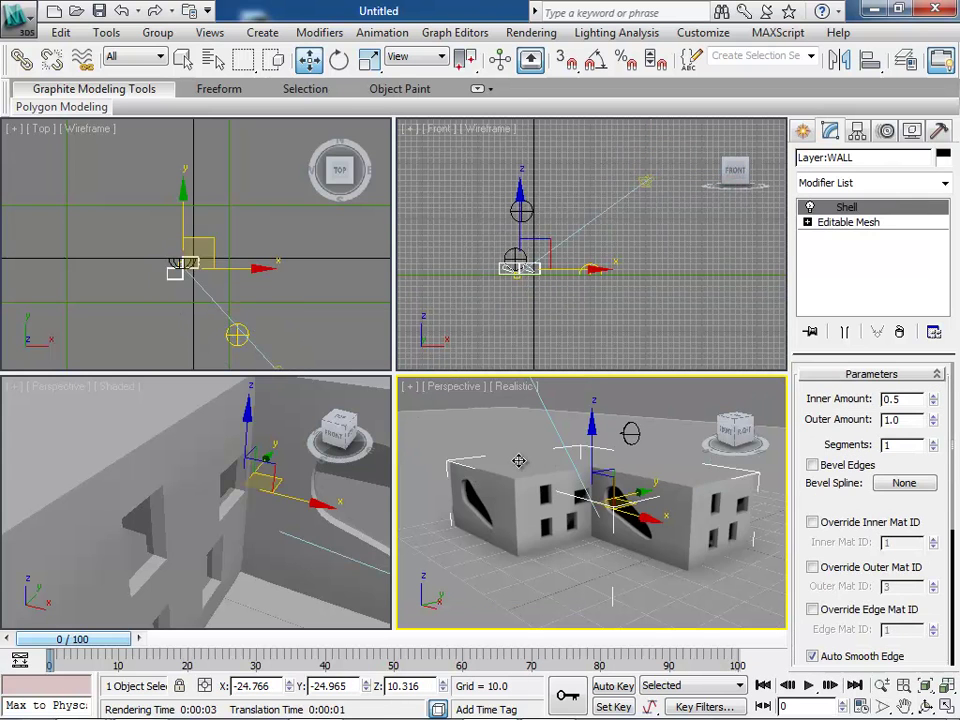
{"action": "key", "text": "m"}
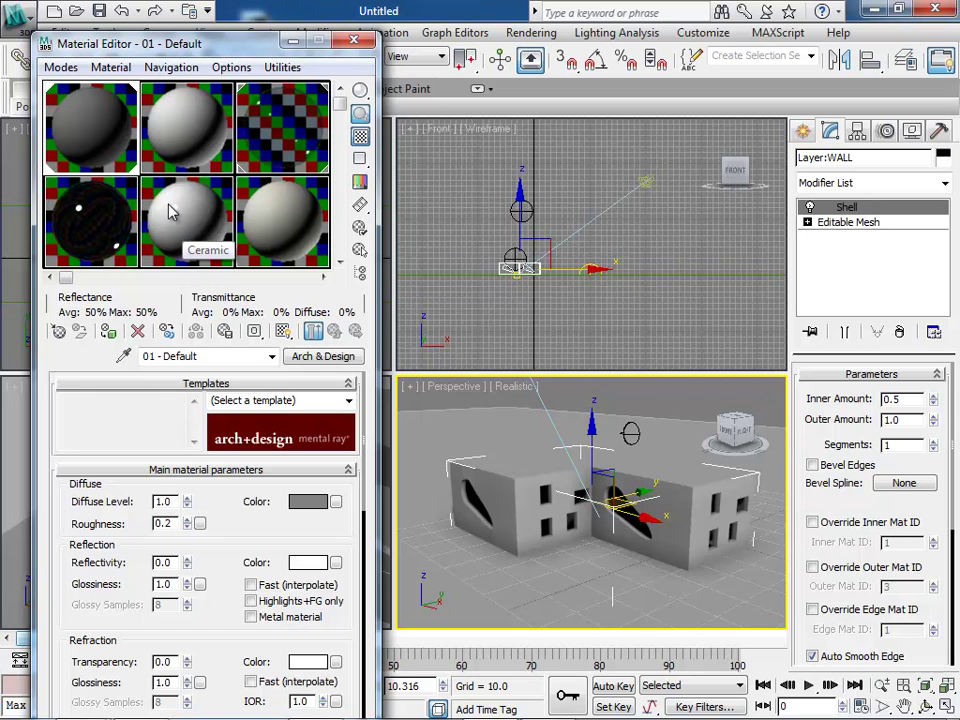
Assign the 20 - Default Arch & Design material to the wall and close the Material Editor.
{"action": "left_click", "coordinate": [171, 211]}
{"action": "left_click", "coordinate": [104, 234]}
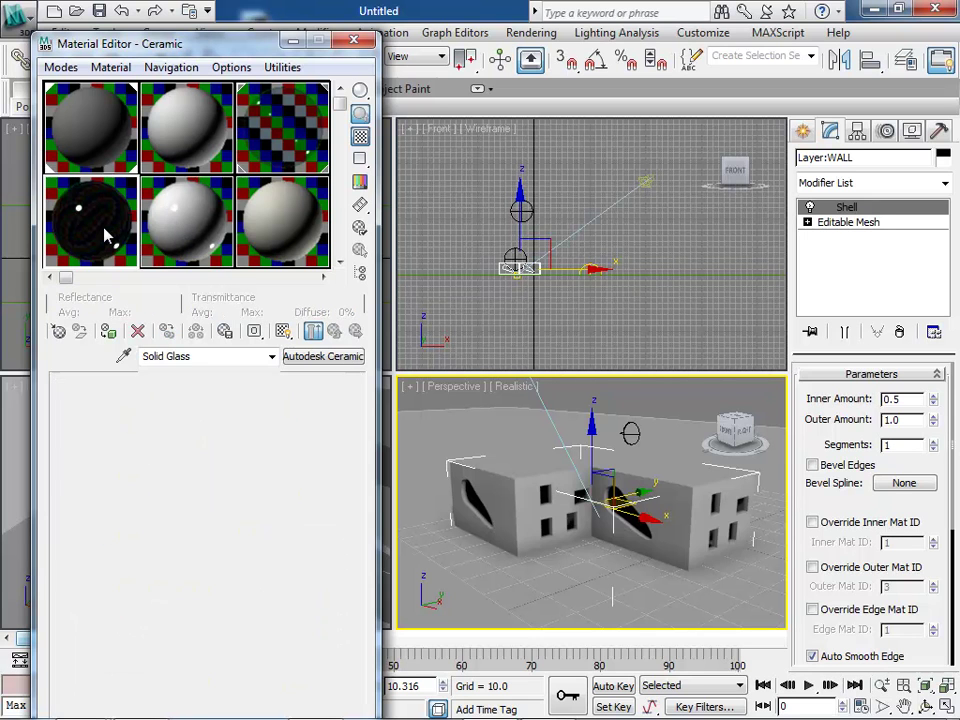
{"action": "left_click", "coordinate": [196, 224]}
{"action": "left_click", "coordinate": [294, 236]}
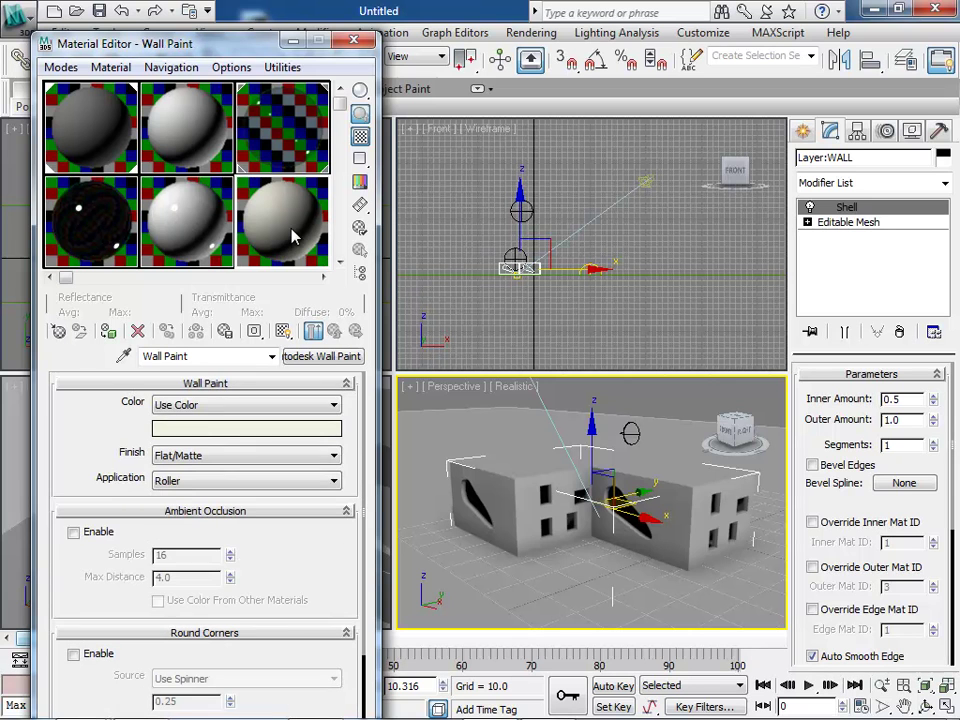
{"action": "left_click", "coordinate": [146, 134]}
{"action": "left_click", "coordinate": [340, 261]}
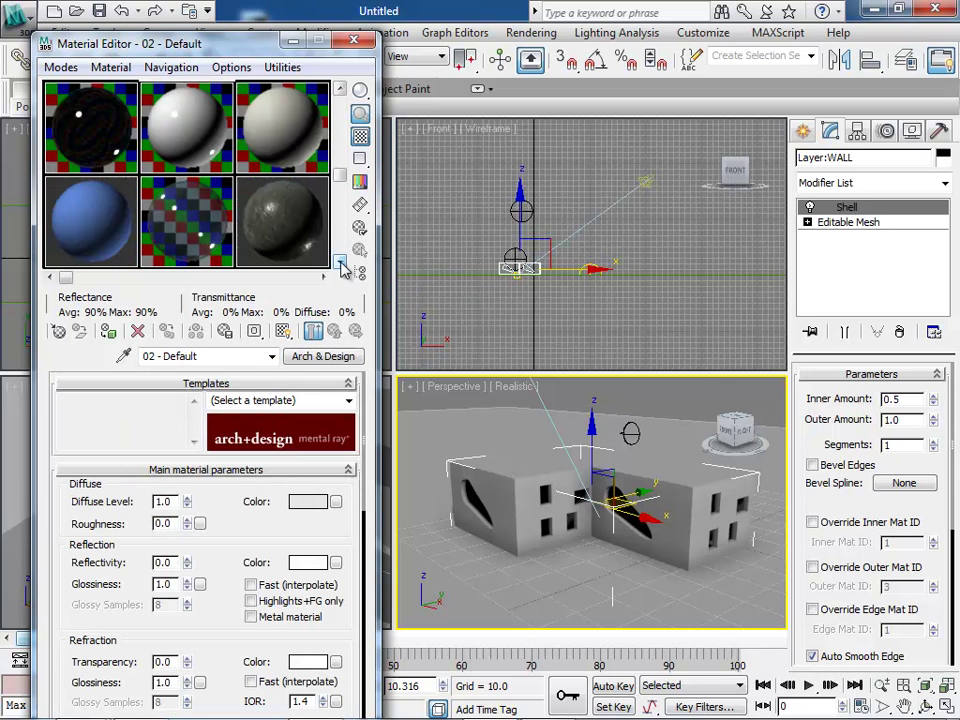
{"action": "left_click", "coordinate": [340, 261]}
{"action": "left_click", "coordinate": [204, 221]}
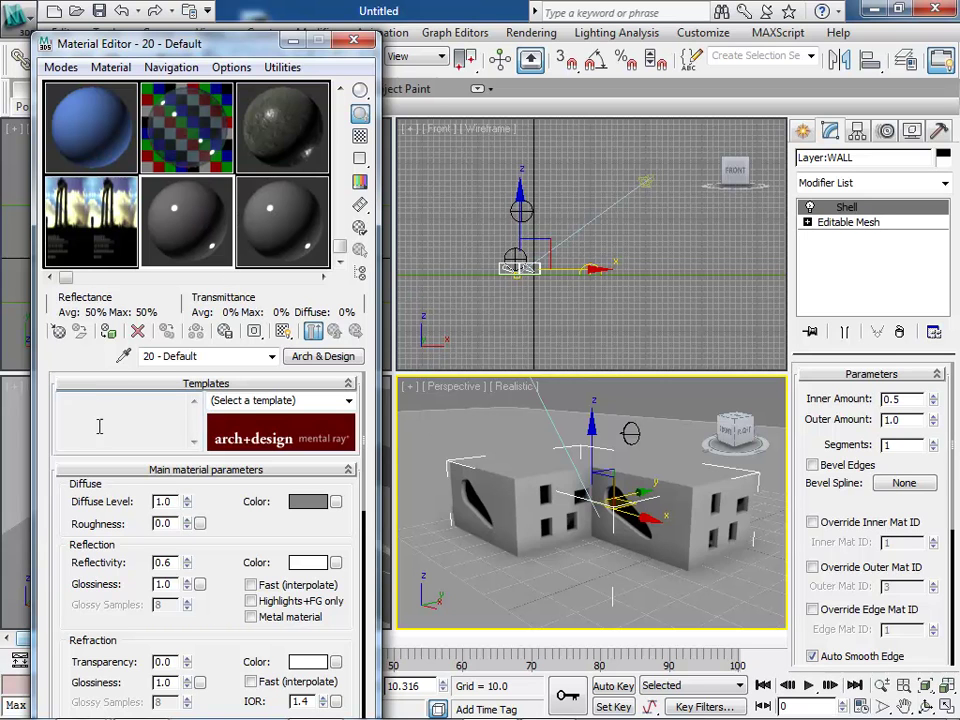
{"action": "left_click", "coordinate": [109, 332]}
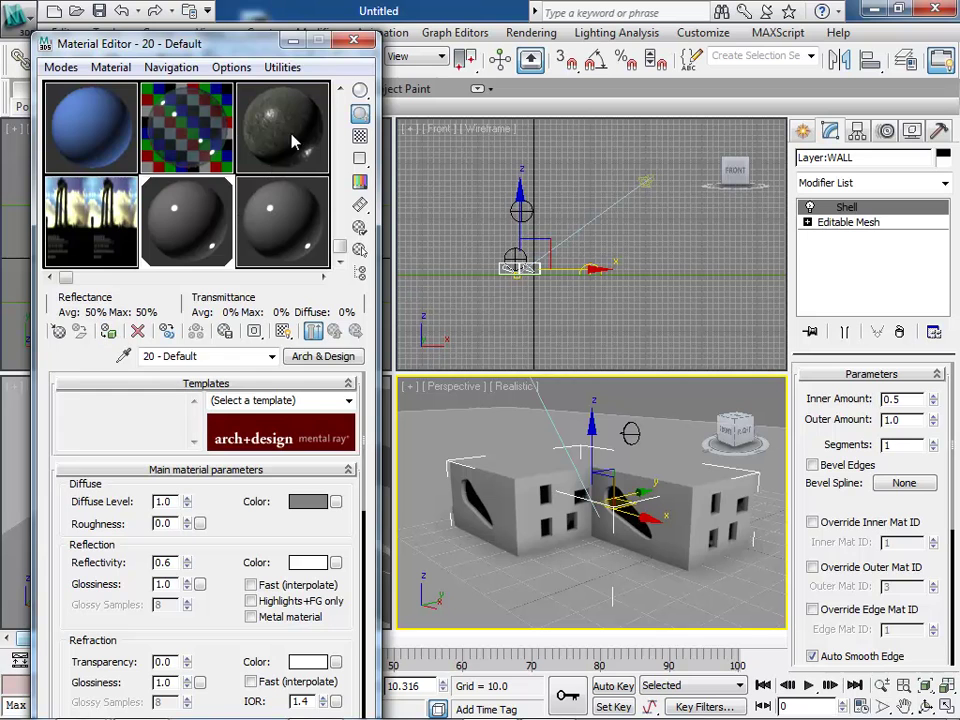
{"action": "left_click", "coordinate": [350, 40]}
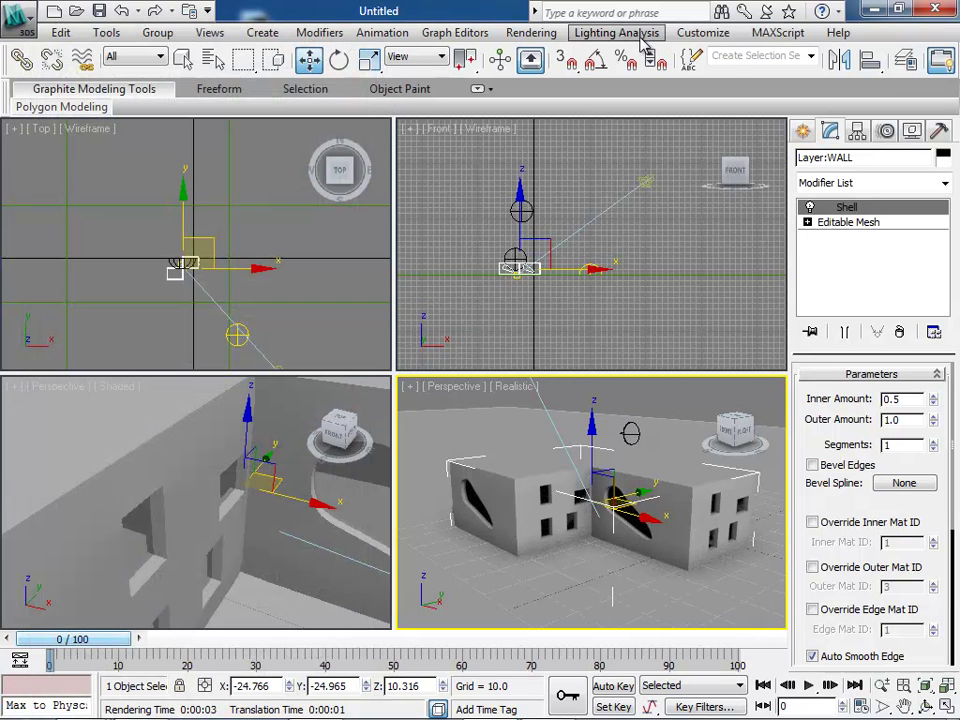
{"action": "left_click", "coordinate": [550, 32]}
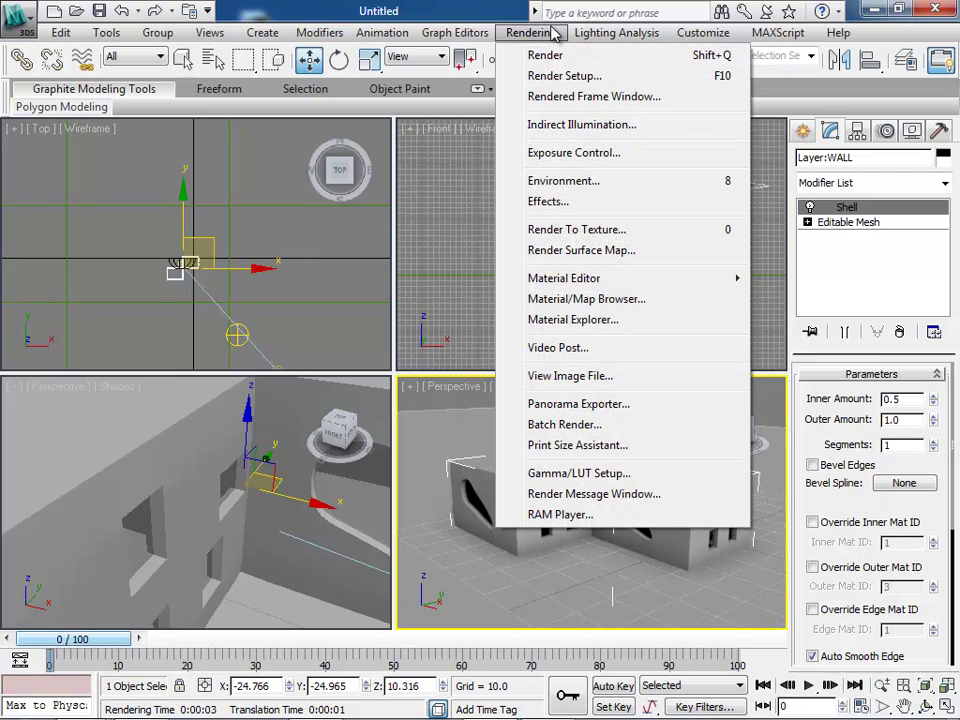
{"action": "left_click", "coordinate": [546, 55]}
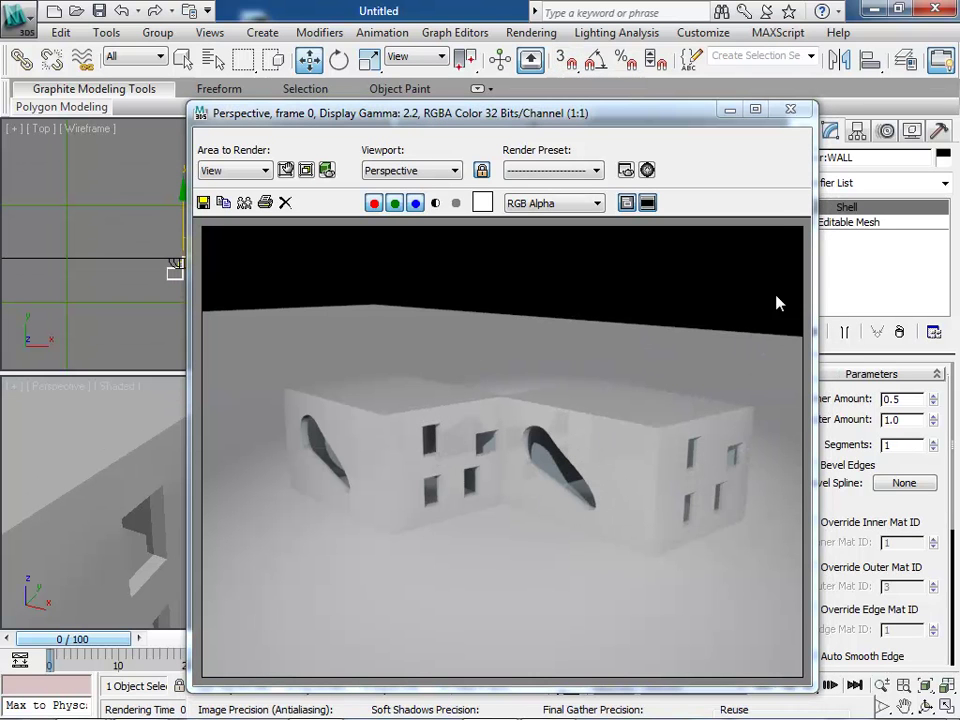
{"action": "left_click", "coordinate": [805, 115]}
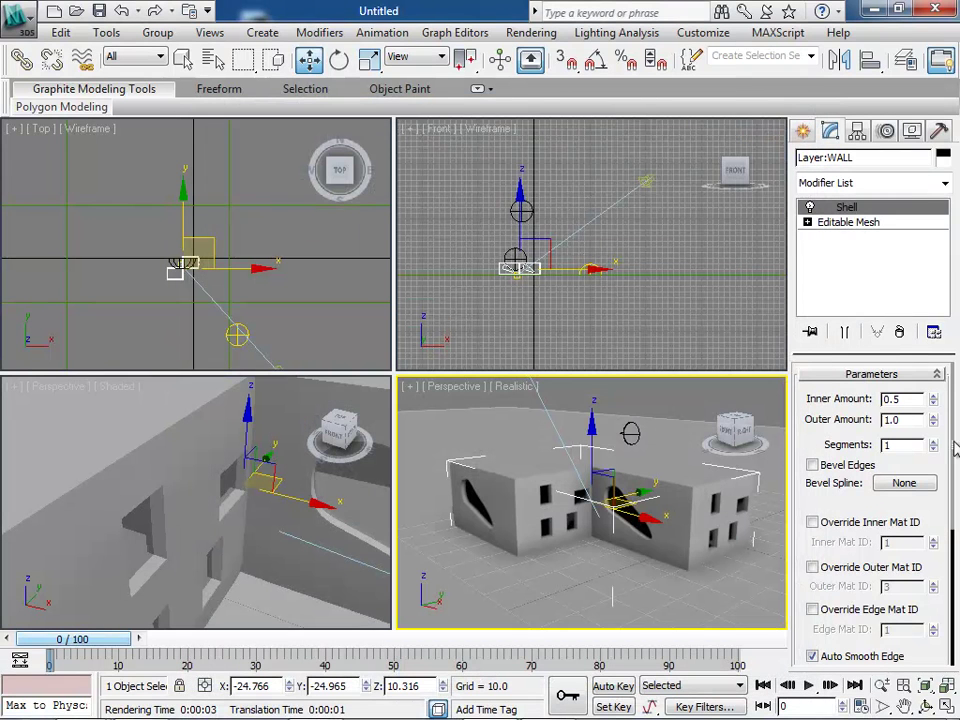
Review Direct001's shadow settings, then select the Sky002 skylight.
{"action": "left_click", "coordinate": [648, 180]}
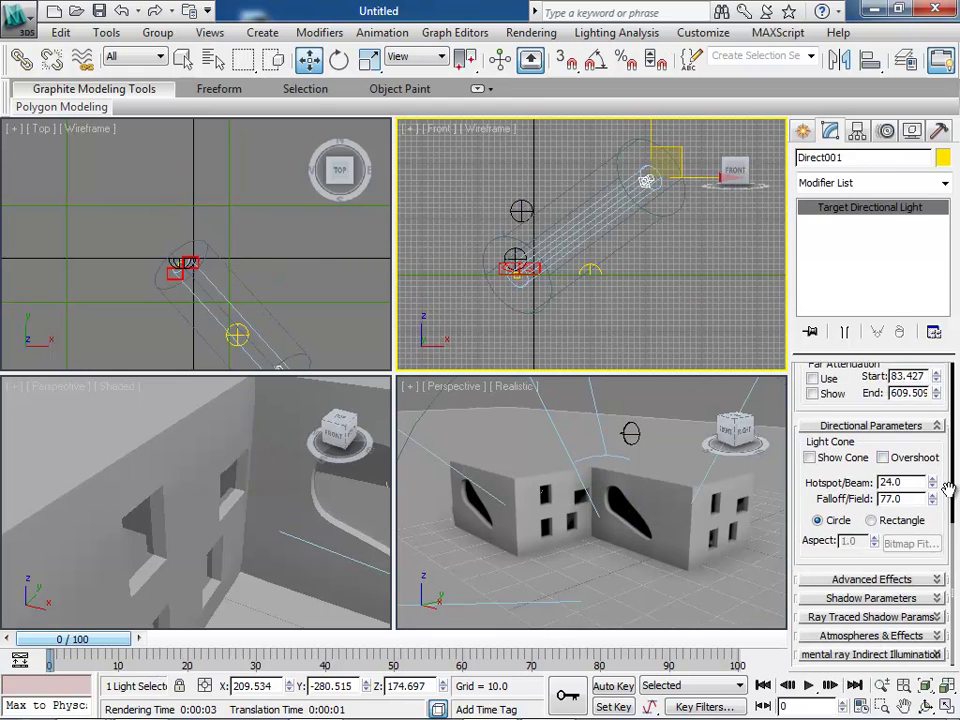
{"action": "left_click_drag", "start_coordinate": [956, 550], "coordinate": [940, 373]}
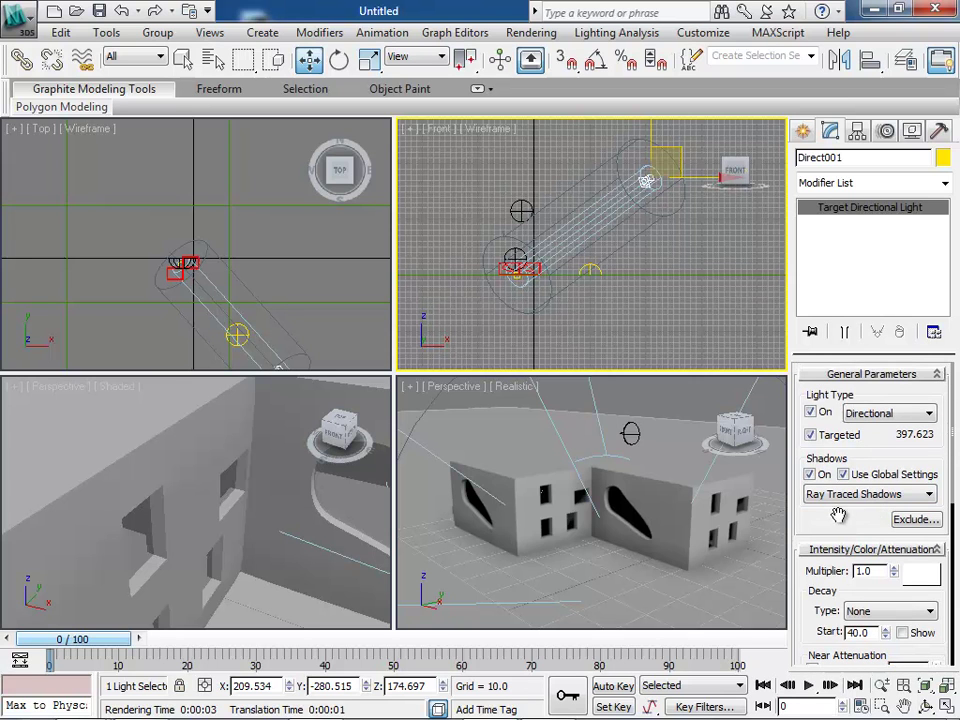
{"action": "mouse_move", "coordinate": [950, 450]}
{"action": "left_mouse_down"}
{"action": "mouse_move", "coordinate": [953, 482]}
{"action": "mouse_move", "coordinate": [953, 449]}
{"action": "left_mouse_up"}
{"action": "left_click", "coordinate": [605, 300]}
{"action": "left_click", "coordinate": [515, 254]}
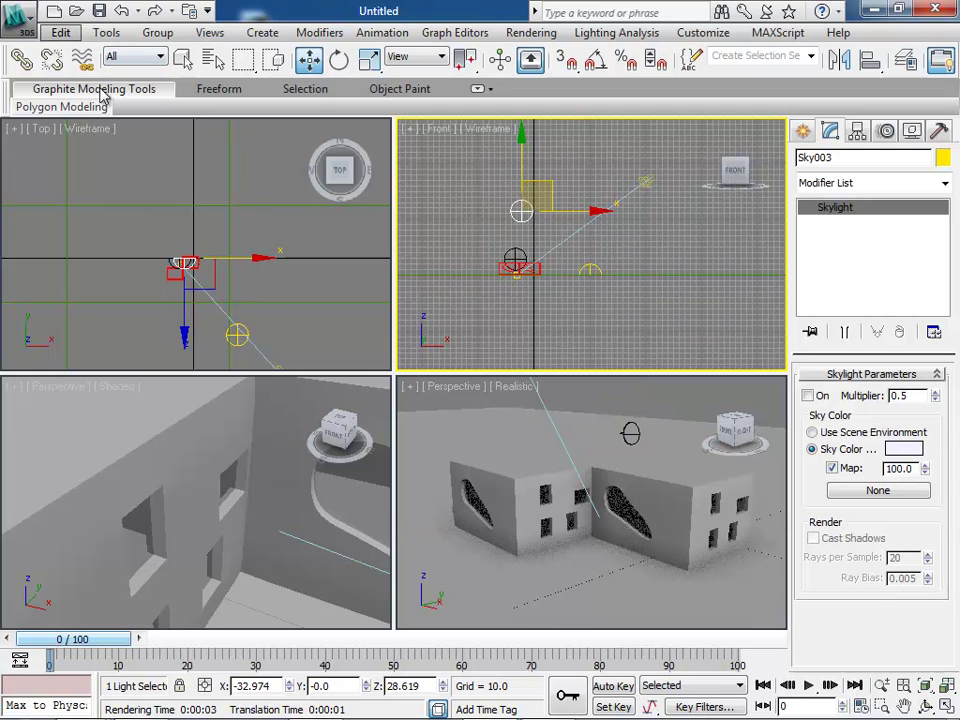
Delete the extra skylights Sky003 and Sky002.
{"action": "left_click", "coordinate": [120, 153]}
{"action": "left_click", "coordinate": [511, 249]}
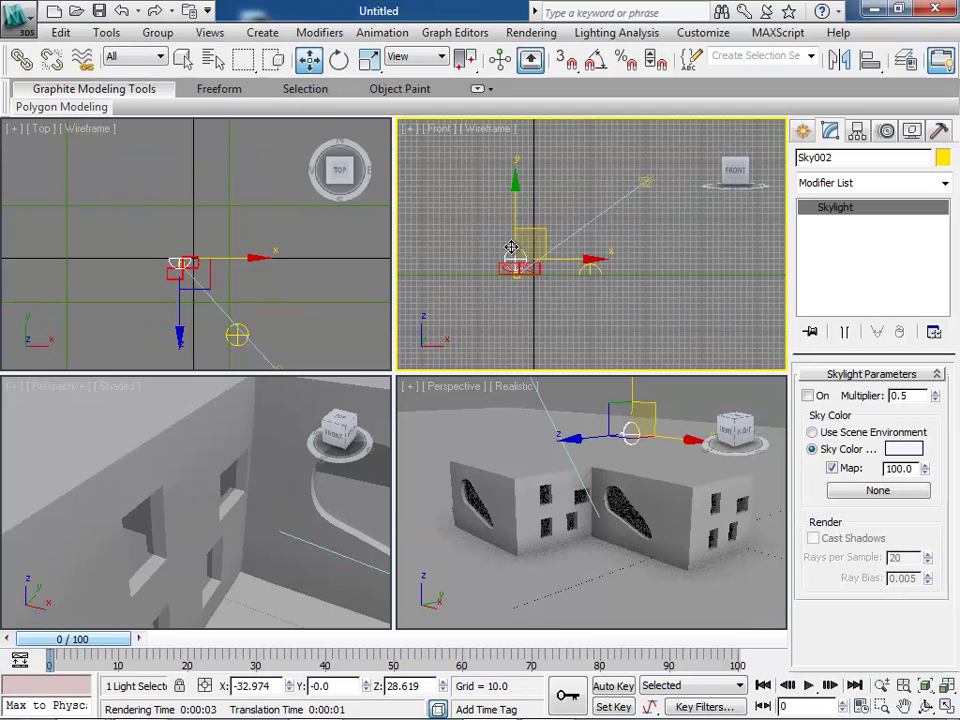
{"action": "left_click", "coordinate": [60, 32]}
{"action": "left_click", "coordinate": [96, 153]}
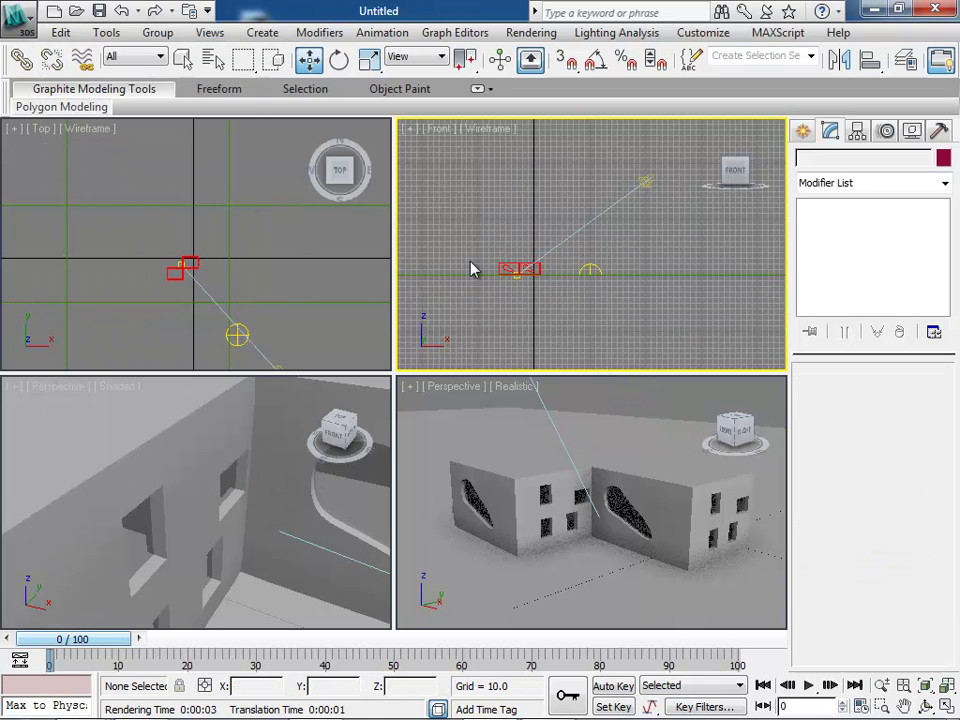
Lower Sky001's multiplier to 0.3, render the Perspective view, and close the render.
{"action": "left_click", "coordinate": [589, 270]}
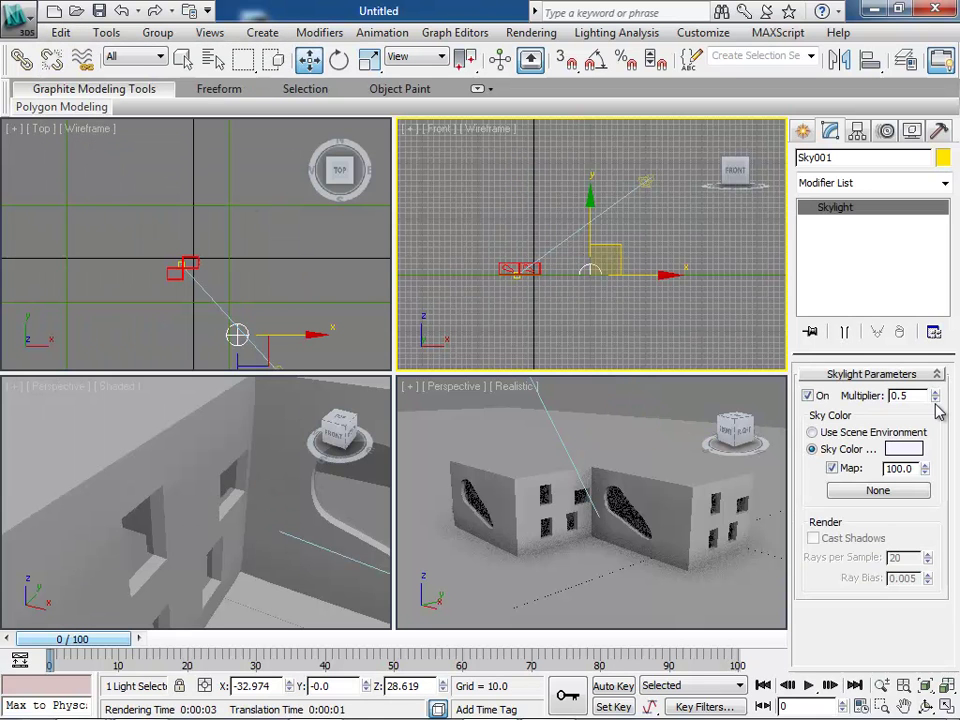
{"action": "left_click_drag", "start_coordinate": [935, 400], "coordinate": [935, 402]}
{"action": "left_click", "coordinate": [937, 401]}
{"action": "left_click", "coordinate": [441, 385]}
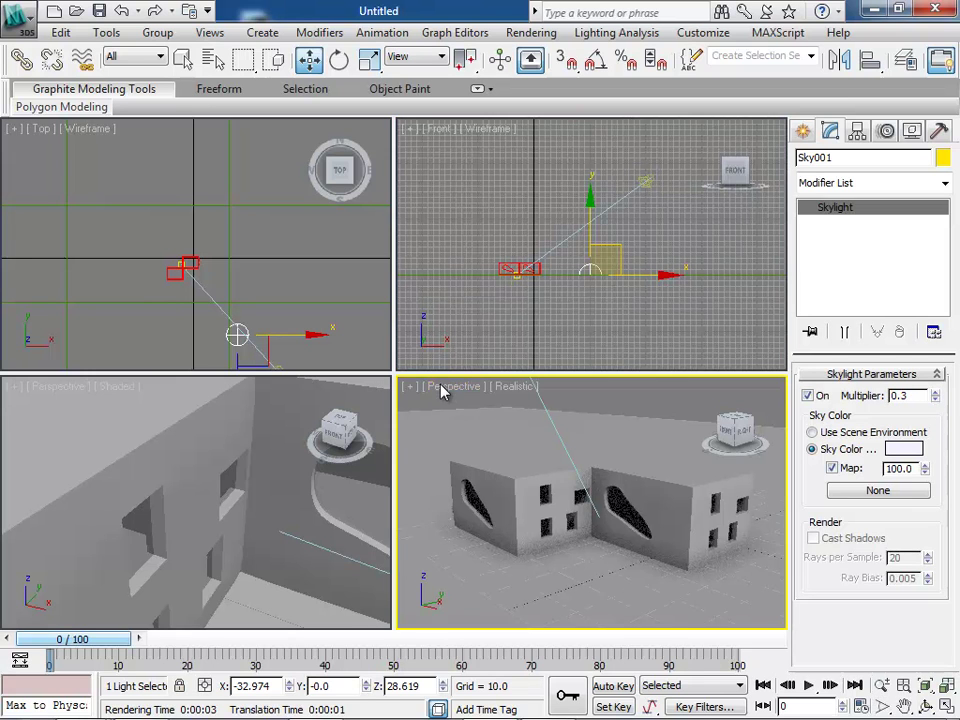
{"action": "left_click", "coordinate": [531, 32]}
{"action": "left_click", "coordinate": [544, 54]}
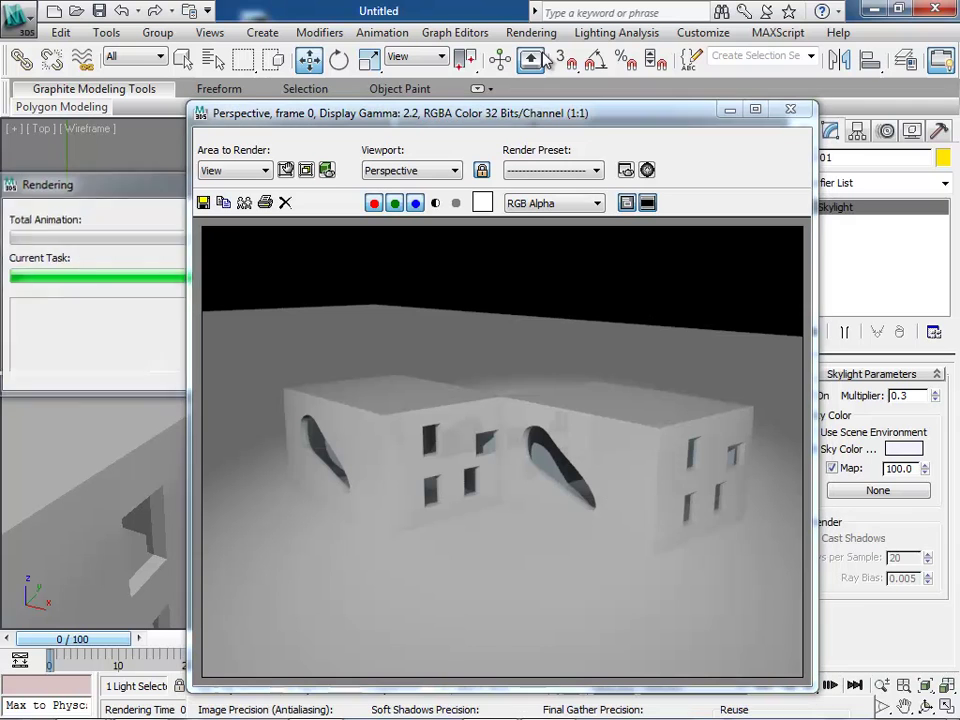
{"action": "left_click", "coordinate": [790, 108]}
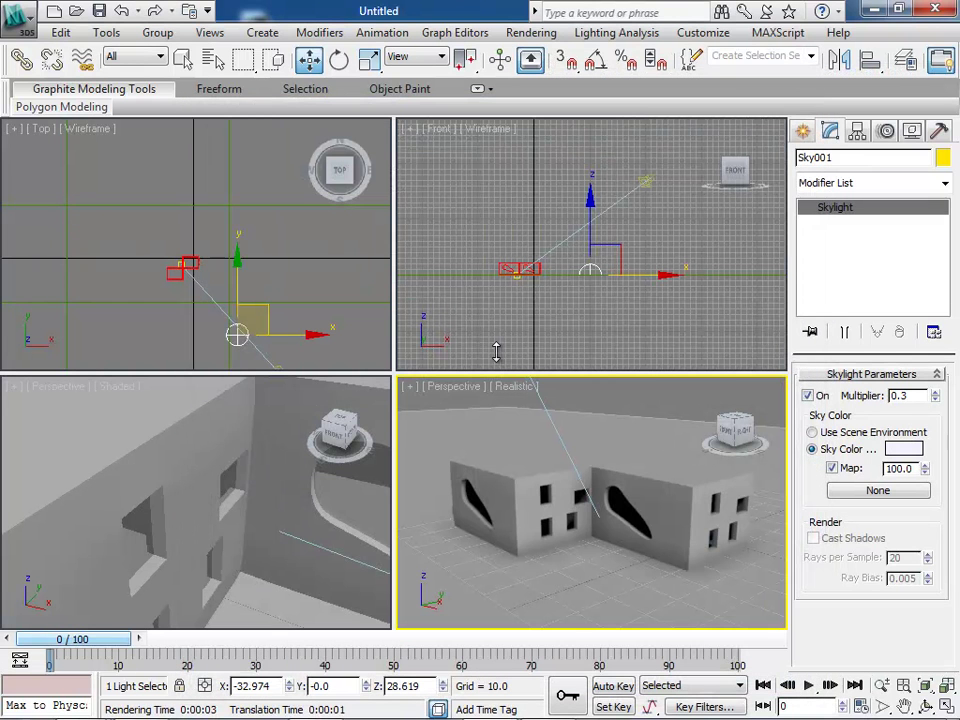
Select Plane001 and open the 01 - Default material, leaving its mid-grey diffuse colour unchanged.
{"action": "left_click", "coordinate": [459, 424]}
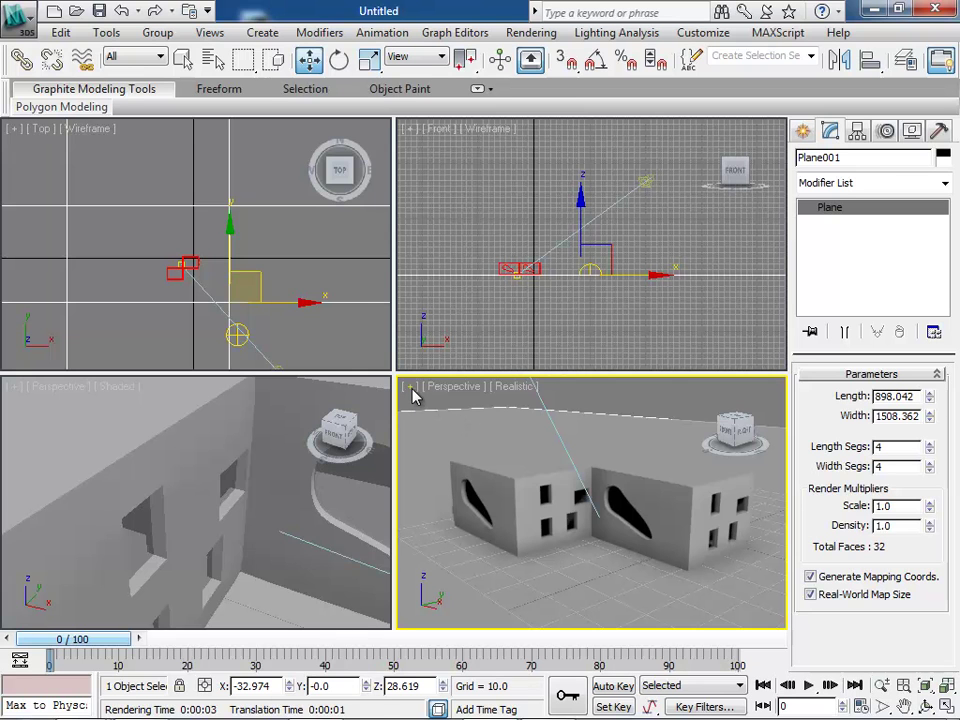
{"action": "key", "text": "m"}
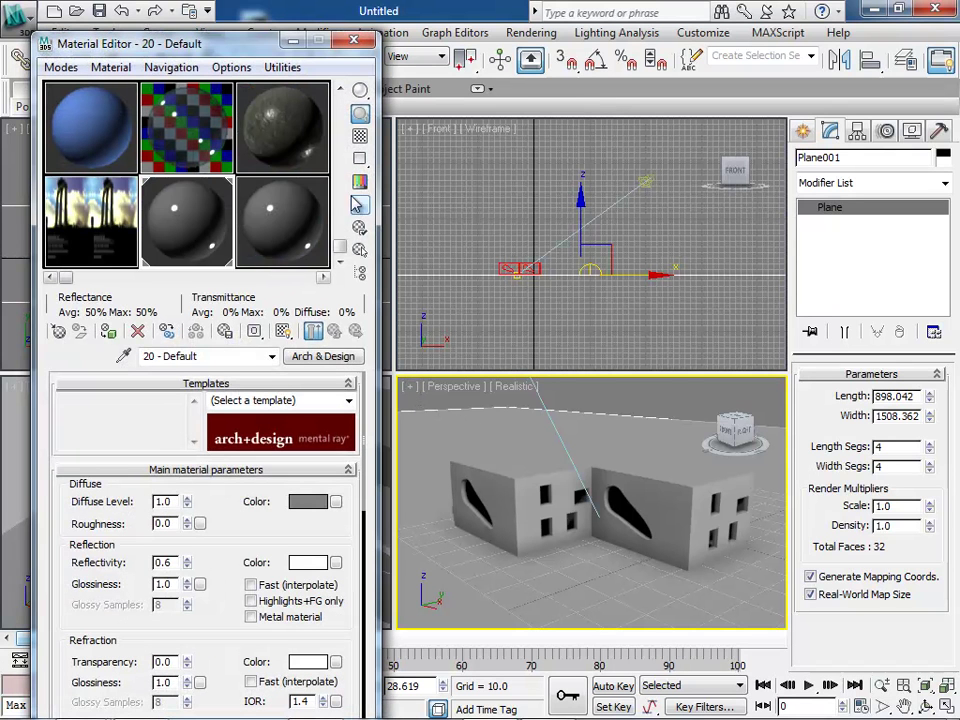
{"action": "left_click_drag", "start_coordinate": [340, 247], "coordinate": [347, 197]}
{"action": "left_click", "coordinate": [78, 97]}
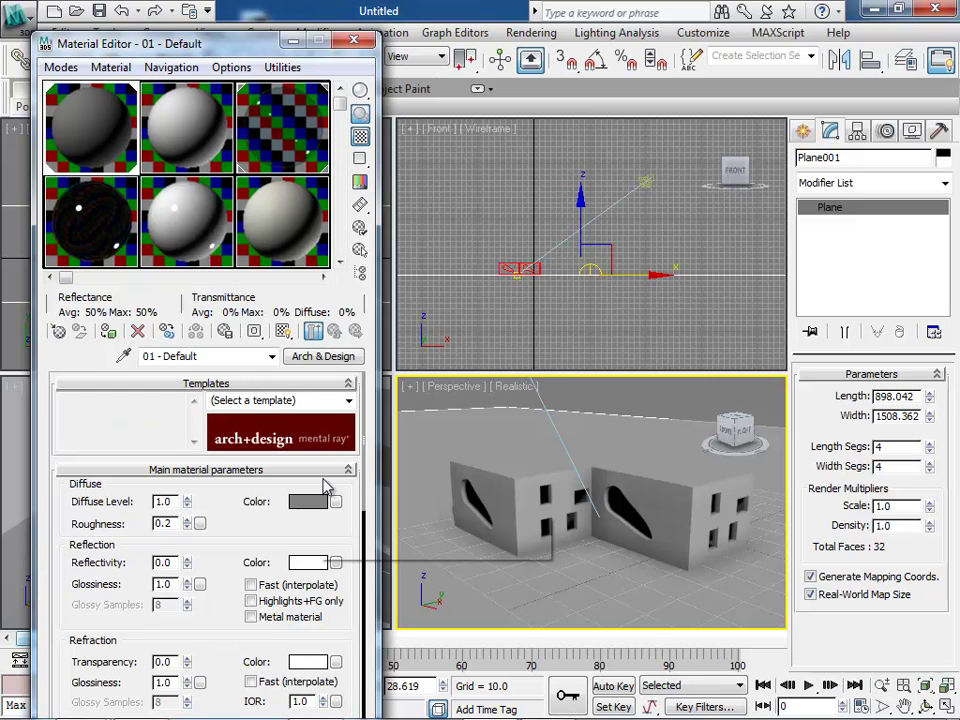
{"action": "left_click", "coordinate": [320, 502]}
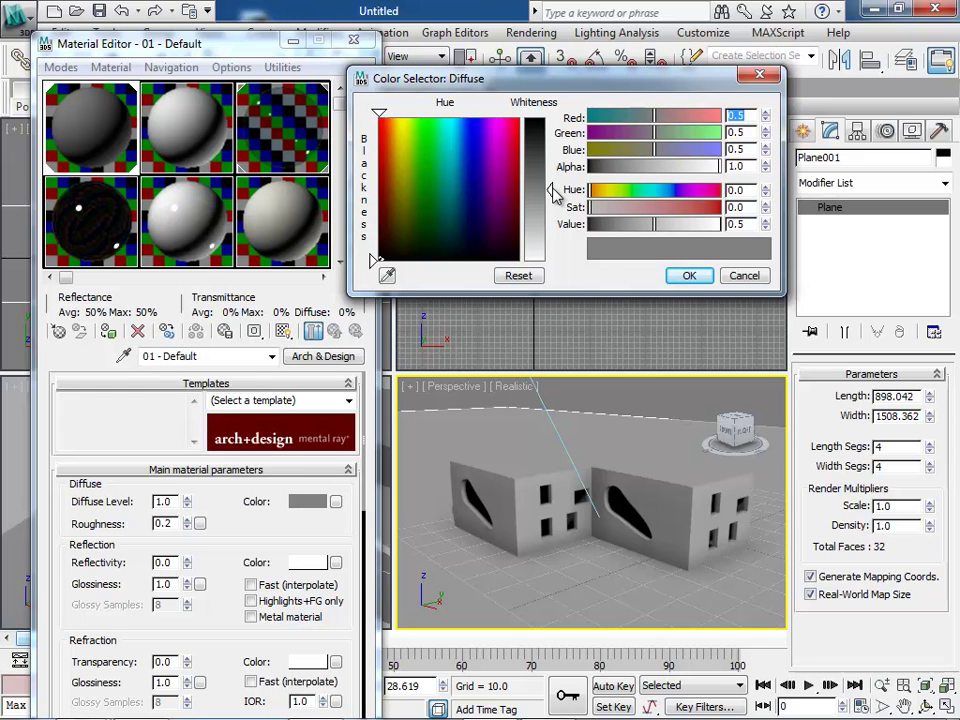
{"action": "left_click", "coordinate": [740, 276]}
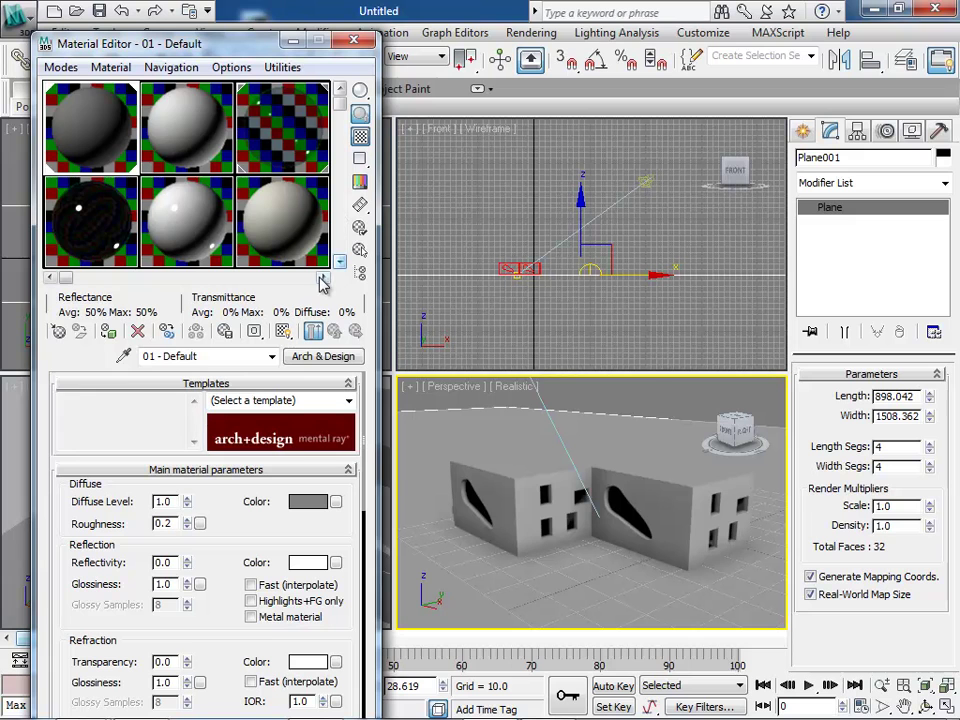
{"action": "left_click", "coordinate": [322, 280]}
Pick the 11 - Default material and set reflectivity 0.33 and glossiness 0.45.
{"action": "left_click", "coordinate": [340, 262]}
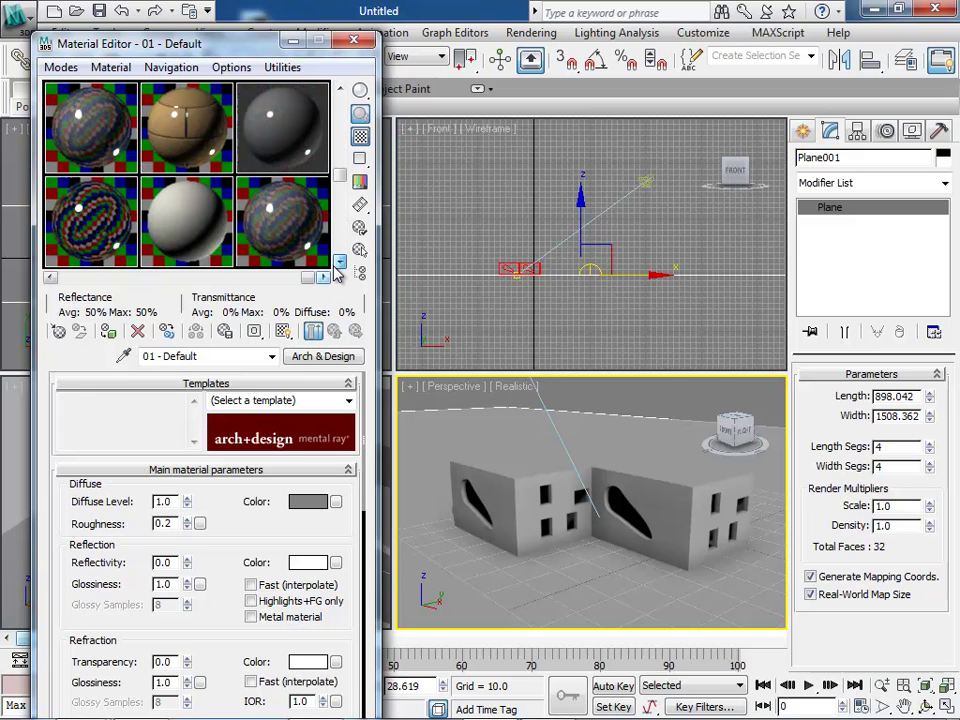
{"action": "left_click", "coordinate": [340, 262]}
{"action": "left_click", "coordinate": [340, 90]}
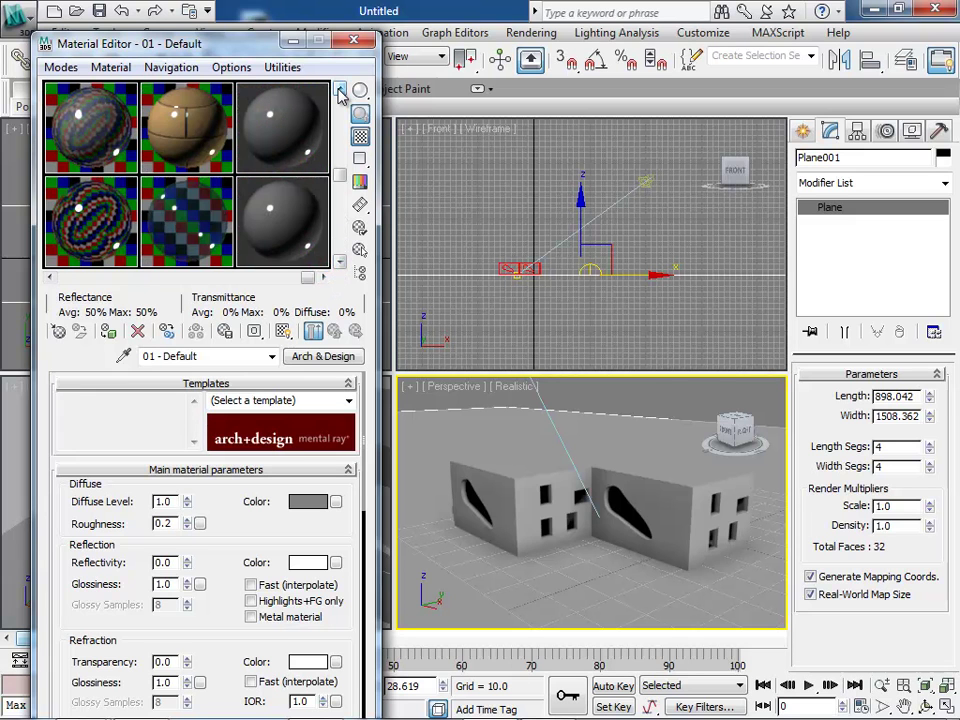
{"action": "left_click", "coordinate": [187, 220]}
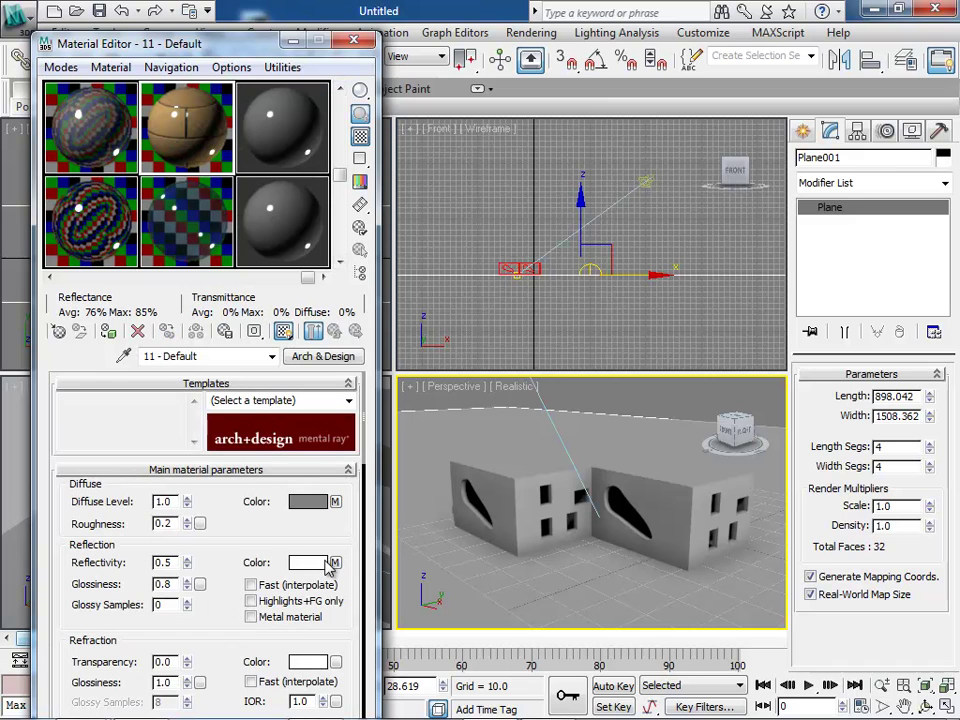
{"action": "left_click_drag", "start_coordinate": [367, 456], "coordinate": [364, 503]}
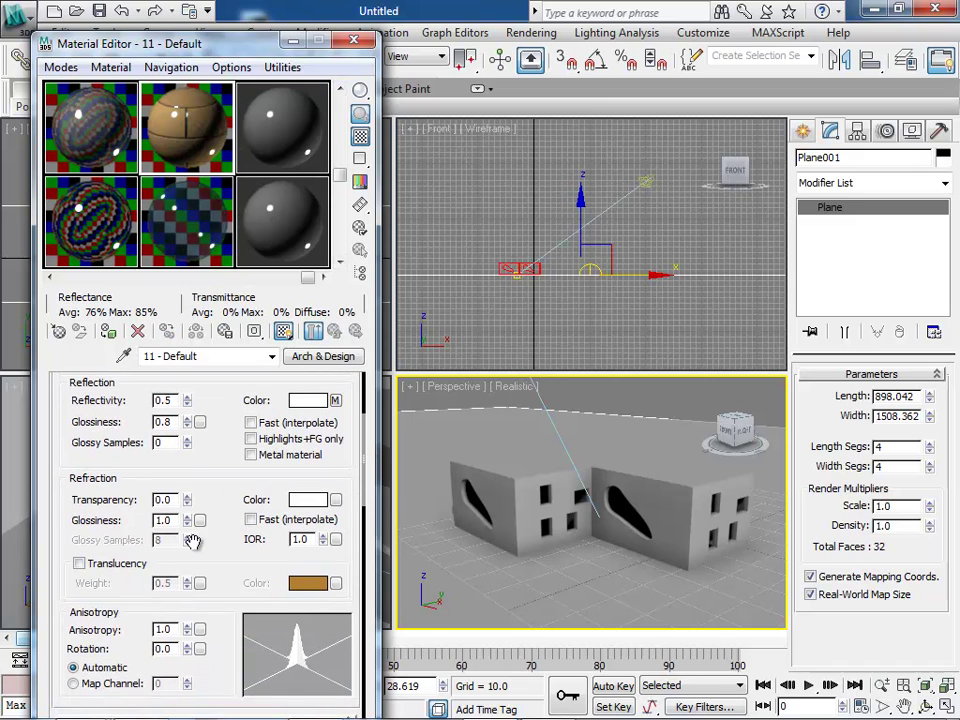
{"action": "left_click_drag", "start_coordinate": [187, 405], "coordinate": [193, 437]}
{"action": "left_click", "coordinate": [188, 426]}
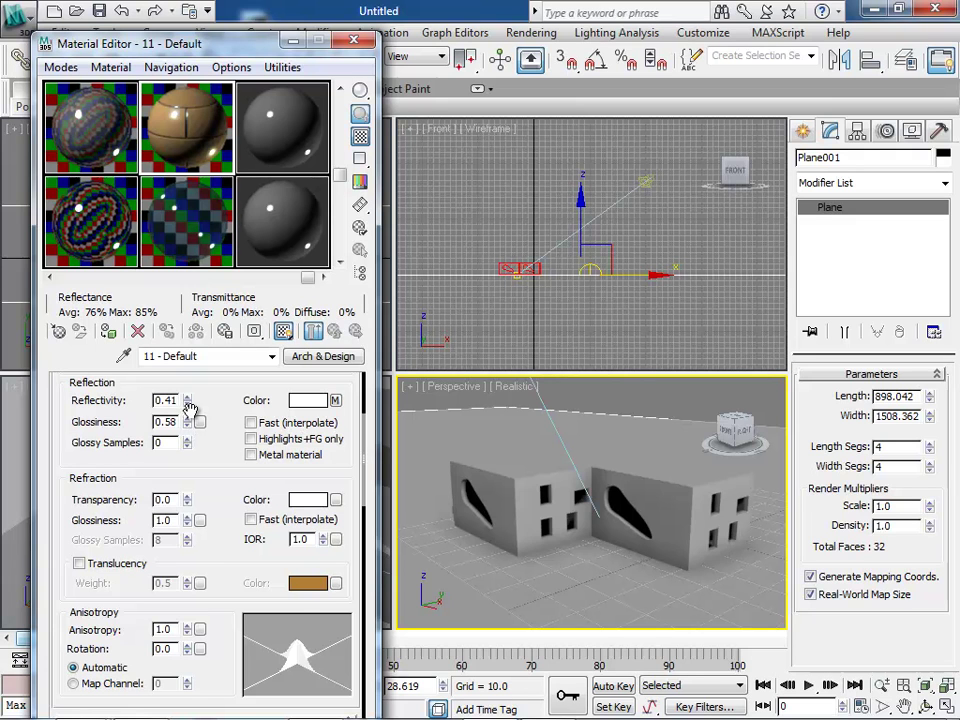
{"action": "left_click_drag", "start_coordinate": [186, 402], "coordinate": [191, 436]}
{"action": "left_click", "coordinate": [188, 425]}
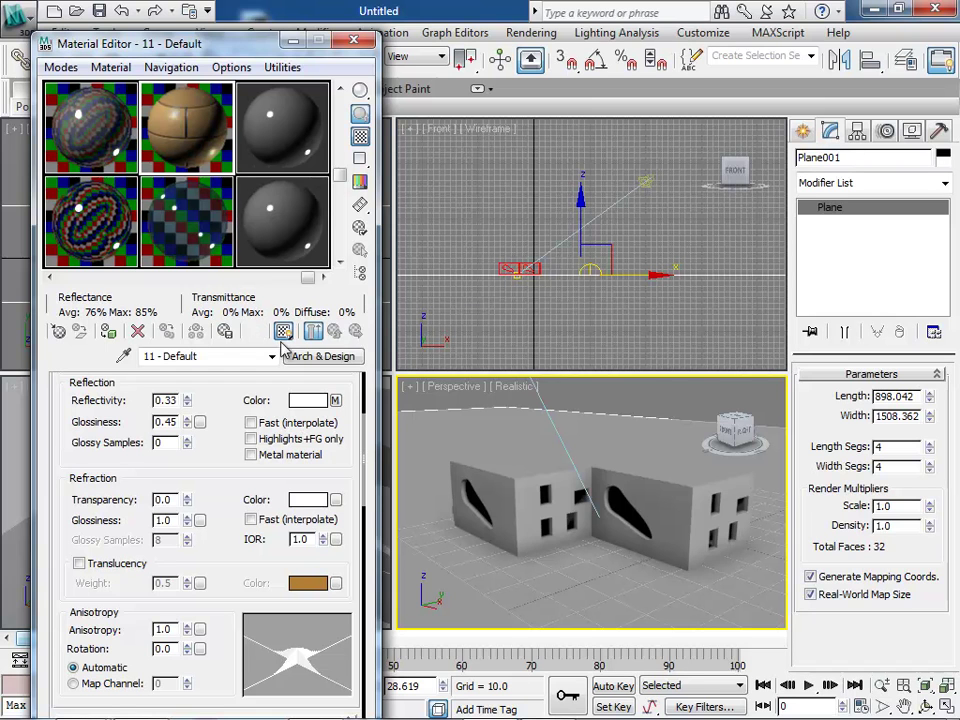
Assign the material to the ground plane, deselect it, and close the Material Editor.
{"action": "left_click", "coordinate": [493, 427]}
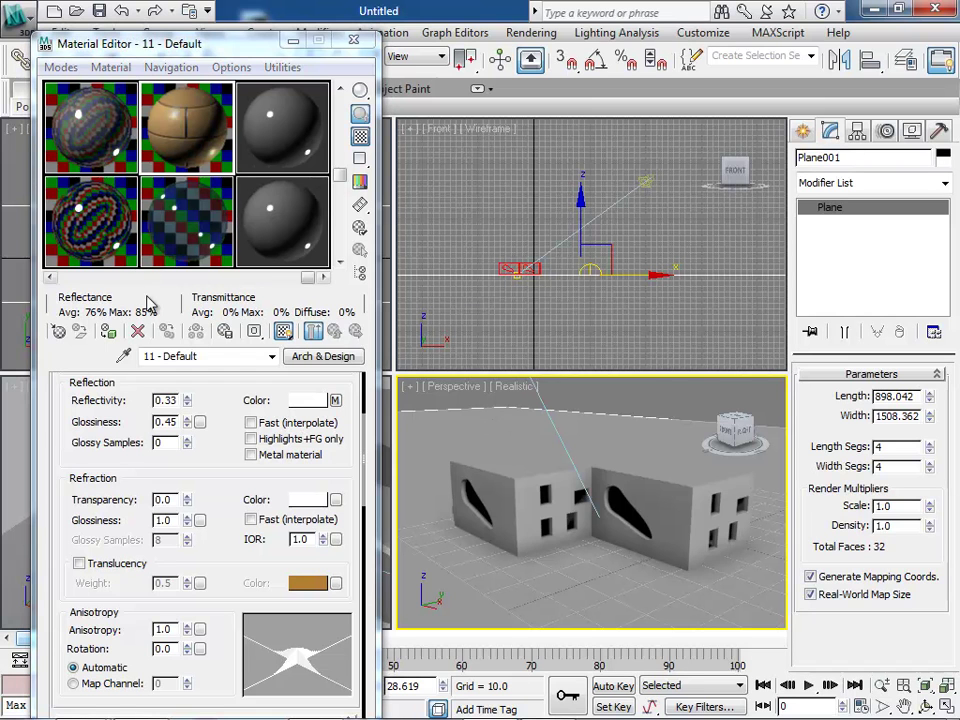
{"action": "left_click", "coordinate": [109, 332]}
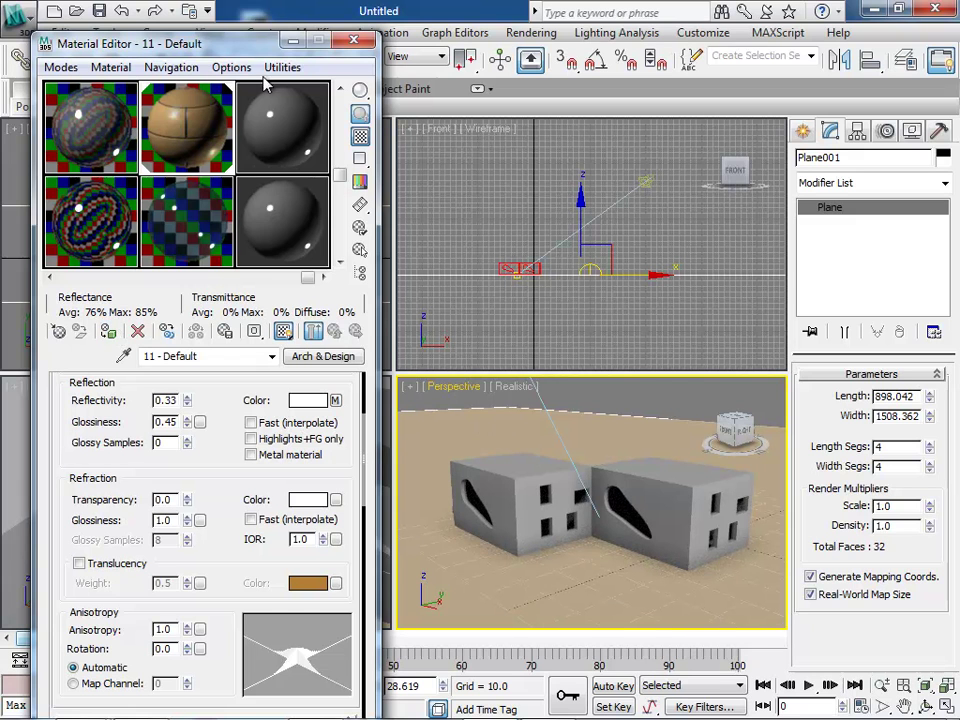
{"action": "left_click", "coordinate": [455, 387]}
{"action": "left_click", "coordinate": [455, 386]}
{"action": "key", "text": "ctrl+d"}
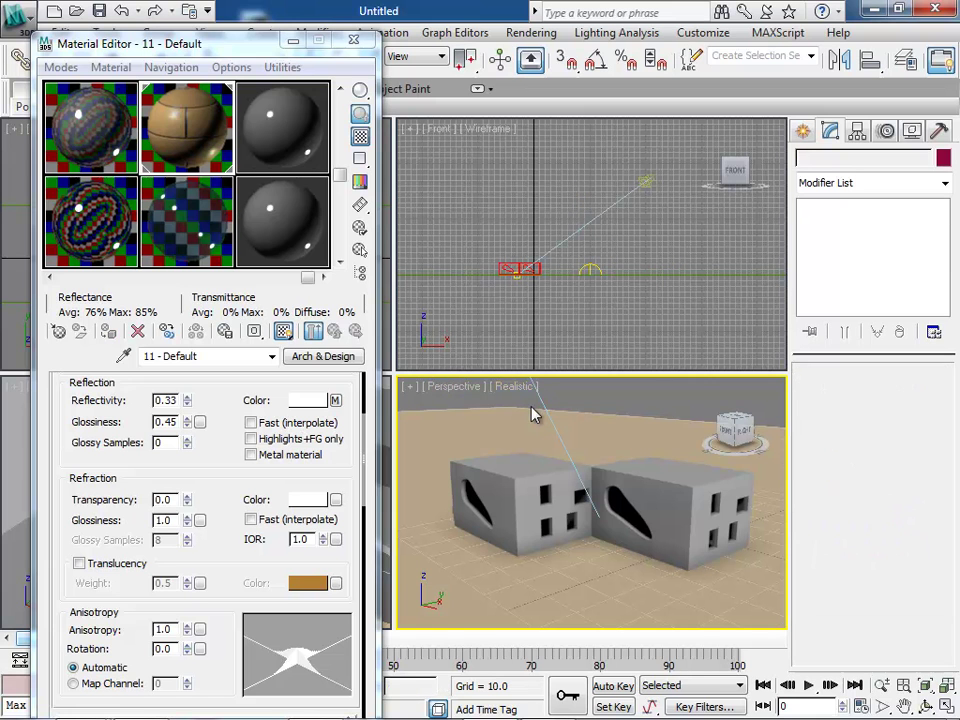
{"action": "left_click", "coordinate": [354, 41]}
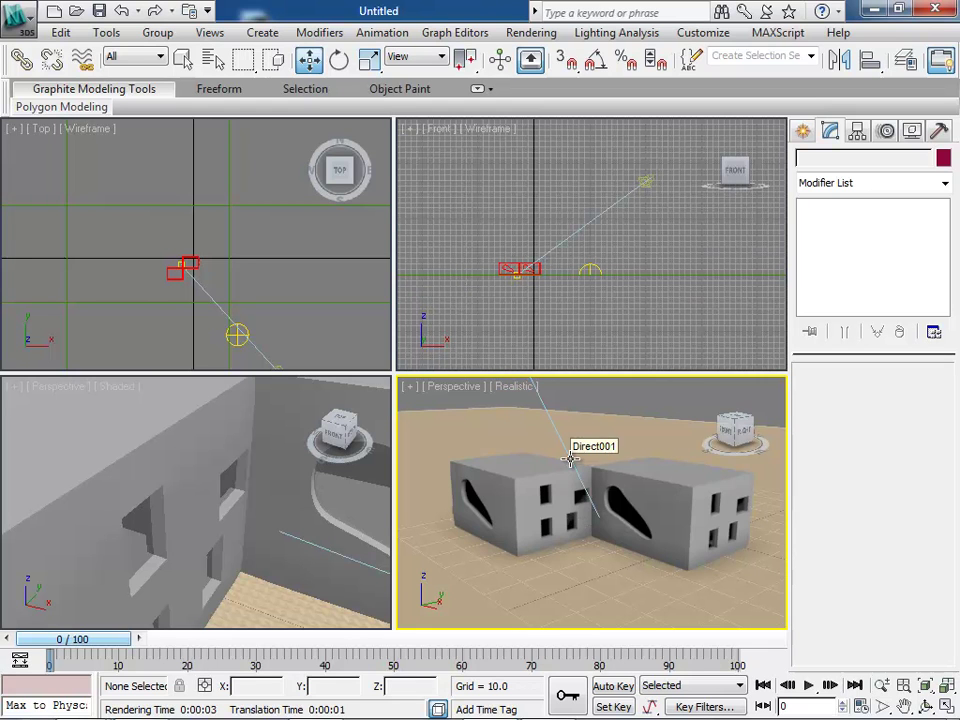
Render the Perspective view of the white windowed boxes on sand ground, then close the render.
{"action": "left_click", "coordinate": [528, 35]}
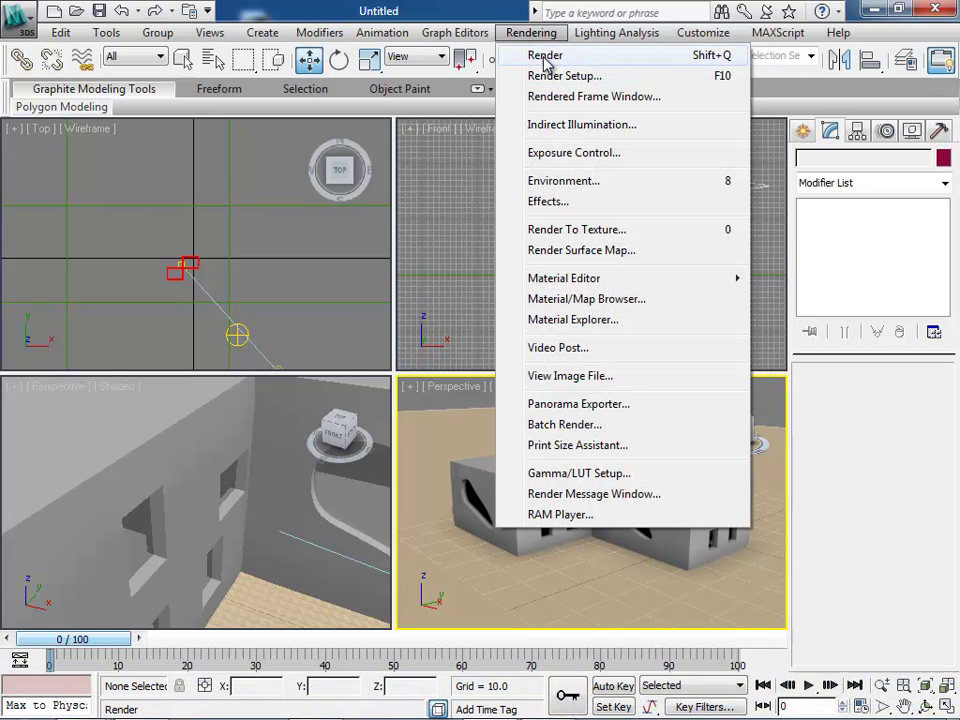
{"action": "left_click", "coordinate": [542, 58]}
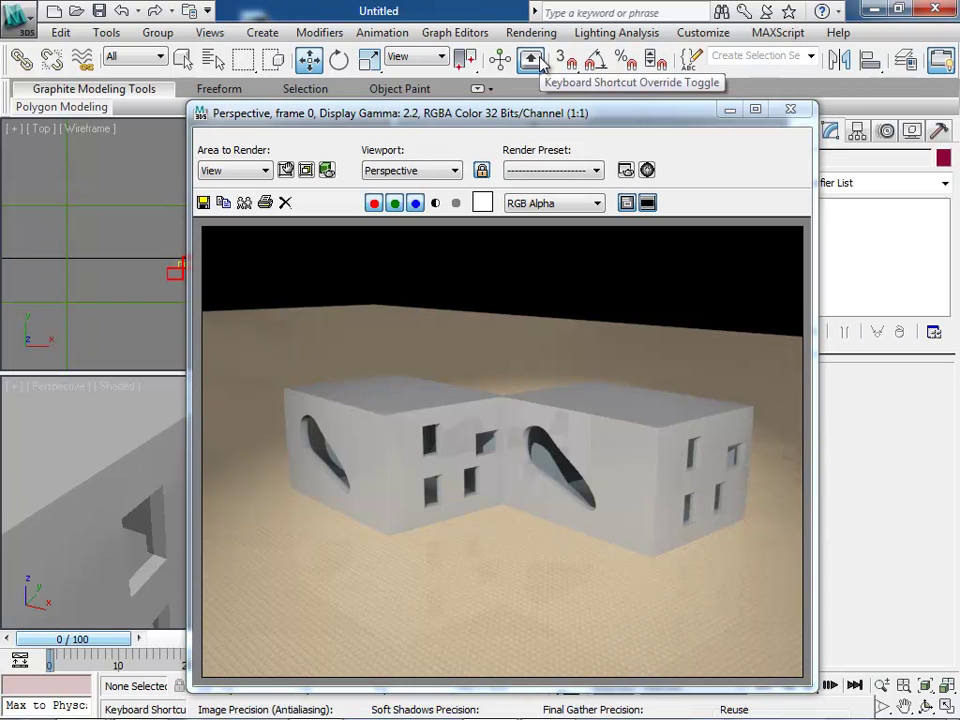
{"action": "left_click", "coordinate": [790, 108]}
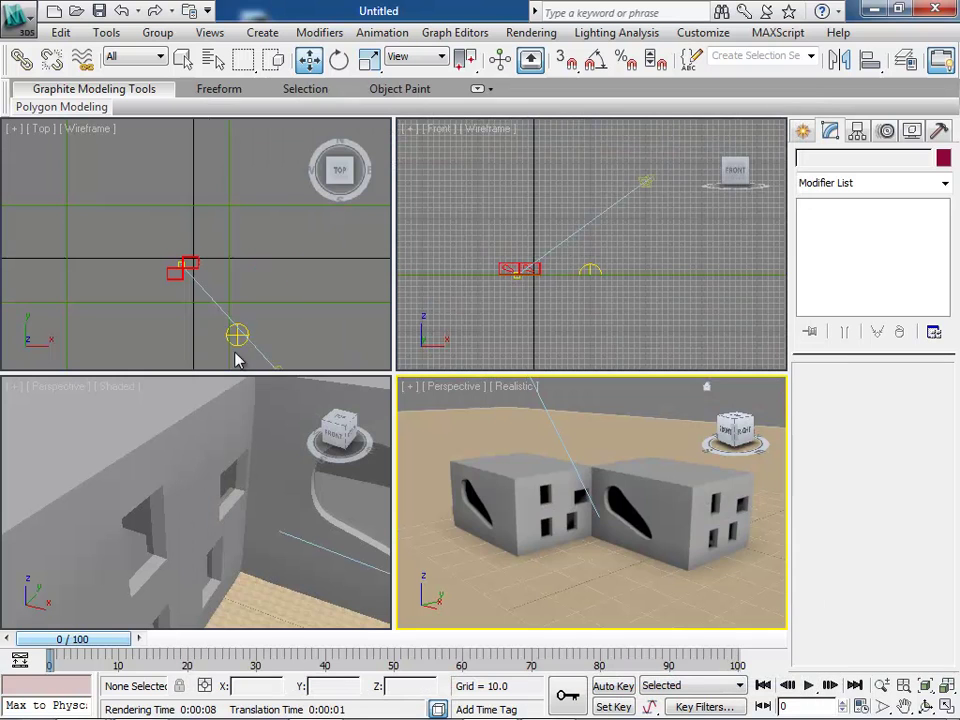
Zoom out the close-up Perspective view, then make the Top viewport active.
{"action": "left_click", "coordinate": [45, 384]}
{"action": "scroll", "coordinate": [180, 463], "scroll_direction": "down", "scroll_amount": 6}
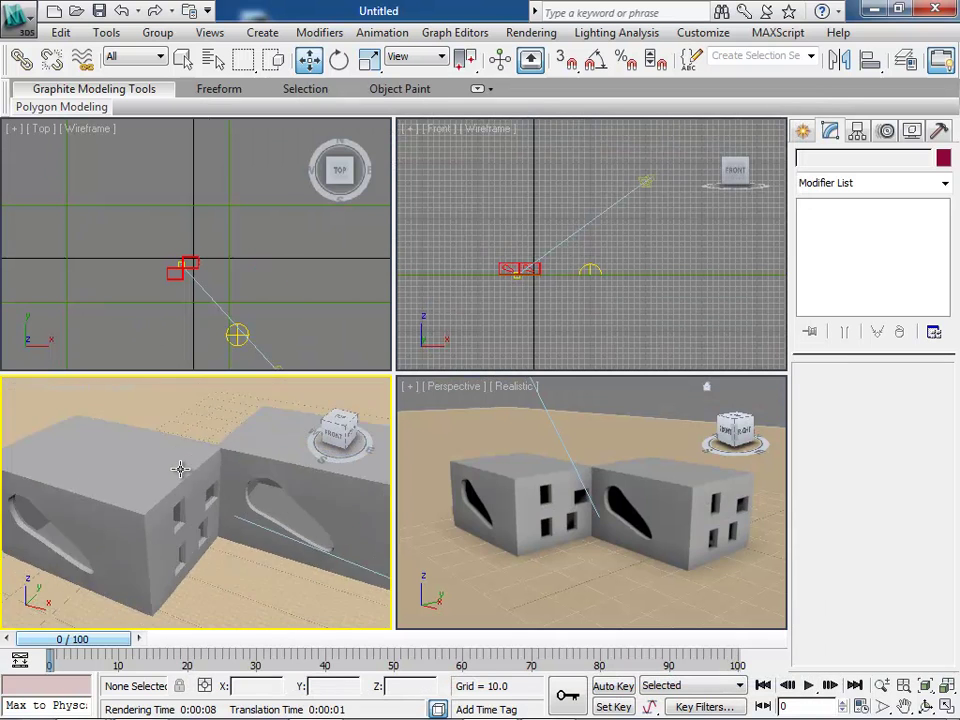
{"action": "left_click", "coordinate": [44, 136]}
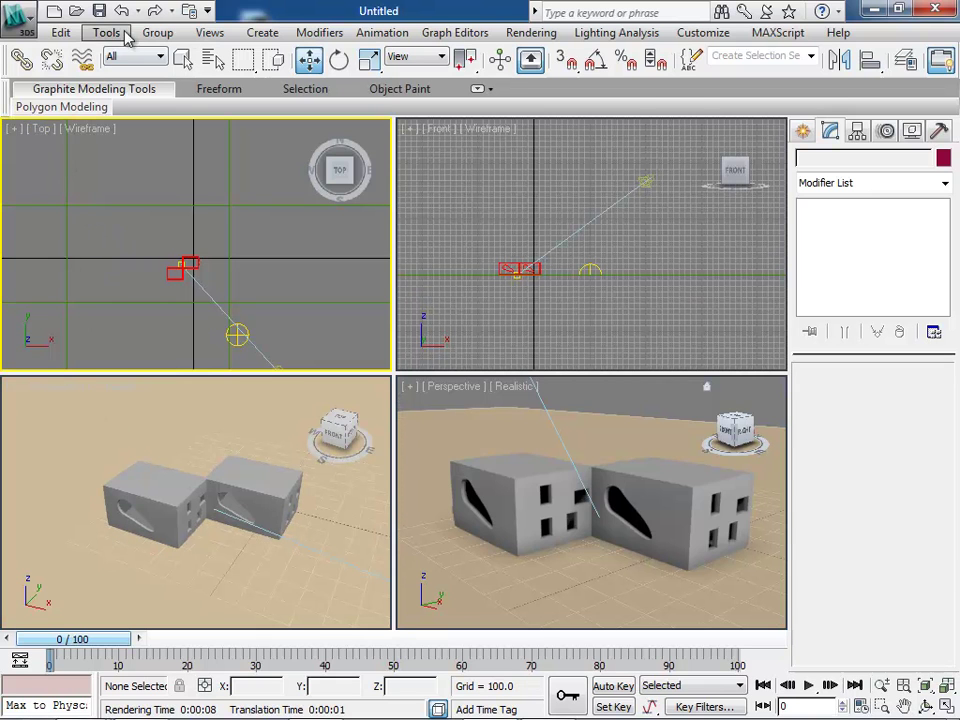
Show the Standard camera types in the Create panel and recentre the Top view.
{"action": "left_click", "coordinate": [857, 131]}
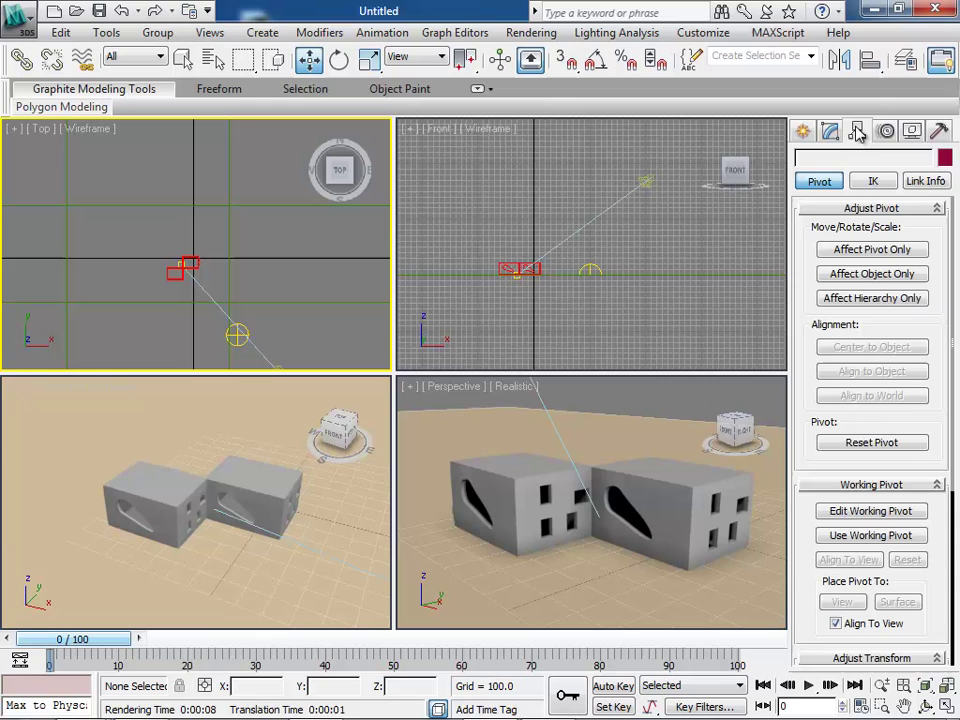
{"action": "left_click", "coordinate": [804, 132]}
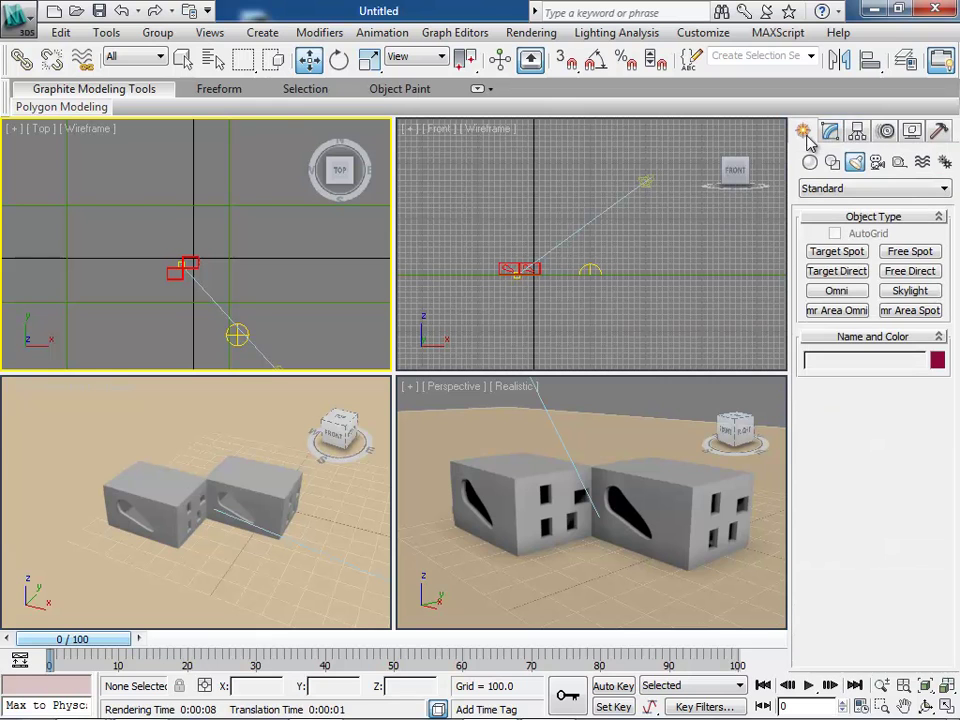
{"action": "left_click", "coordinate": [877, 163]}
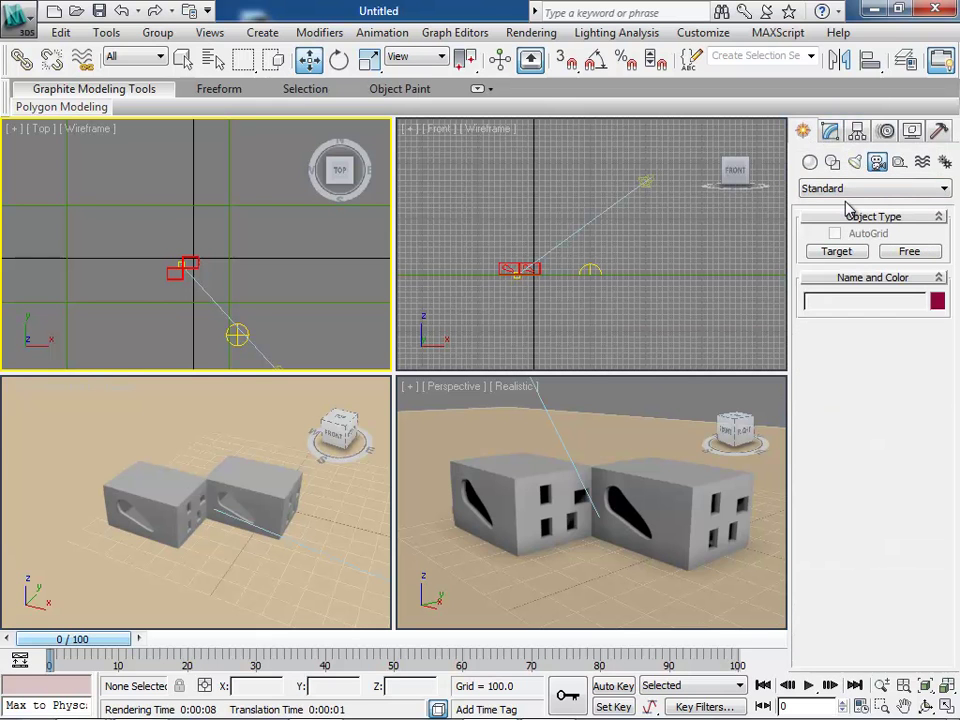
{"action": "middle_click_drag", "start_coordinate": [196, 326], "coordinate": [178, 267]}
{"action": "scroll", "coordinate": [179, 265], "scroll_direction": "up", "scroll_amount": 2}
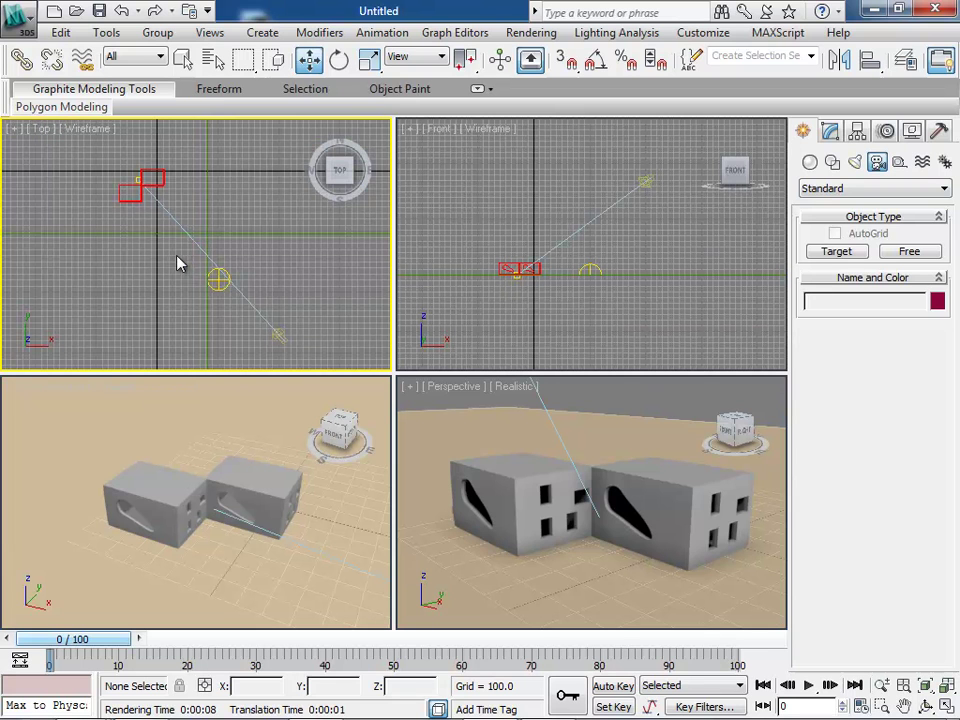
{"action": "left_click", "coordinate": [876, 190]}
{"action": "left_click", "coordinate": [876, 195]}
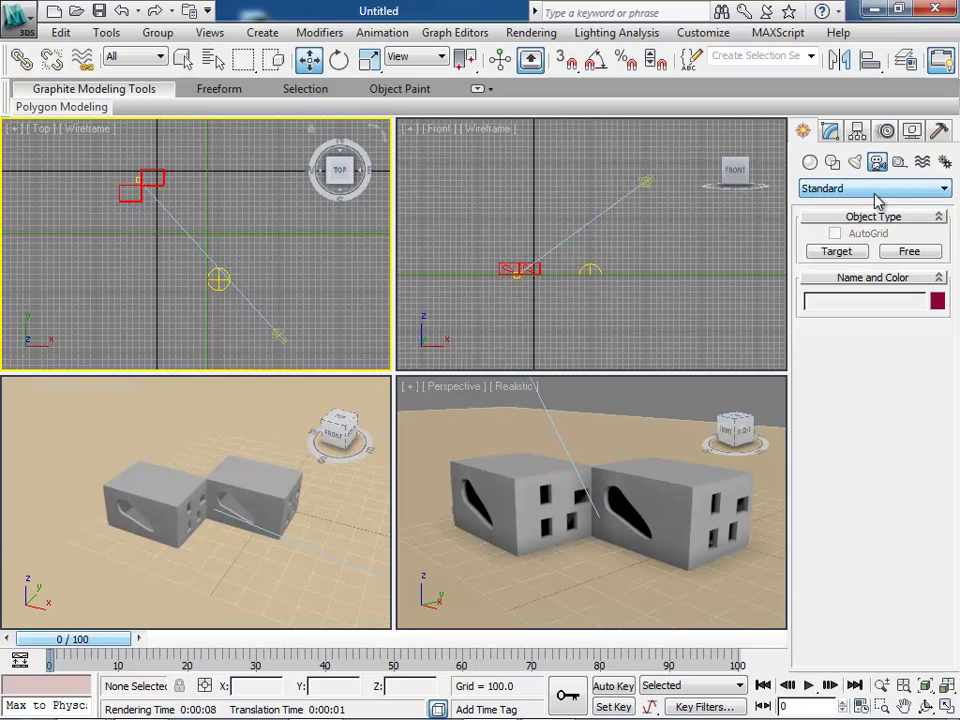
Create target camera Camera001 in the Top view and set the lower-left viewport to Camera001.
{"action": "left_click", "coordinate": [846, 255]}
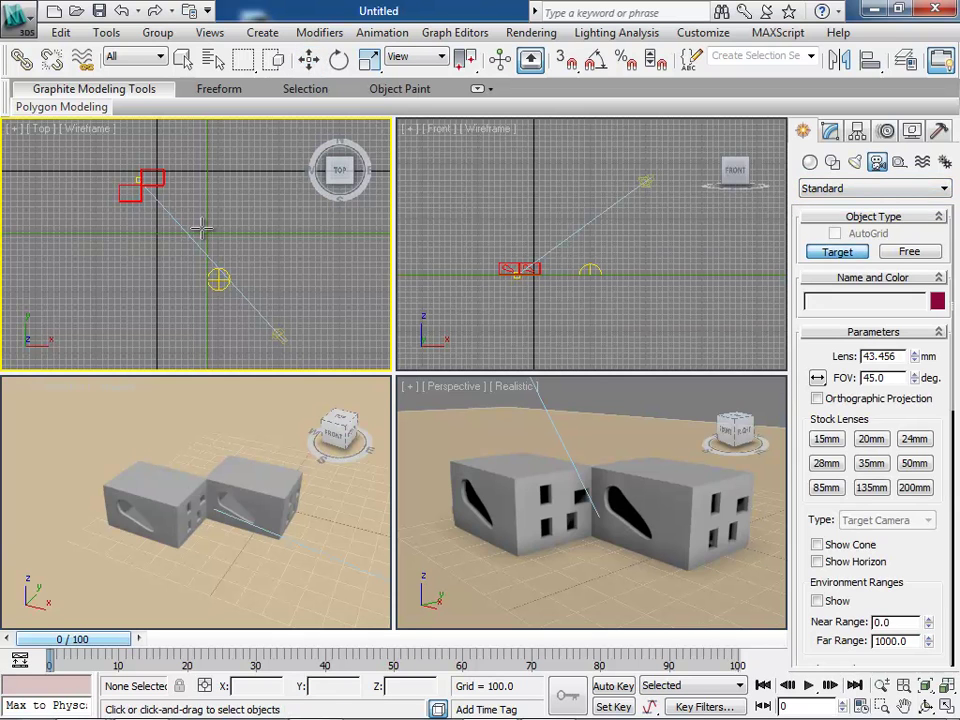
{"action": "left_click_drag", "start_coordinate": [233, 224], "coordinate": [115, 180]}
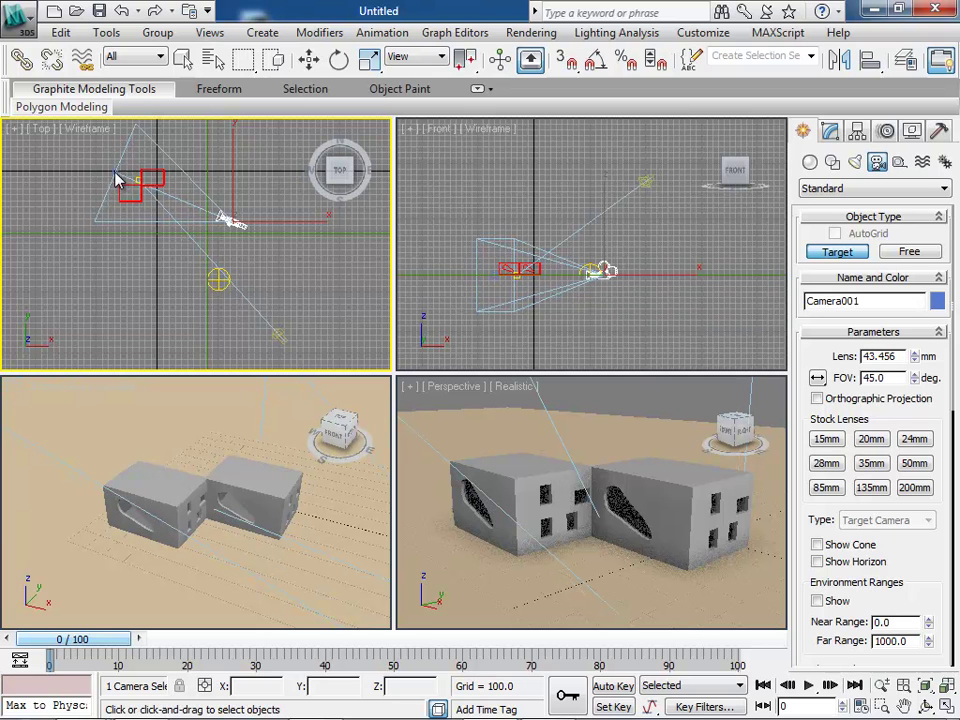
{"action": "left_click", "coordinate": [30, 387]}
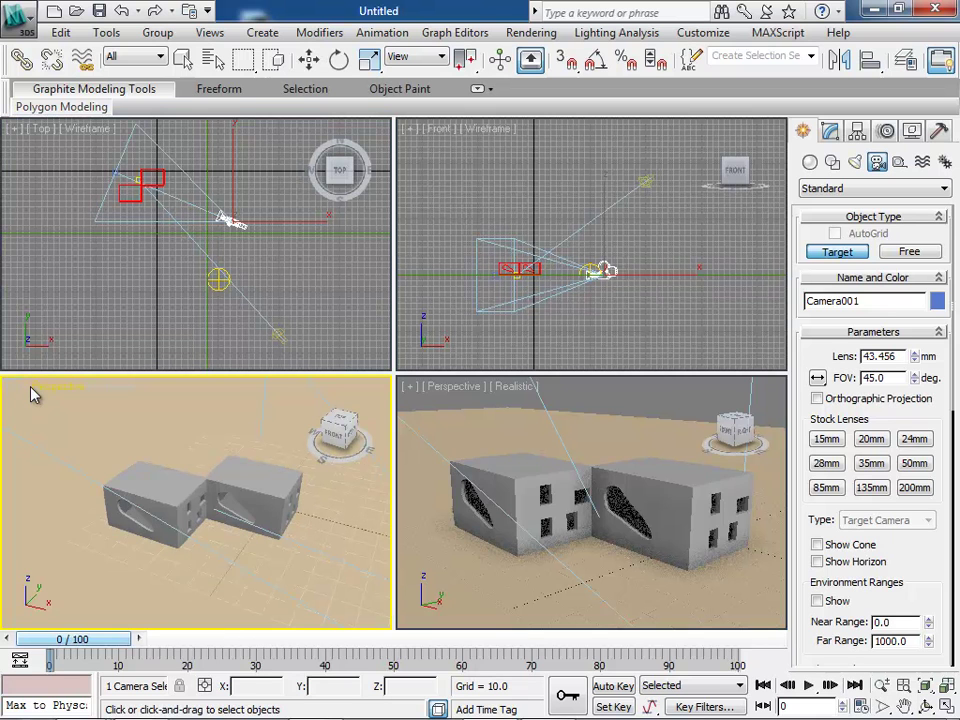
{"action": "mouse_move", "coordinate": [84, 411]}
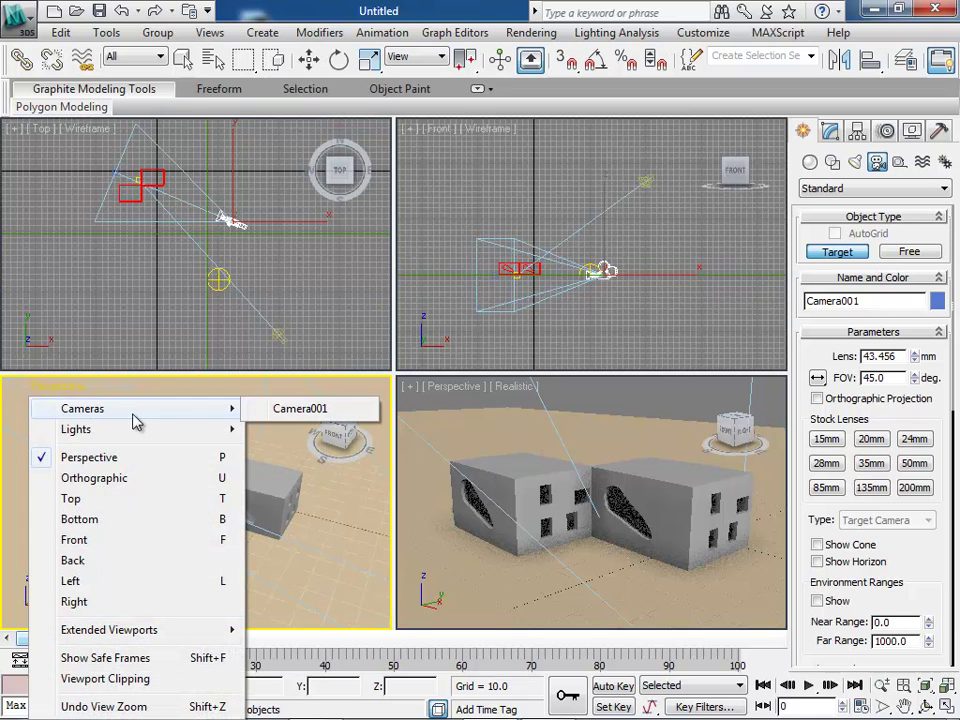
{"action": "left_click", "coordinate": [299, 410]}
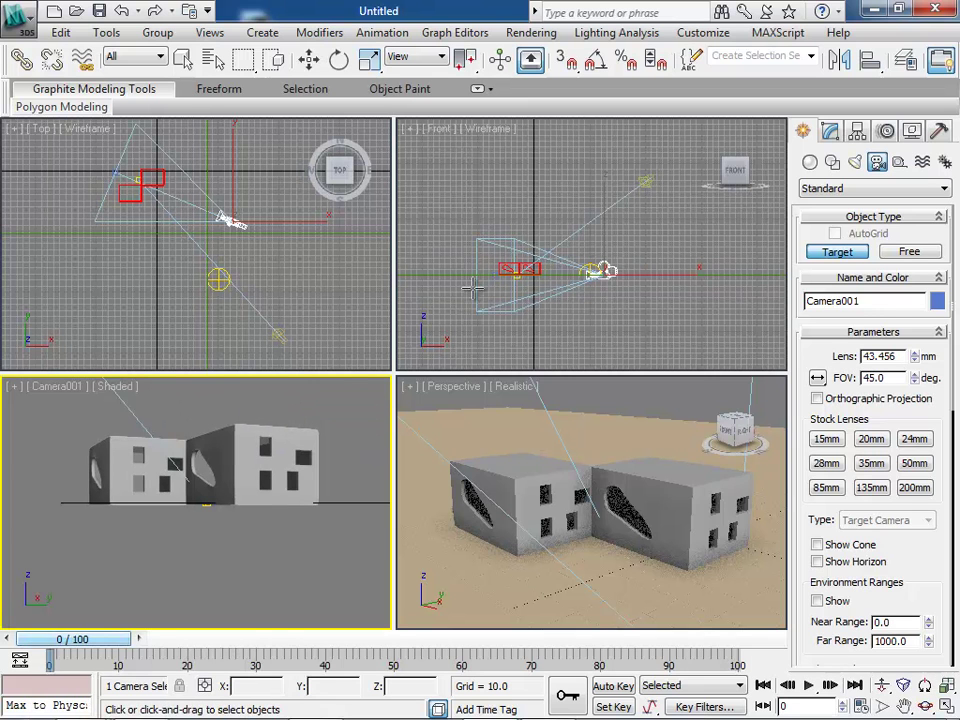
{"action": "left_click", "coordinate": [60, 390]}
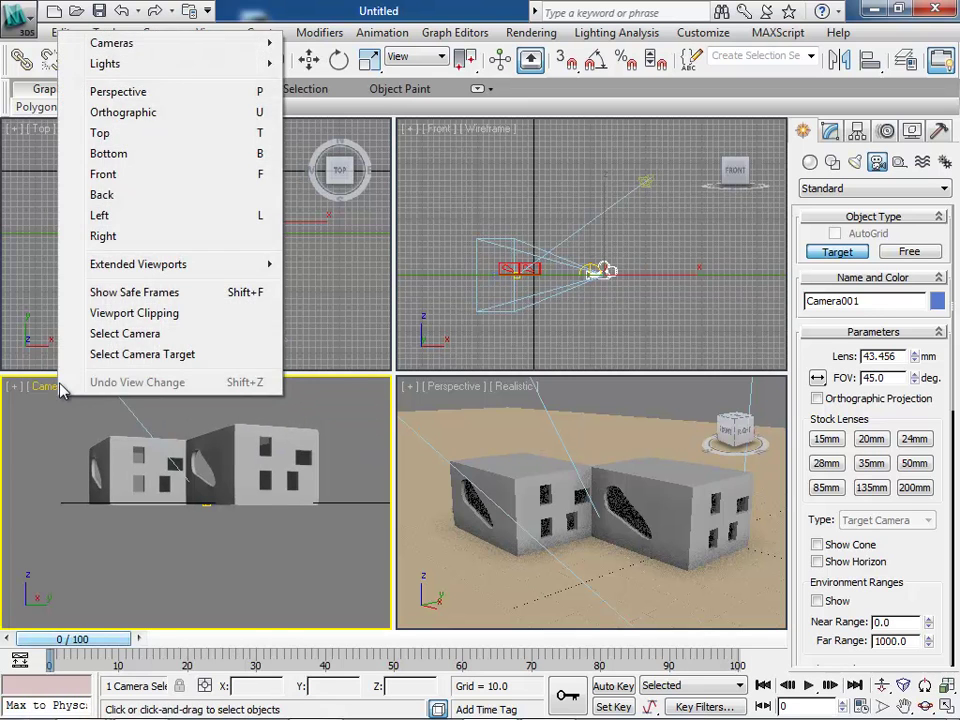
{"action": "left_click", "coordinate": [221, 212]}
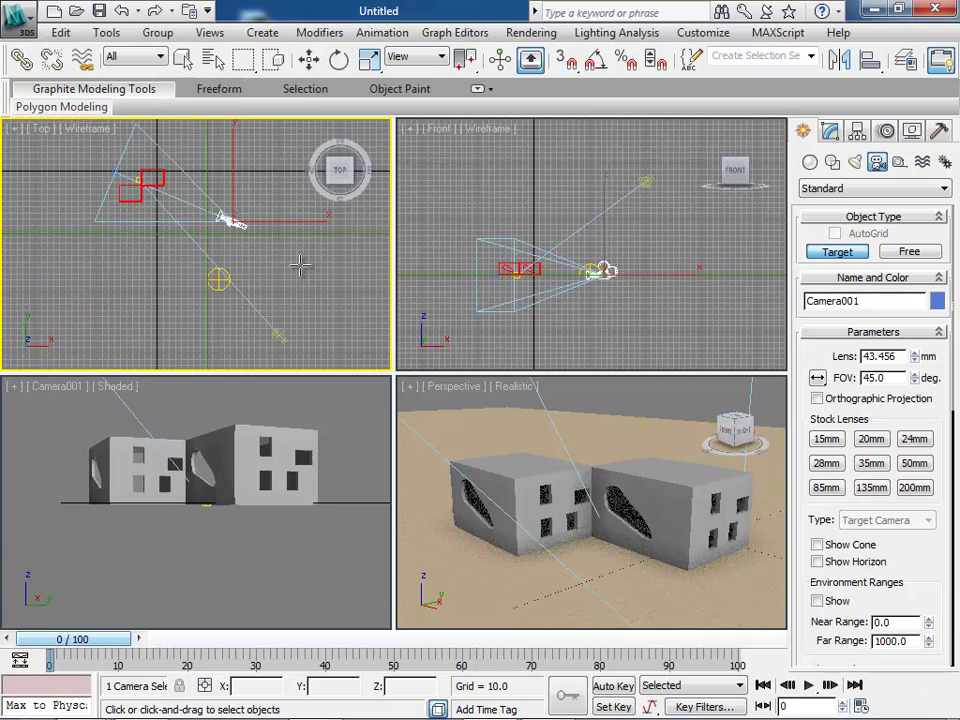
Truck and dolly Camera001 closer to the building wall with the ground in view.
{"action": "left_click", "coordinate": [55, 393]}
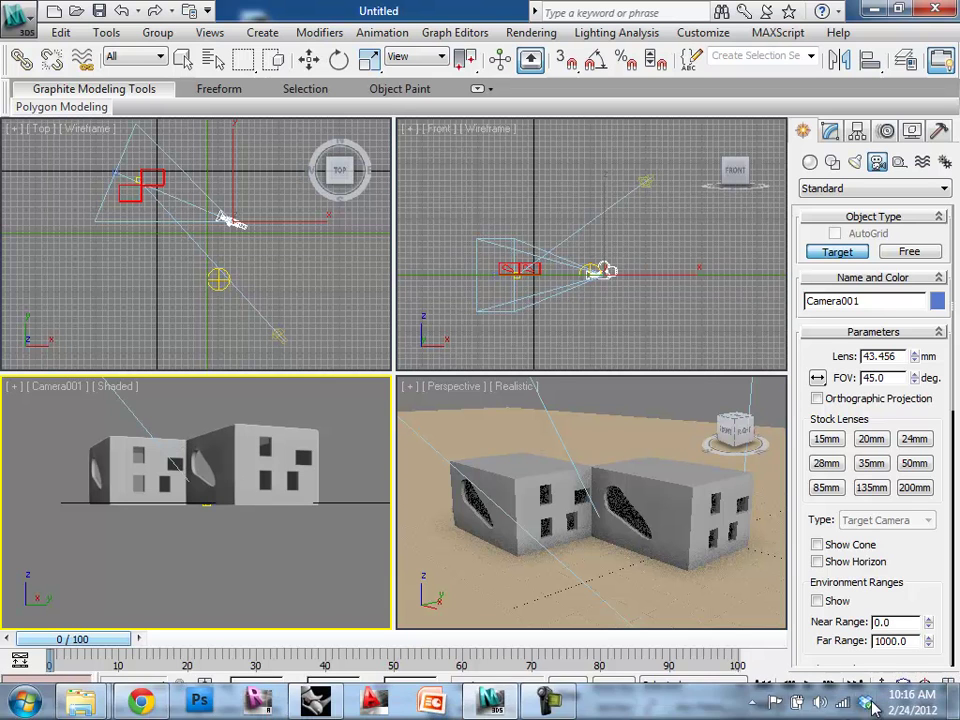
{"action": "left_click", "coordinate": [903, 706]}
{"action": "left_click_drag", "start_coordinate": [193, 443], "coordinate": [199, 453]}
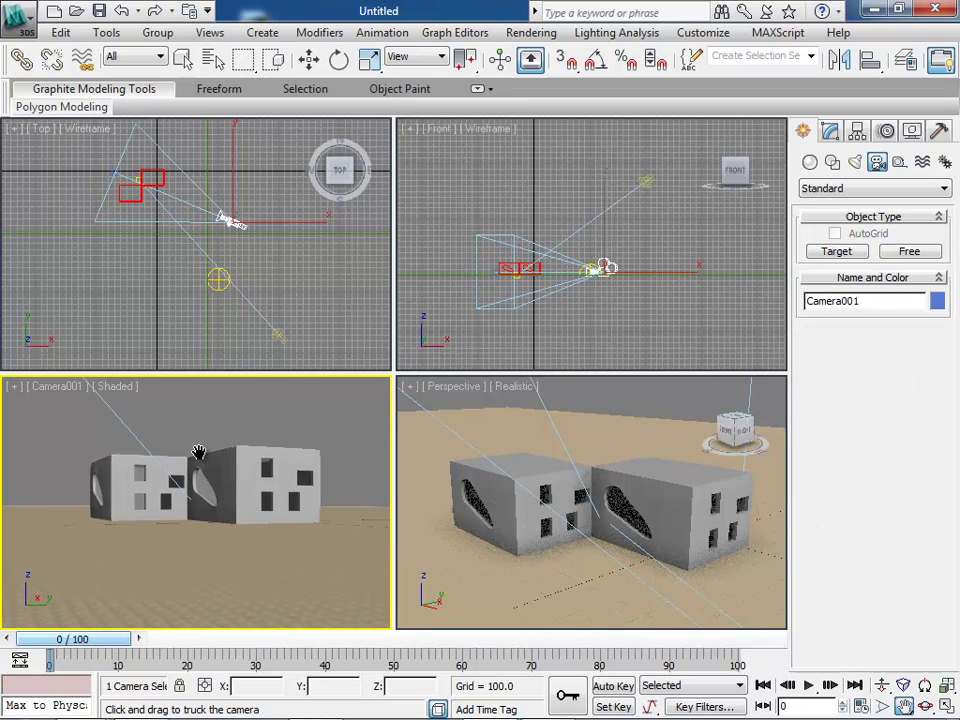
{"action": "left_click", "coordinate": [882, 686]}
{"action": "left_click_drag", "start_coordinate": [221, 509], "coordinate": [159, 500]}
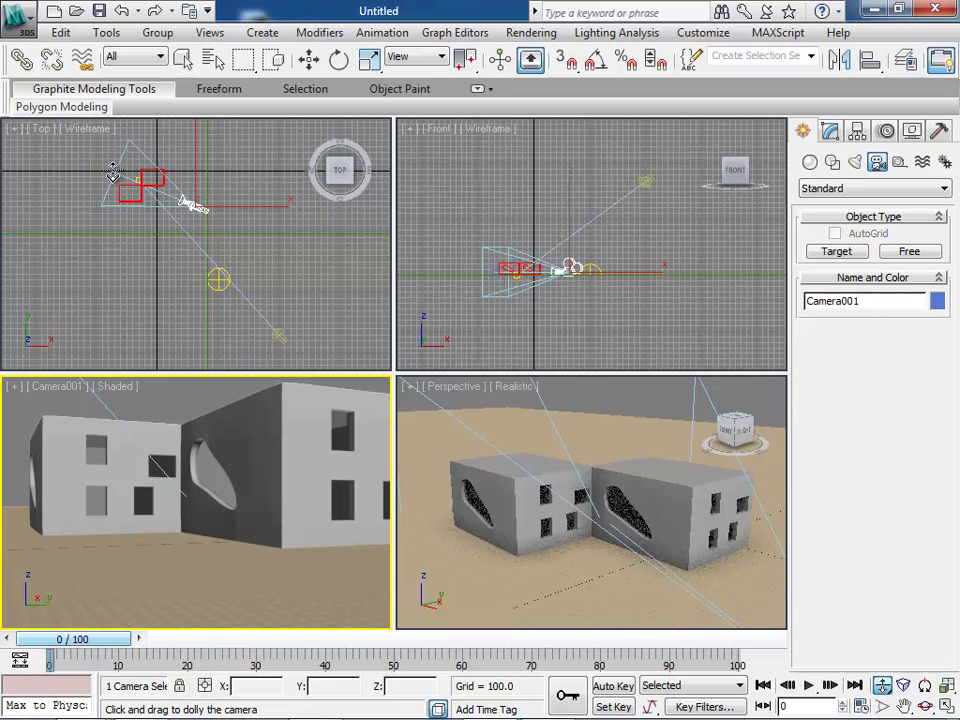
Move Camera001.Target in the Front view to X -67.06, Y -3.464, Z 20.351.
{"action": "left_click", "coordinate": [309, 59]}
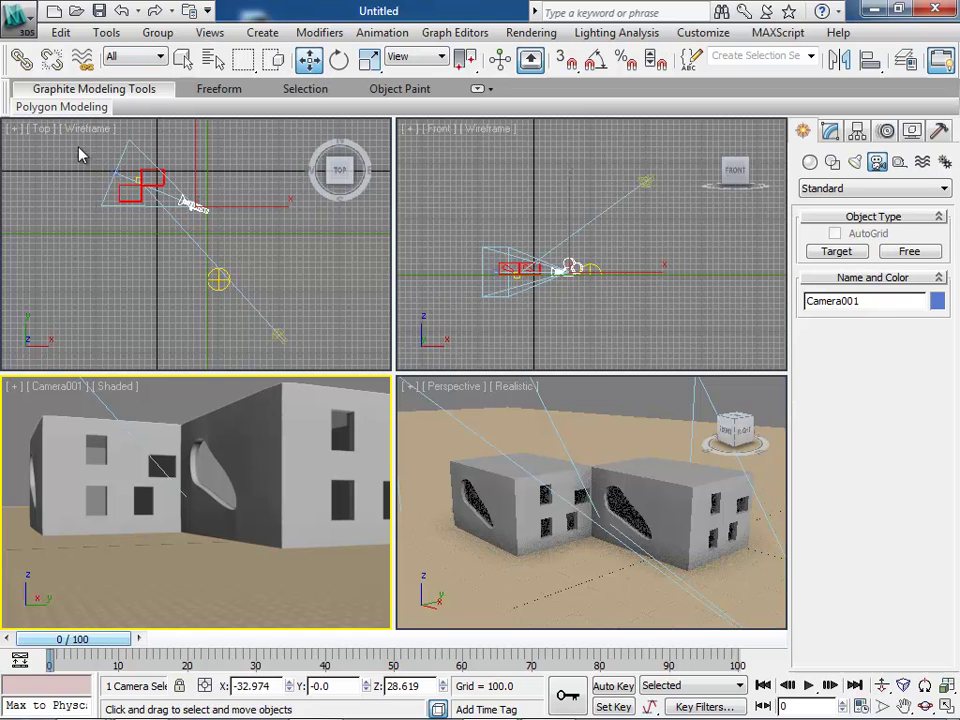
{"action": "left_click", "coordinate": [114, 170]}
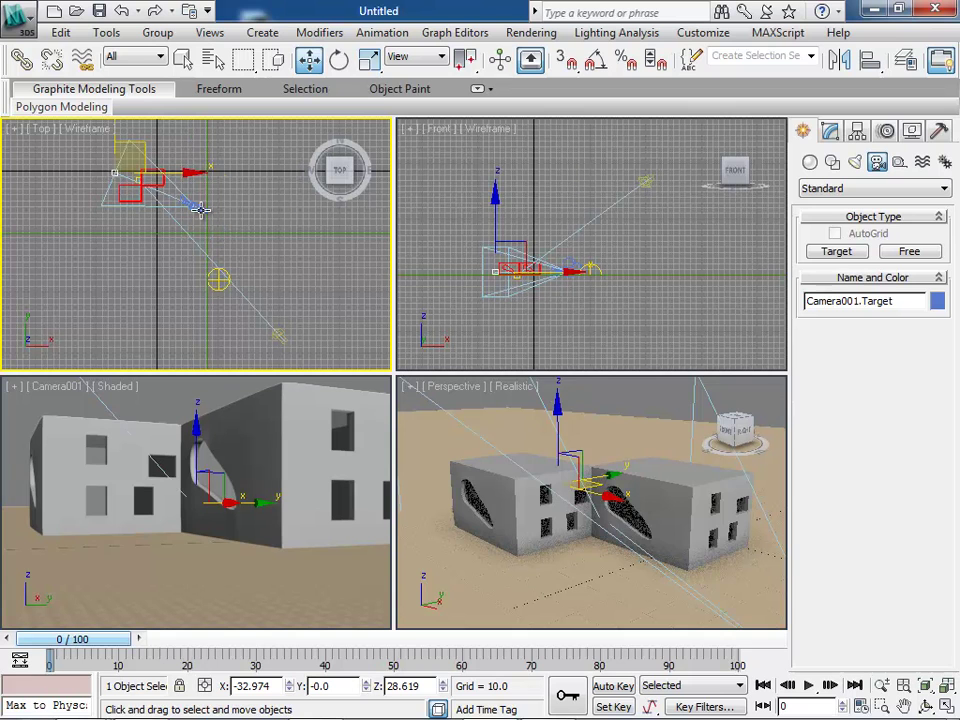
{"action": "left_click", "coordinate": [145, 197]}
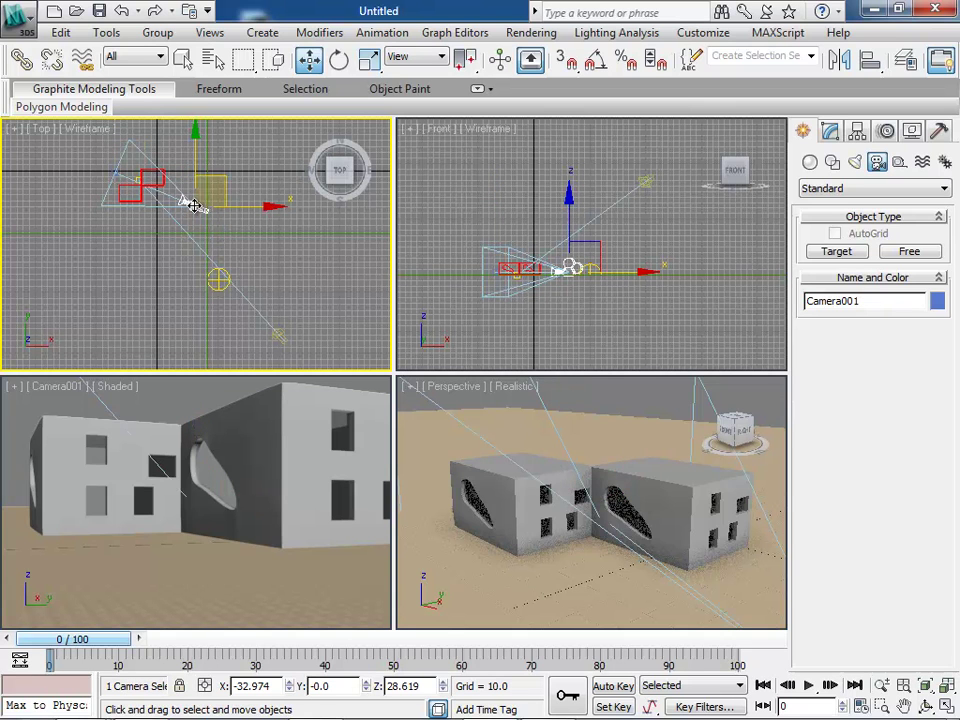
{"action": "left_click", "coordinate": [124, 176]}
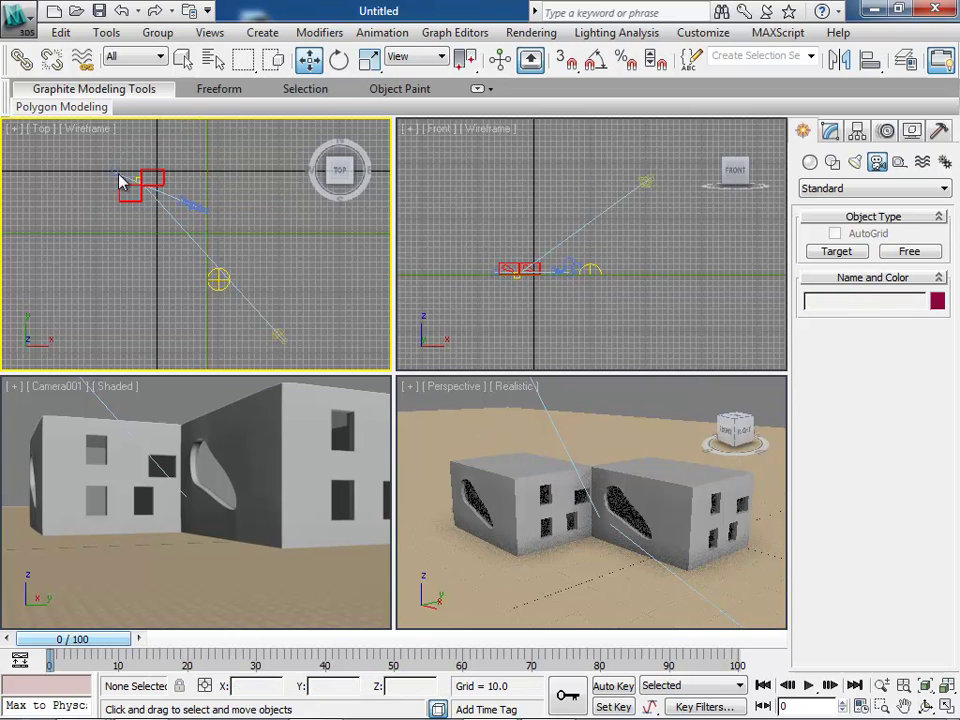
{"action": "left_click", "coordinate": [114, 171]}
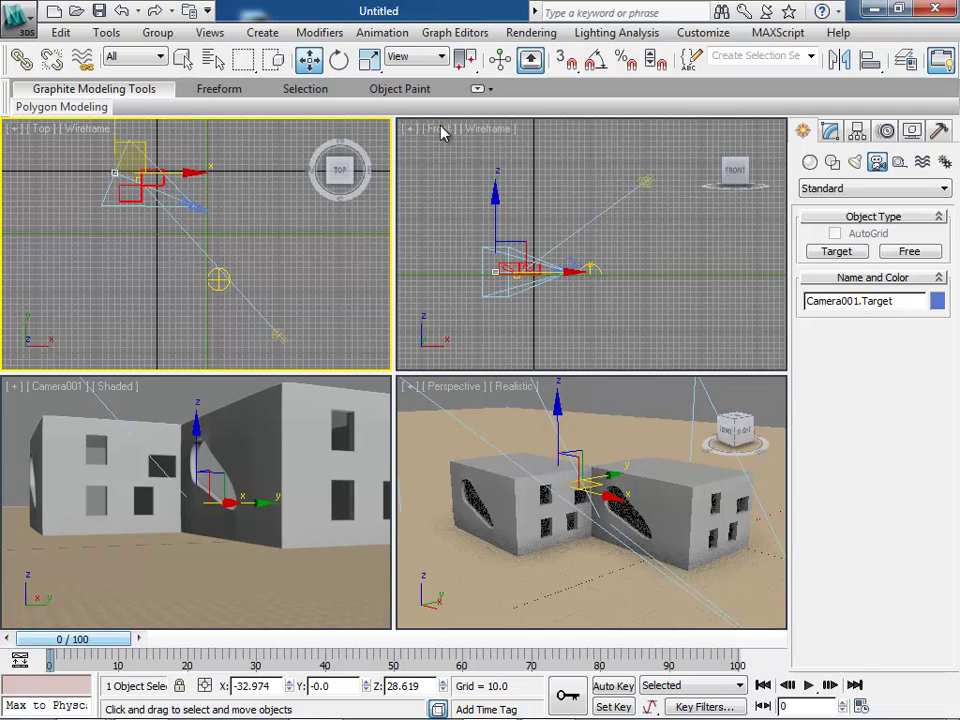
{"action": "scroll", "coordinate": [484, 261], "scroll_direction": "up", "scroll_amount": 3}
{"action": "middle_click_drag", "start_coordinate": [646, 319], "coordinate": [566, 280]}
{"action": "mouse_move", "coordinate": [474, 267]}
{"action": "left_mouse_down"}
{"action": "mouse_move", "coordinate": [471, 259]}
{"action": "mouse_move", "coordinate": [430, 270]}
{"action": "mouse_move", "coordinate": [476, 252]}
{"action": "left_mouse_up"}
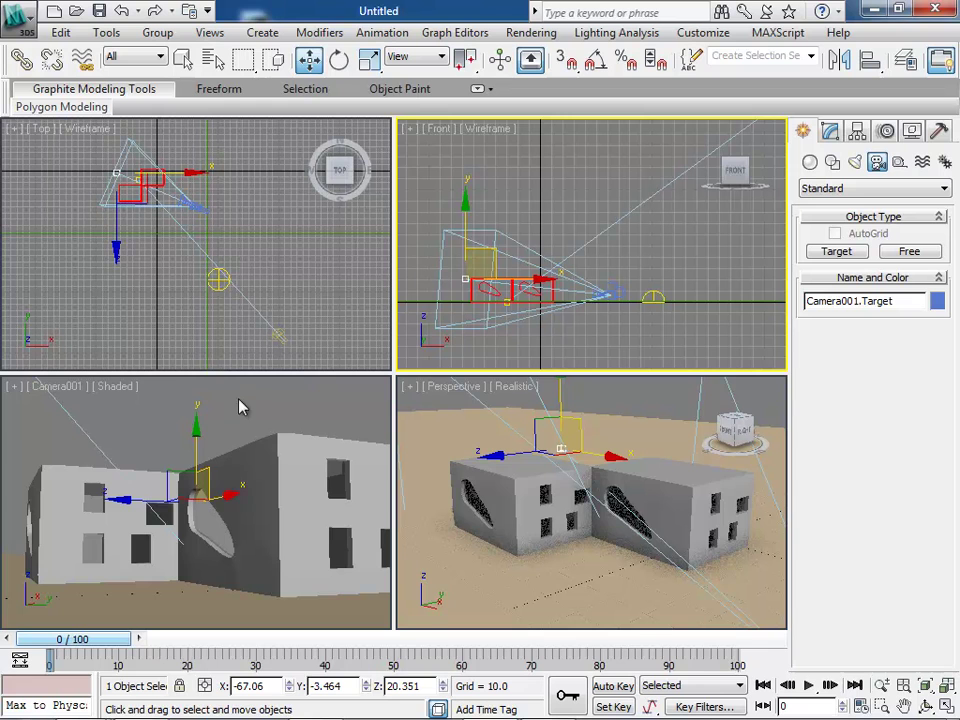
{"action": "right_click", "coordinate": [72, 395]}
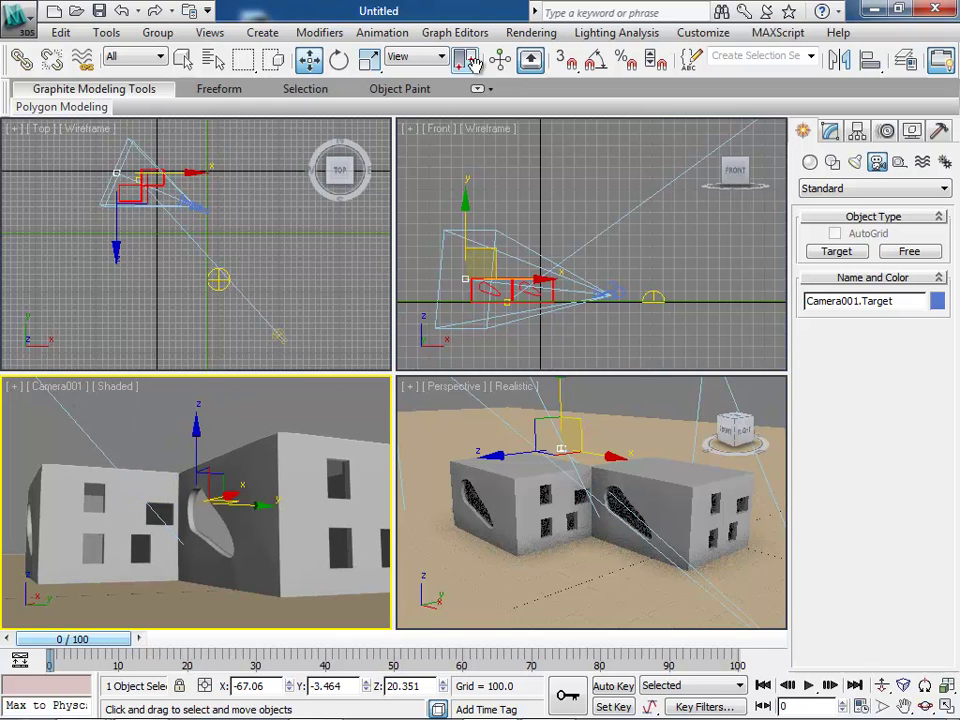
{"action": "left_click", "coordinate": [531, 32]}
Render Camera001 with mental ray from Render Setup, then close the frame and settings.
{"action": "left_click", "coordinate": [545, 77]}
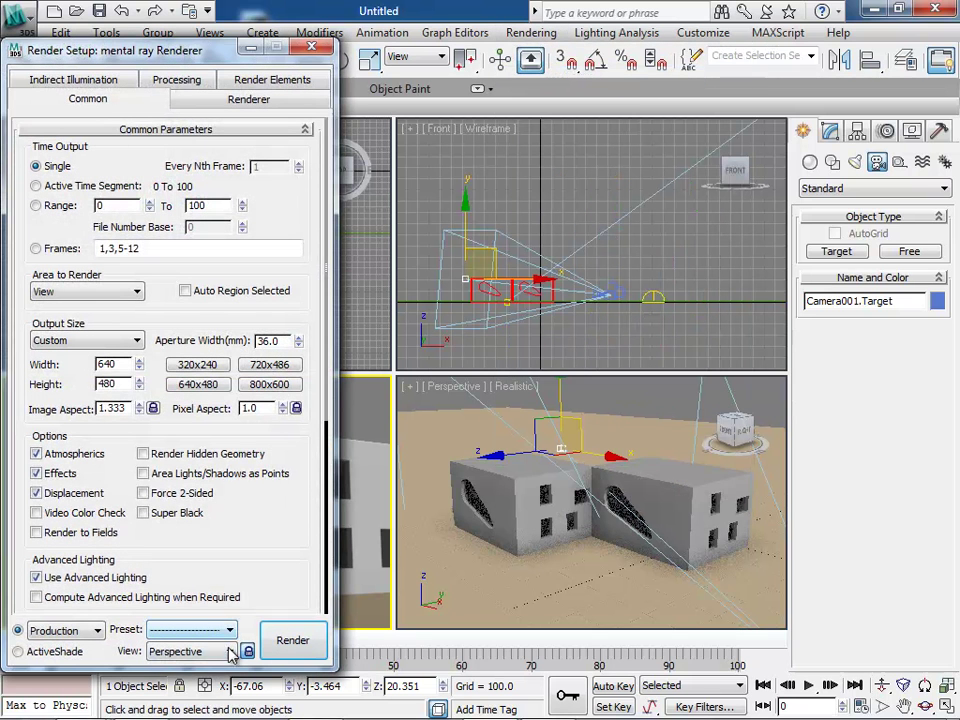
{"action": "left_click", "coordinate": [230, 652]}
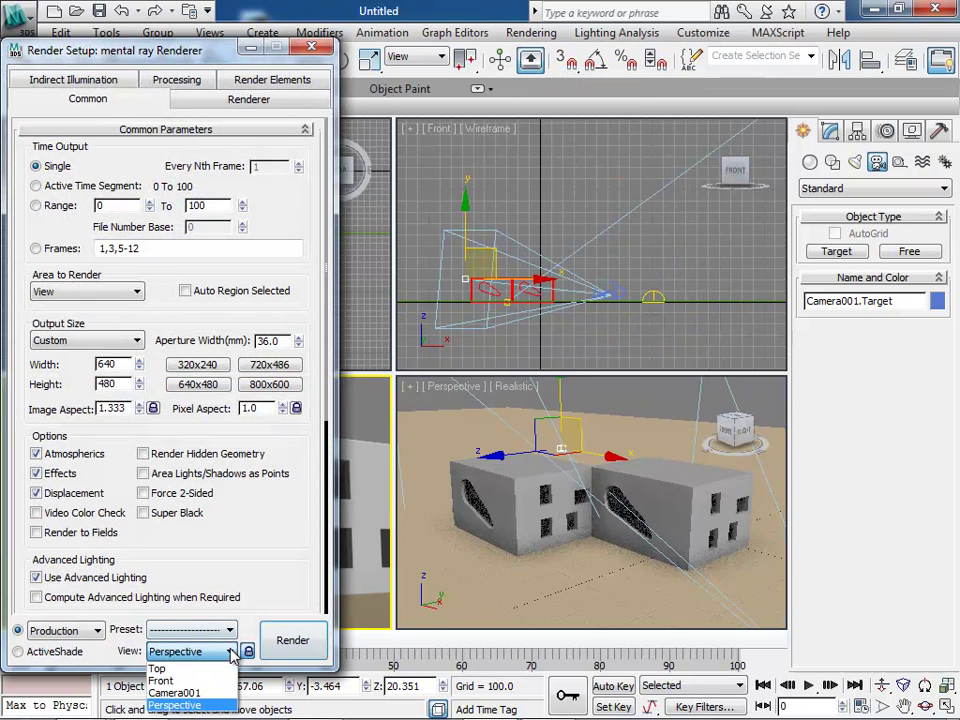
{"action": "left_click", "coordinate": [200, 693]}
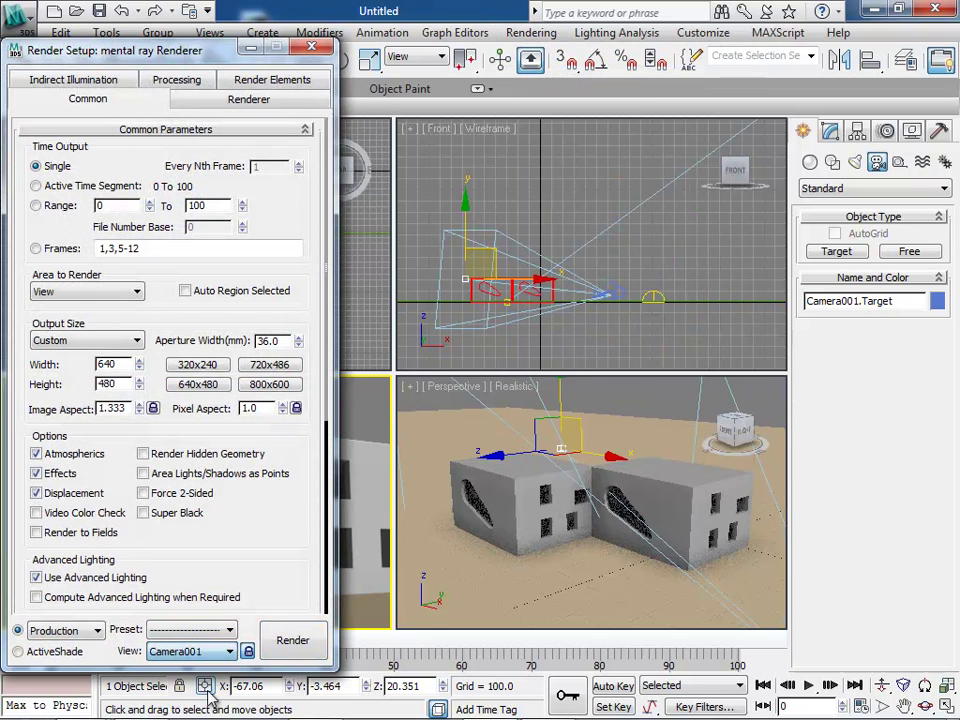
{"action": "left_click", "coordinate": [294, 650]}
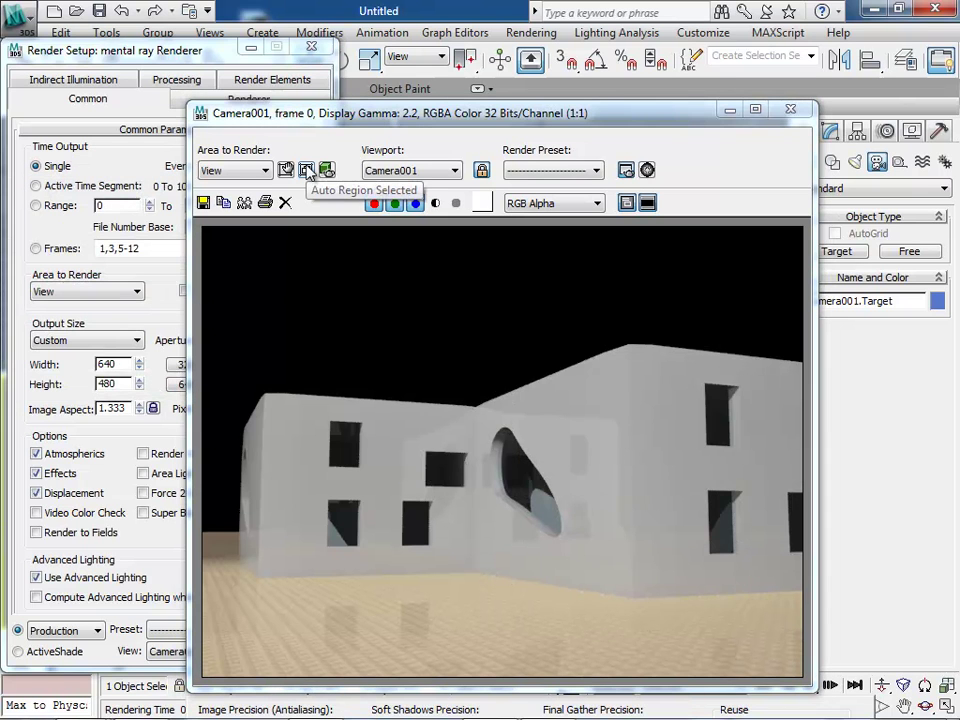
{"action": "left_click", "coordinate": [795, 114]}
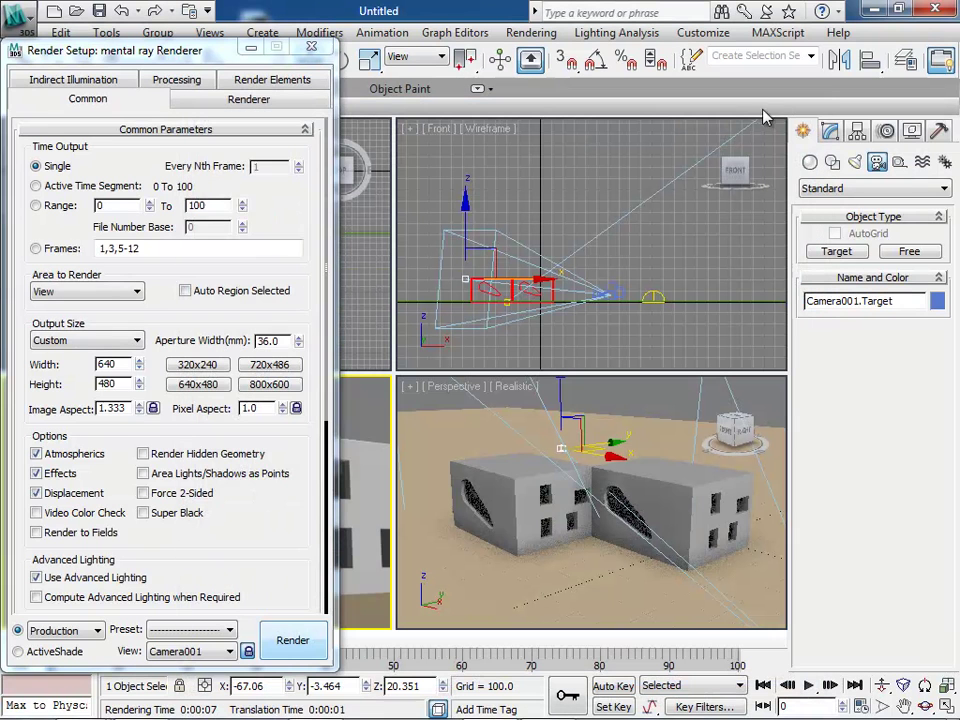
{"action": "left_click", "coordinate": [311, 48]}
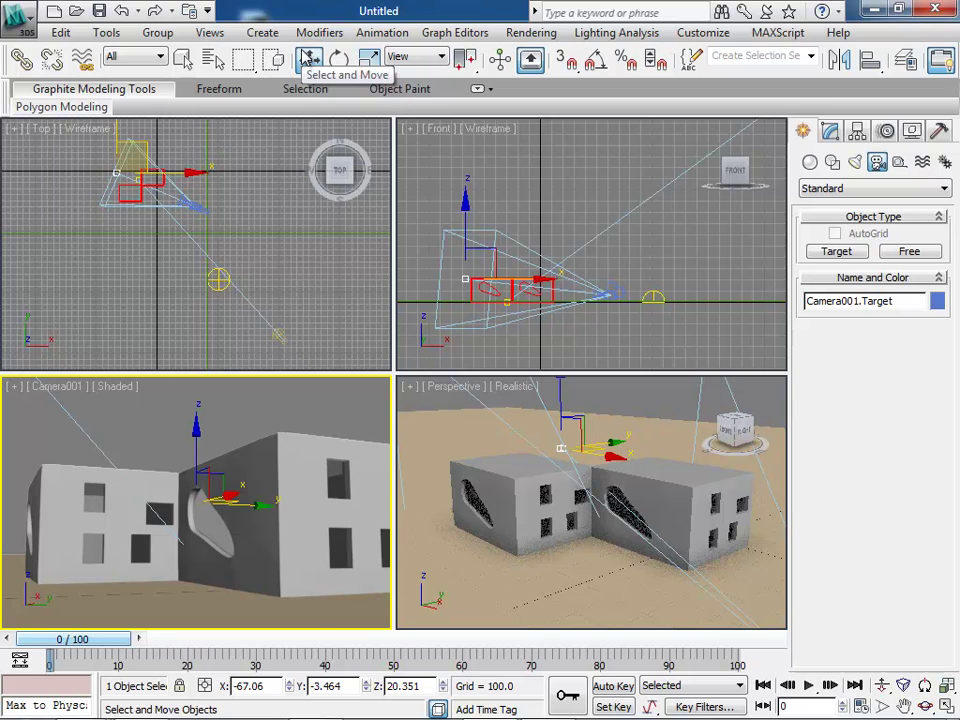
Select the directional light Direct001 in the Front view and open its Modify parameters.
{"action": "left_click", "coordinate": [538, 485]}
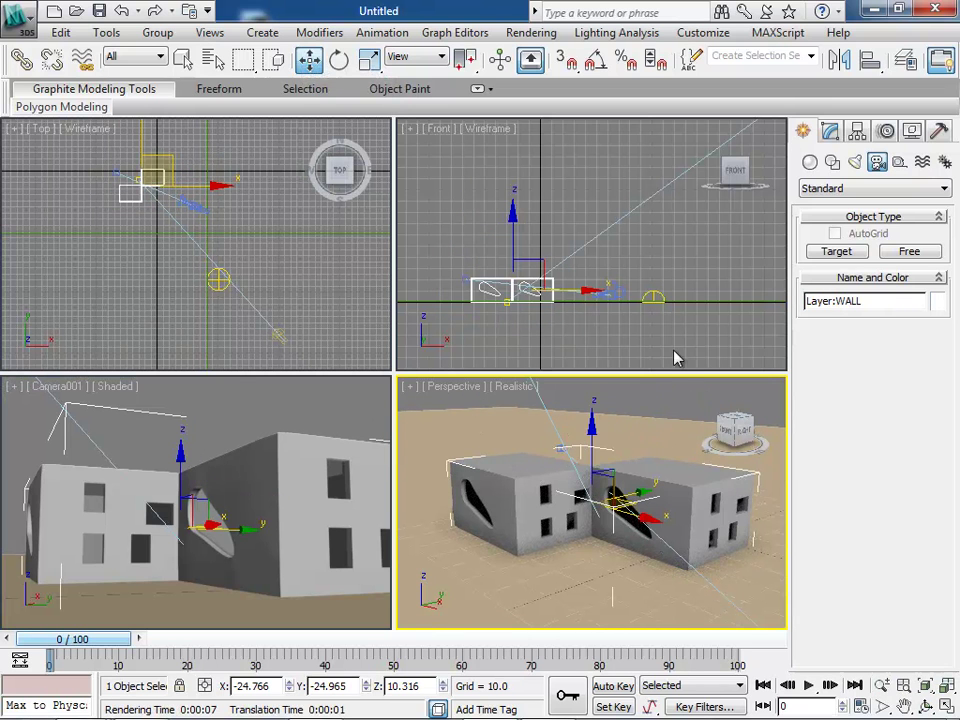
{"action": "right_click", "coordinate": [533, 193]}
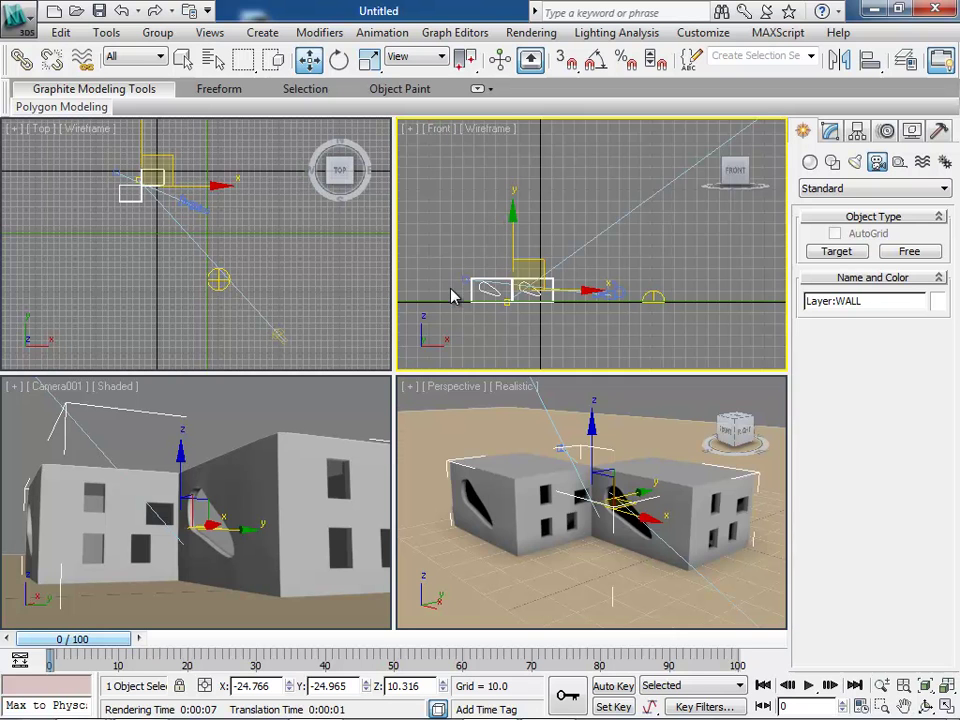
{"action": "scroll", "coordinate": [451, 296], "scroll_direction": "down", "scroll_amount": 3}
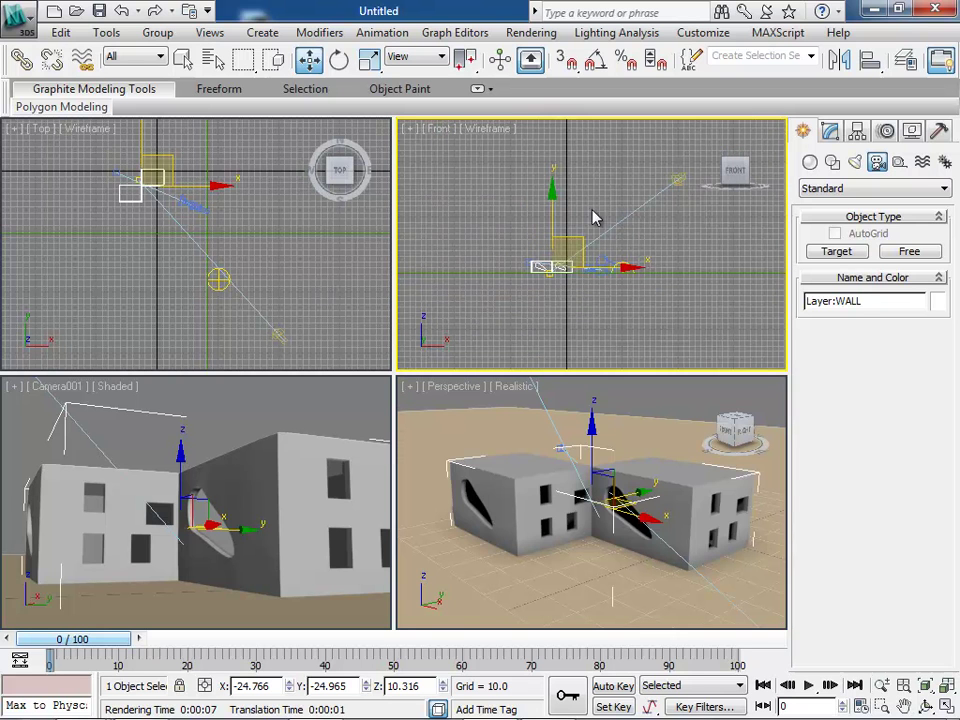
{"action": "left_click", "coordinate": [680, 179]}
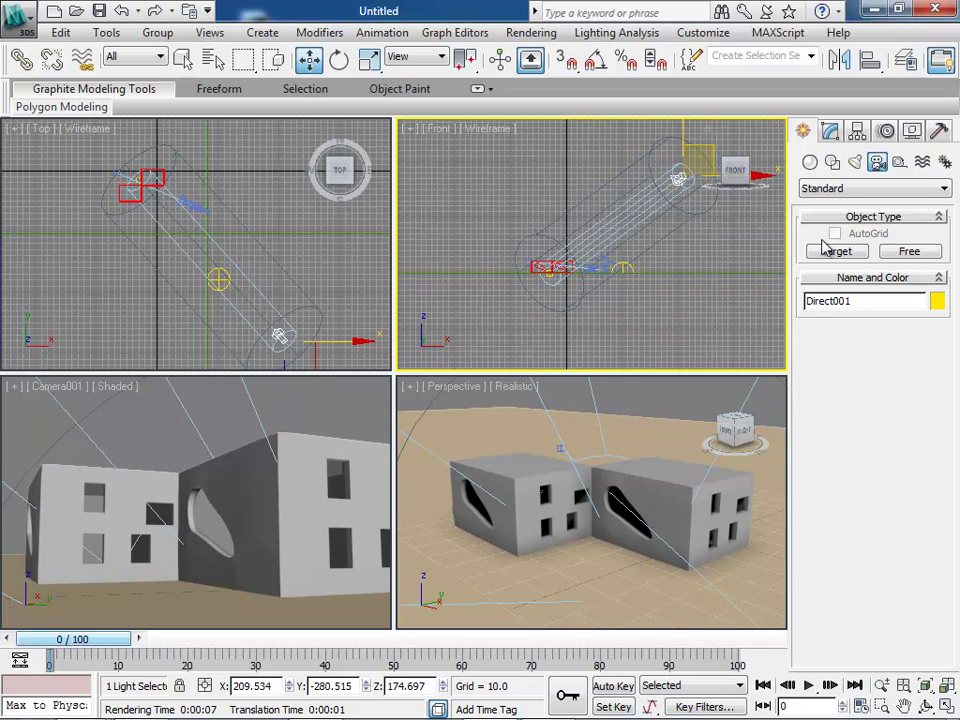
{"action": "left_click", "coordinate": [830, 131]}
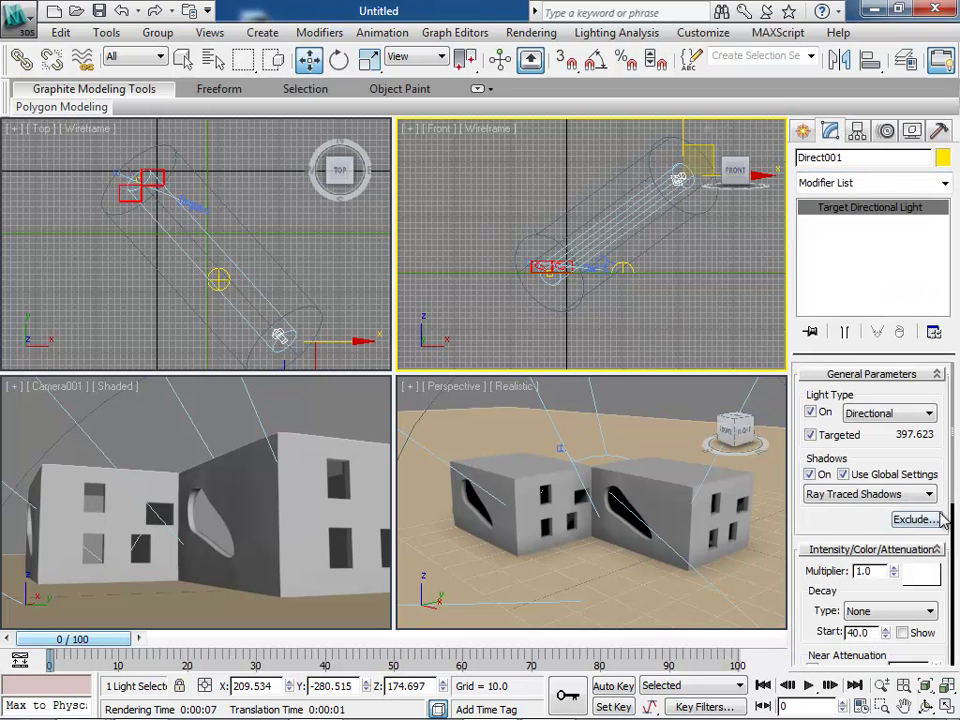
Set Hotspot to 42.0 and Falloff to 111.0, and turn on Atmosphere Shadows.
{"action": "scroll", "coordinate": [953, 568], "scroll_direction": "down", "scroll_amount": 3}
{"action": "left_click_drag", "start_coordinate": [953, 568], "coordinate": [948, 625]}
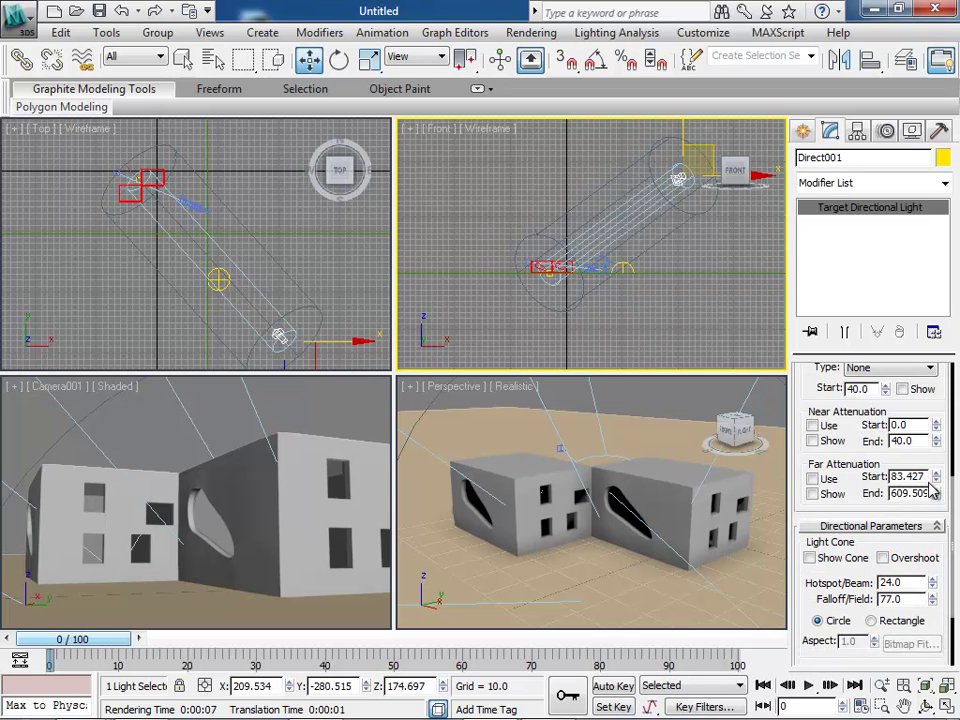
{"action": "left_click", "coordinate": [932, 587]}
{"action": "left_click_drag", "start_coordinate": [932, 584], "coordinate": [952, 645]}
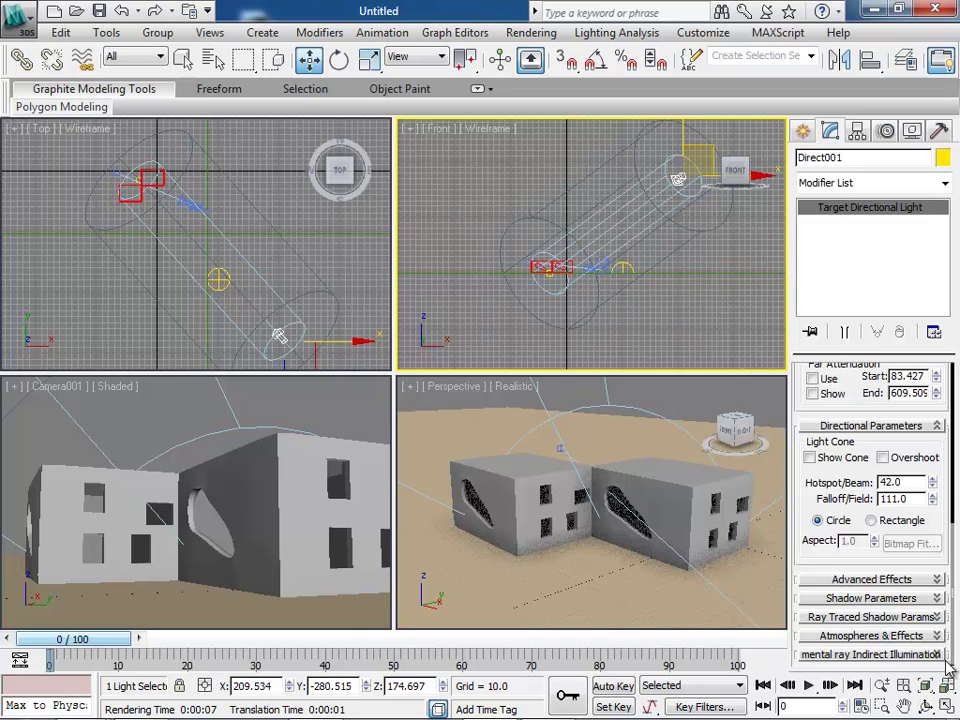
{"action": "left_click", "coordinate": [932, 597]}
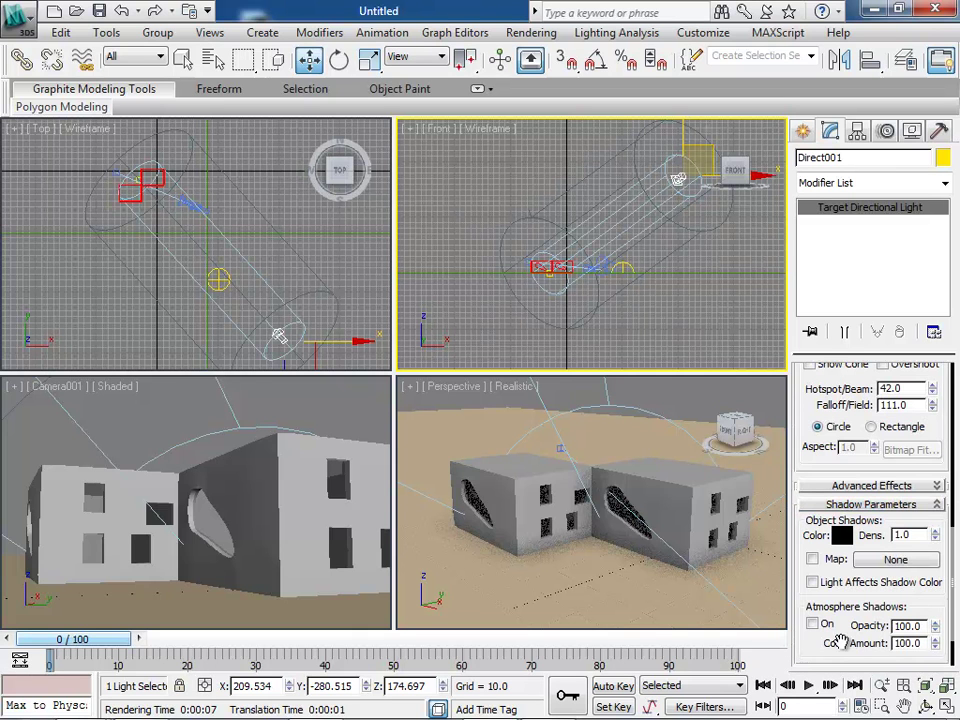
{"action": "left_click", "coordinate": [812, 623]}
{"action": "left_click", "coordinate": [522, 33]}
{"action": "left_click", "coordinate": [520, 35]}
Render Camera001 with atmosphere shadows, close the frame, and deselect the light.
{"action": "left_click", "coordinate": [530, 33]}
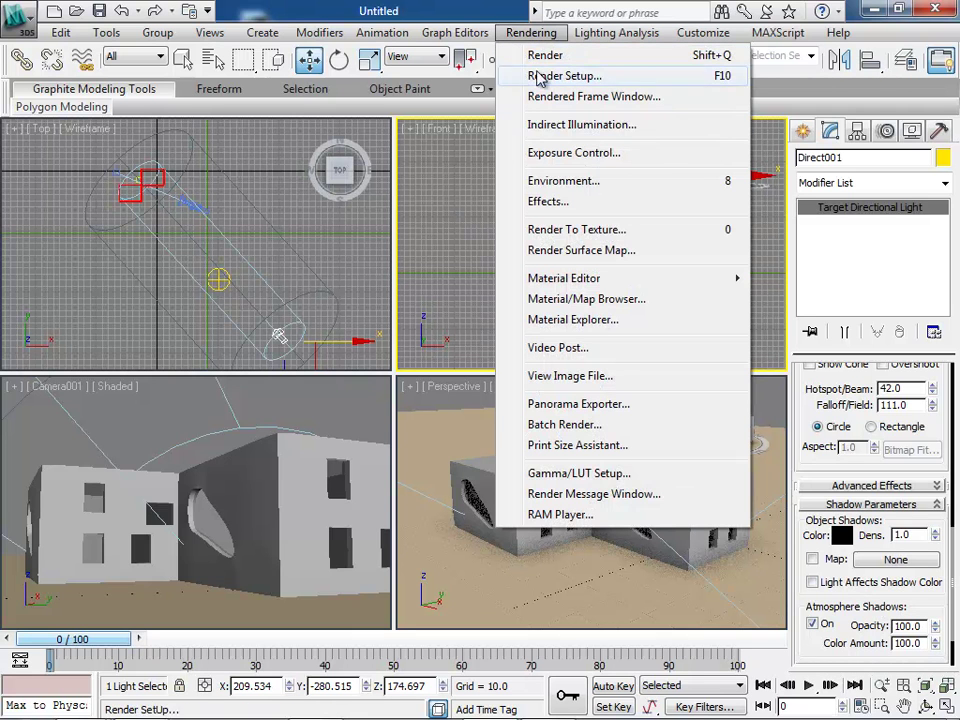
{"action": "left_click", "coordinate": [541, 57]}
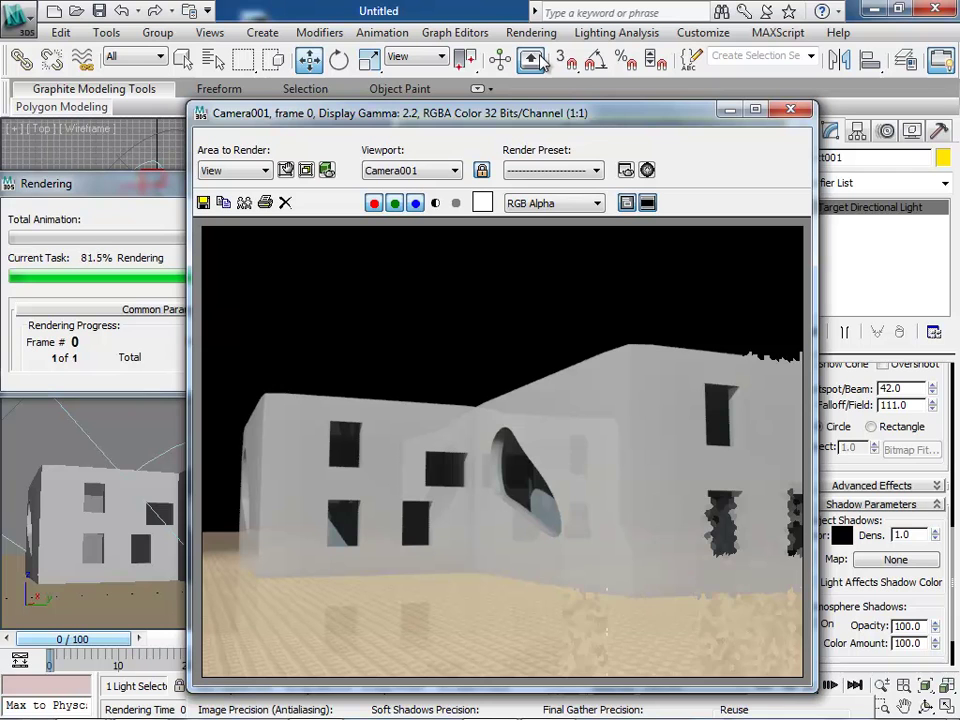
{"action": "left_click", "coordinate": [791, 110]}
{"action": "left_click", "coordinate": [300, 292]}
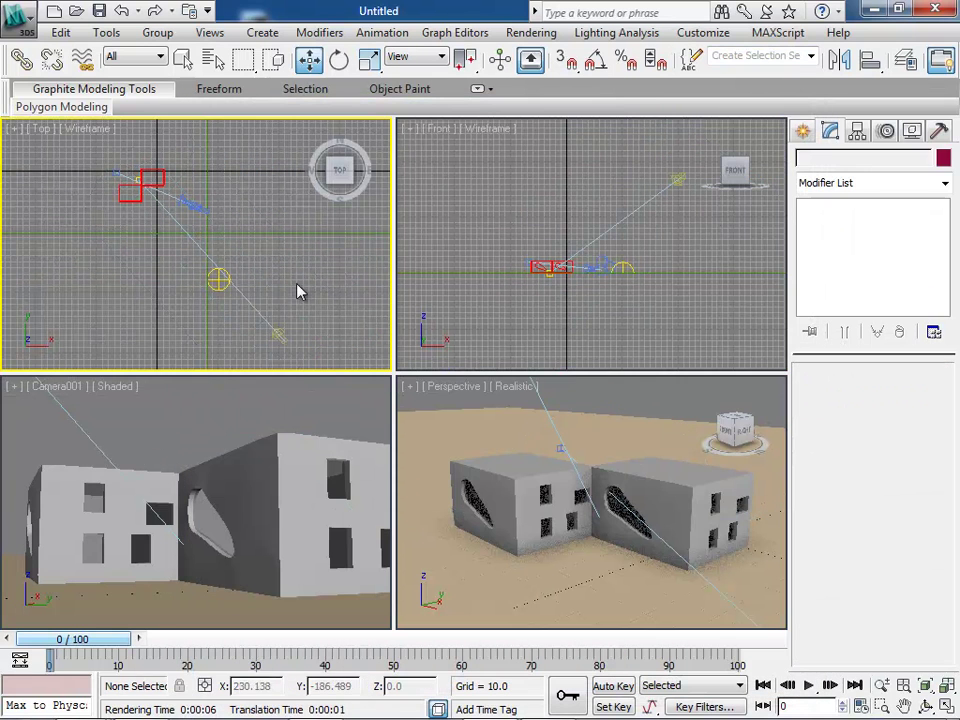
Move the directional light's target upward in the Top view and re-render Camera001.
{"action": "left_click", "coordinate": [279, 334]}
{"action": "left_click_drag", "start_coordinate": [313, 318], "coordinate": [360, 107]}
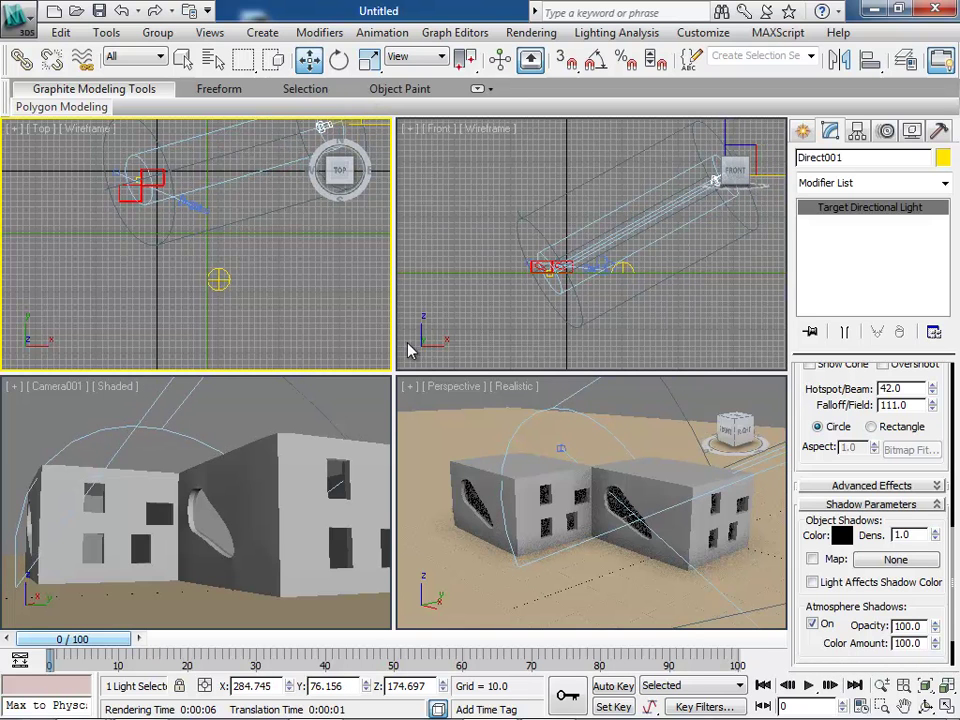
{"action": "right_click", "coordinate": [71, 399]}
{"action": "left_click", "coordinate": [531, 32]}
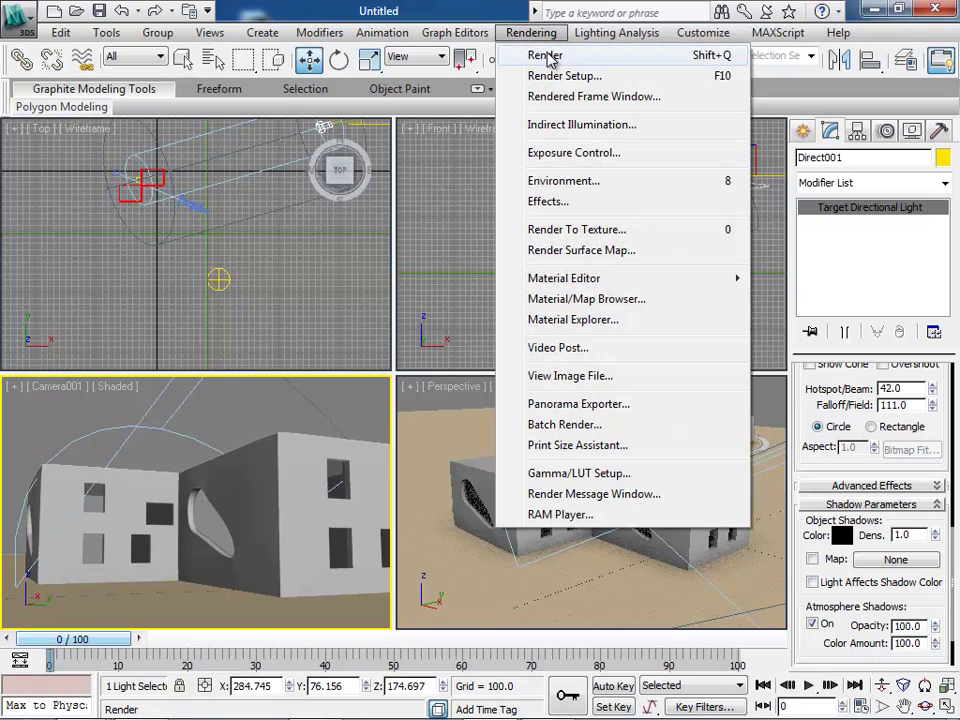
{"action": "left_click", "coordinate": [542, 54]}
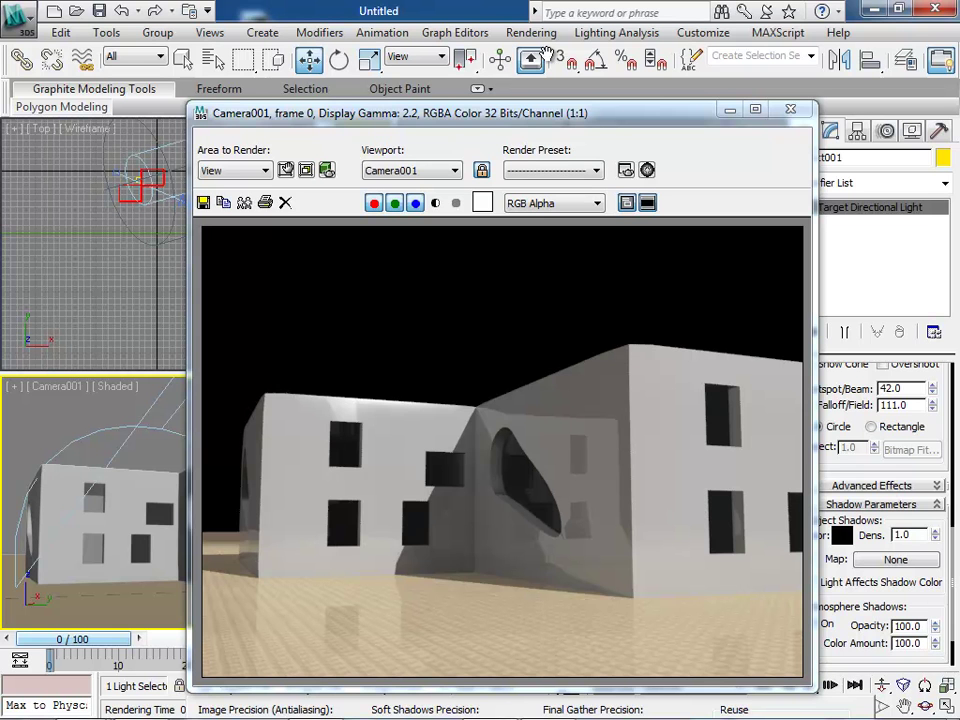
{"action": "left_click", "coordinate": [791, 110]}
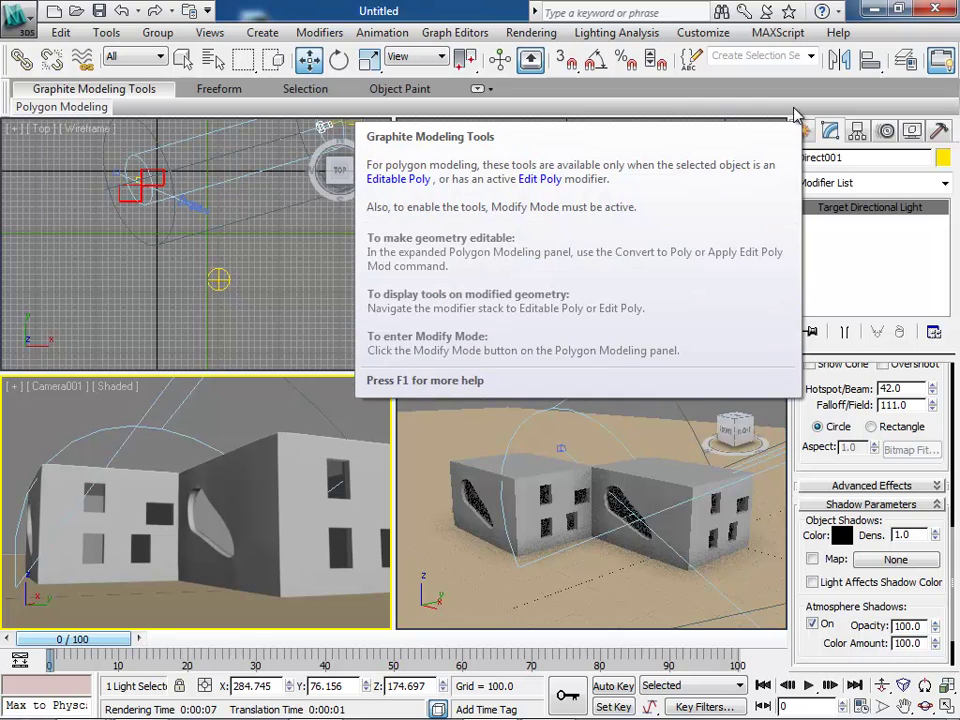
Open Environment and Effects (8) and browse for an environment map, scrolling to Bitmap.
{"action": "key", "text": "8"}
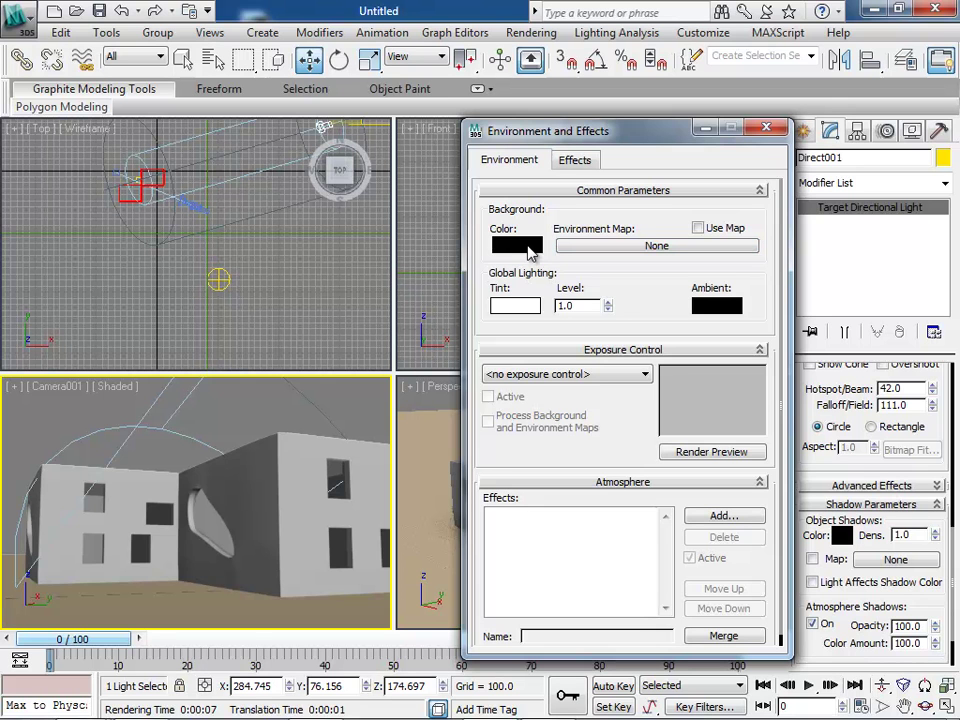
{"action": "left_click", "coordinate": [530, 250]}
{"action": "left_click", "coordinate": [740, 275]}
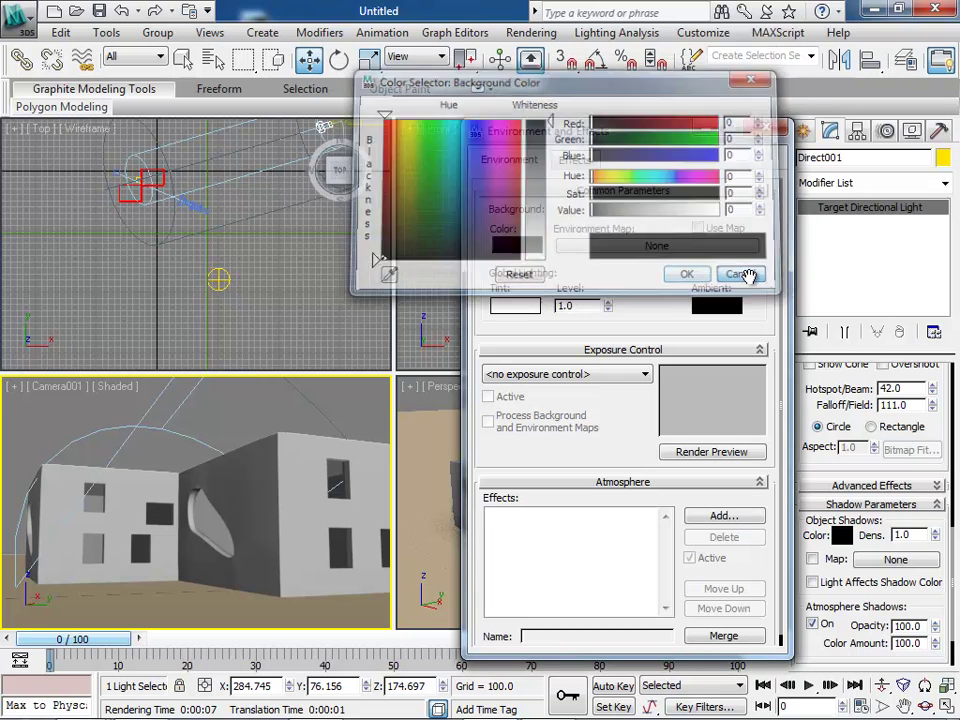
{"action": "left_click", "coordinate": [648, 250]}
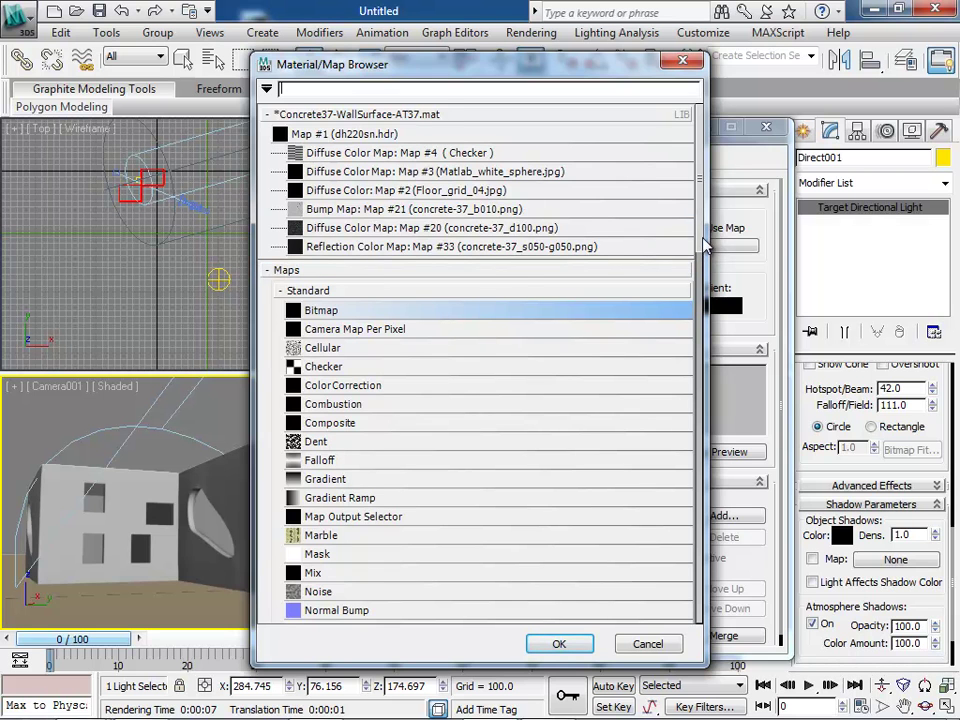
{"action": "left_click_drag", "start_coordinate": [701, 238], "coordinate": [724, 184]}
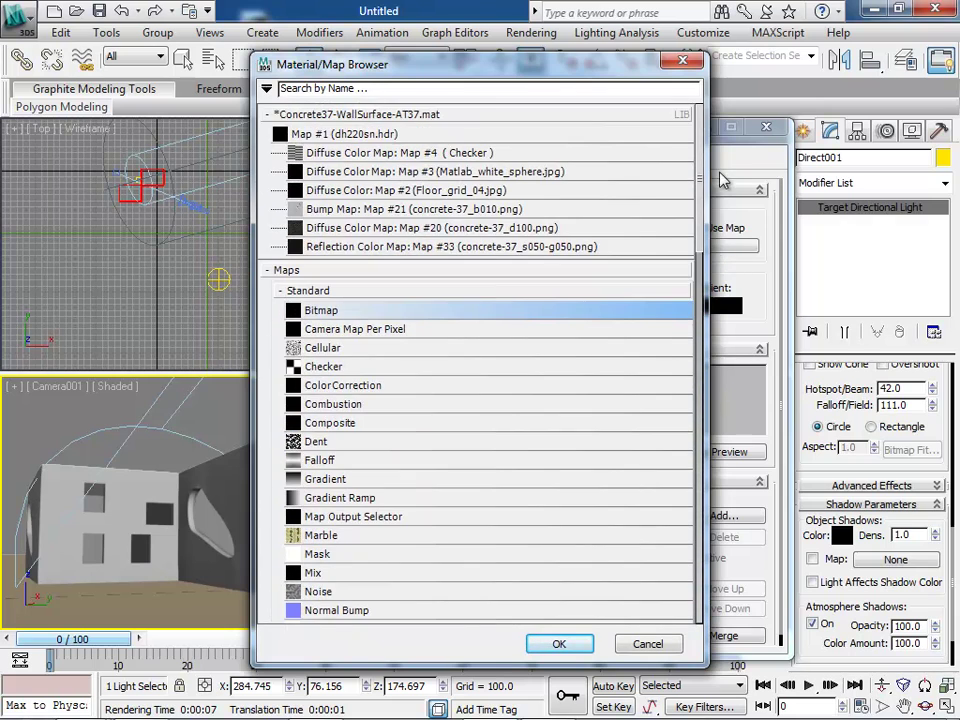
Choose Bitmap and browse the Network location to the 01 Architecture and Design folder.
{"action": "double_click", "coordinate": [296, 311]}
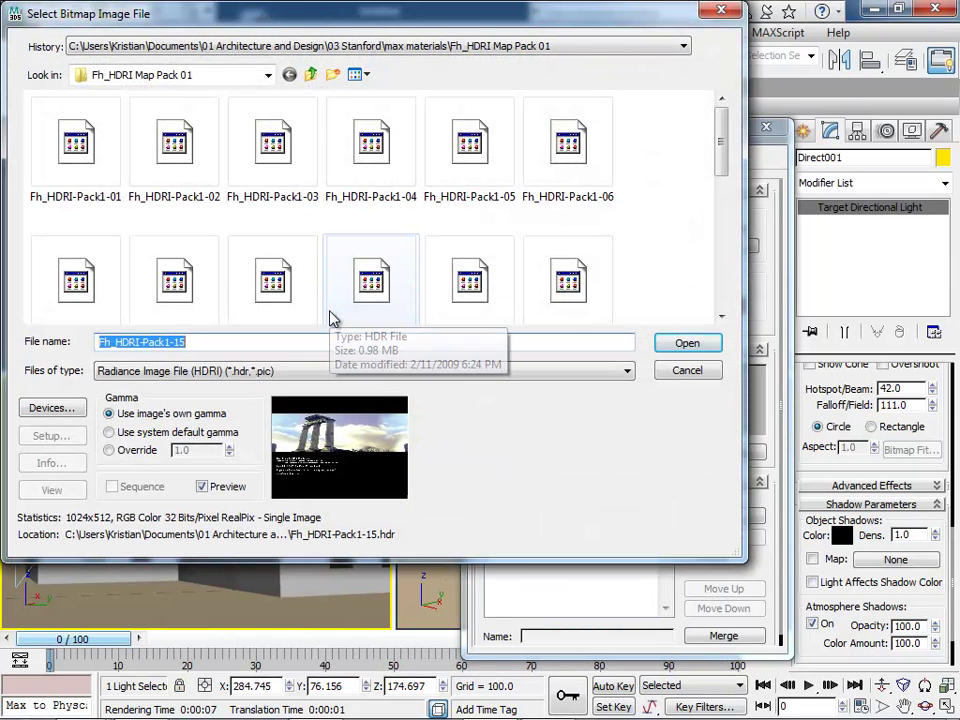
{"action": "left_click", "coordinate": [627, 48]}
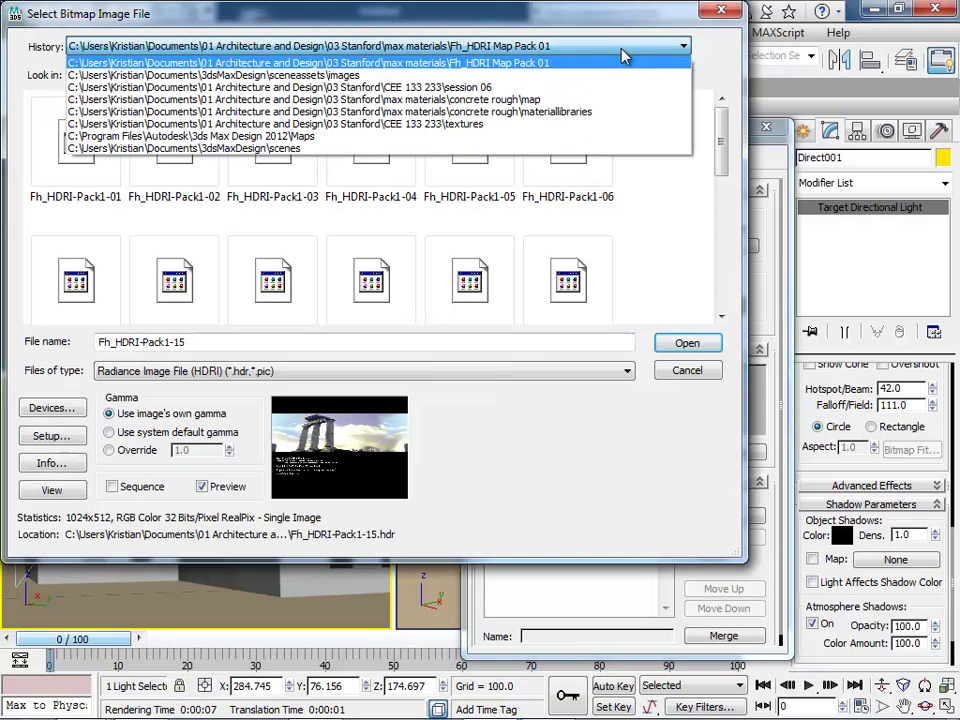
{"action": "left_click", "coordinate": [620, 49]}
{"action": "left_click", "coordinate": [170, 44]}
{"action": "left_click", "coordinate": [224, 47]}
{"action": "left_click", "coordinate": [267, 75]}
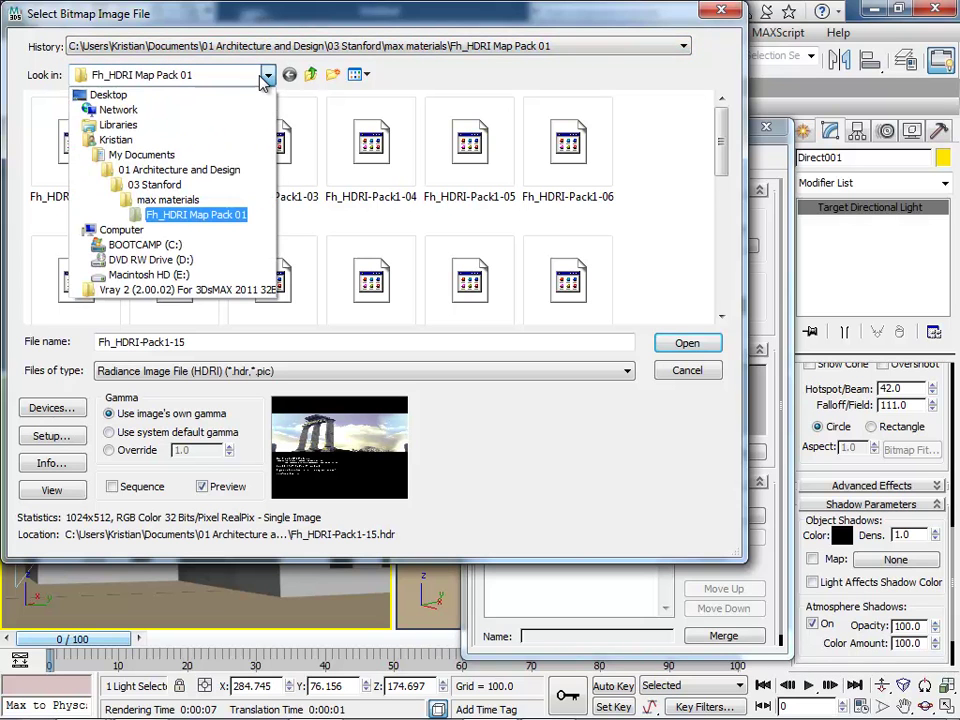
{"action": "left_click", "coordinate": [155, 109]}
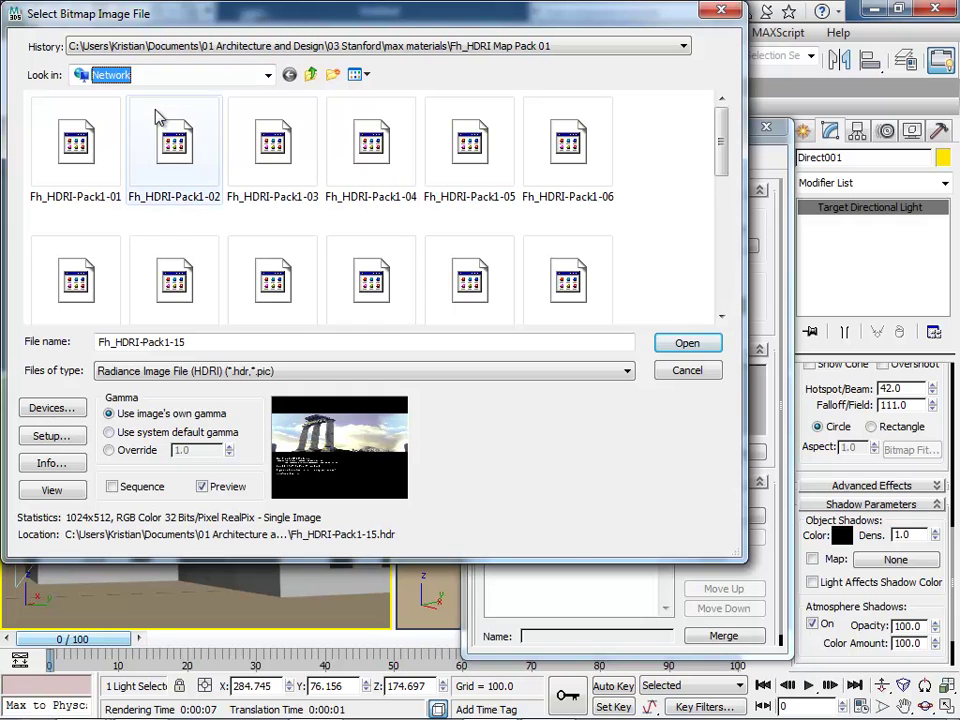
{"action": "left_click", "coordinate": [221, 80]}
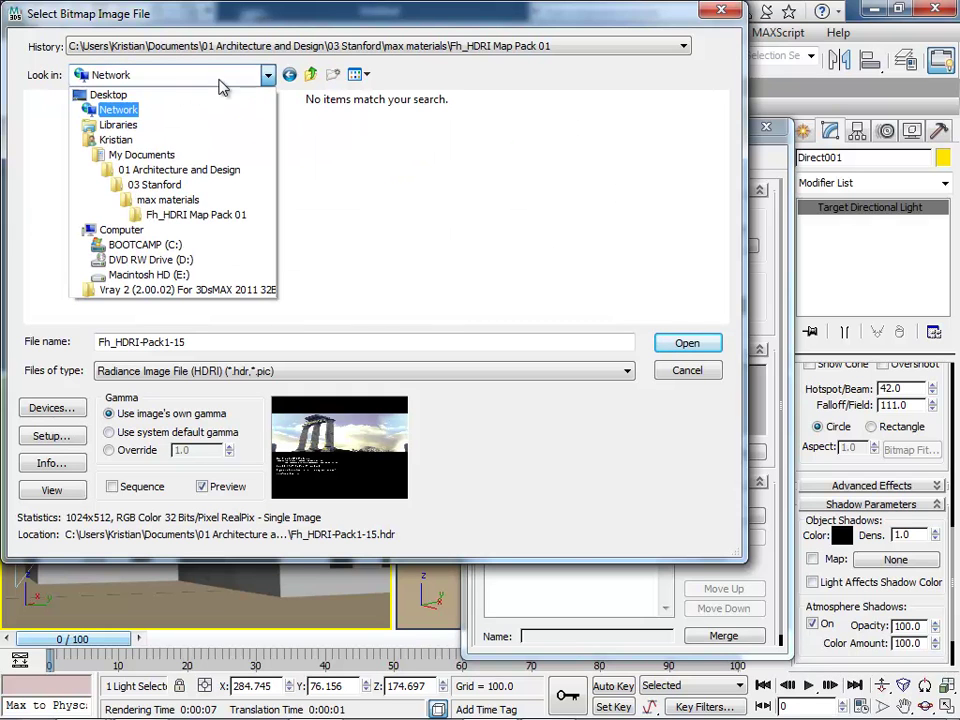
{"action": "left_click", "coordinate": [150, 170]}
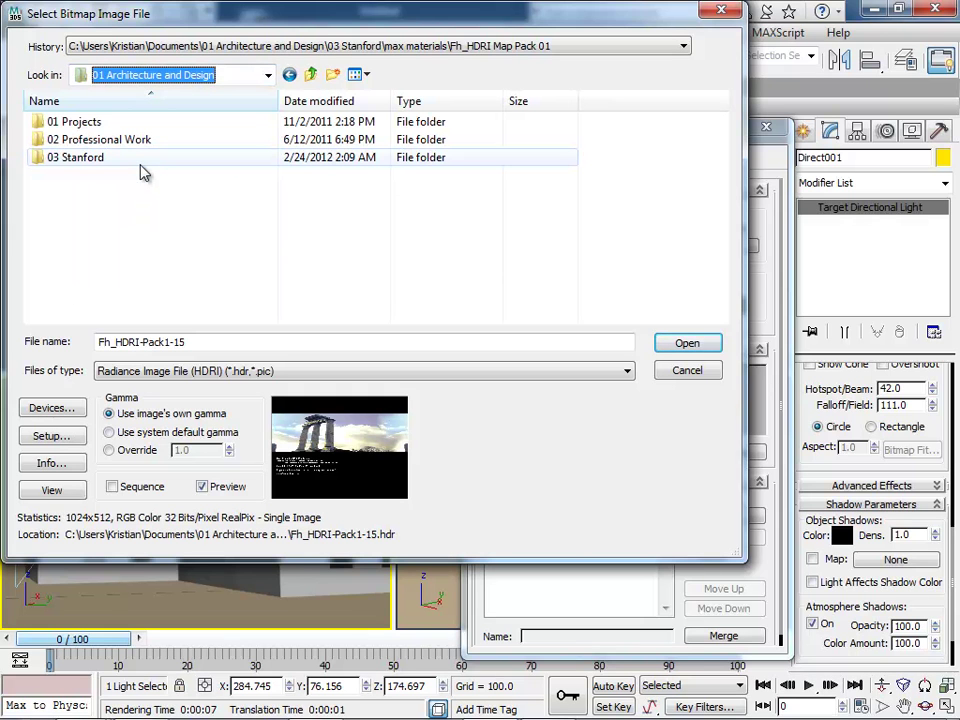
From 03 Stanford > CEE 133 233 > textures, load 36676-sky_blue using All Formats.
{"action": "double_click", "coordinate": [86, 167]}
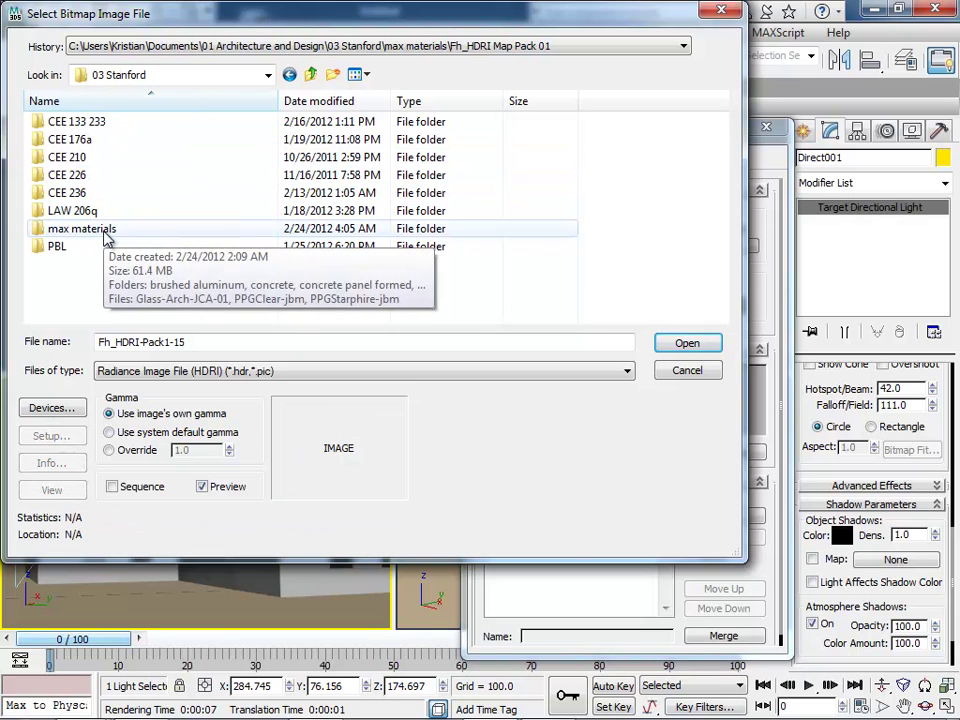
{"action": "double_click", "coordinate": [103, 121]}
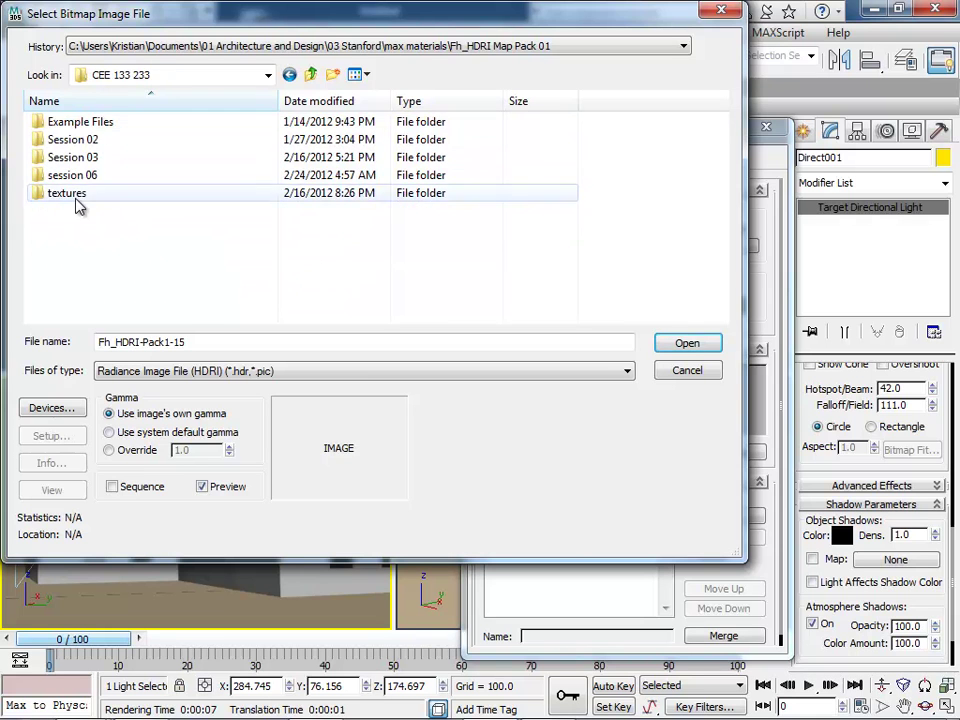
{"action": "double_click", "coordinate": [70, 194]}
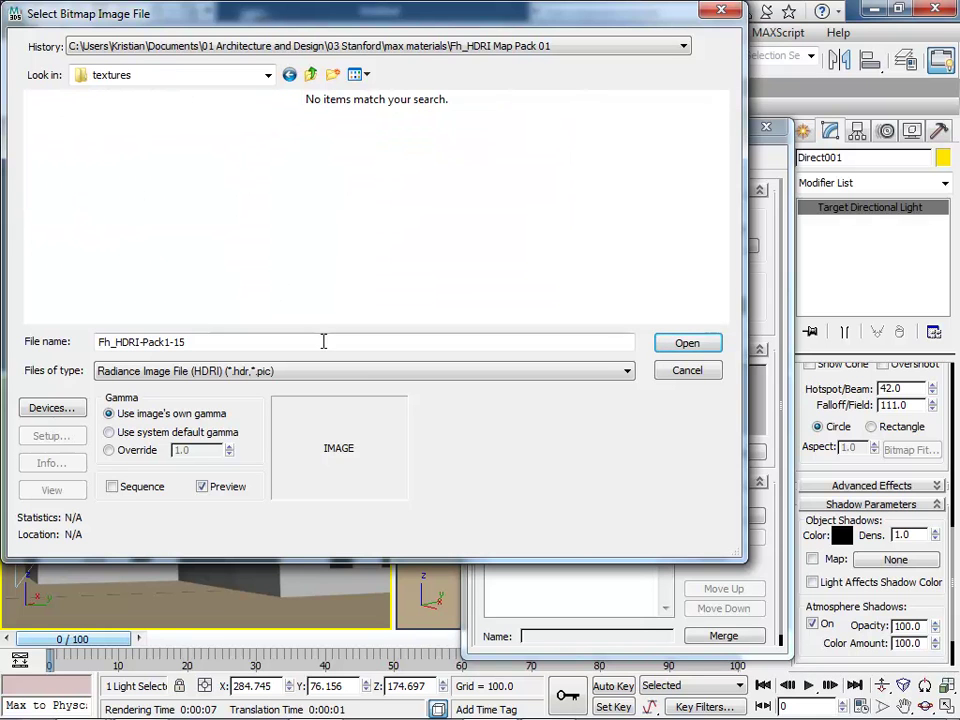
{"action": "left_click", "coordinate": [339, 377]}
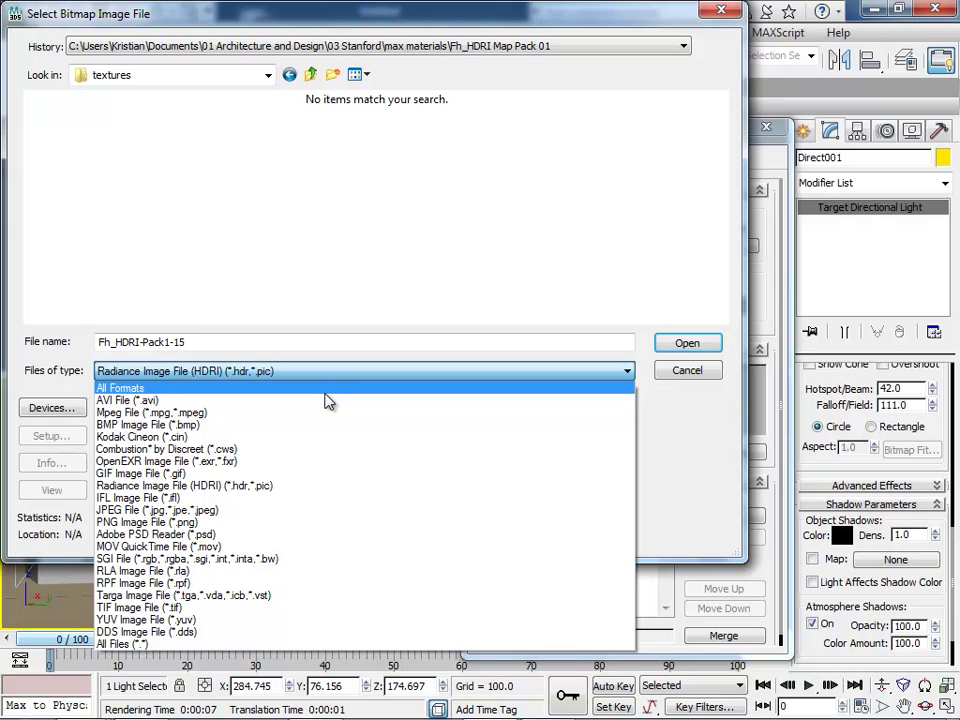
{"action": "left_click", "coordinate": [332, 390]}
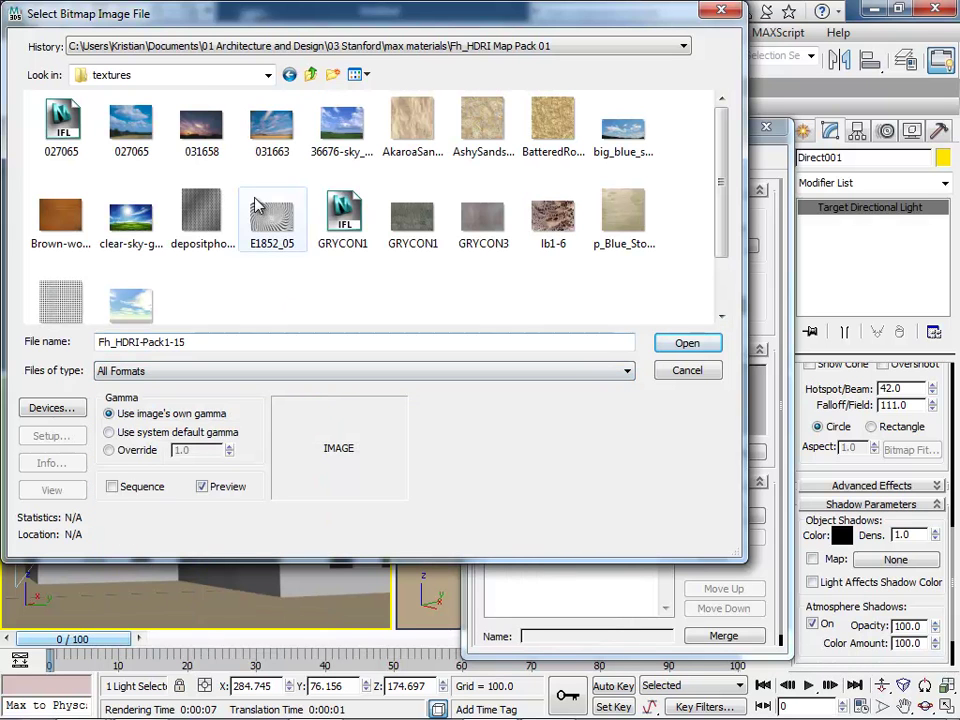
{"action": "left_click", "coordinate": [343, 125]}
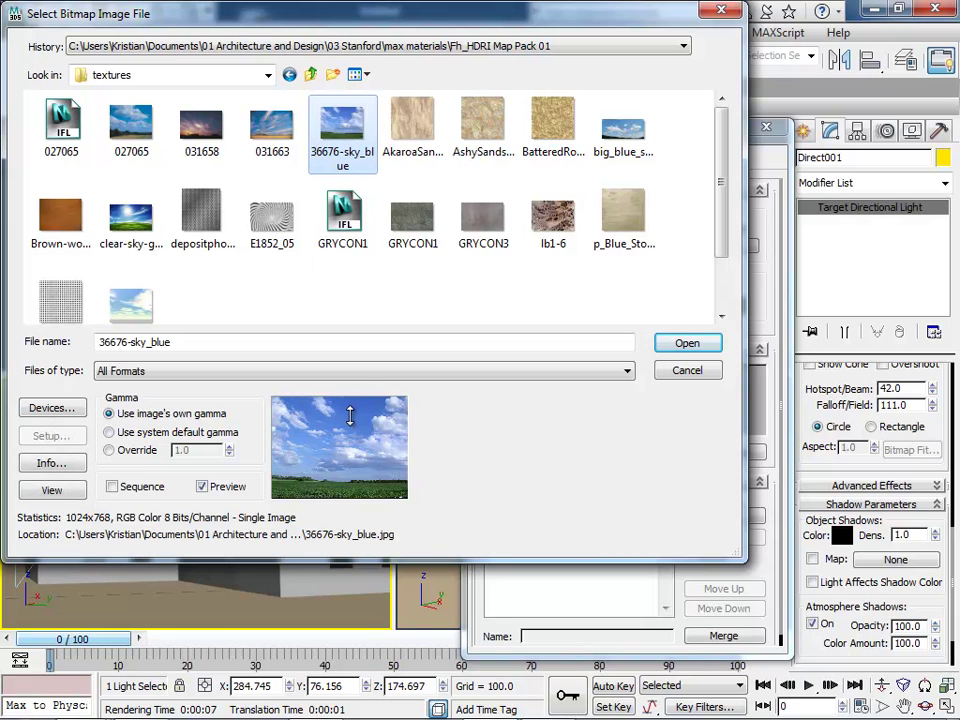
{"action": "left_click", "coordinate": [687, 344]}
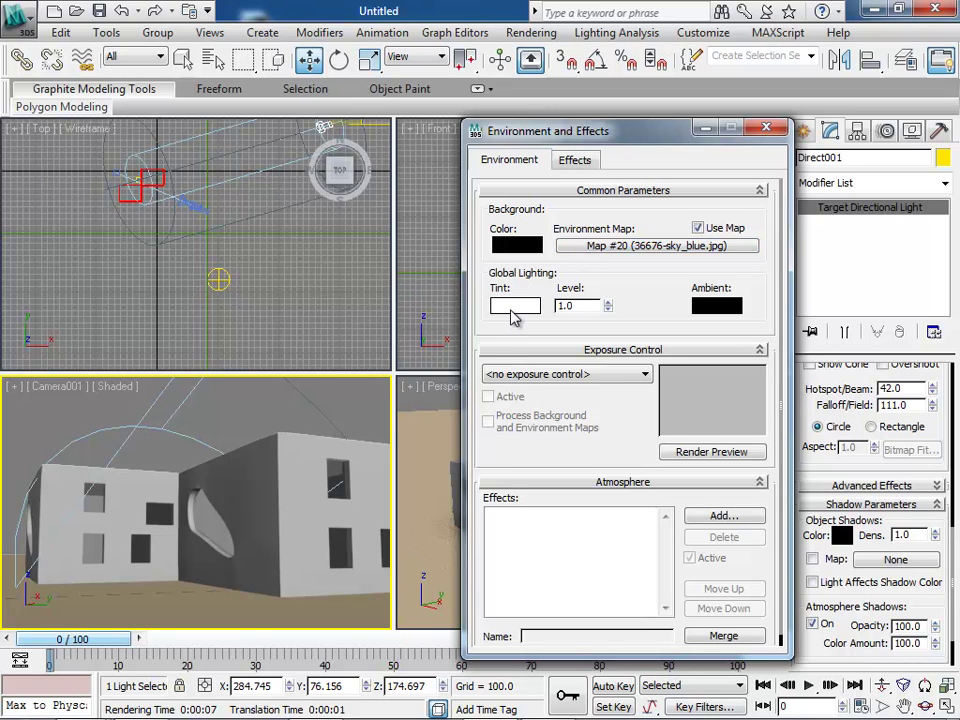
Open the Material Editor with M, showing the 11 - Default material beside Environment and Effects.
{"action": "key", "text": "m"}
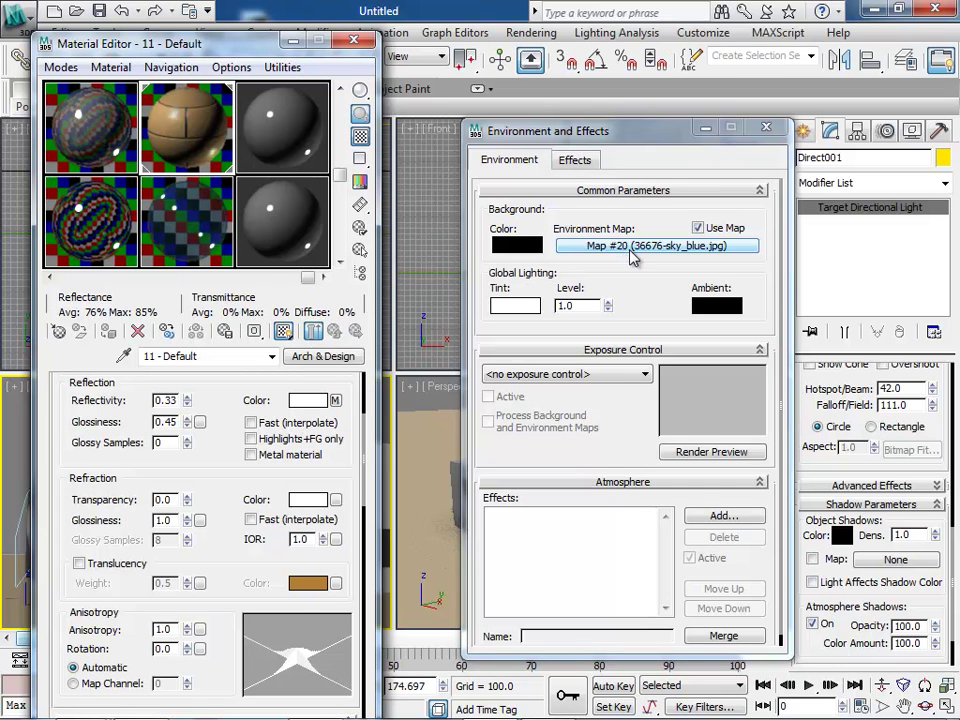
Instance the sky environment map into a sample slot as Map #20 and reset its vertical offset to 0.0.
{"action": "left_click_drag", "start_coordinate": [628, 251], "coordinate": [275, 215]}
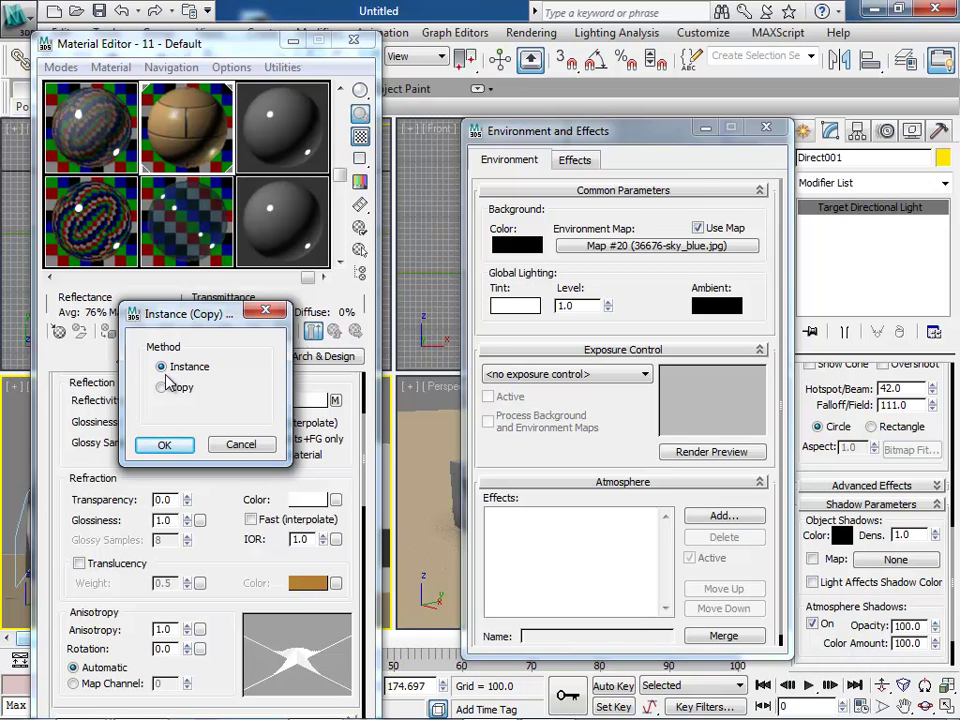
{"action": "left_click", "coordinate": [165, 446]}
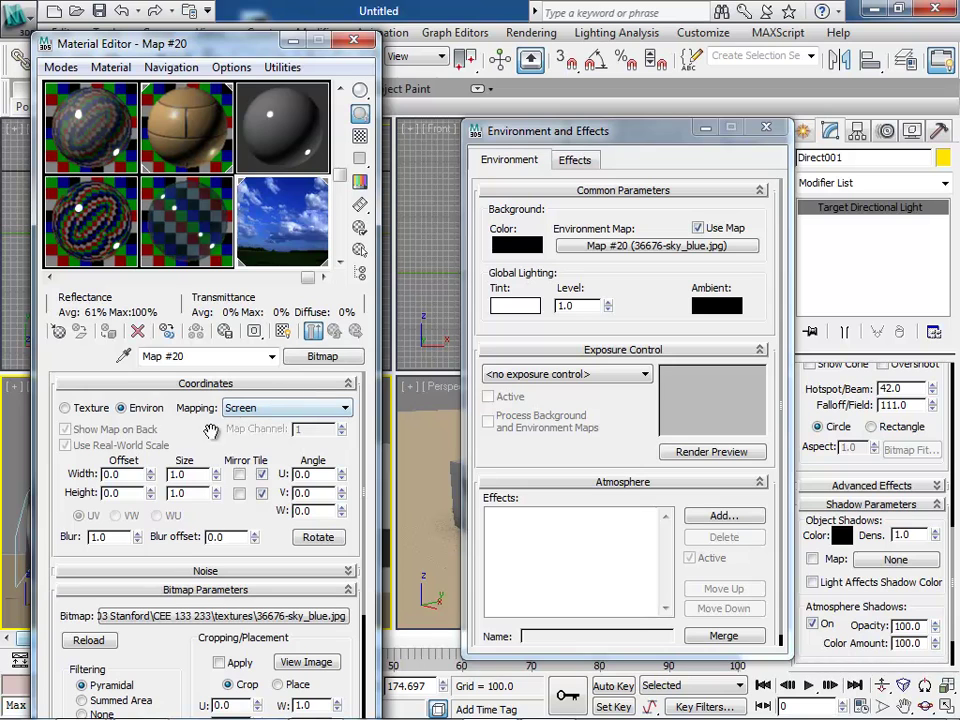
{"action": "left_click_drag", "start_coordinate": [153, 495], "coordinate": [155, 508]}
{"action": "right_click", "coordinate": [153, 503]}
Close the Material Editor and make the camera viewport active.
{"action": "right_click", "coordinate": [428, 400]}
{"action": "left_click", "coordinate": [358, 44]}
{"action": "left_click", "coordinate": [231, 407]}
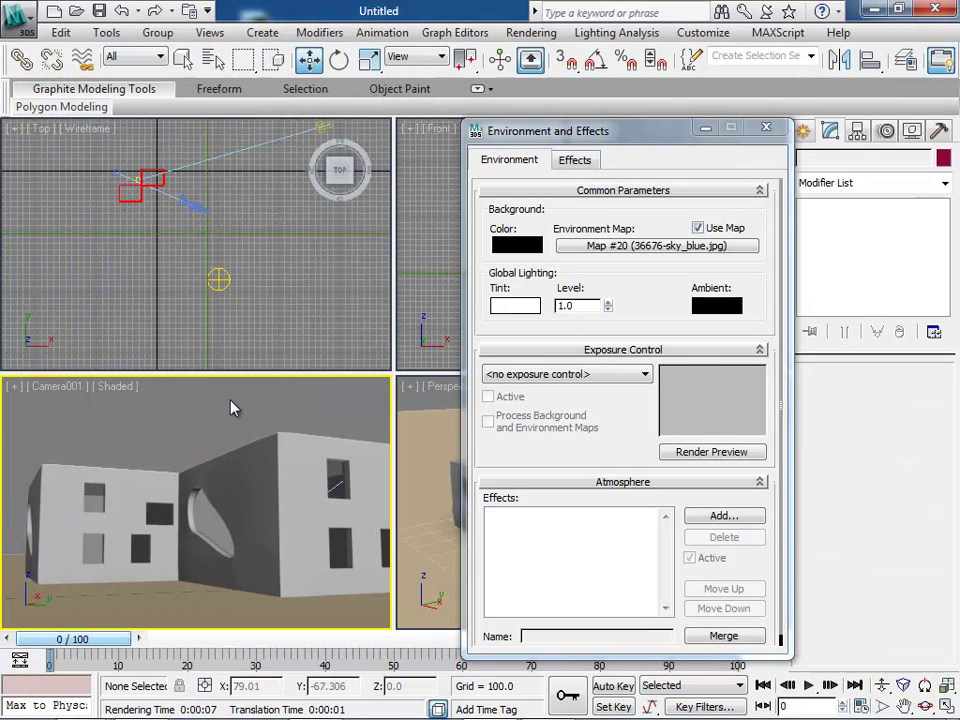
Render the Camera001 view with mental ray from Render Setup, then close the rendered frame.
{"action": "left_click", "coordinate": [538, 38]}
{"action": "left_click", "coordinate": [548, 76]}
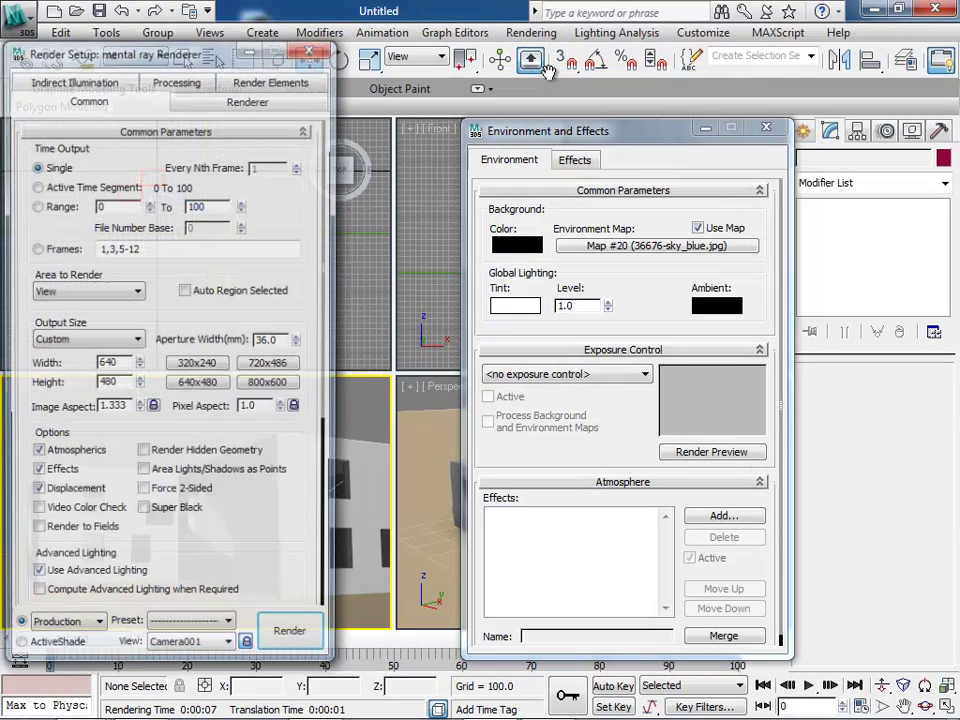
{"action": "left_click", "coordinate": [281, 652]}
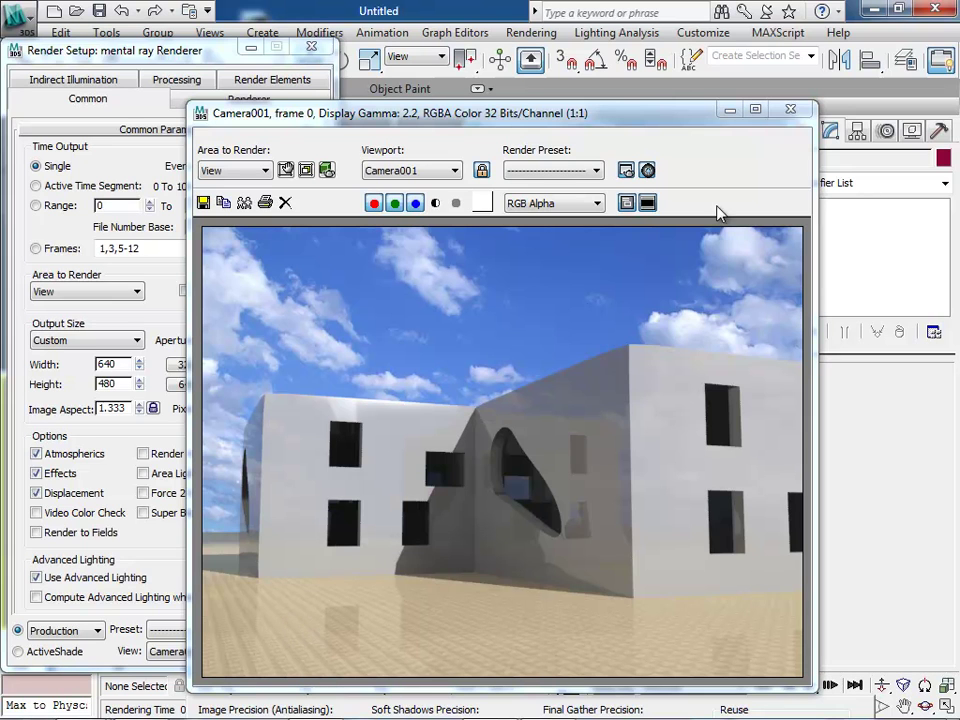
{"action": "left_click", "coordinate": [791, 110]}
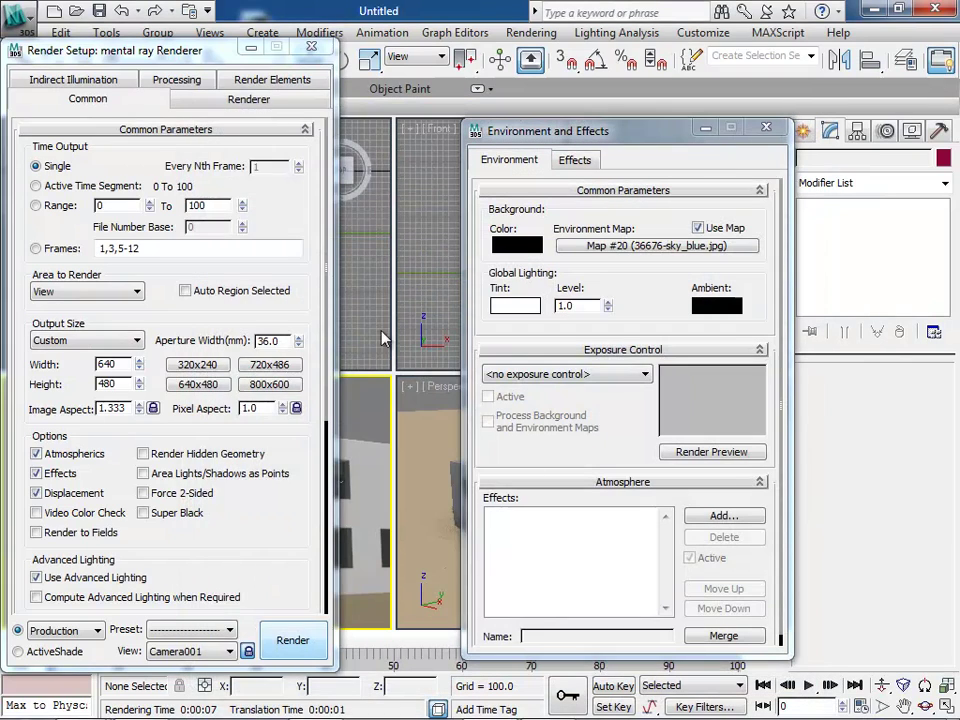
Set the 11 - Default material's refraction glossiness to 0.57 and reflection glossiness to 0.32.
{"action": "key", "text": "m"}
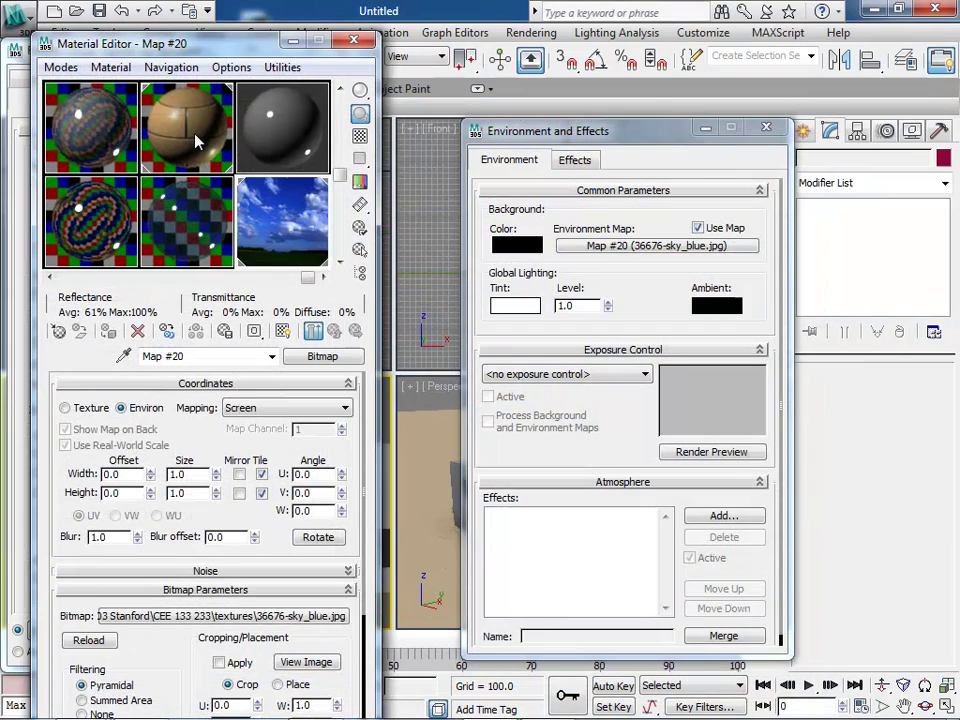
{"action": "left_click", "coordinate": [195, 140]}
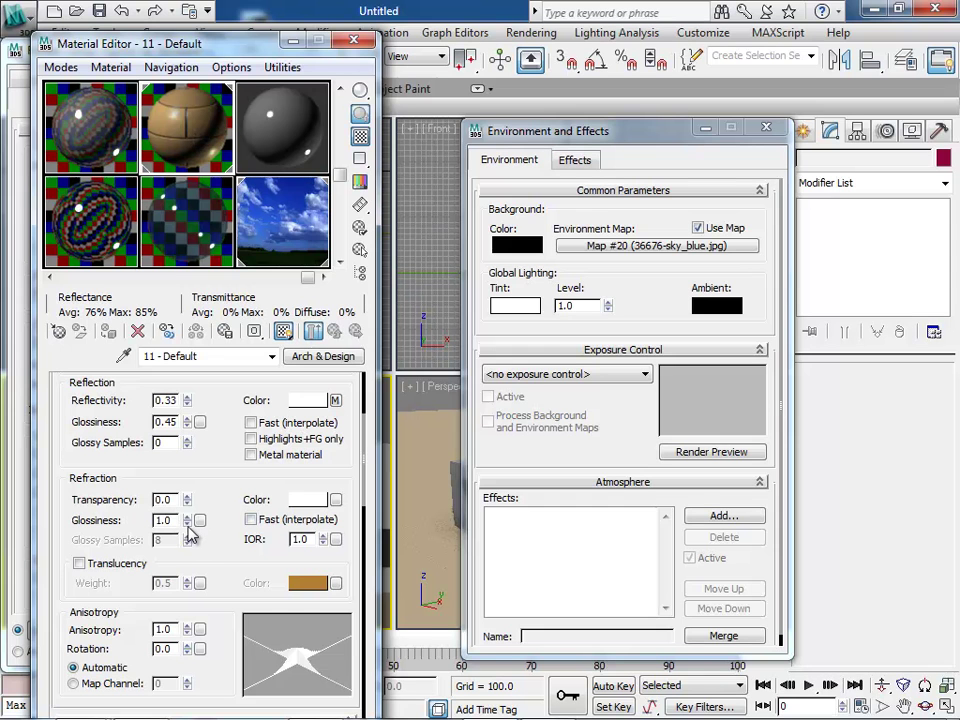
{"action": "left_click_drag", "start_coordinate": [188, 524], "coordinate": [193, 529]}
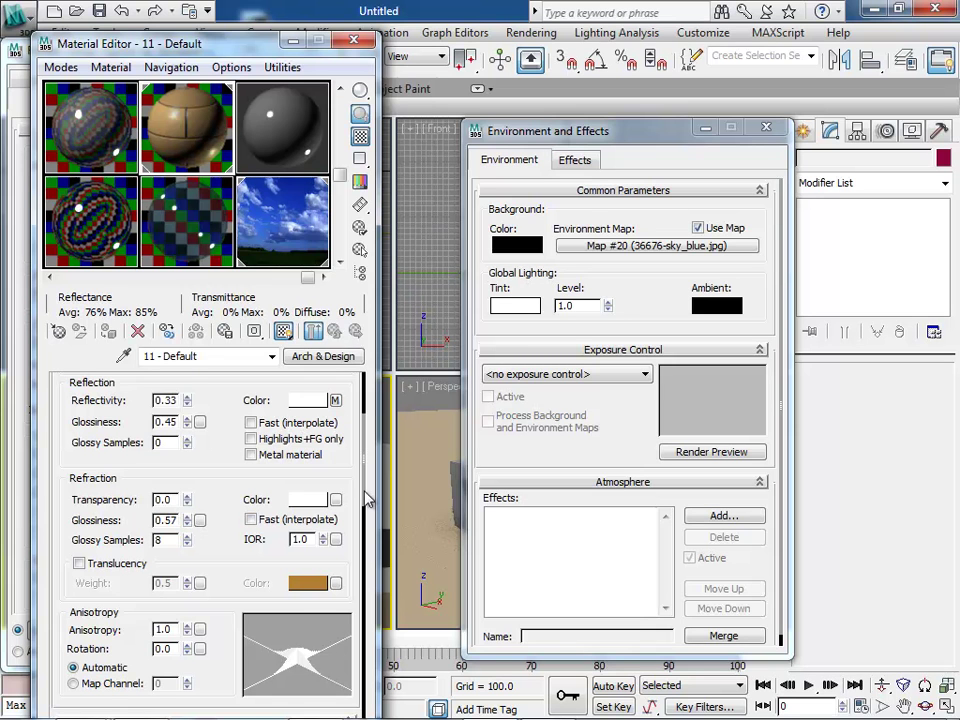
{"action": "scroll", "coordinate": [367, 500], "scroll_direction": "up", "scroll_amount": 3}
{"action": "left_click_drag", "start_coordinate": [188, 559], "coordinate": [189, 542]}
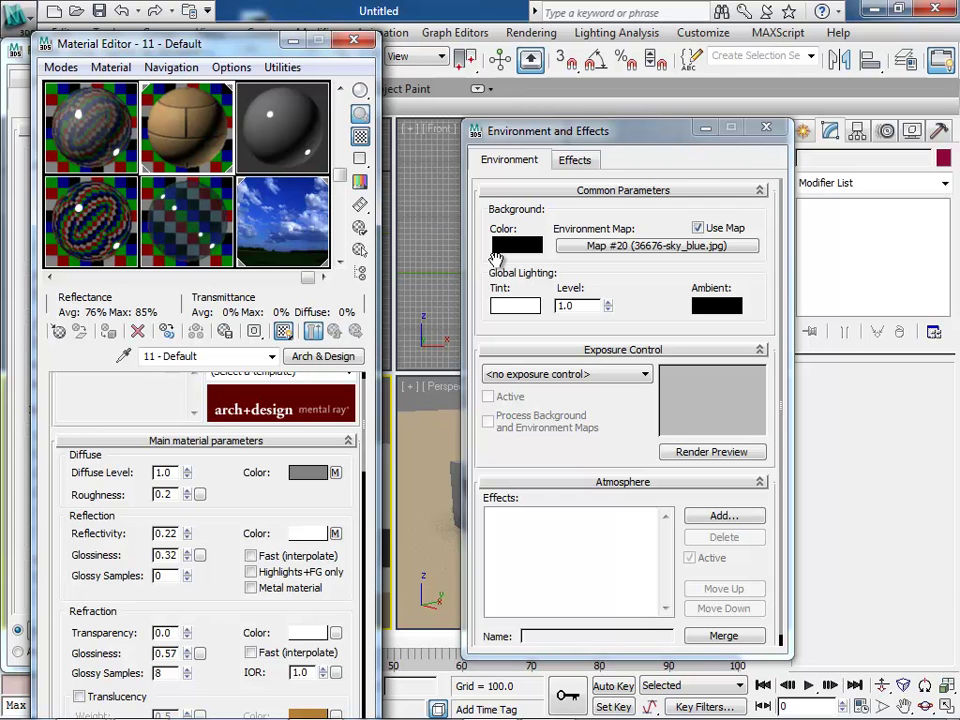
{"action": "key", "text": "m"}
{"action": "key", "text": "F10"}
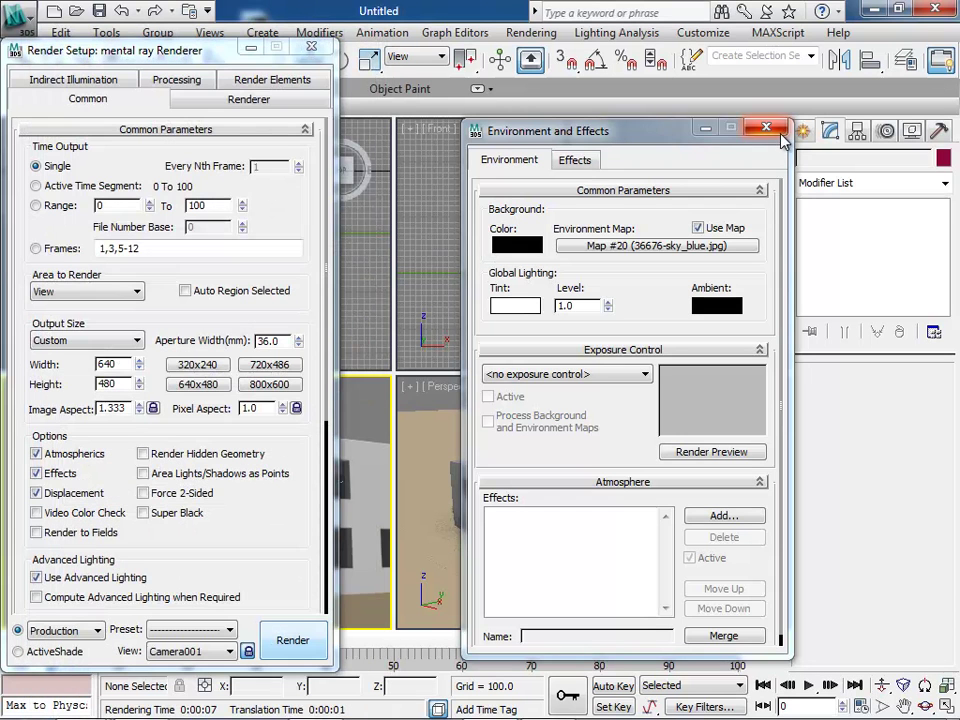
Close the Environment and Effects and Render Setup dialogs, leaving the four viewports.
{"action": "key", "text": "8"}
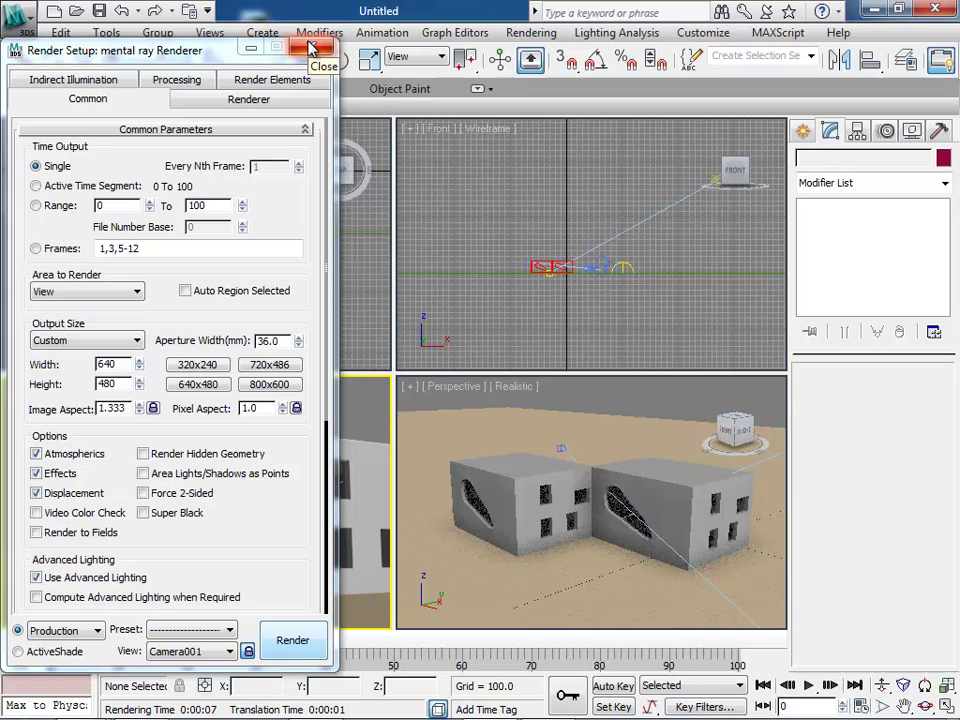
{"action": "left_click", "coordinate": [310, 48]}
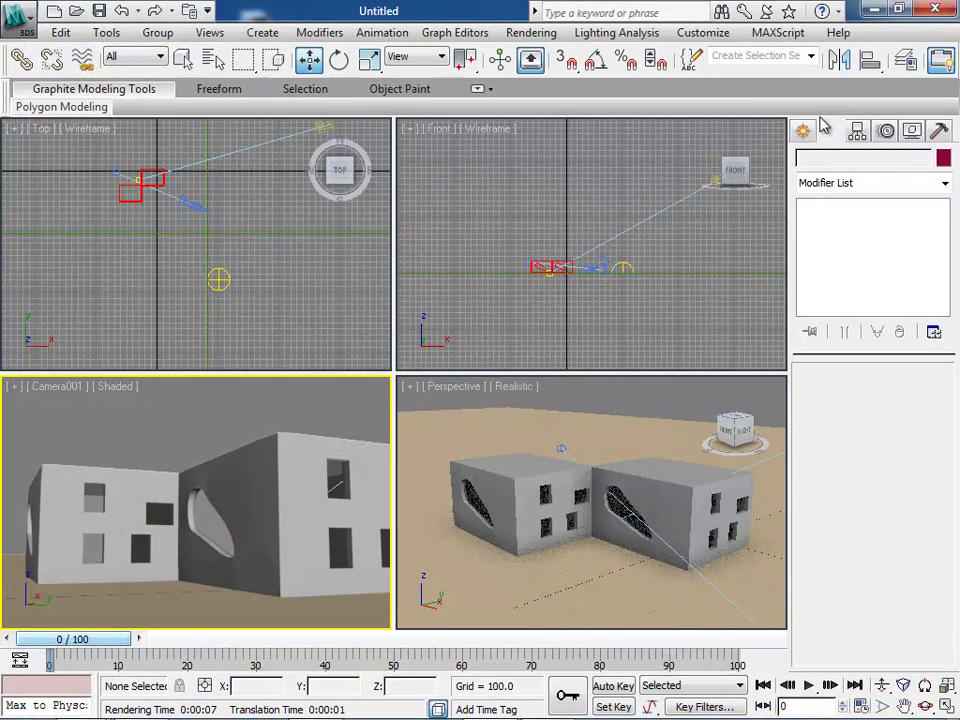
{"action": "left_click", "coordinate": [804, 132]}
List the standard light types and start an Omni light, then cancel without placing one.
{"action": "left_click", "coordinate": [856, 162]}
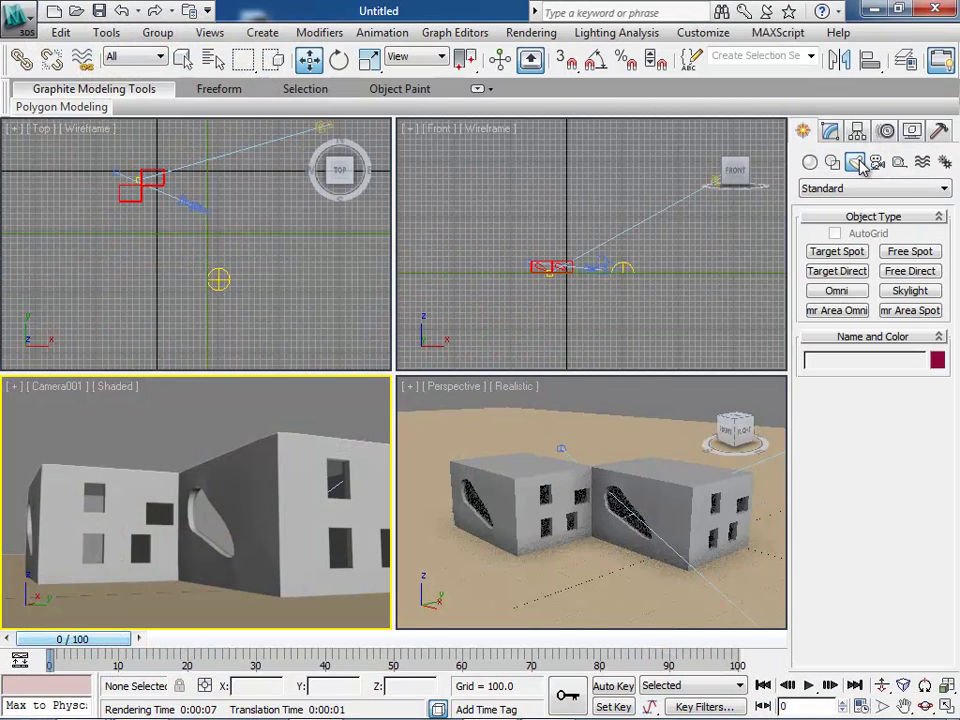
{"action": "left_click", "coordinate": [845, 294]}
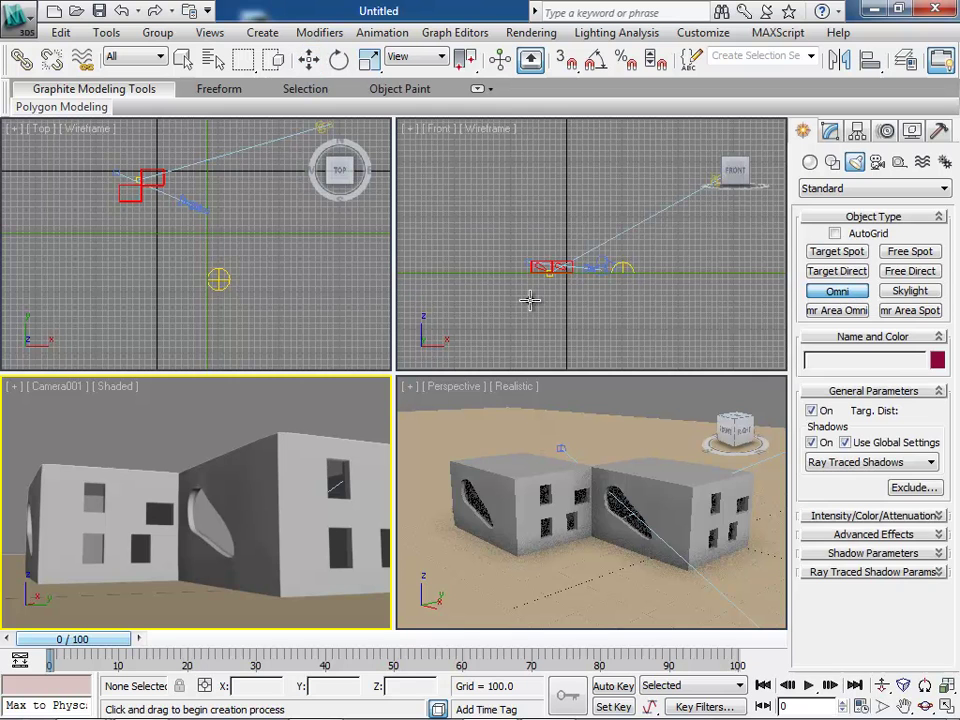
{"action": "middle_click_drag", "start_coordinate": [203, 213], "coordinate": [278, 243]}
{"action": "scroll", "coordinate": [212, 220], "scroll_direction": "up", "scroll_amount": 5}
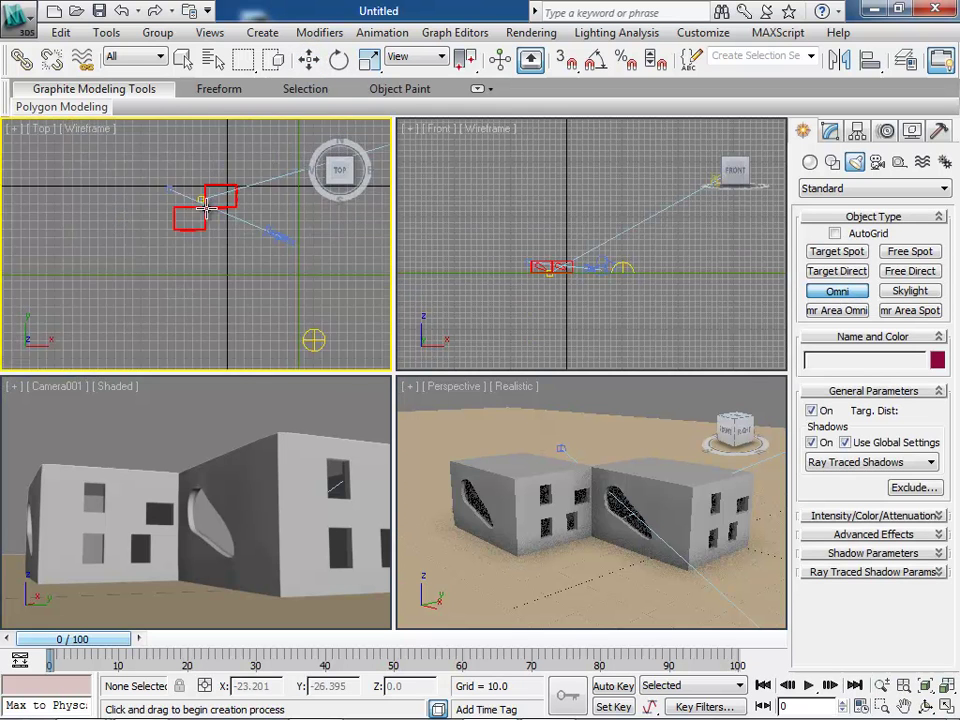
{"action": "scroll", "coordinate": [215, 225], "scroll_direction": "up", "scroll_amount": 6}
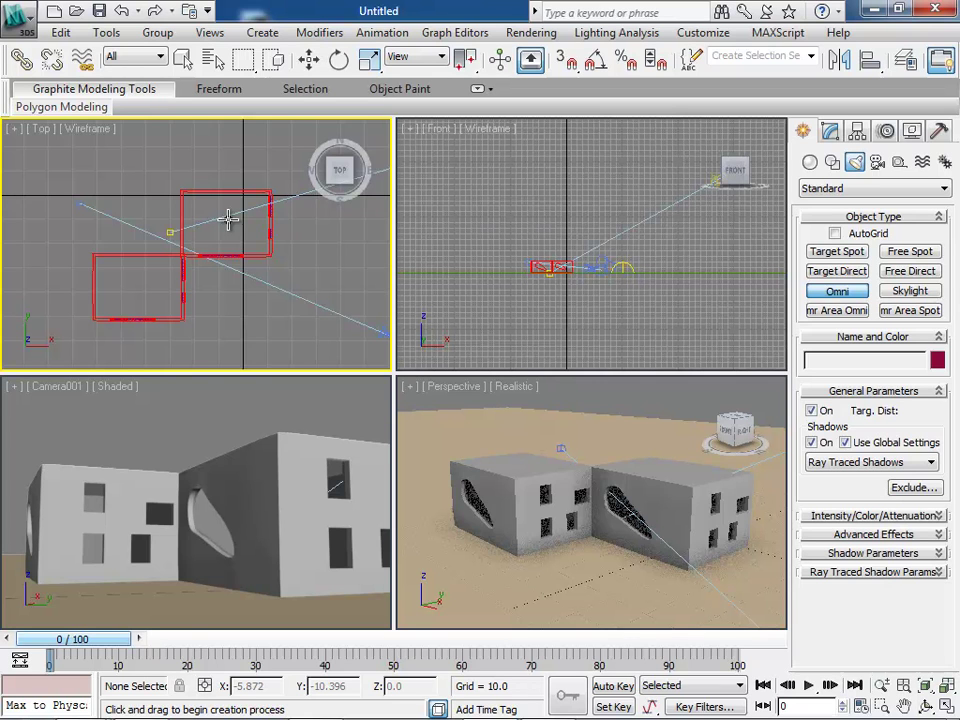
{"action": "key", "text": "w"}
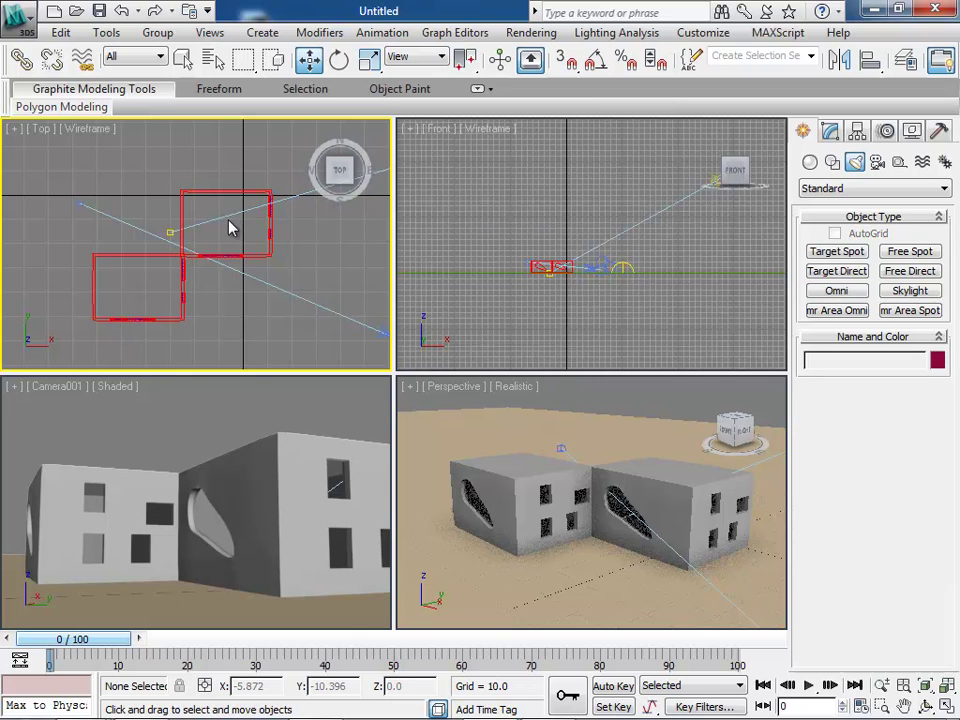
{"action": "key", "text": "m"}
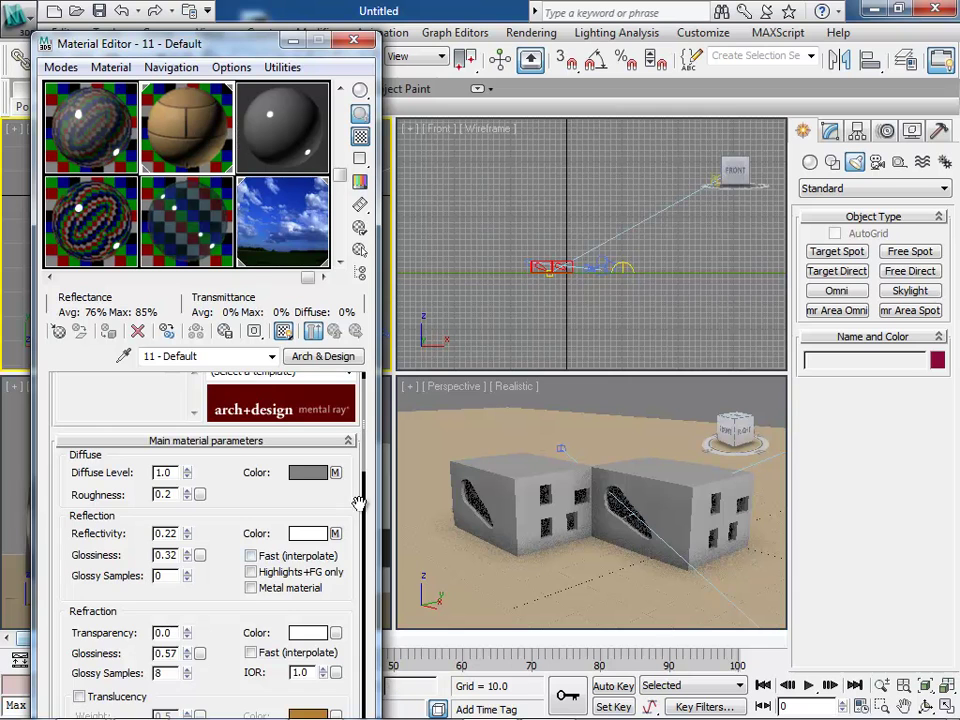
Review the 11 - Default settings (reflectivity 0.22, glossiness 0.32, refraction glossiness 0.57) and close the editor.
{"action": "scroll", "coordinate": [365, 437], "scroll_direction": "up", "scroll_amount": 1}
{"action": "scroll", "coordinate": [368, 430], "scroll_direction": "down", "scroll_amount": 2}
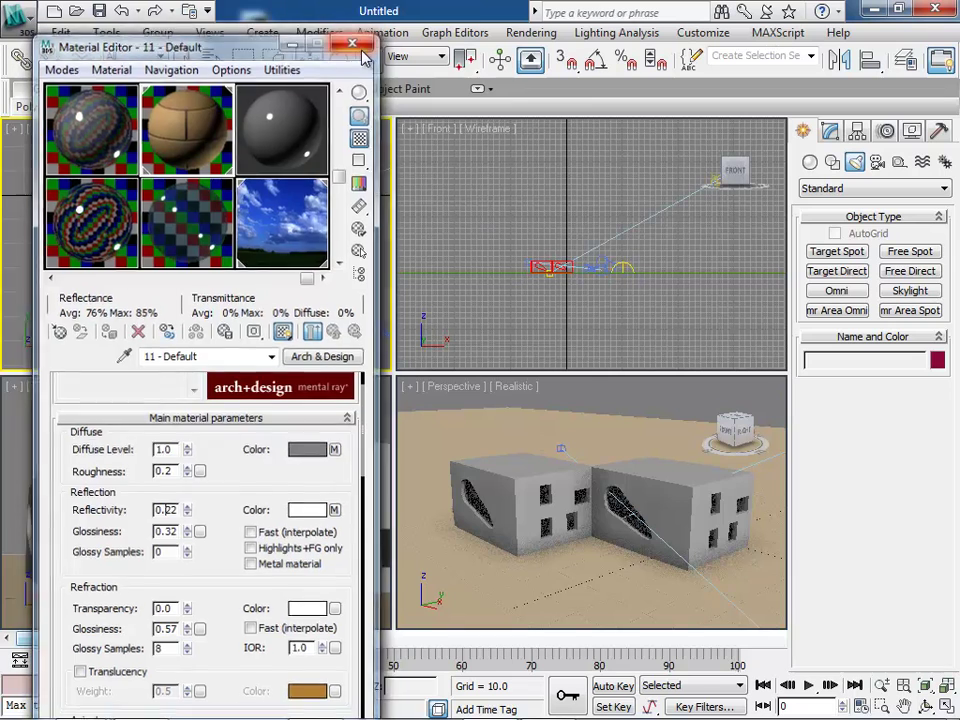
{"action": "left_click", "coordinate": [355, 41]}
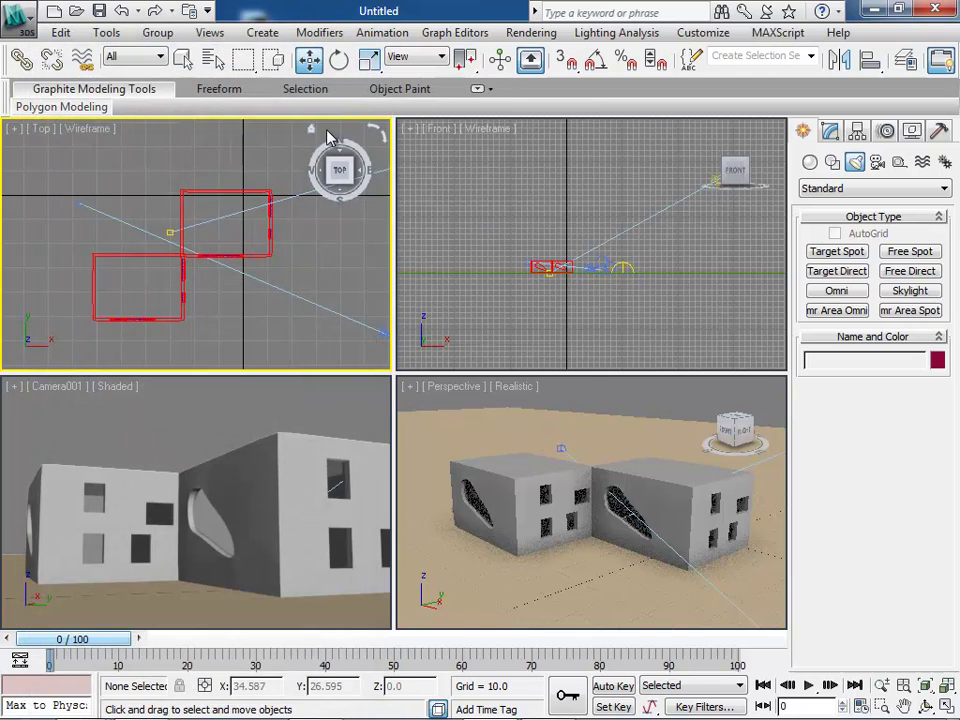
Select the 20 - Default wall material in the Material Editor.
{"action": "key", "text": "m"}
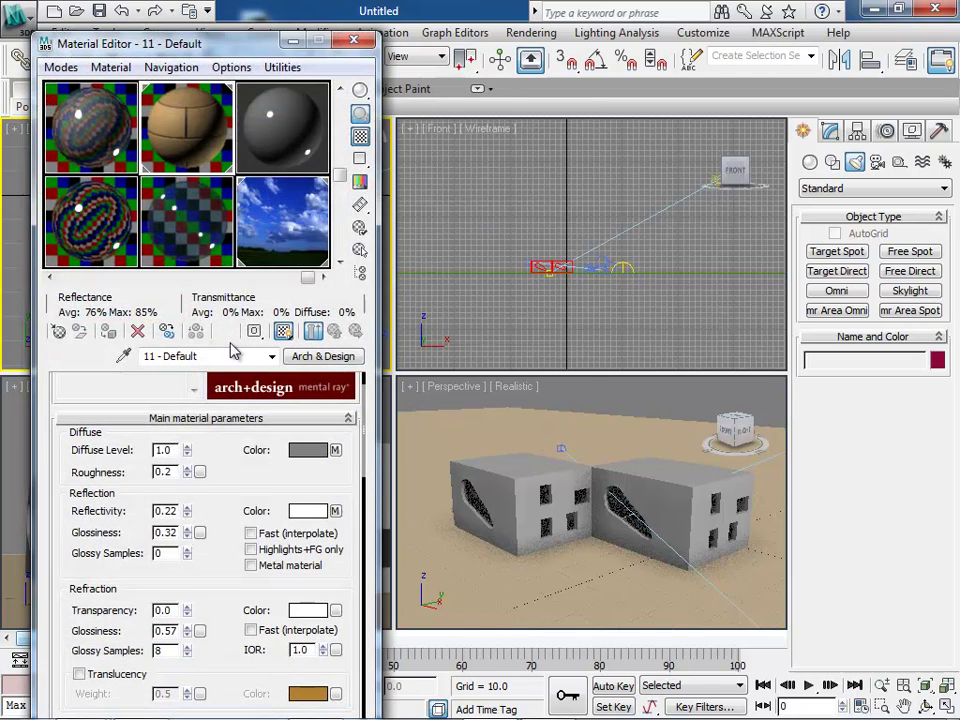
{"action": "left_click", "coordinate": [54, 278]}
{"action": "left_click", "coordinate": [54, 278]}
{"action": "left_click", "coordinate": [54, 278]}
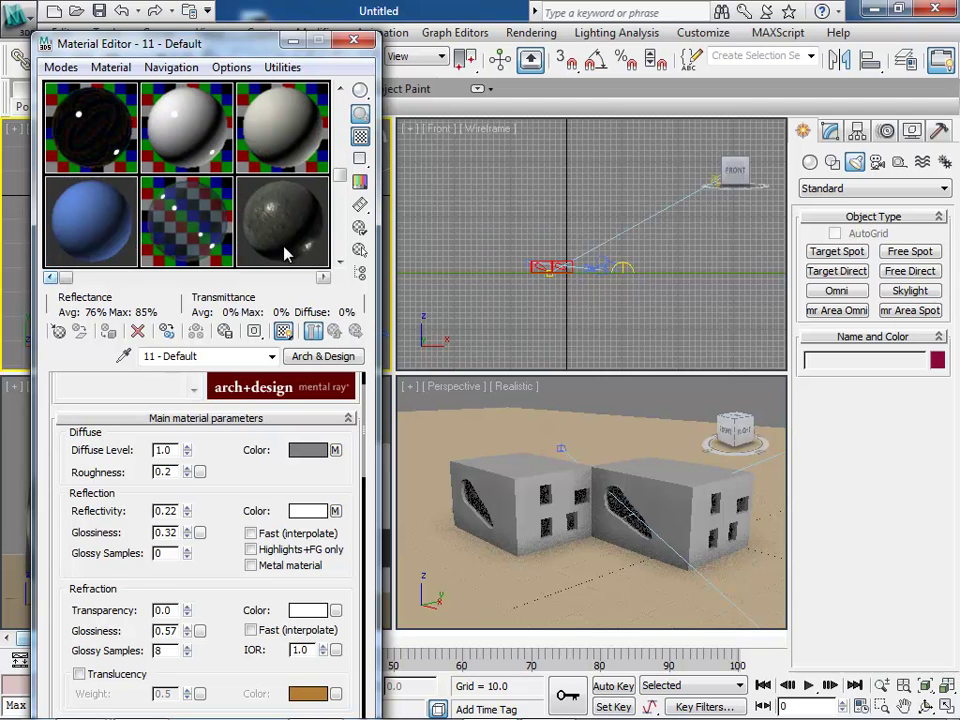
{"action": "left_click", "coordinate": [340, 262]}
{"action": "left_click", "coordinate": [193, 236]}
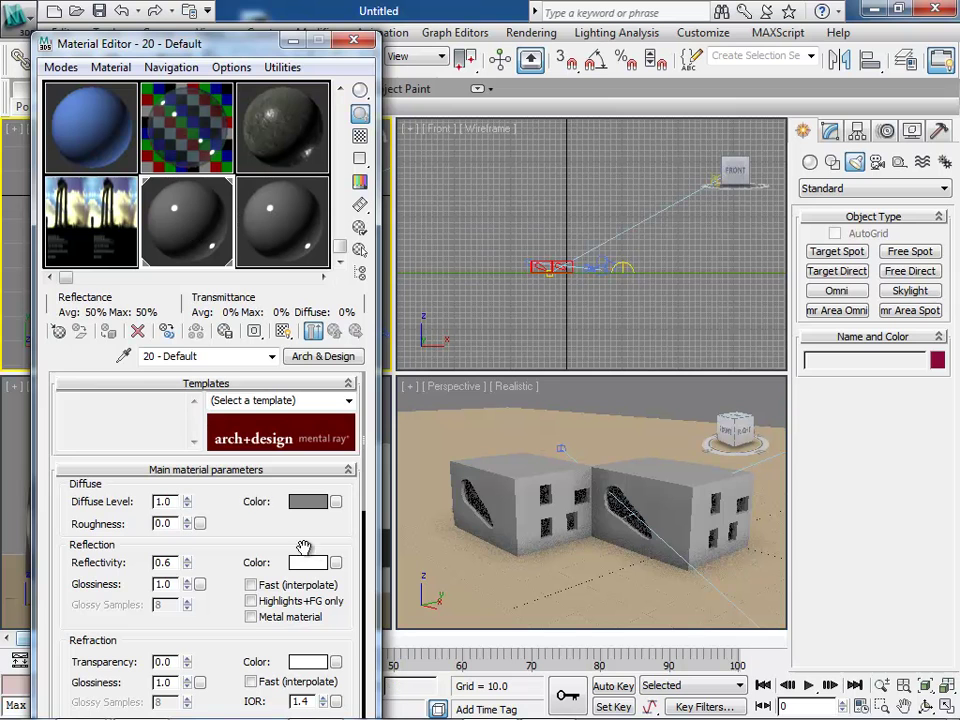
{"action": "left_click_drag", "start_coordinate": [363, 487], "coordinate": [370, 541]}
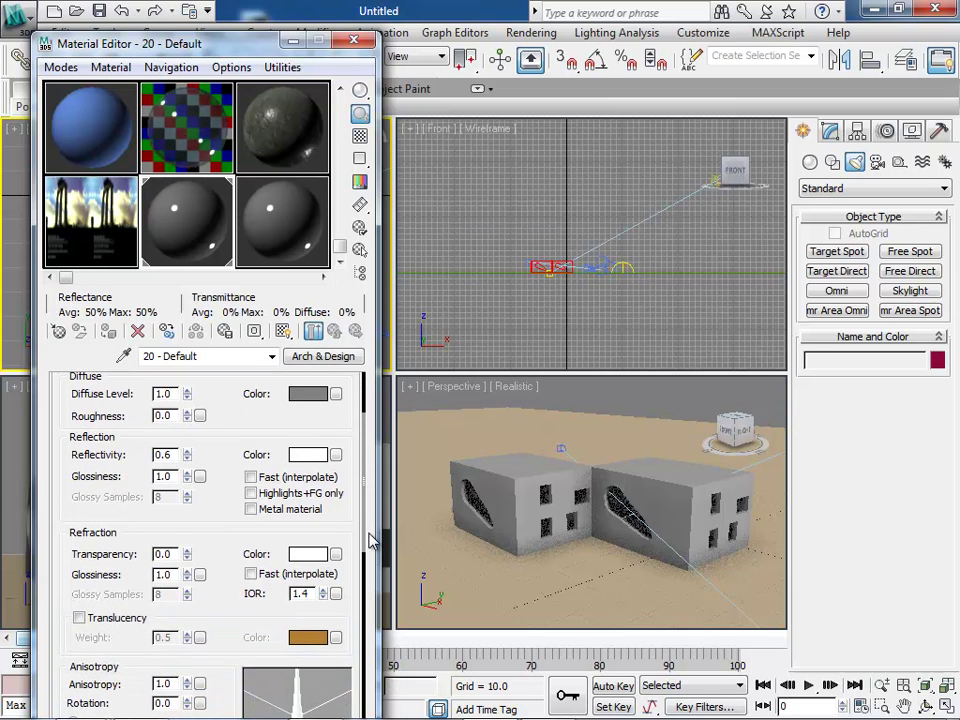
Set the 20 - Default reflection glossiness to 0.7 and diffuse roughness to 0.5.
{"action": "left_click_drag", "start_coordinate": [189, 485], "coordinate": [191, 489]}
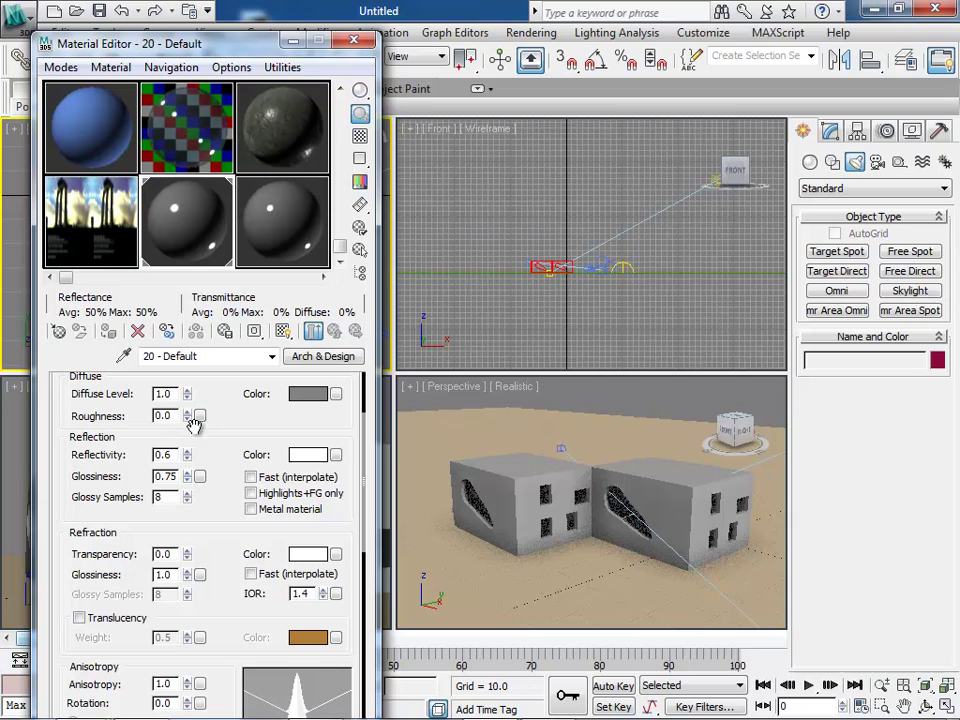
{"action": "left_click_drag", "start_coordinate": [189, 418], "coordinate": [191, 421]}
{"action": "left_click_drag", "start_coordinate": [190, 416], "coordinate": [190, 413]}
{"action": "left_click", "coordinate": [188, 481]}
{"action": "left_click_drag", "start_coordinate": [188, 481], "coordinate": [188, 488]}
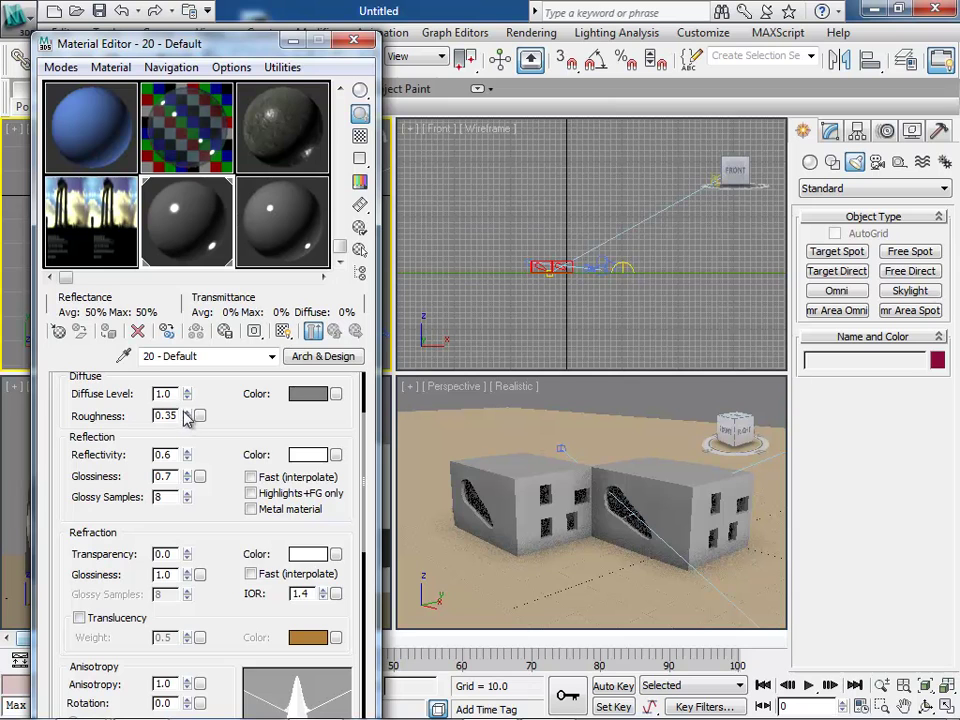
{"action": "left_click_drag", "start_coordinate": [190, 419], "coordinate": [189, 418]}
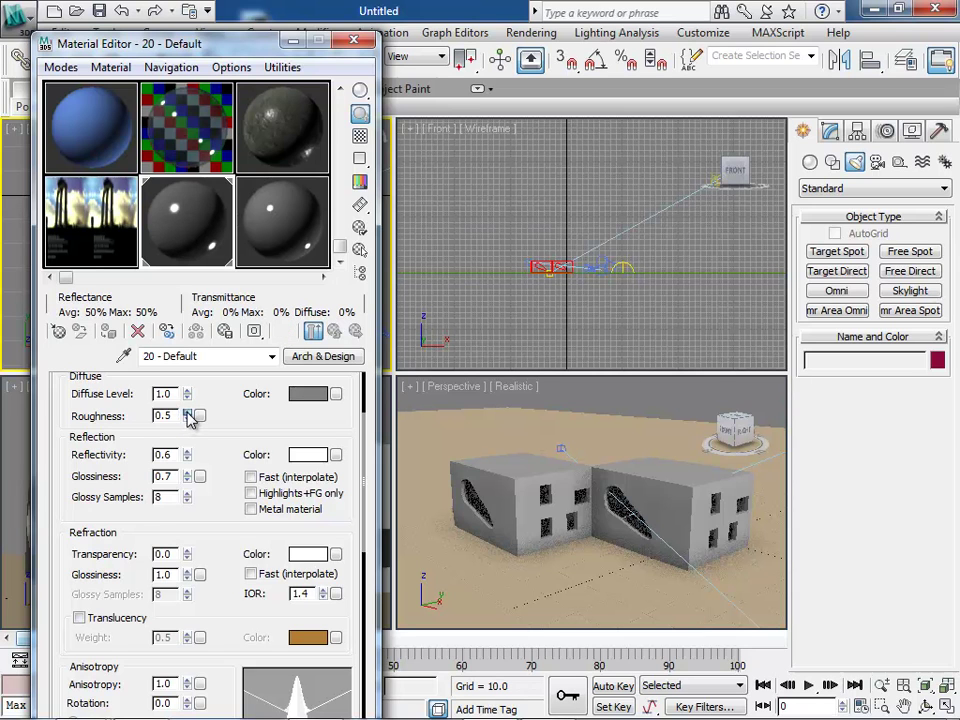
Make the left viewport active for rendering.
{"action": "left_click", "coordinate": [426, 392]}
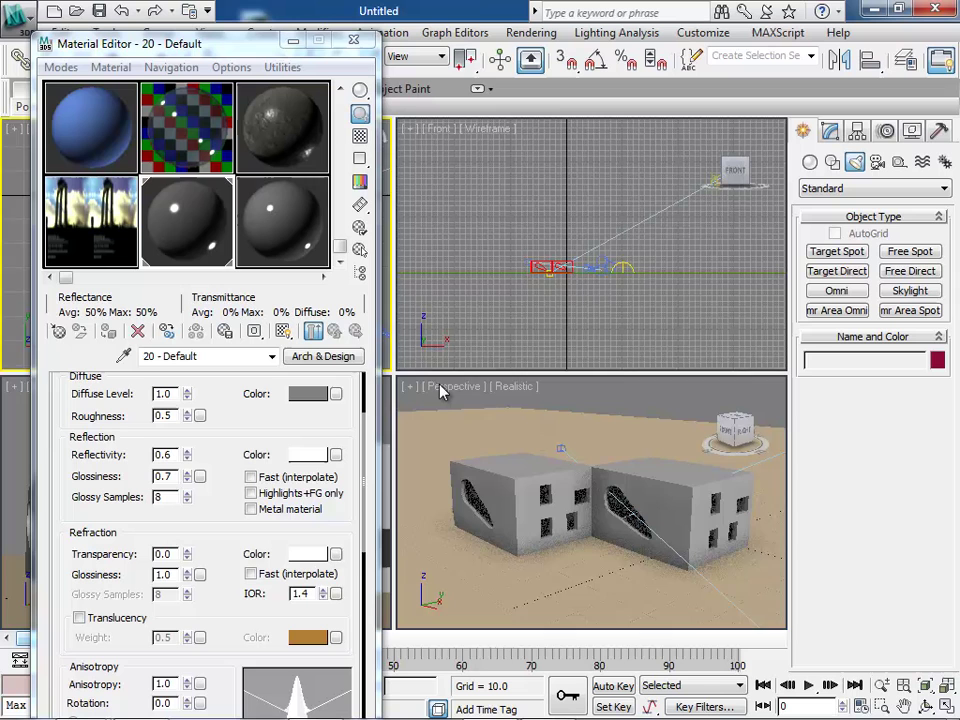
{"action": "left_click", "coordinate": [10, 423]}
{"action": "left_click", "coordinate": [520, 33]}
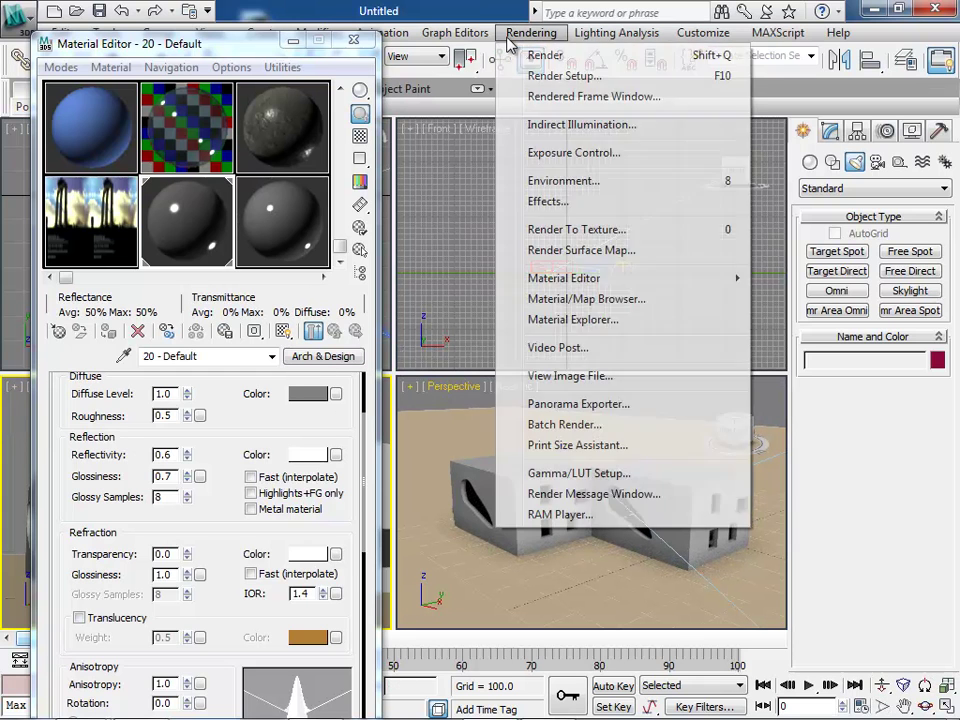
Render the camera view, dismissing the mental ray error message and closing the frame window.
{"action": "left_click", "coordinate": [568, 57]}
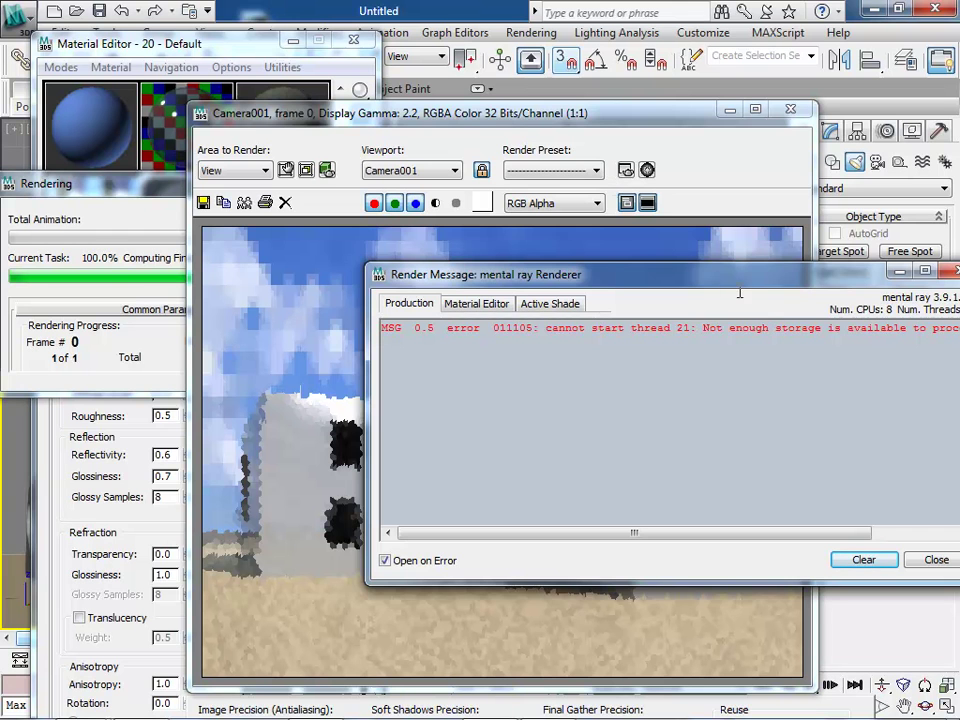
{"action": "left_click_drag", "start_coordinate": [692, 281], "coordinate": [438, 204]}
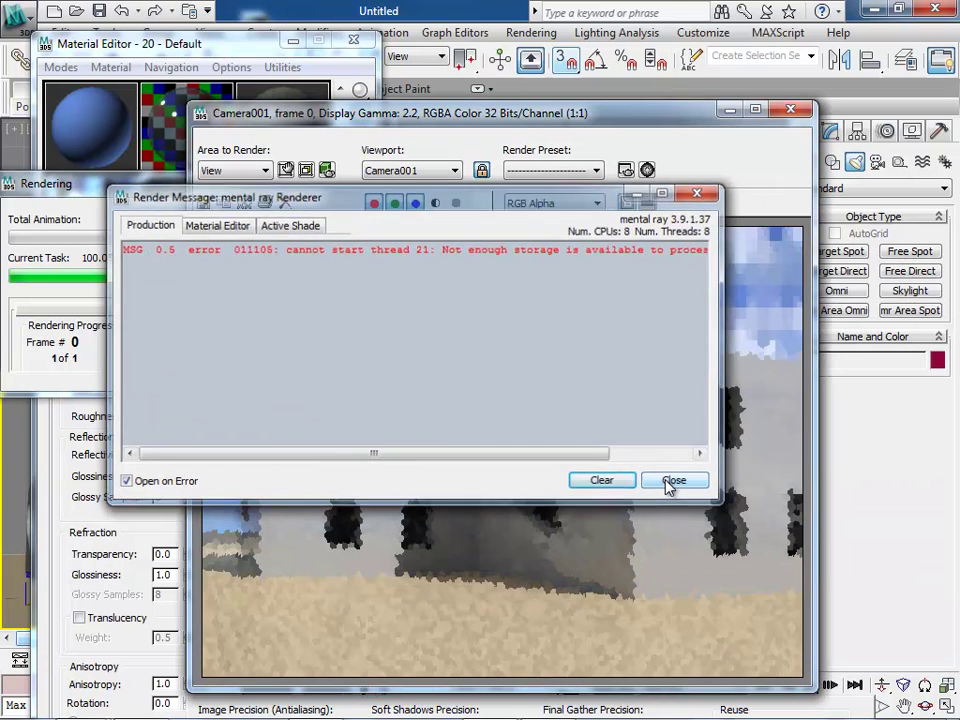
{"action": "left_click", "coordinate": [673, 481]}
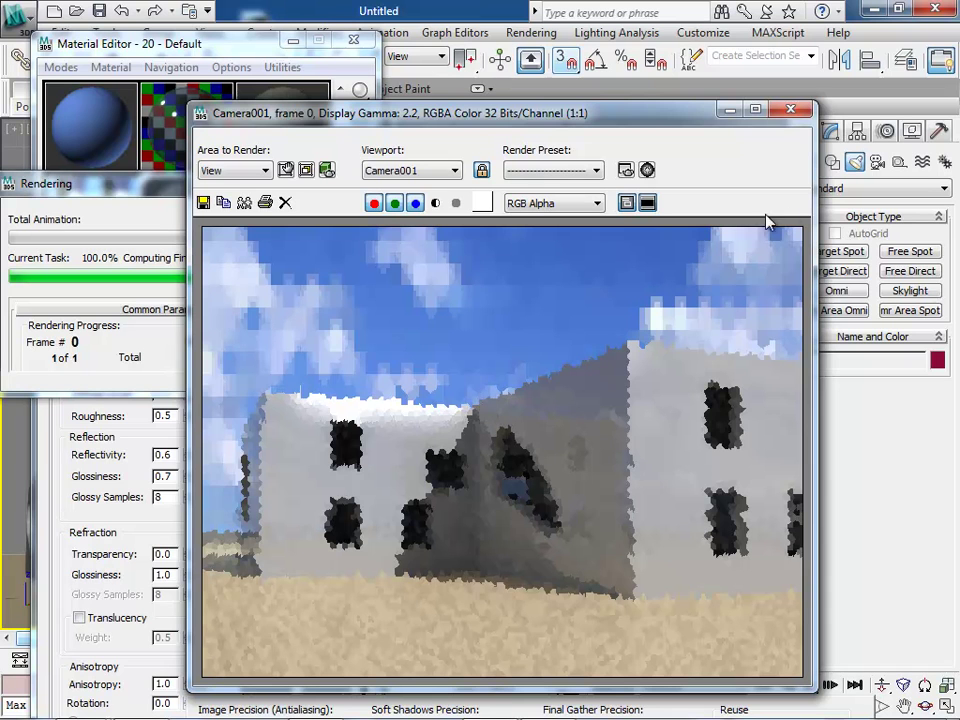
{"action": "left_click", "coordinate": [122, 358]}
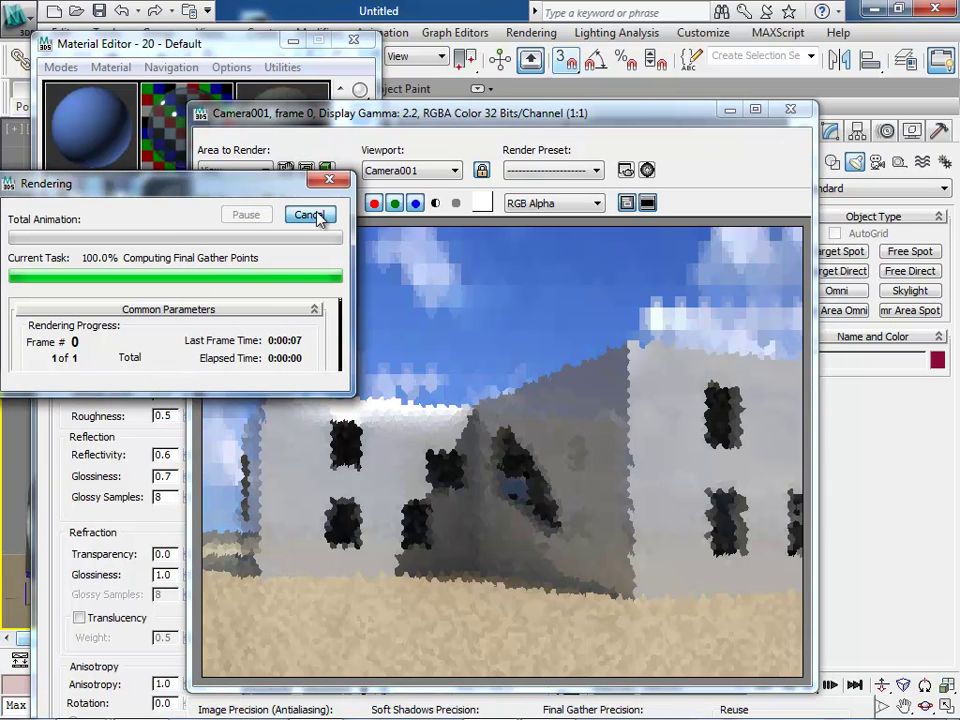
{"action": "left_click", "coordinate": [790, 108]}
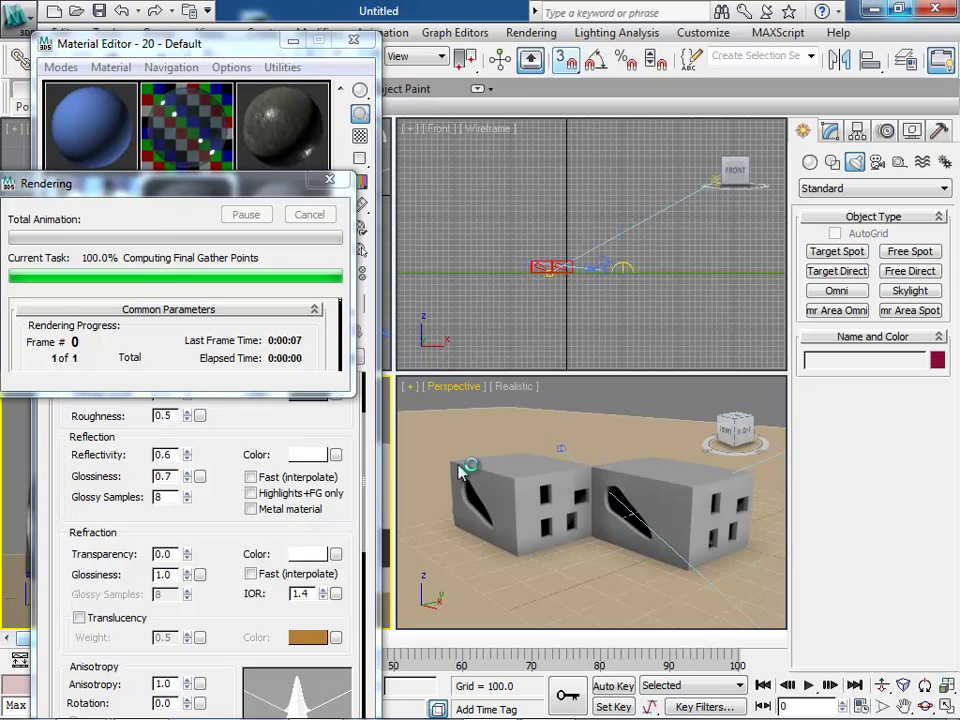
End the frozen 3ds Max Design task from Windows Task Manager.
{"action": "key", "text": "ctrl+shift+Escape"}
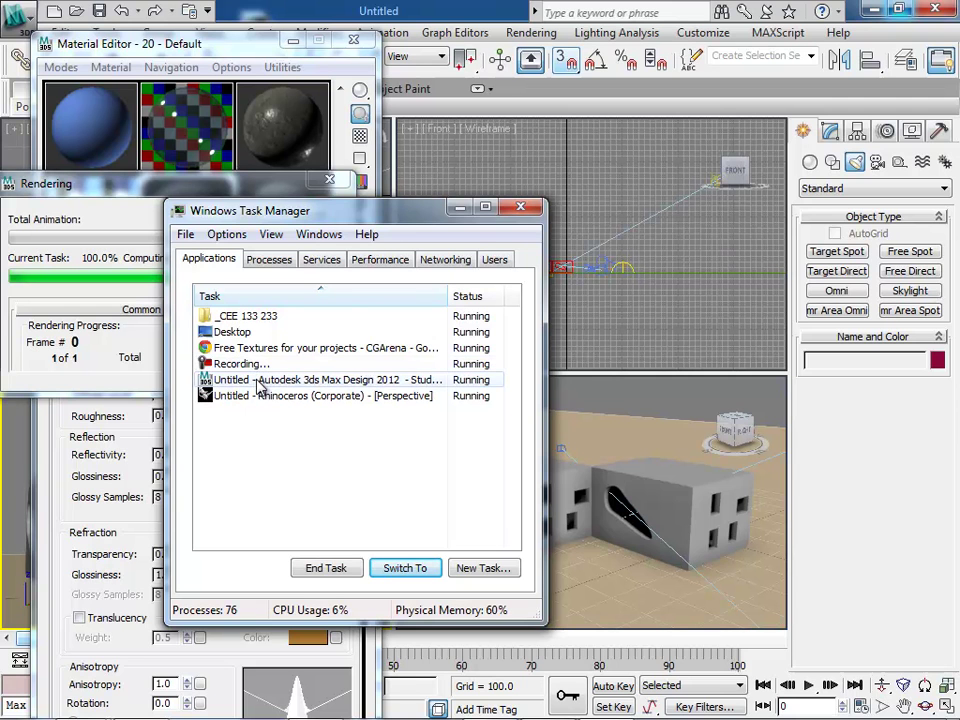
{"action": "left_click", "coordinate": [258, 383]}
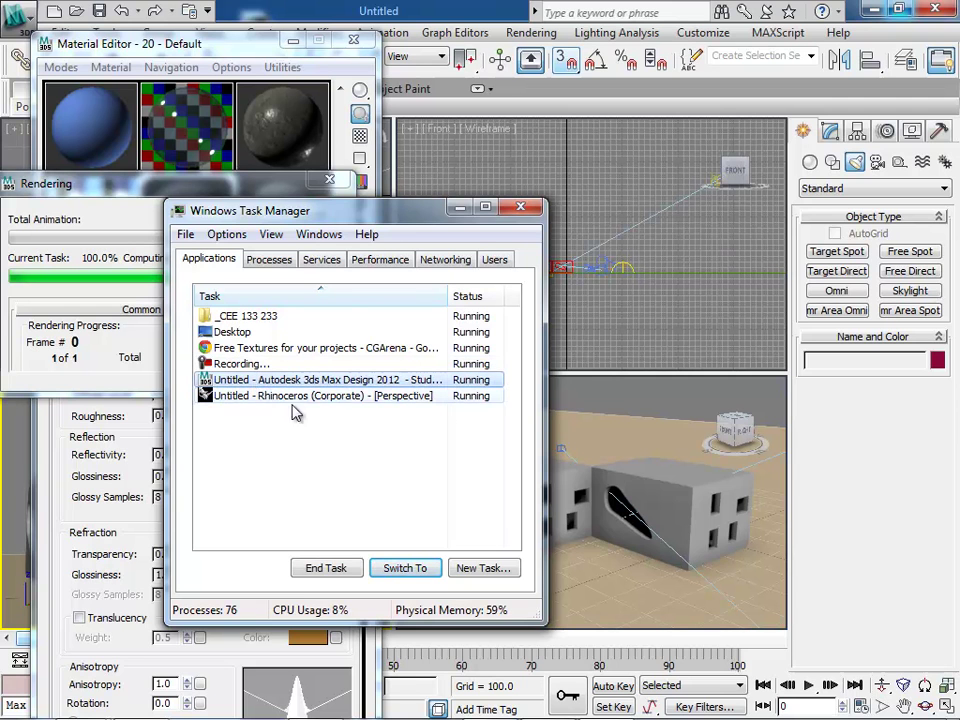
{"action": "left_click", "coordinate": [325, 568]}
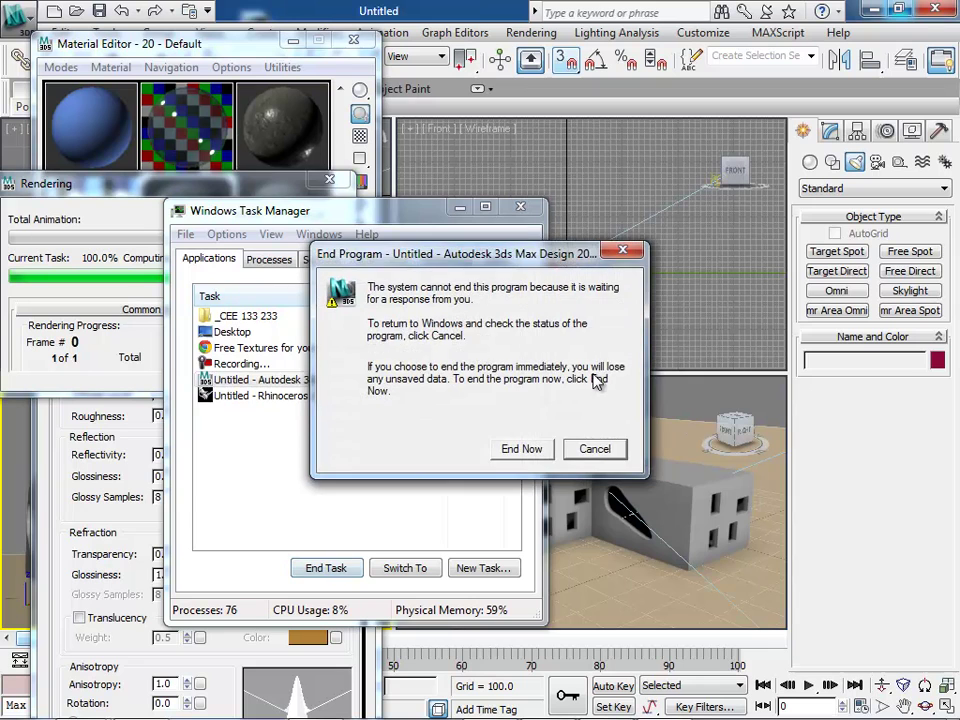
{"action": "left_click_drag", "start_coordinate": [523, 324], "coordinate": [708, 298]}
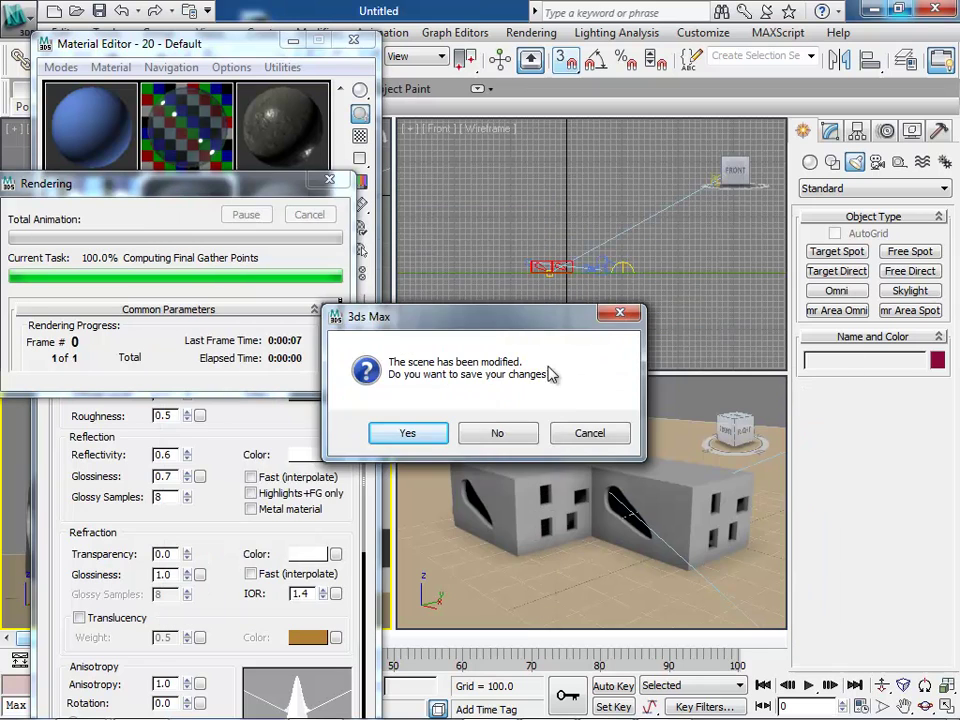
Agree to save the modified scene and save it under the file name 'test 4'.
{"action": "left_click", "coordinate": [428, 441]}
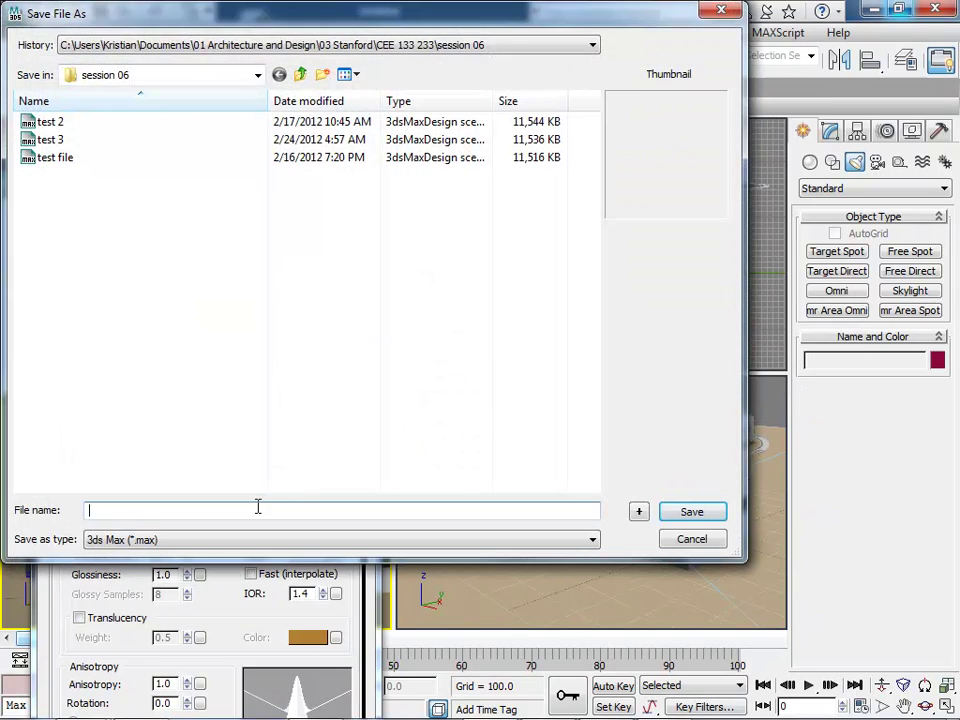
{"action": "type", "text": "test"}
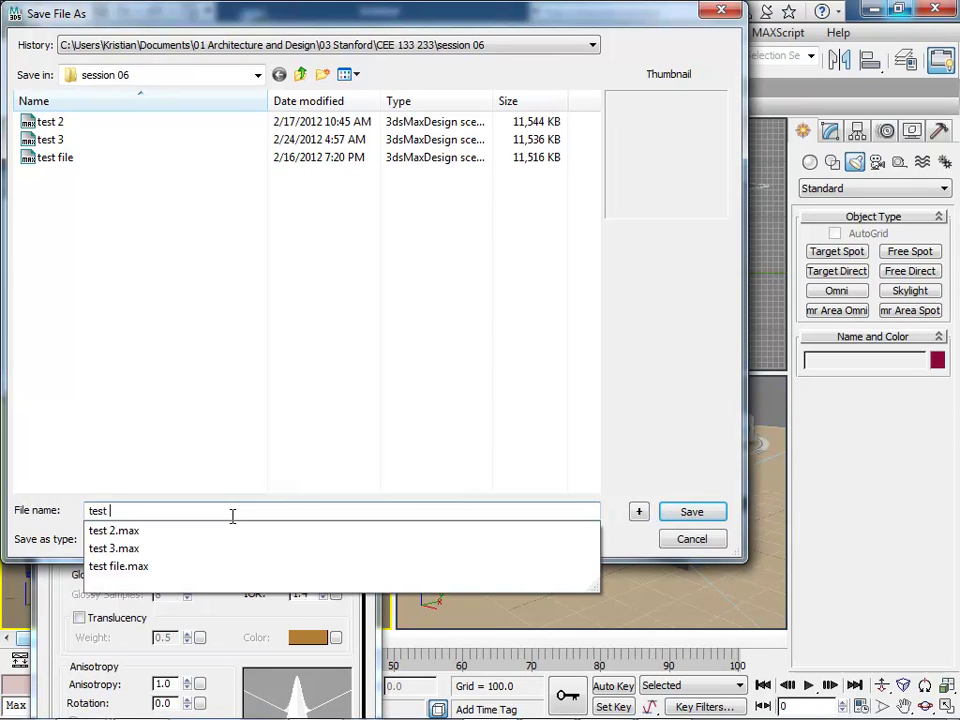
{"action": "type", "text": " 4"}
{"action": "left_click", "coordinate": [697, 513]}
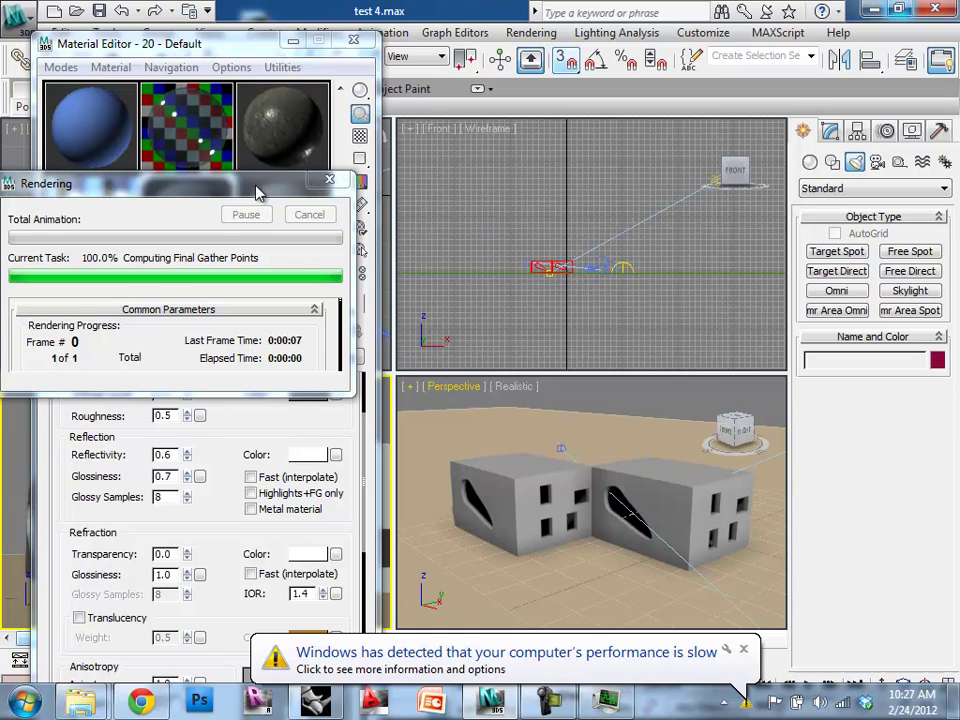
Force-quit the stalled 3ds Max Design via Task Manager, declining to save the material library.
{"action": "left_click_drag", "start_coordinate": [321, 184], "coordinate": [483, 175]}
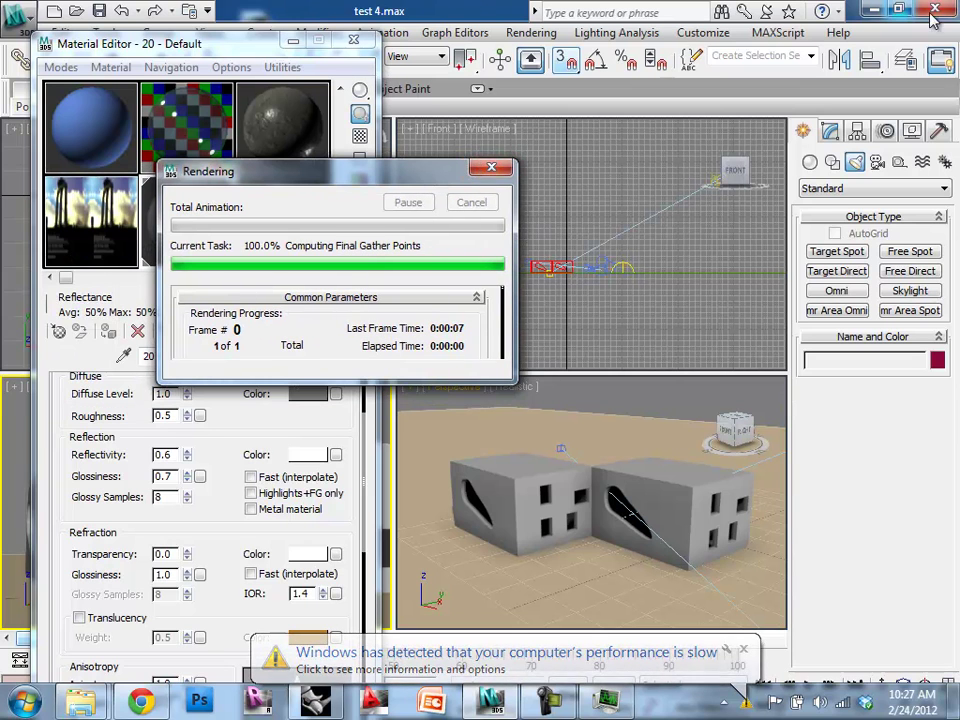
{"action": "key", "text": "ctrl+shift+Escape"}
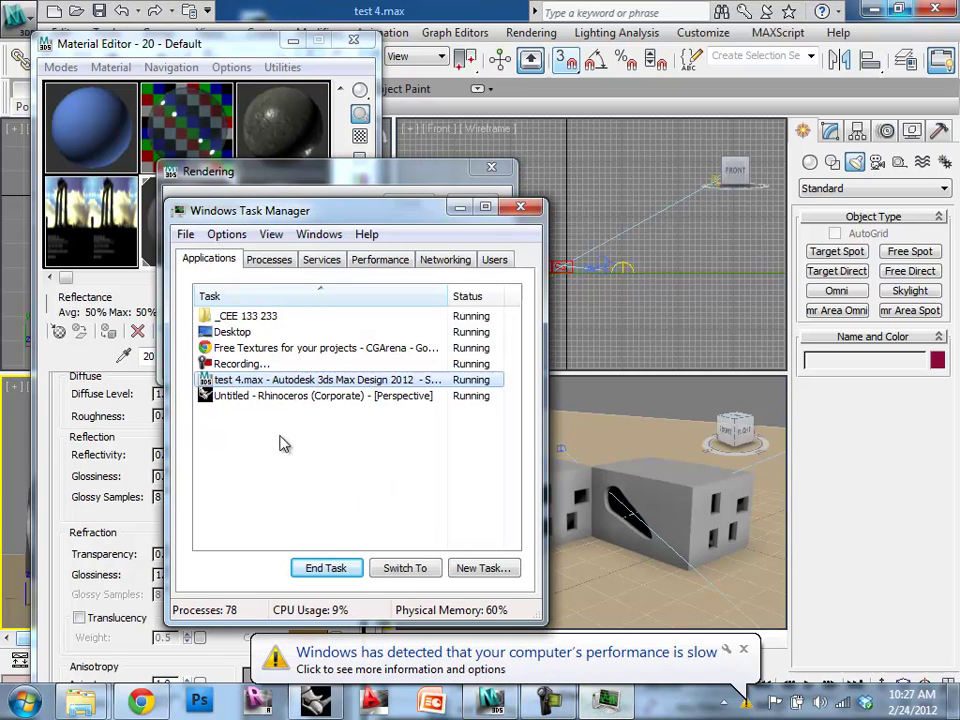
{"action": "left_click", "coordinate": [328, 568]}
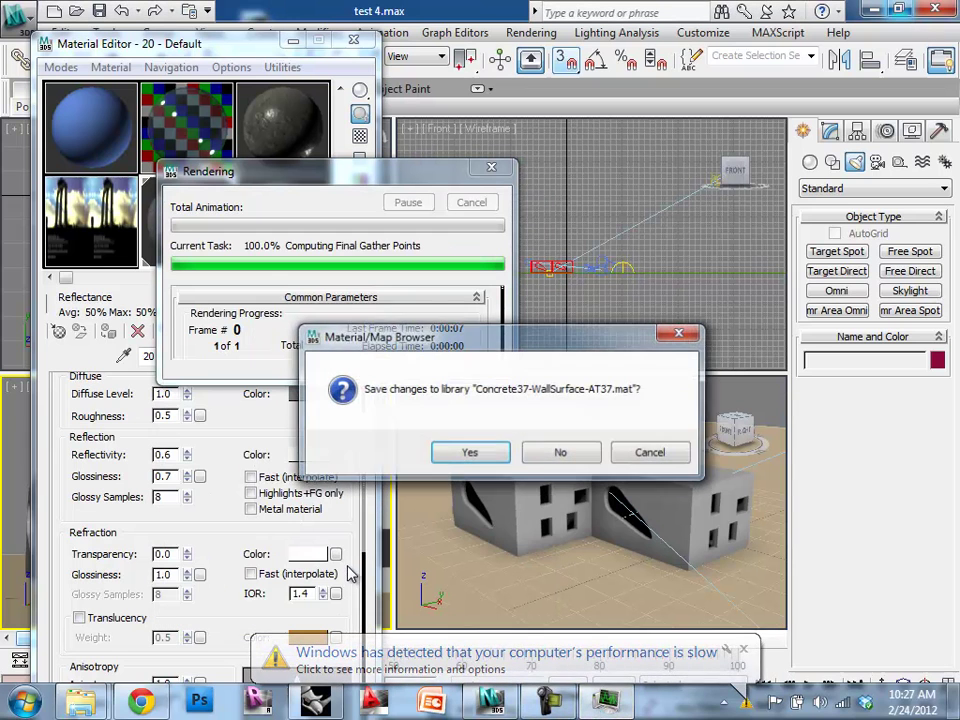
{"action": "left_click", "coordinate": [561, 452]}
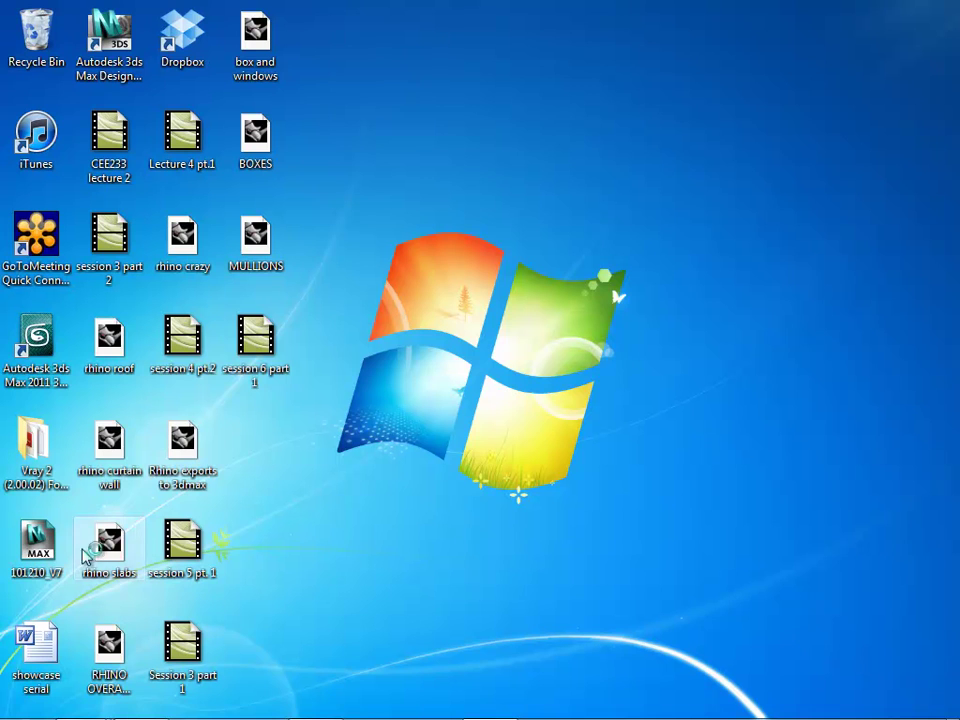
Relaunch Autodesk 3ds Max Design 2012 from its desktop shortcut.
{"action": "double_click", "coordinate": [120, 48]}
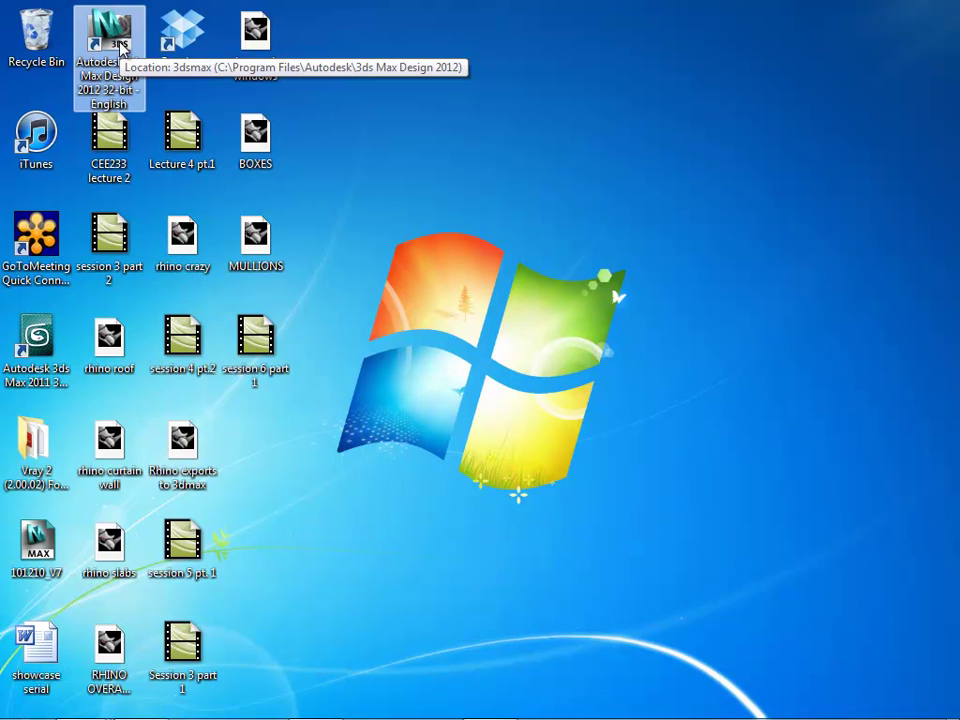
{"action": "double_click", "coordinate": [120, 47]}
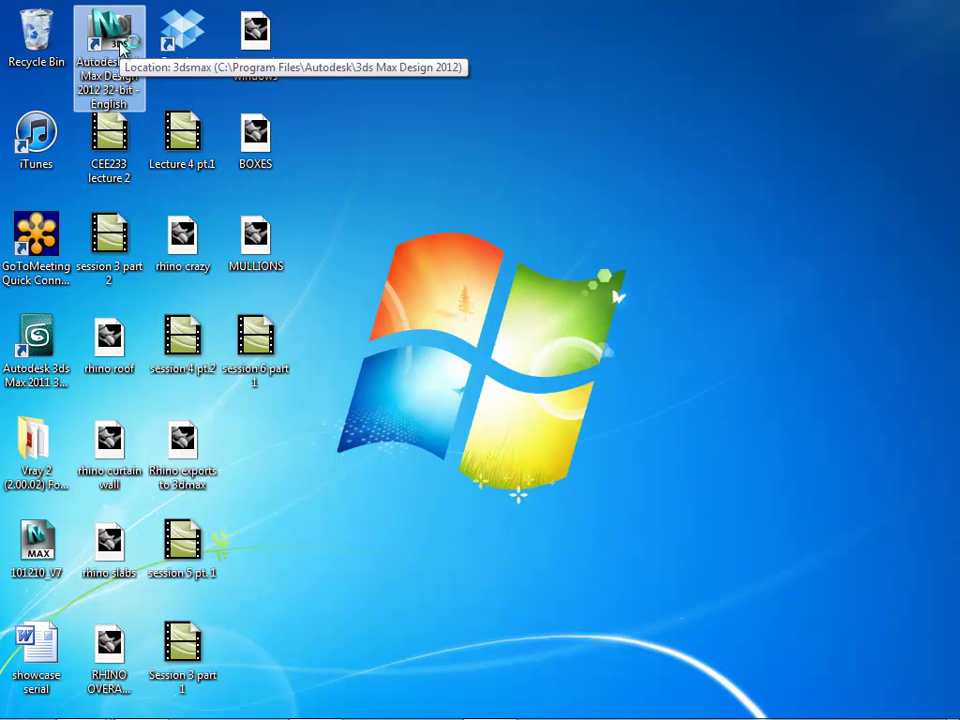
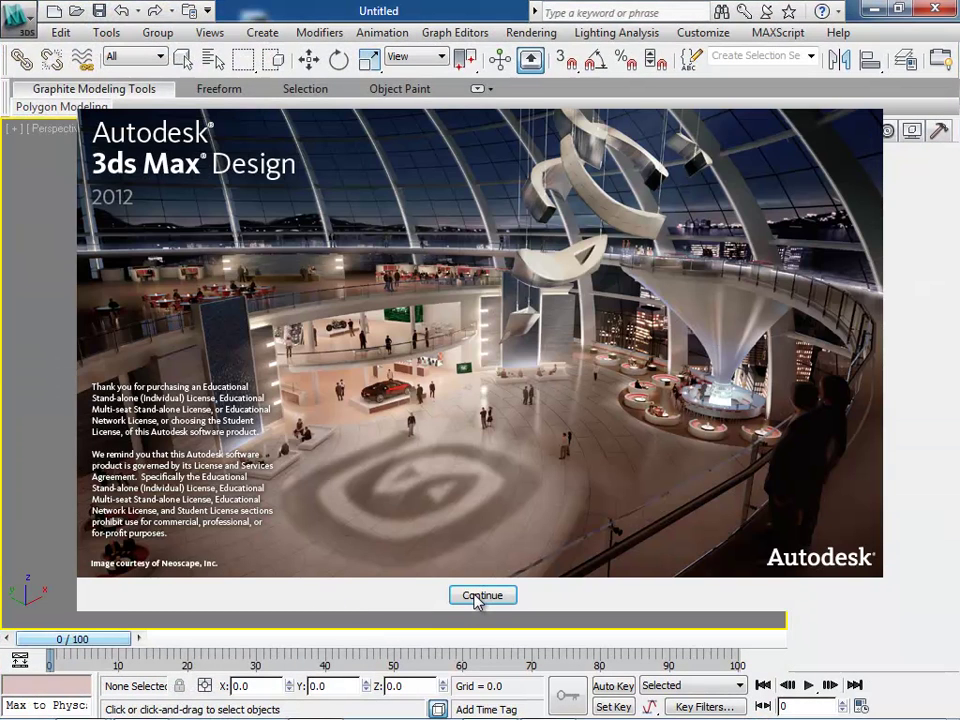
Reopen the recent scene test 4.max from the Welcome dialog, past the splash screen.
{"action": "left_click", "coordinate": [474, 597]}
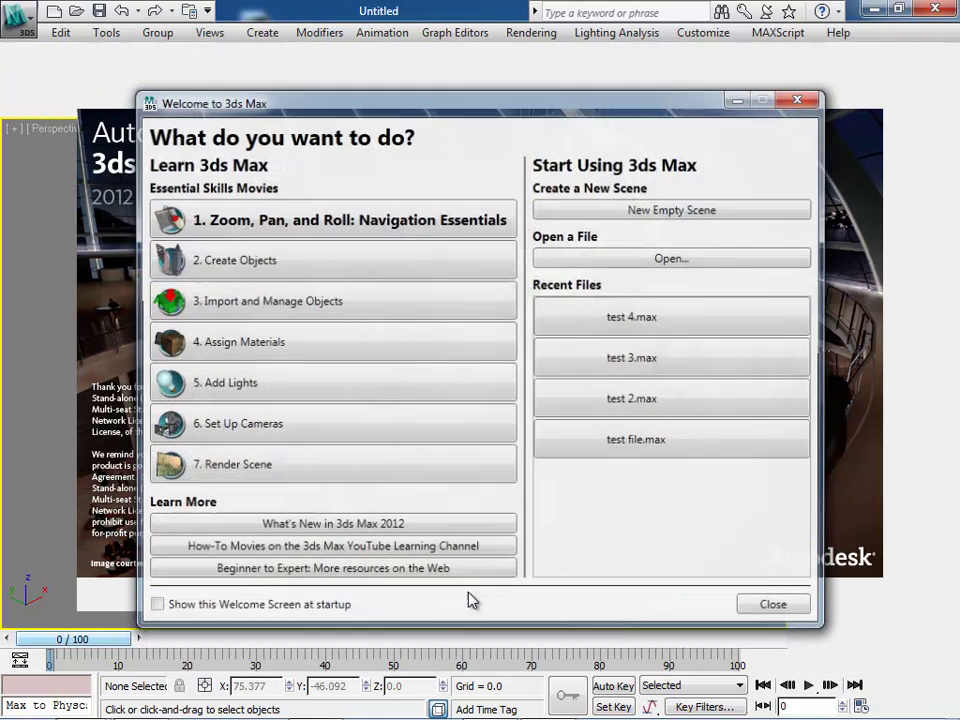
{"action": "left_click", "coordinate": [676, 318]}
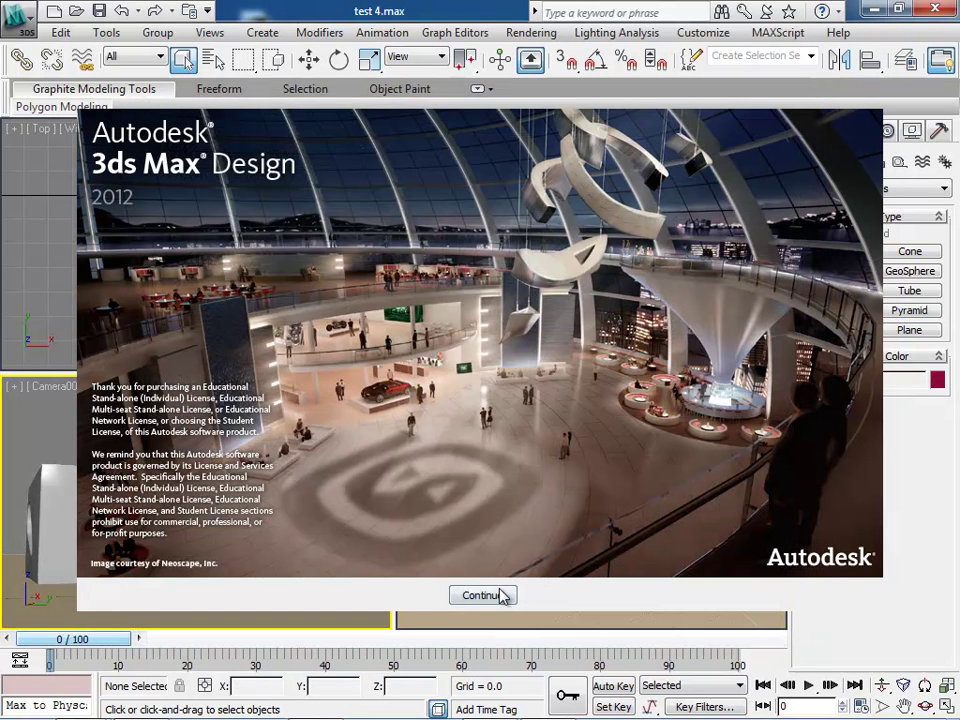
{"action": "left_click", "coordinate": [482, 595]}
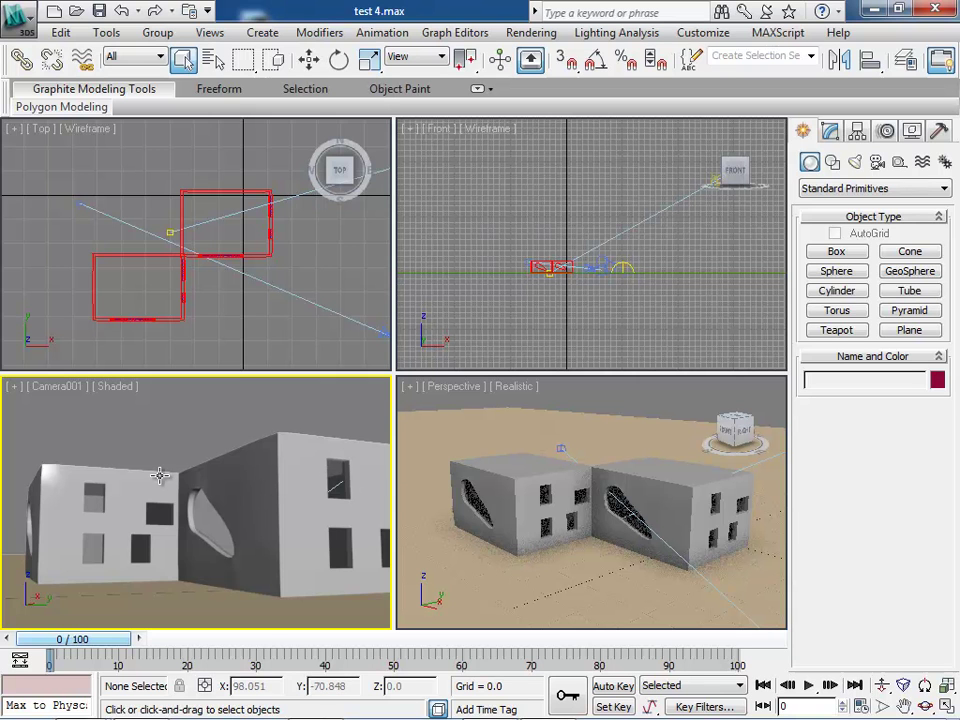
In the Material Editor, lower material 20 - Default's diffuse roughness to about 0.08.
{"action": "key", "text": "m"}
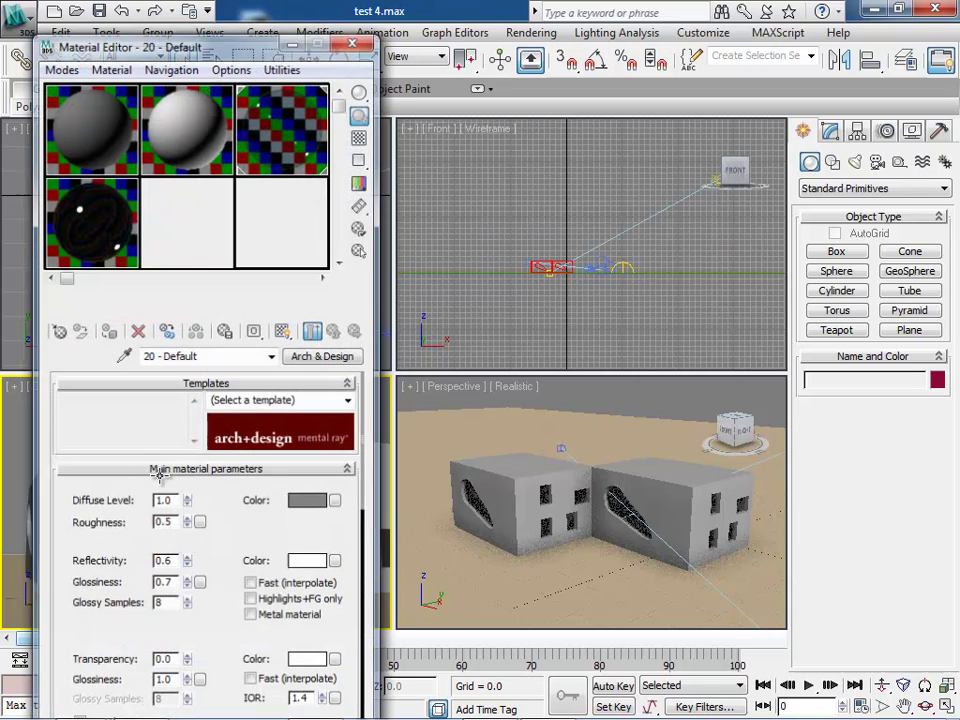
{"action": "left_click", "coordinate": [341, 258]}
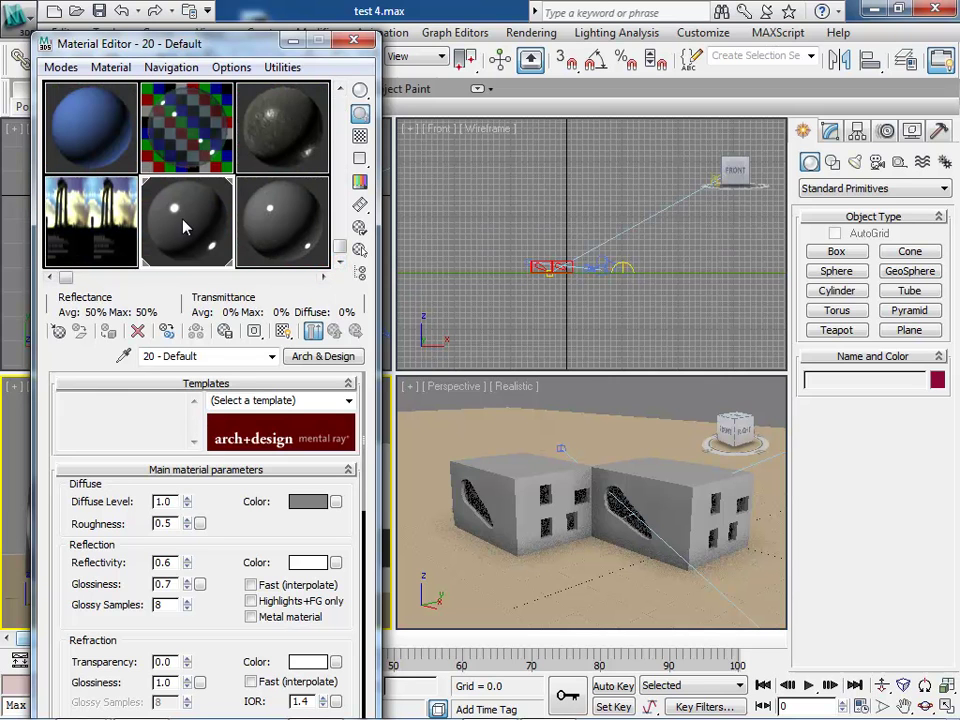
{"action": "left_click", "coordinate": [187, 527]}
{"action": "left_click_drag", "start_coordinate": [188, 527], "coordinate": [188, 527]}
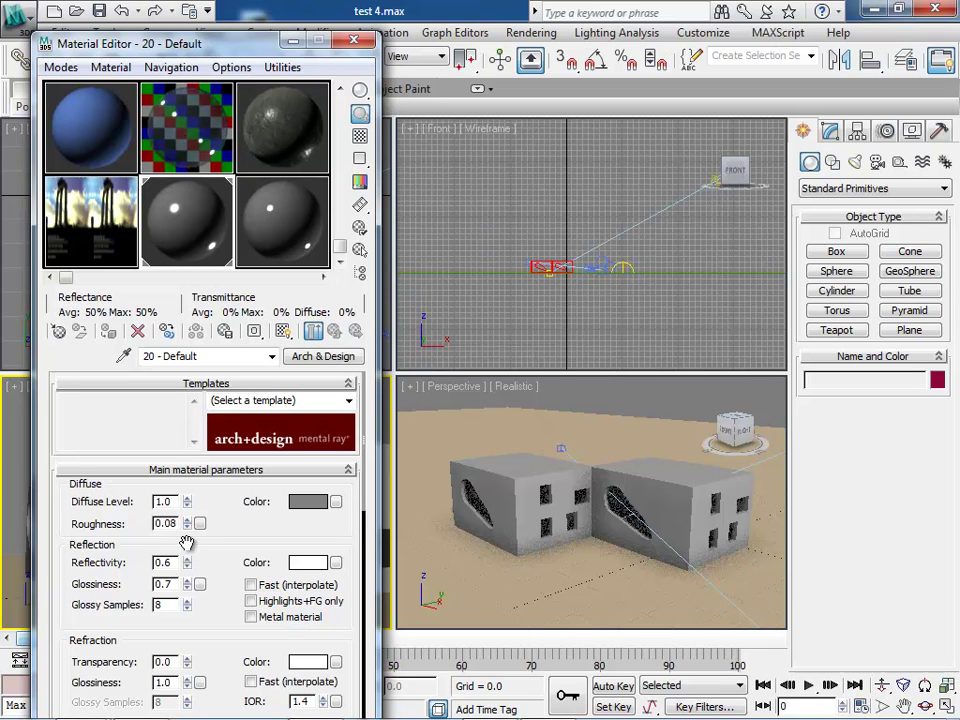
{"action": "mouse_move", "coordinate": [188, 587]}
{"action": "left_mouse_down"}
{"action": "mouse_move", "coordinate": [191, 595]}
{"action": "mouse_move", "coordinate": [186, 579]}
{"action": "mouse_move", "coordinate": [185, 592]}
{"action": "left_mouse_up"}
{"action": "left_click", "coordinate": [189, 589]}
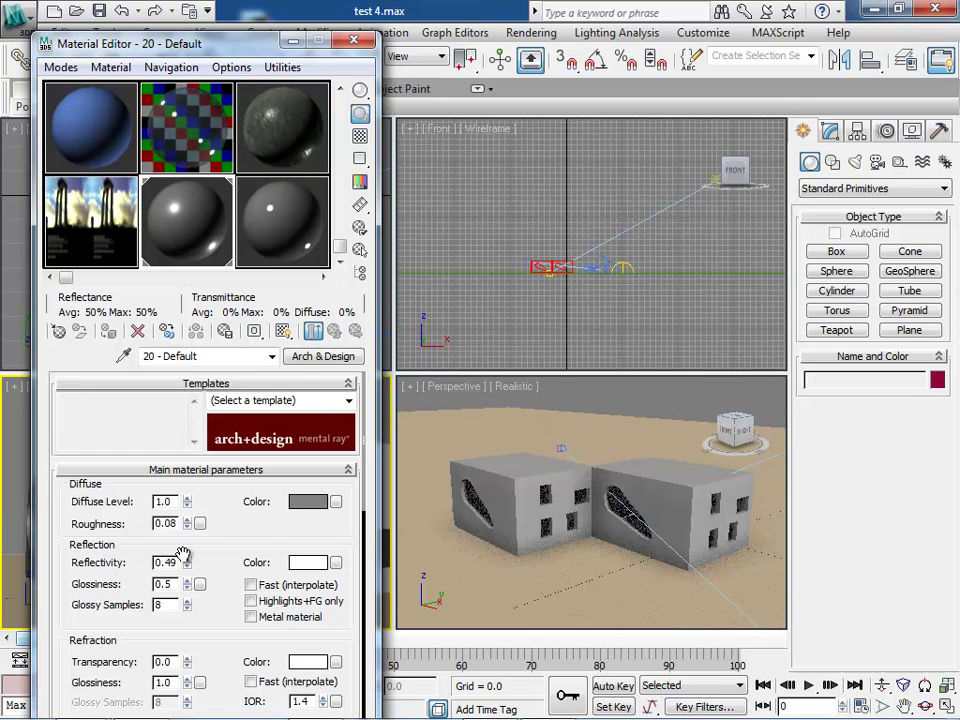
Set its glossy samples to 6, reflectivity to 0.57 and reflection glossiness to 0.11.
{"action": "left_click", "coordinate": [187, 608]}
{"action": "left_click", "coordinate": [187, 608]}
{"action": "left_click", "coordinate": [187, 587]}
{"action": "left_click_drag", "start_coordinate": [187, 588], "coordinate": [188, 586]}
{"action": "left_click", "coordinate": [186, 590]}
{"action": "left_click", "coordinate": [187, 559]}
{"action": "left_click", "coordinate": [187, 560]}
{"action": "left_click", "coordinate": [188, 580]}
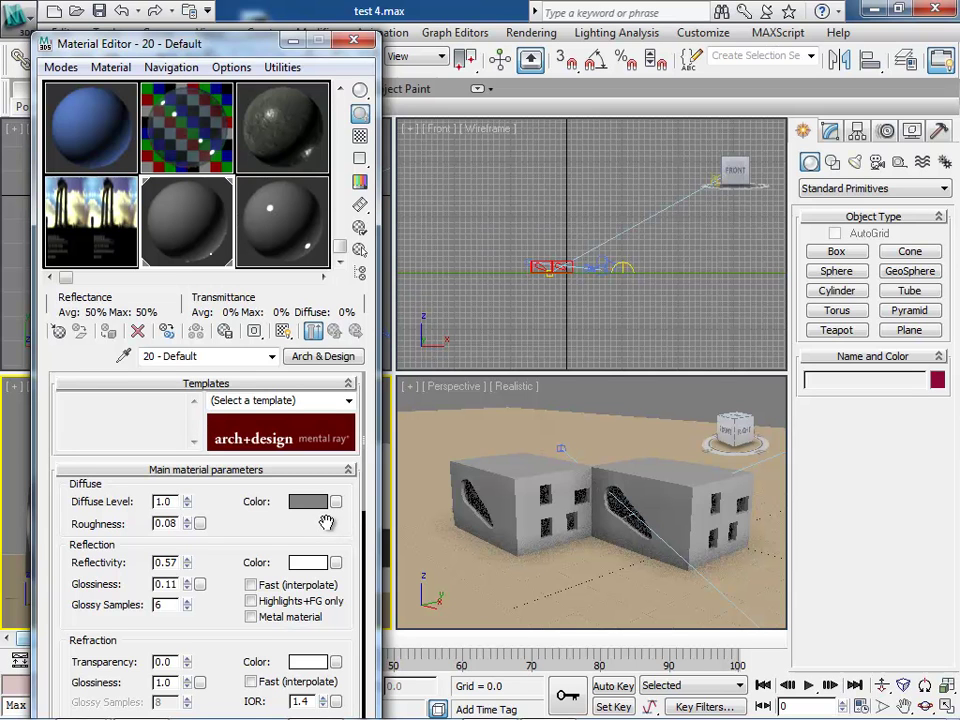
{"action": "left_click_drag", "start_coordinate": [370, 484], "coordinate": [368, 705]}
{"action": "scroll", "coordinate": [281, 501], "scroll_direction": "up", "scroll_amount": 4}
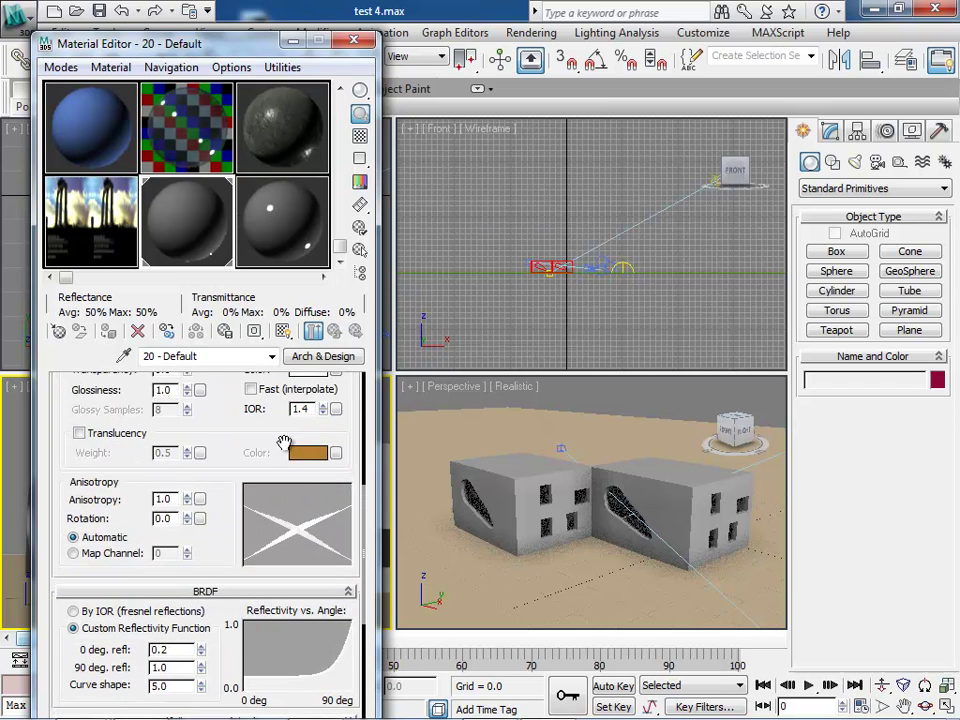
Make masonry material 11 active and open its diffuse tiles map's Advanced Controls.
{"action": "left_click", "coordinate": [339, 89]}
{"action": "left_click", "coordinate": [339, 89]}
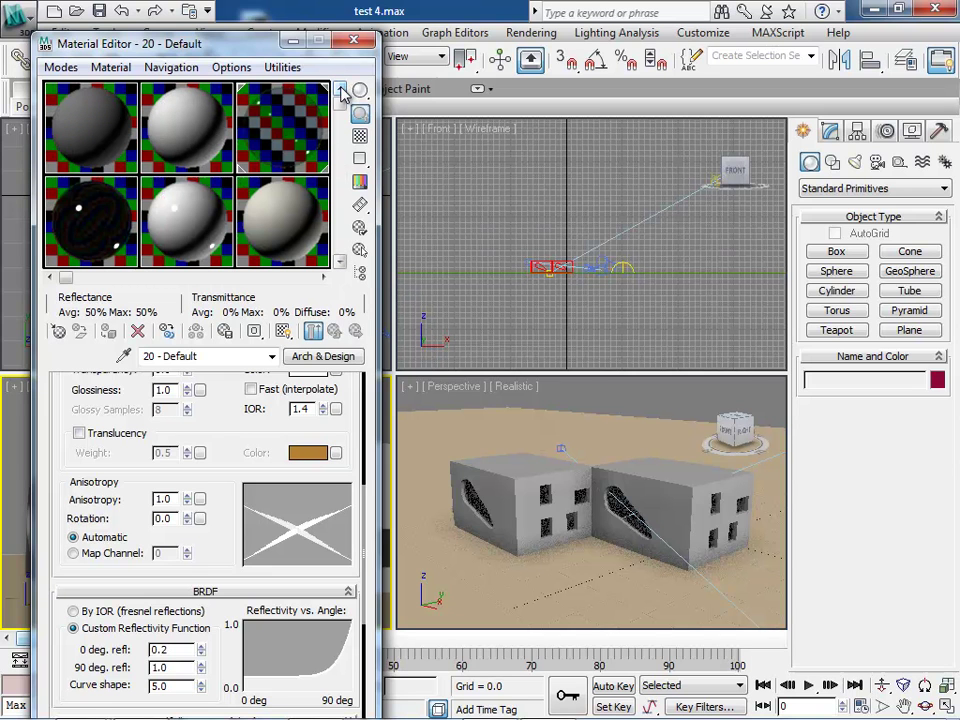
{"action": "left_click", "coordinate": [323, 278]}
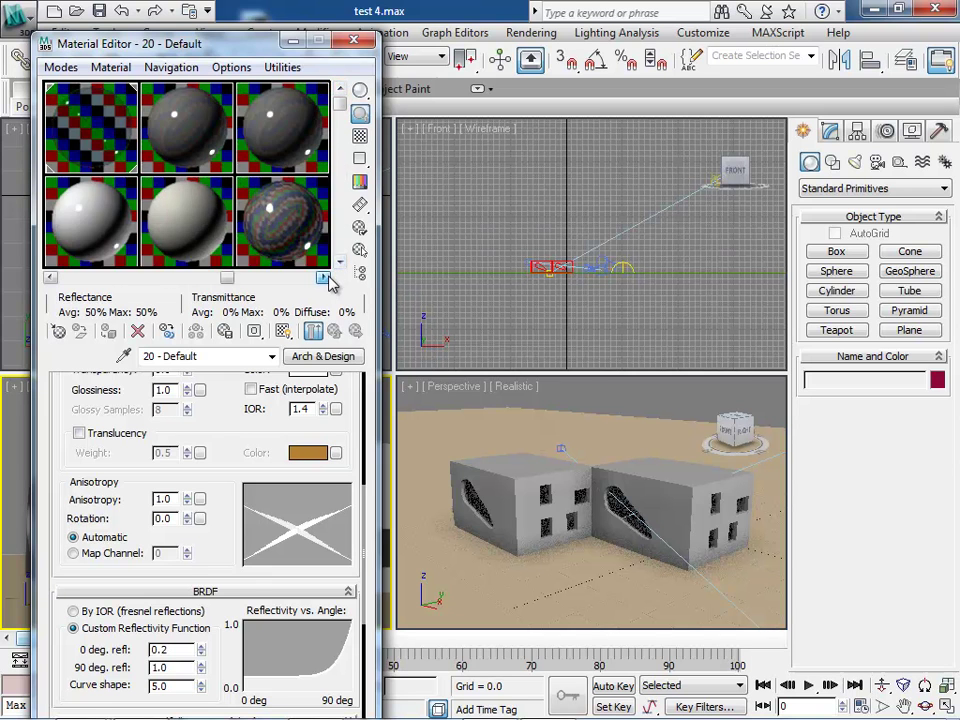
{"action": "left_click", "coordinate": [170, 247]}
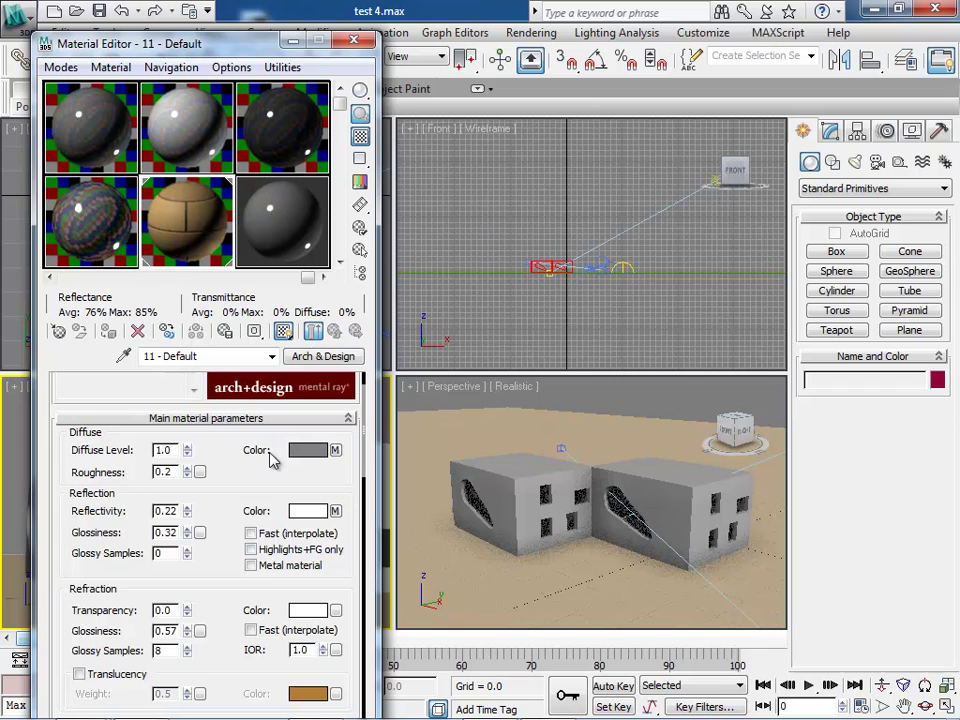
{"action": "left_click_drag", "start_coordinate": [366, 475], "coordinate": [356, 681]}
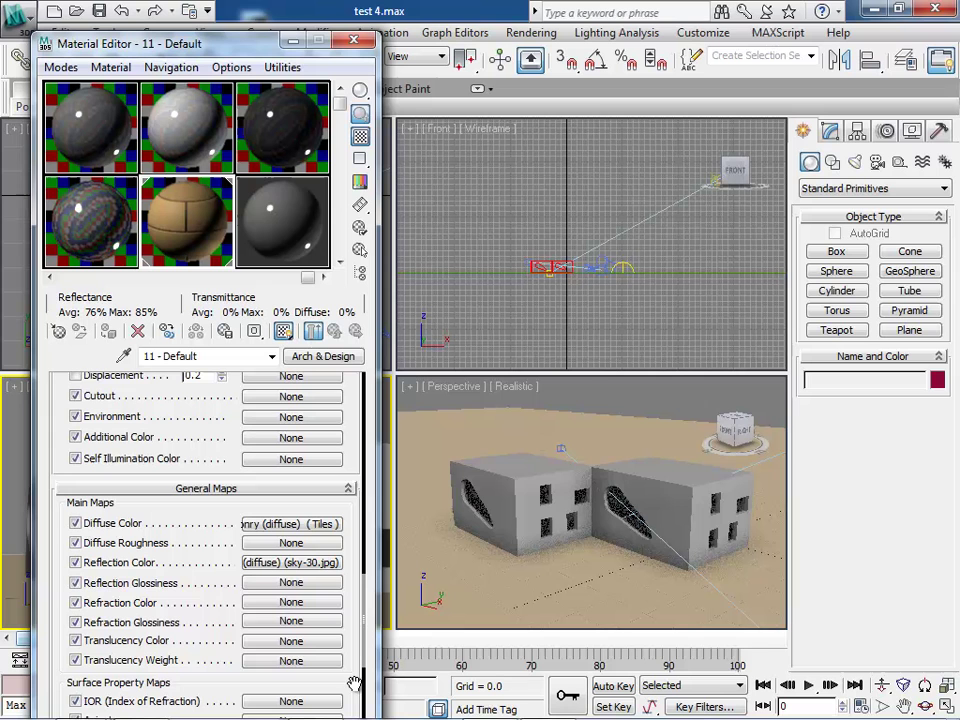
{"action": "left_click", "coordinate": [293, 525]}
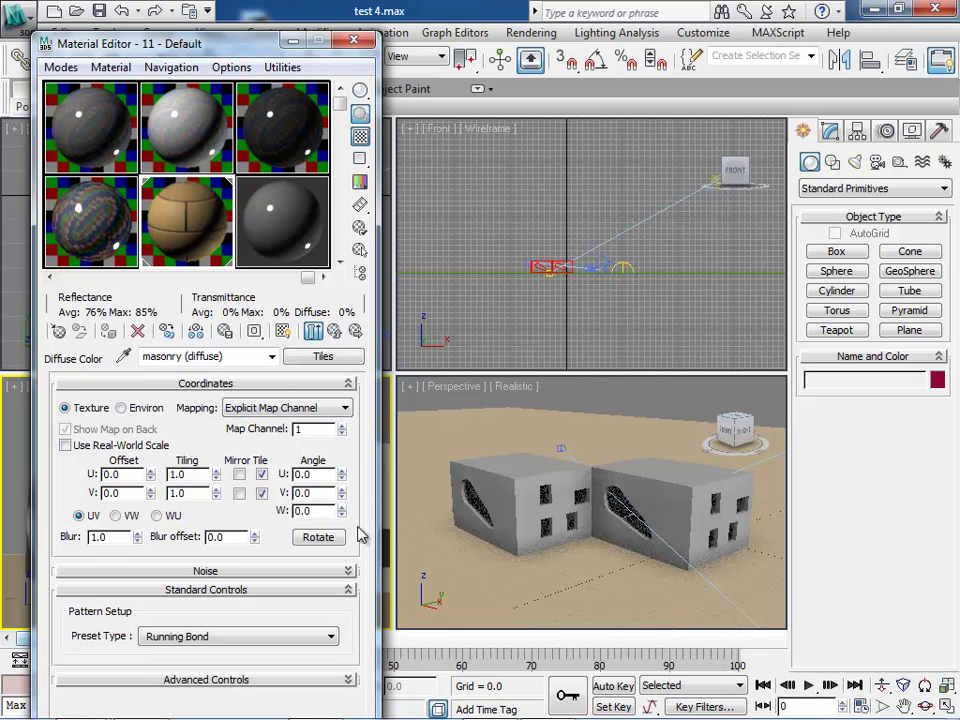
{"action": "left_click", "coordinate": [349, 680]}
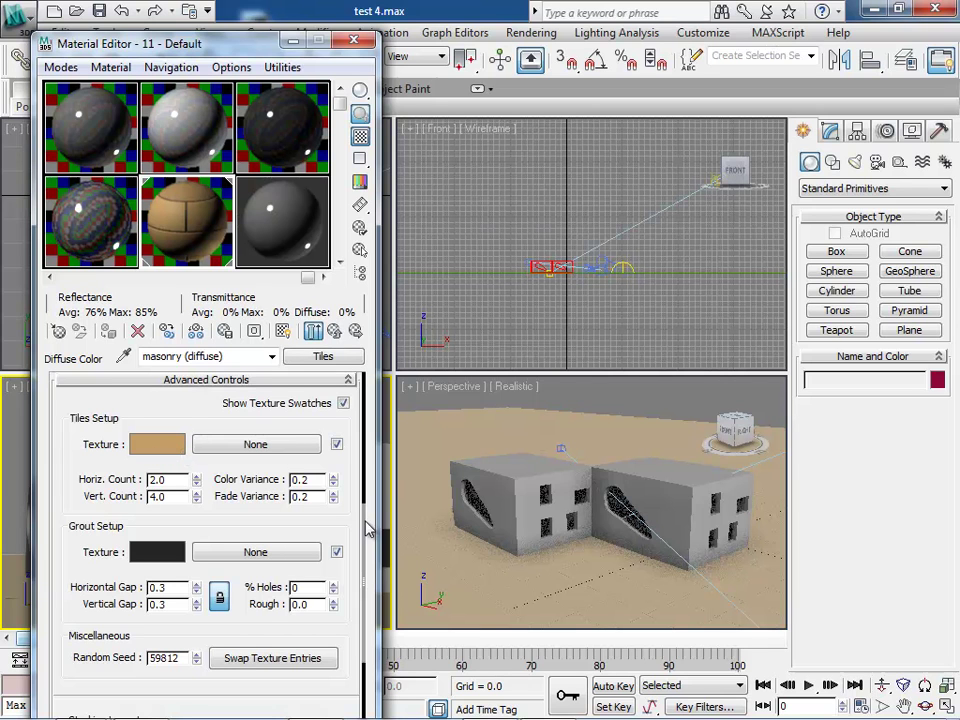
Set the tile Color Variance to 0.0 and close the Material Editor.
{"action": "scroll", "coordinate": [358, 375], "scroll_direction": "up", "scroll_amount": 5}
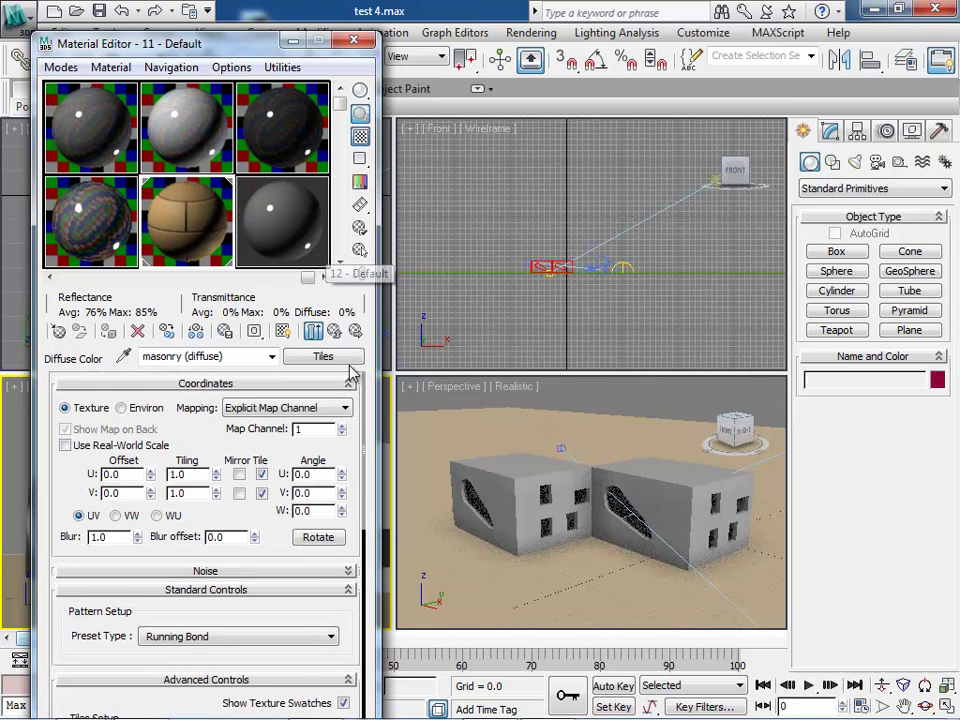
{"action": "scroll", "coordinate": [362, 518], "scroll_direction": "down", "scroll_amount": 5}
{"action": "scroll", "coordinate": [350, 630], "scroll_direction": "down", "scroll_amount": 4}
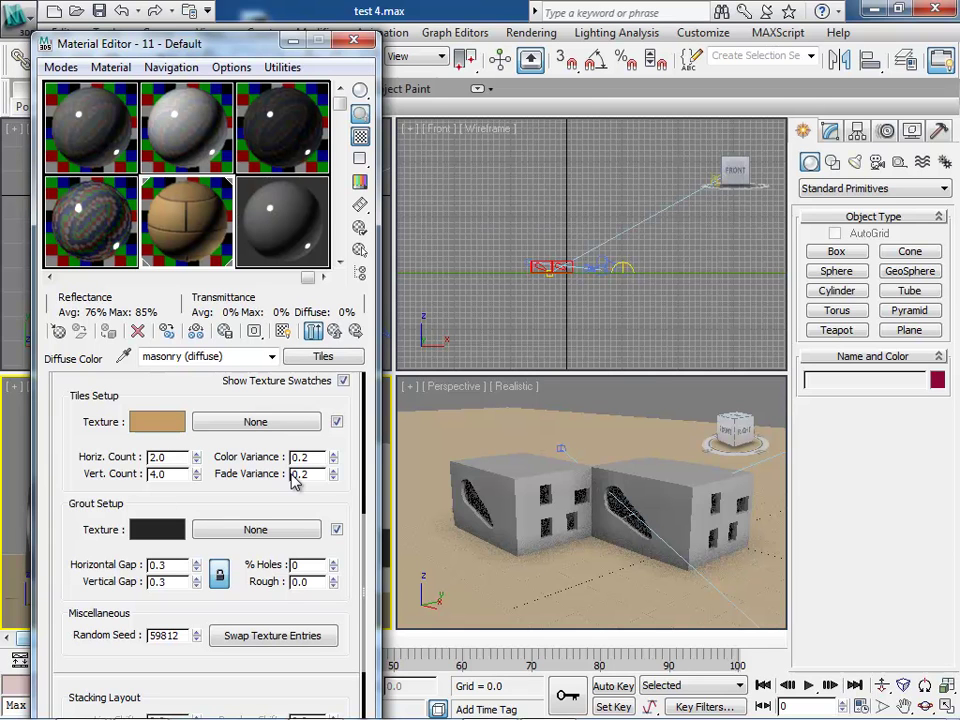
{"action": "left_click", "coordinate": [333, 454]}
{"action": "left_click", "coordinate": [333, 454]}
{"action": "left_click_drag", "start_coordinate": [333, 455], "coordinate": [333, 440]}
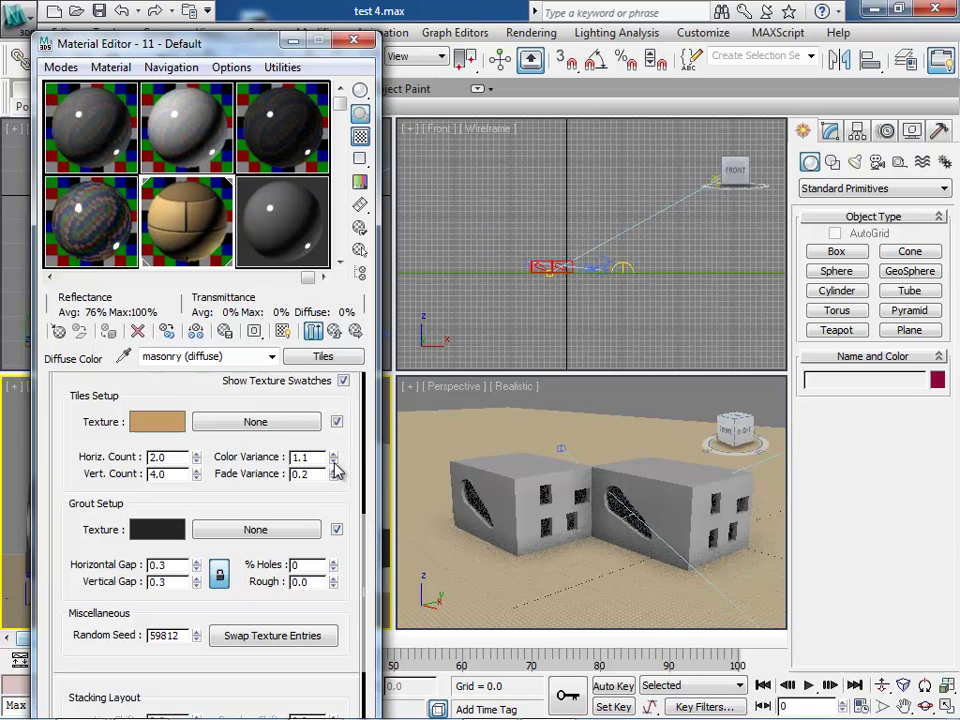
{"action": "left_click_drag", "start_coordinate": [333, 461], "coordinate": [332, 467]}
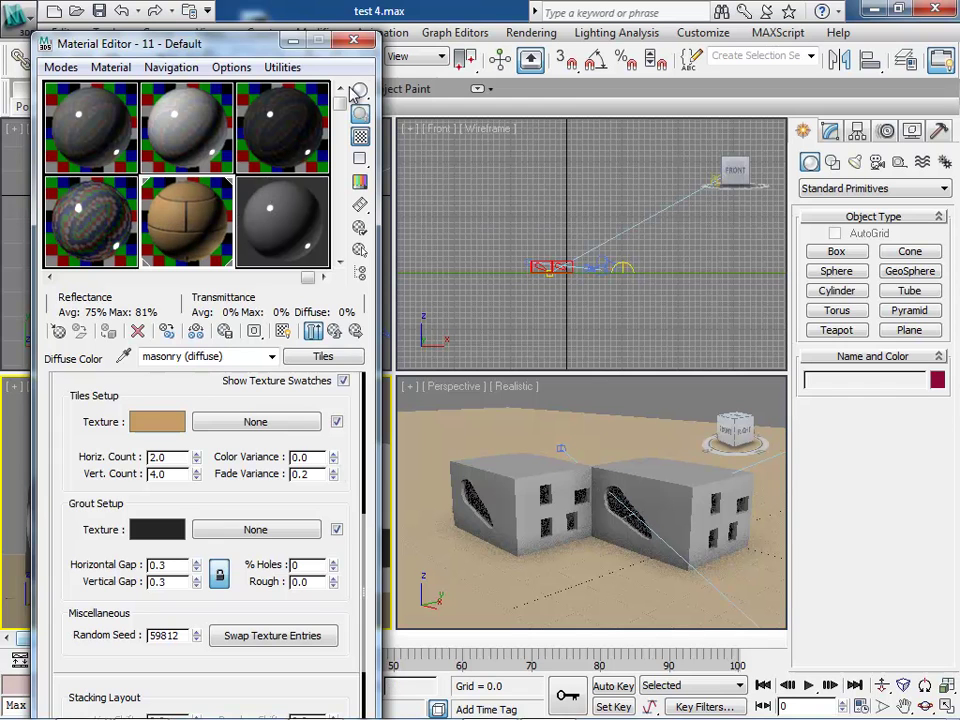
{"action": "left_click", "coordinate": [354, 40]}
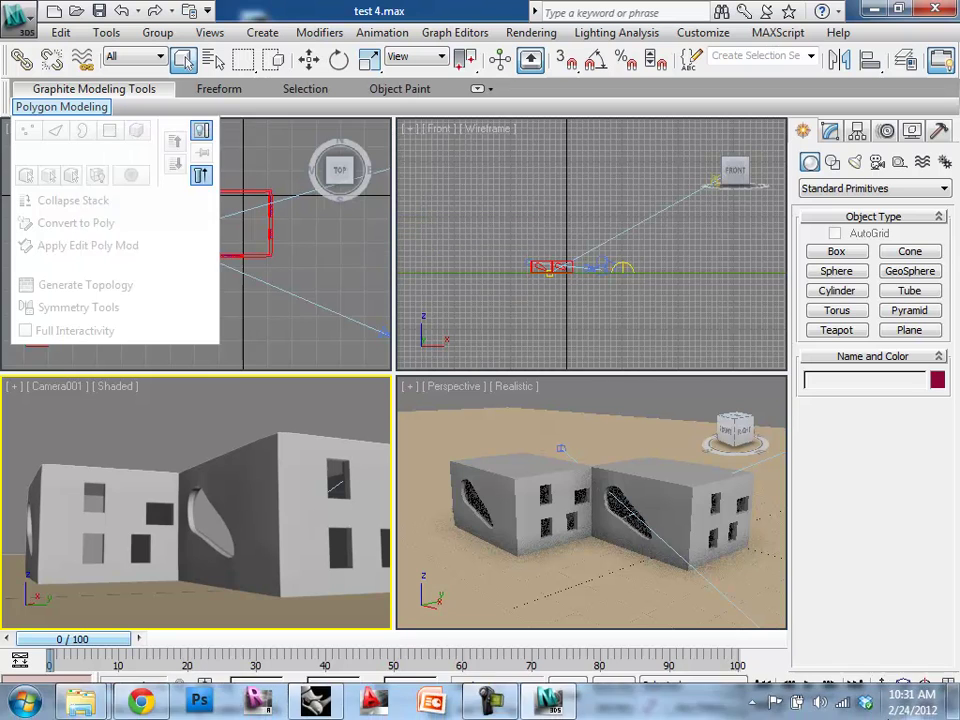
With the Top viewport active, arm Standard Omni light creation from the Lights category.
{"action": "left_click", "coordinate": [47, 133]}
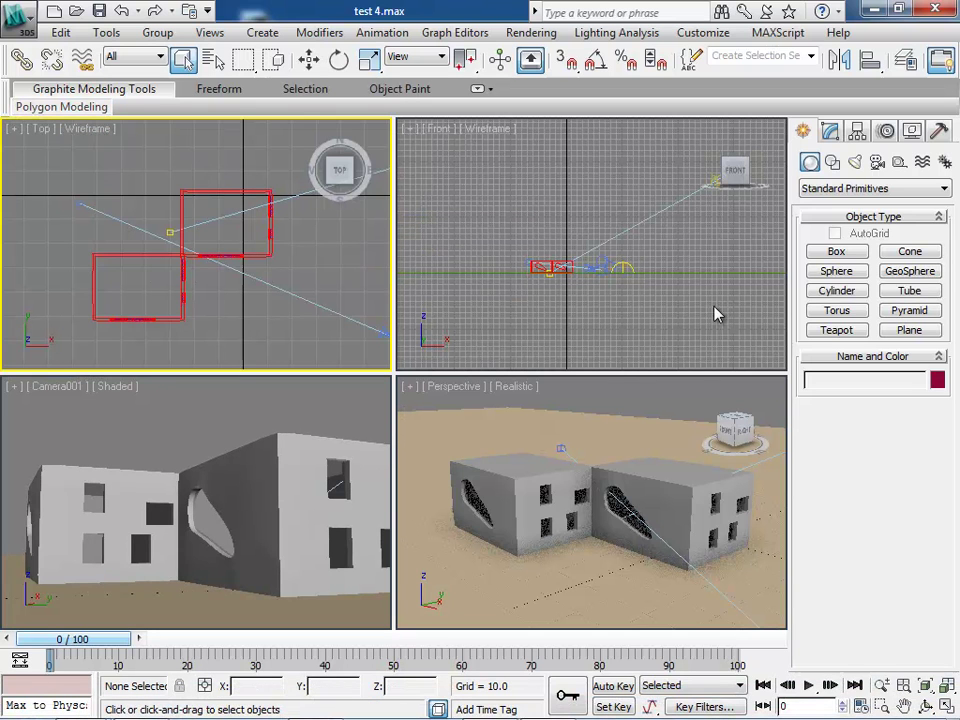
{"action": "left_click", "coordinate": [832, 136]}
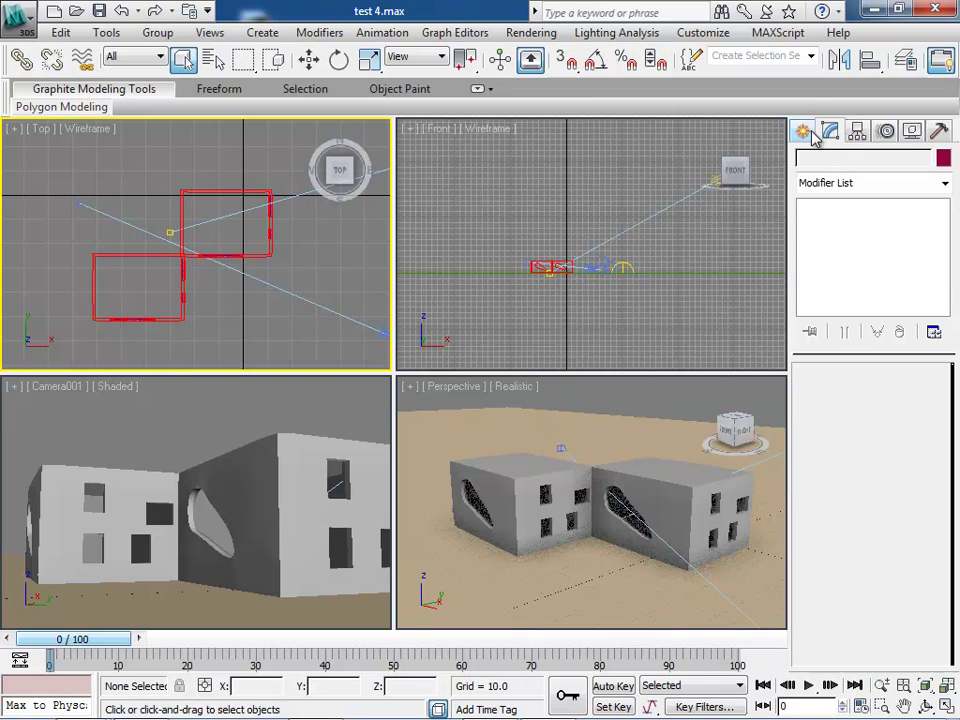
{"action": "left_click", "coordinate": [809, 132]}
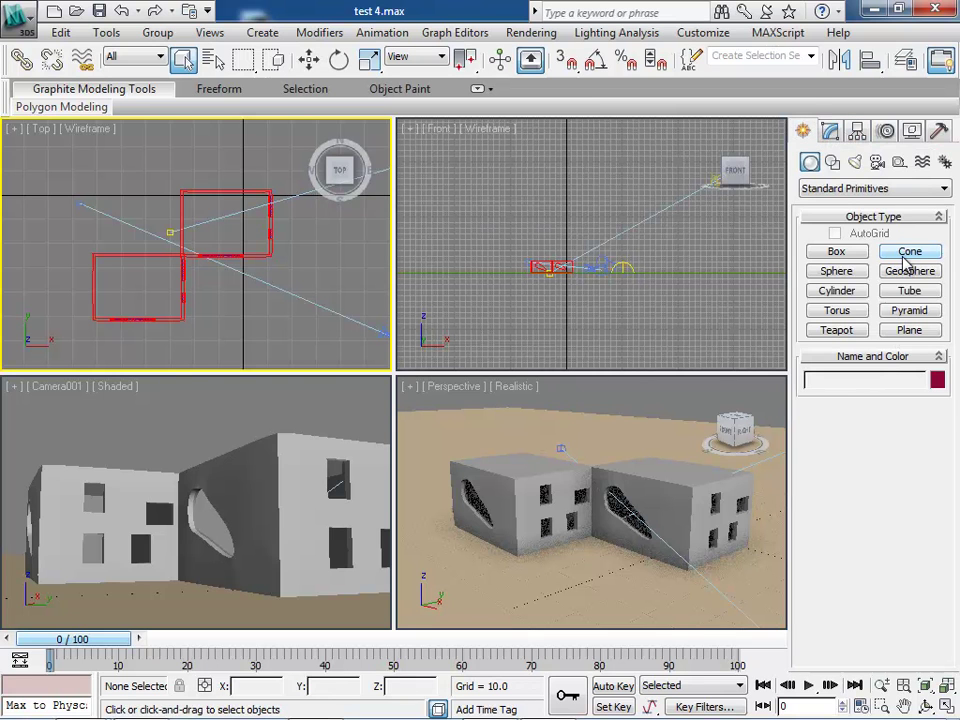
{"action": "left_click", "coordinate": [855, 162]}
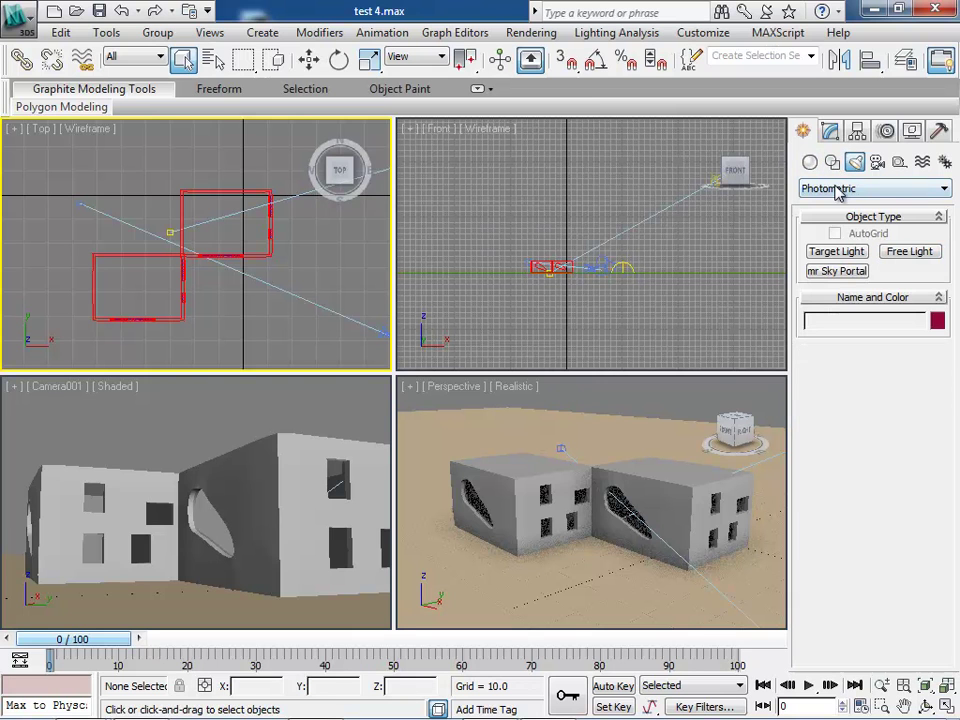
{"action": "left_click", "coordinate": [838, 190]}
{"action": "left_click", "coordinate": [836, 219]}
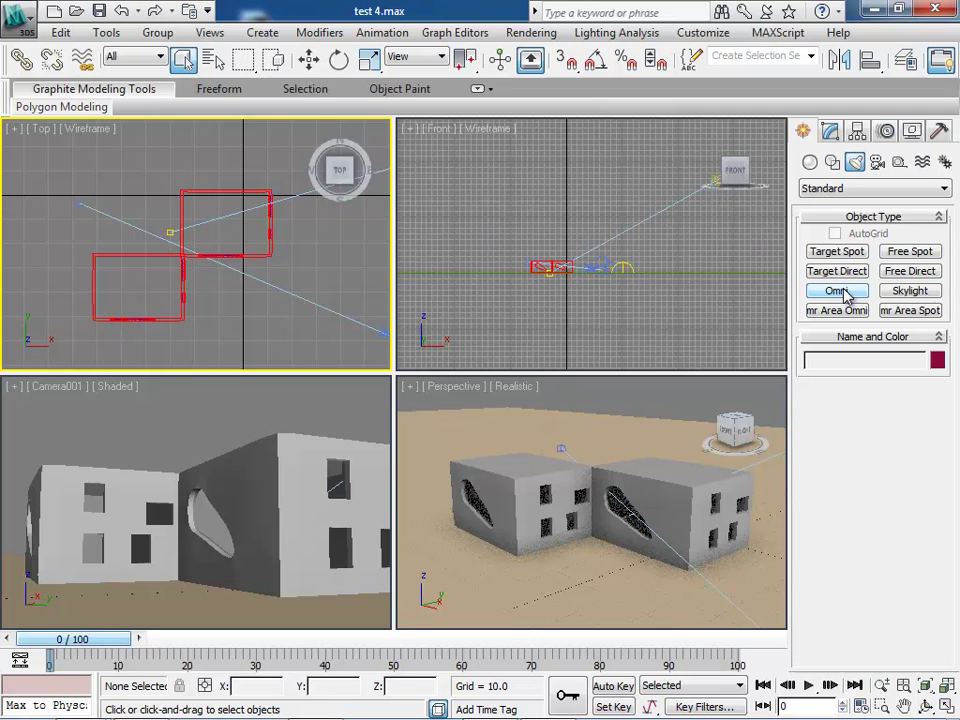
{"action": "left_click", "coordinate": [842, 292]}
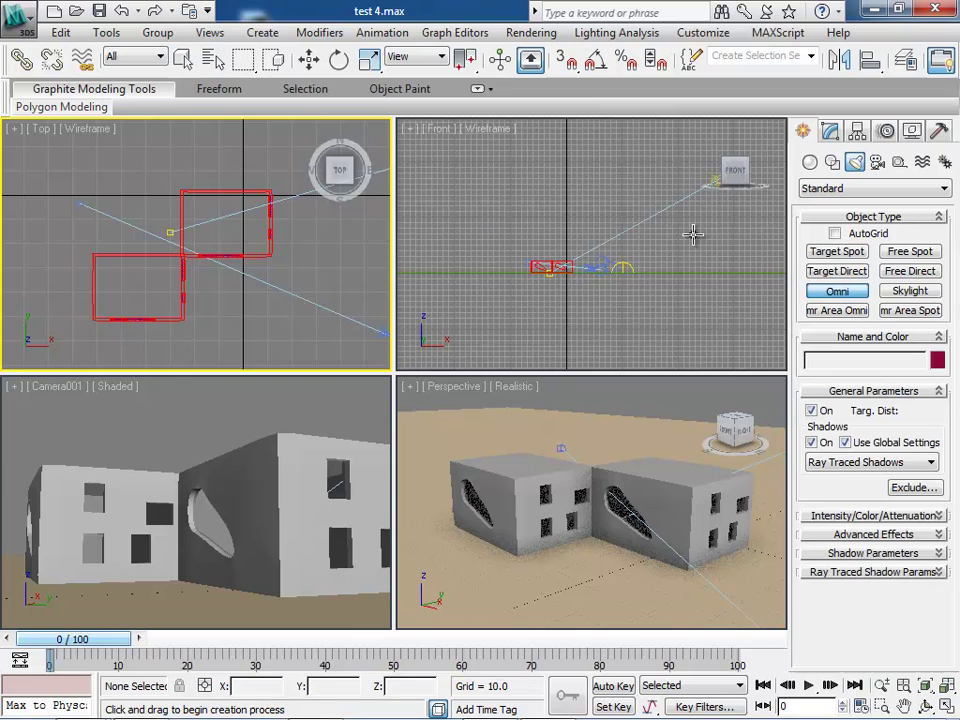
Place omni light Omni001 in the Top view over the right-hand building.
{"action": "left_click", "coordinate": [226, 222]}
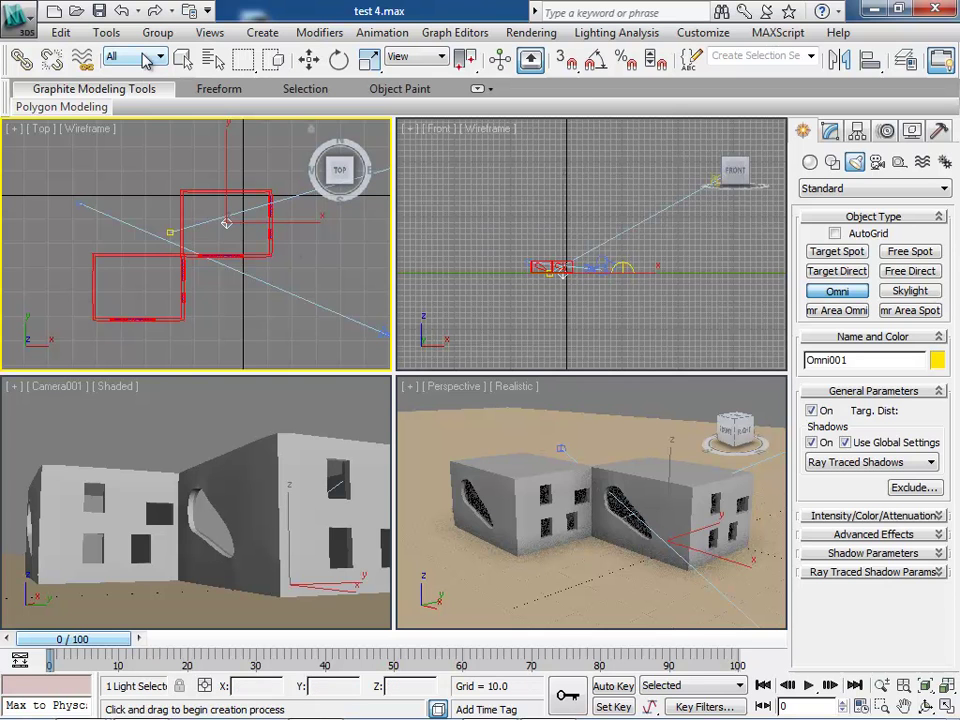
{"action": "left_click", "coordinate": [183, 59]}
{"action": "key", "text": "bracketleft"}
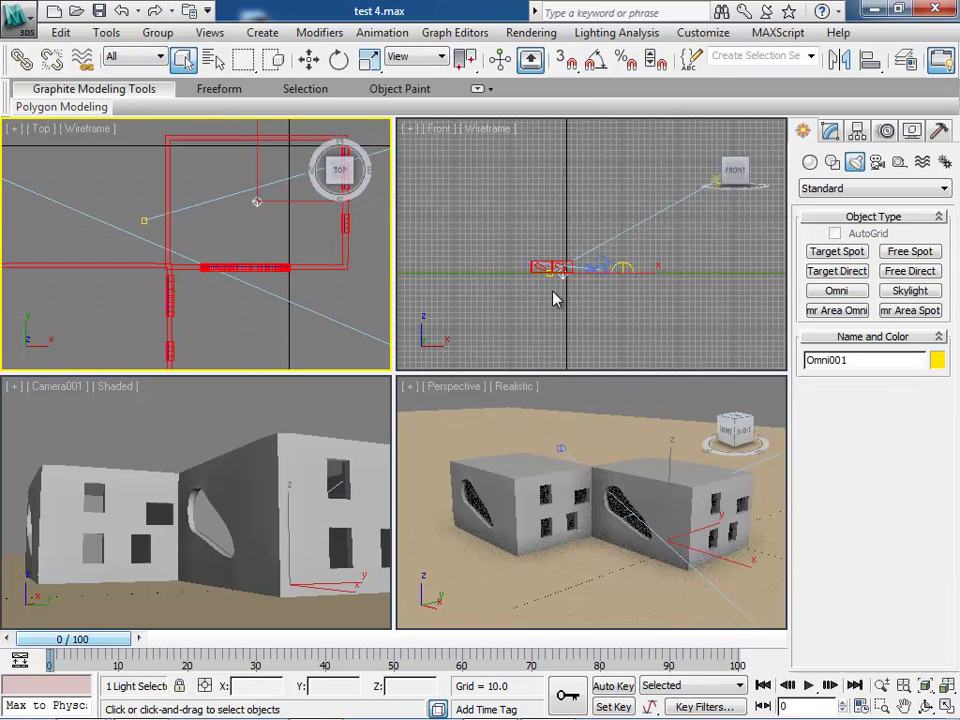
{"action": "left_click", "coordinate": [536, 300]}
{"action": "left_click", "coordinate": [257, 202]}
{"action": "key", "text": "bracketleft"}
Move Omni001 up in the Front view to a height of about Z 10.1.
{"action": "left_click", "coordinate": [441, 141]}
{"action": "scroll", "coordinate": [566, 296], "scroll_direction": "up", "scroll_amount": 3}
{"action": "scroll", "coordinate": [450, 334], "scroll_direction": "up", "scroll_amount": 2}
{"action": "middle_click_drag", "start_coordinate": [450, 334], "coordinate": [542, 182]}
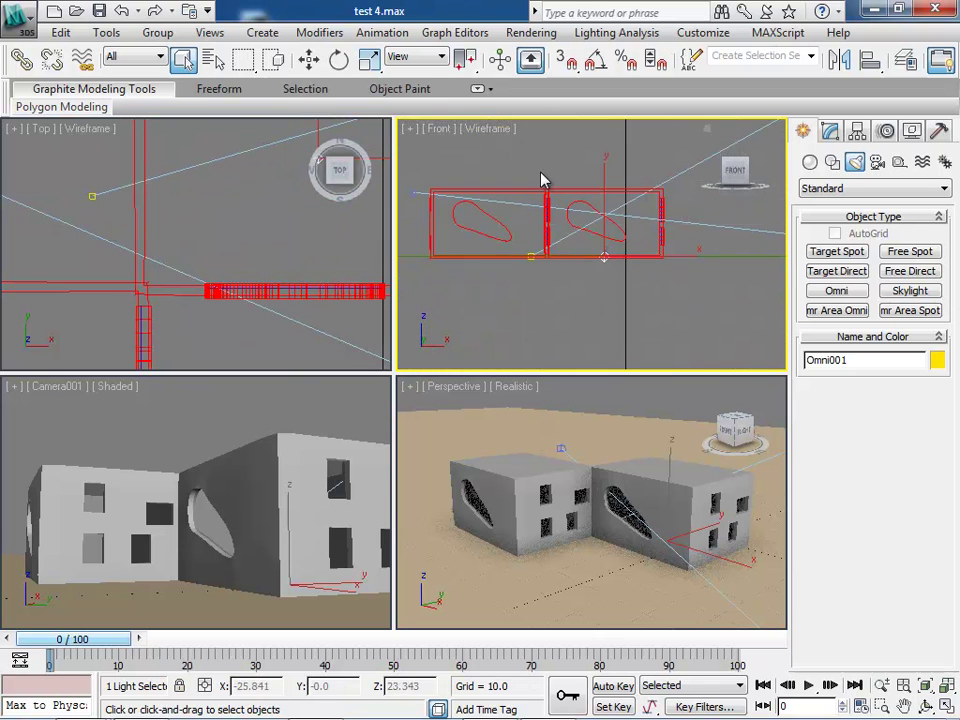
{"action": "key", "text": "w"}
{"action": "left_click_drag", "start_coordinate": [635, 234], "coordinate": [632, 204]}
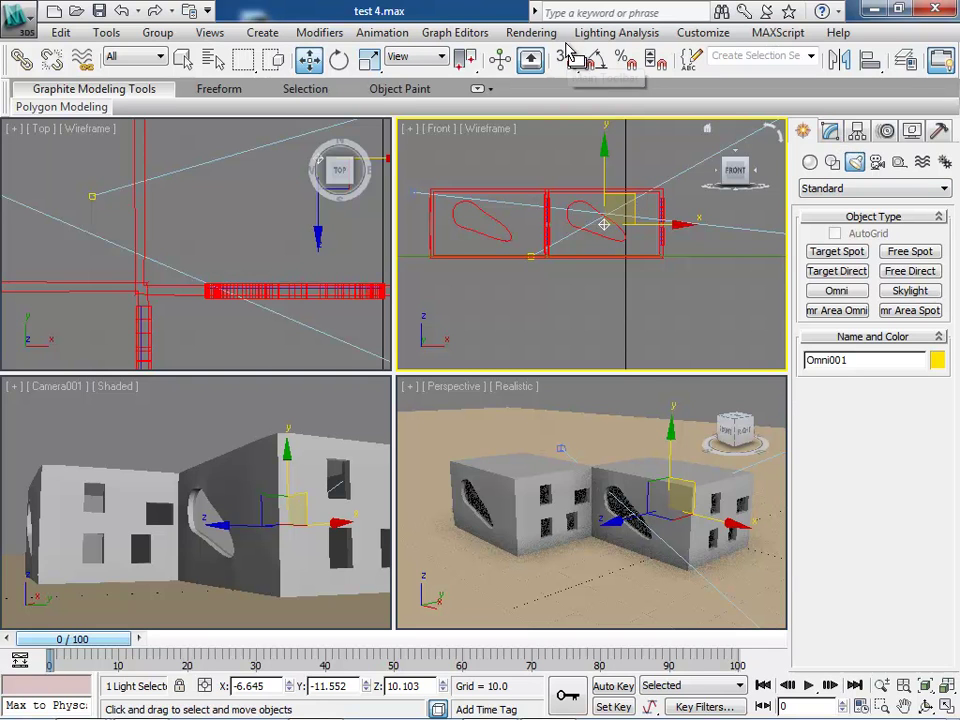
{"action": "left_click", "coordinate": [830, 132]}
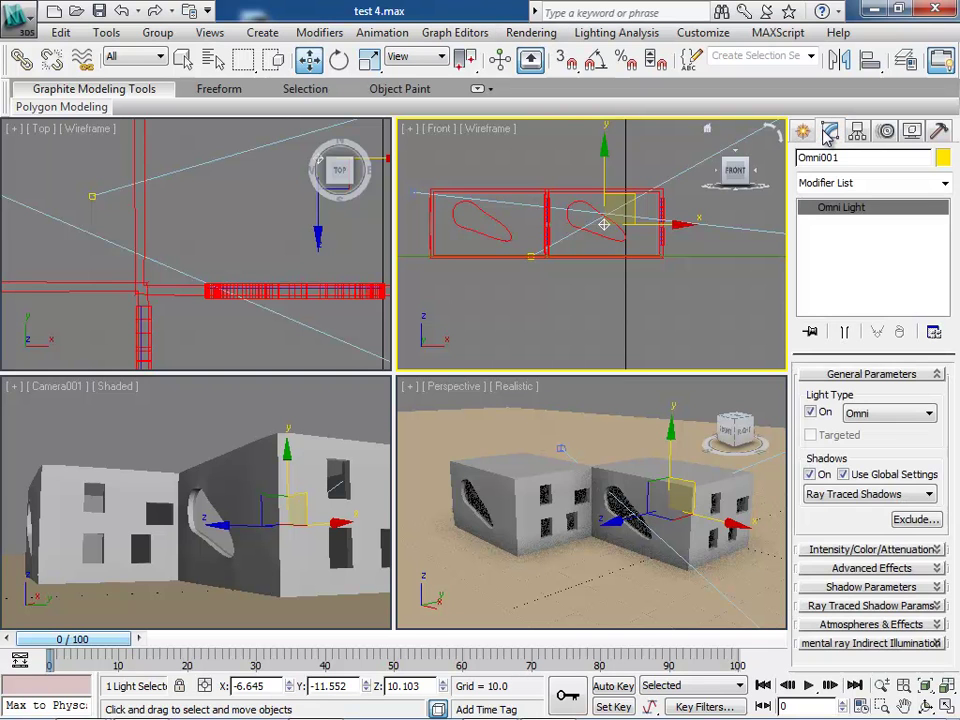
{"action": "left_click", "coordinate": [934, 549]}
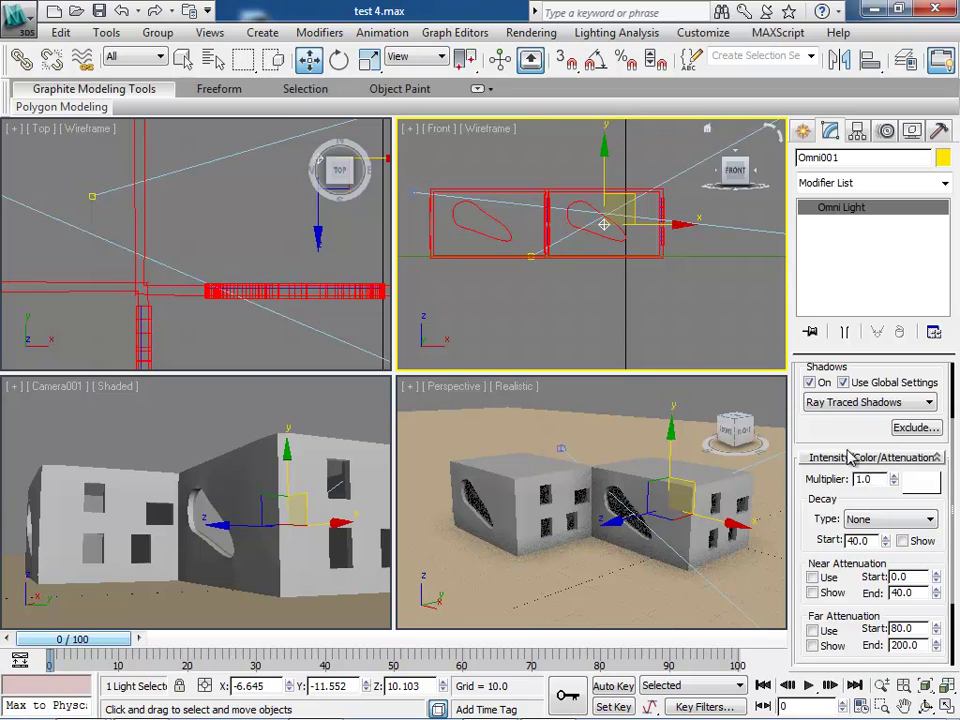
{"action": "middle_click", "coordinate": [450, 395]}
{"action": "middle_click", "coordinate": [75, 395]}
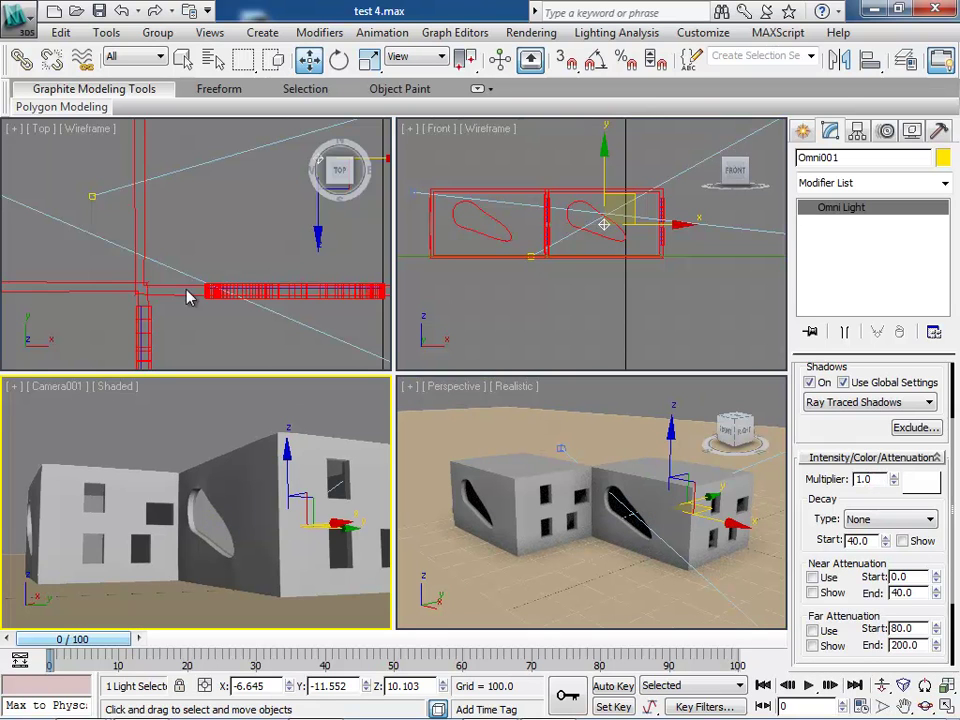
{"action": "left_click", "coordinate": [545, 33]}
{"action": "left_click", "coordinate": [548, 57]}
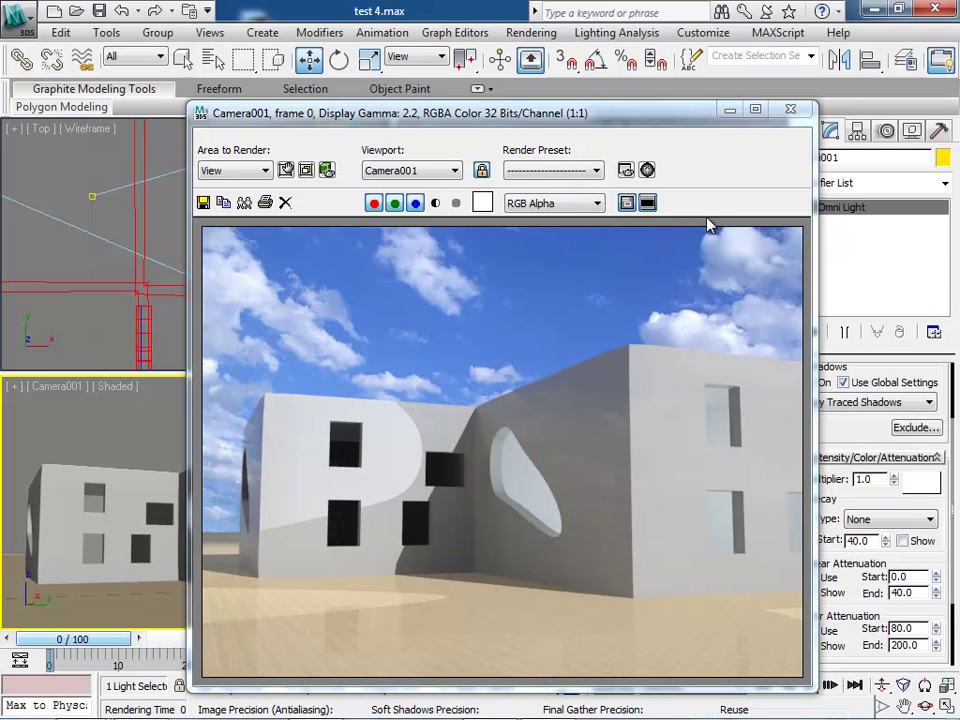
{"action": "left_click", "coordinate": [790, 110]}
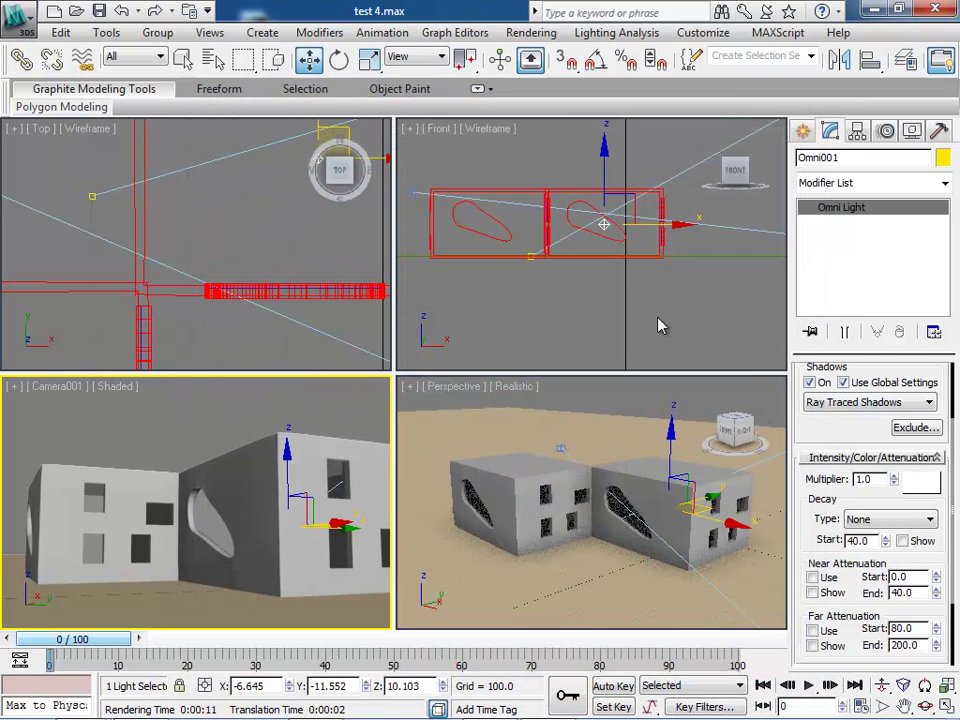
Set Omni001's intensity multiplier to 0.4.
{"action": "left_click_drag", "start_coordinate": [877, 480], "coordinate": [829, 481]}
{"action": "type", "text": ".4"}
{"action": "scroll", "coordinate": [955, 533], "scroll_direction": "down", "scroll_amount": 5}
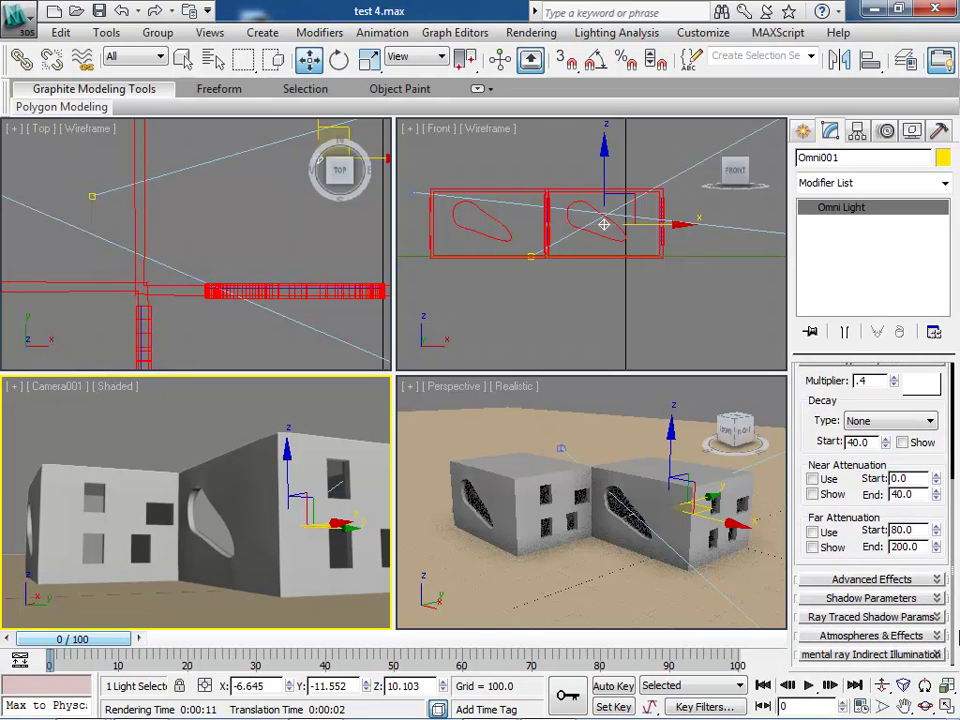
{"action": "left_click", "coordinate": [940, 598]}
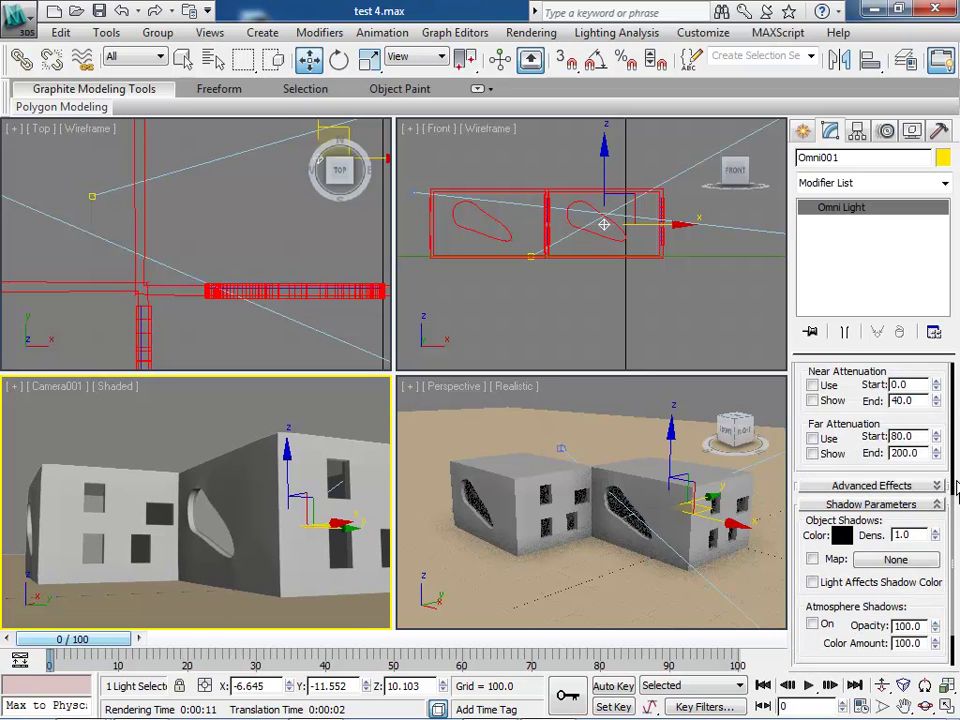
{"action": "scroll", "coordinate": [955, 487], "scroll_direction": "up", "scroll_amount": 2}
{"action": "scroll", "coordinate": [952, 560], "scroll_direction": "down", "scroll_amount": 4}
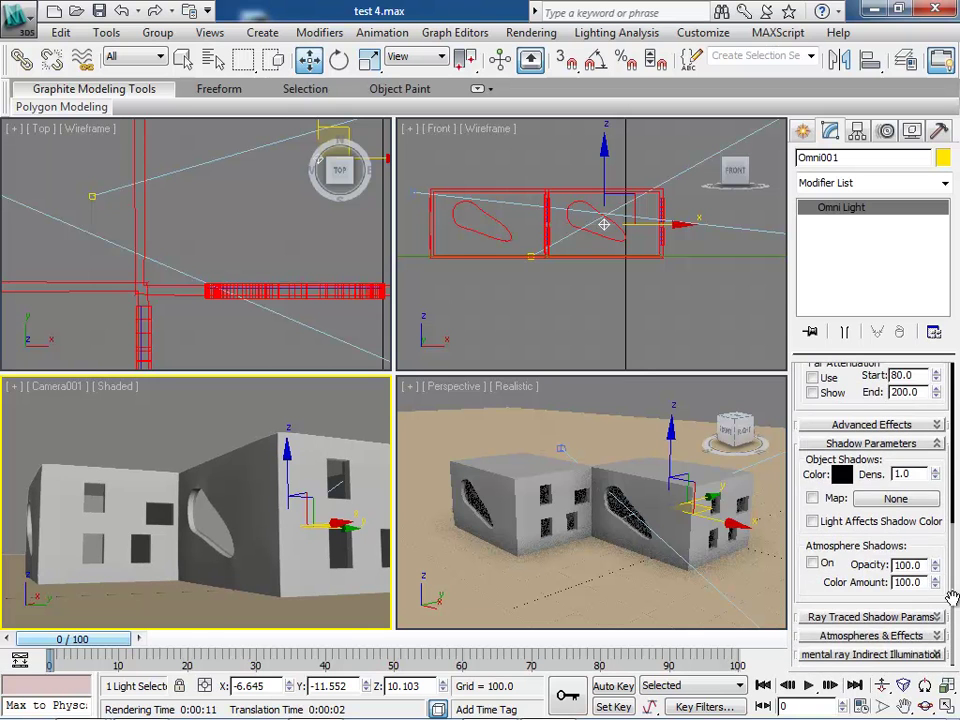
{"action": "left_click", "coordinate": [936, 636]}
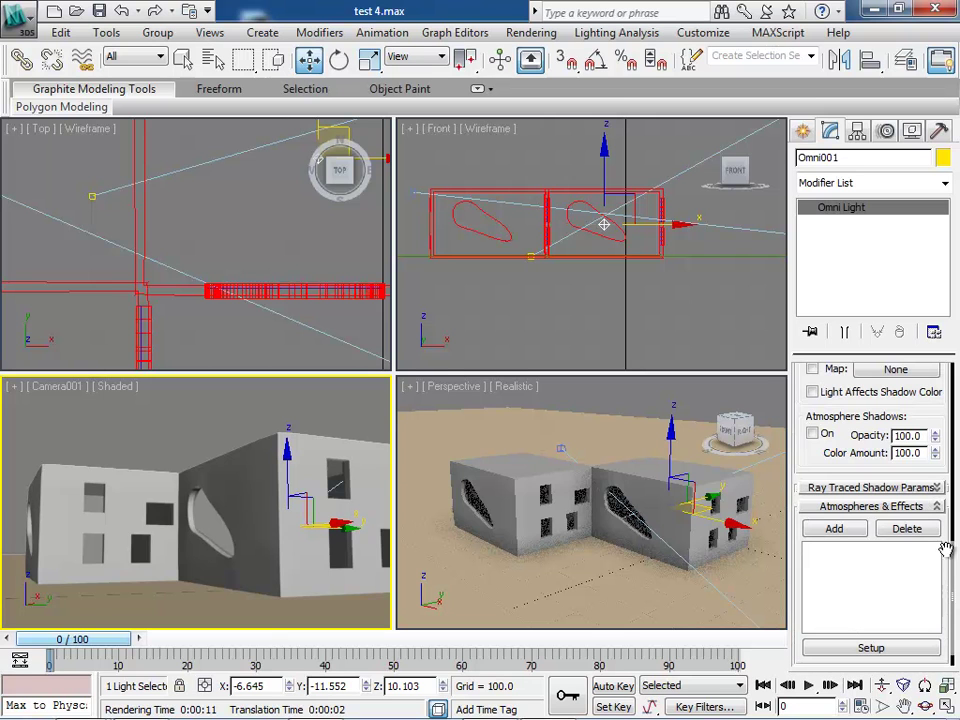
{"action": "left_click", "coordinate": [940, 506]}
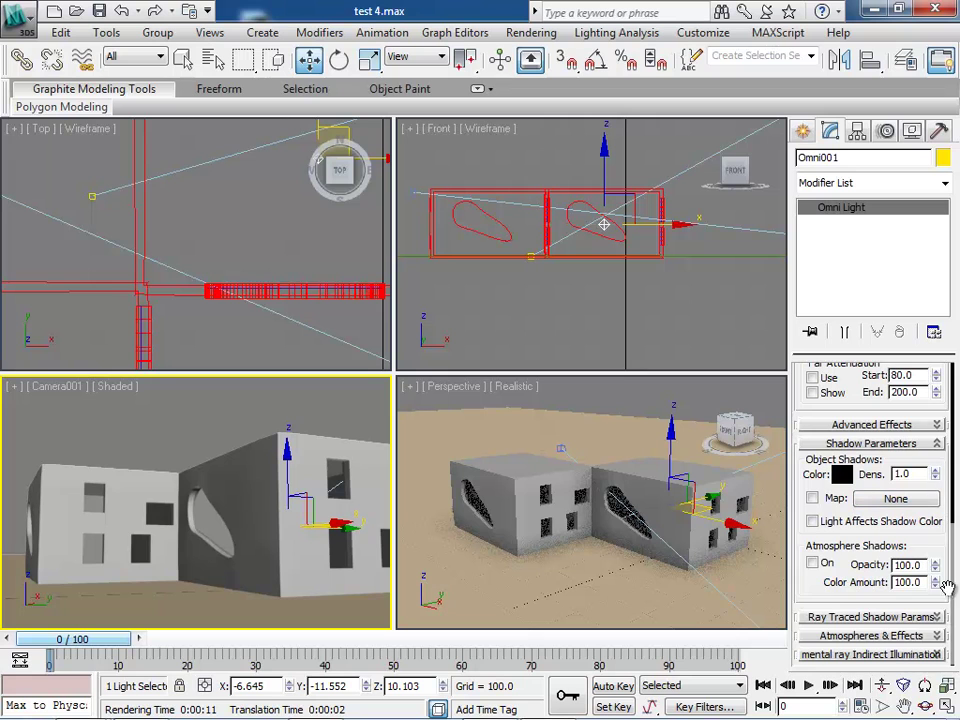
Make Omni001 affect ambient only and lower its multiplier to 0.3.
{"action": "left_click", "coordinate": [938, 425]}
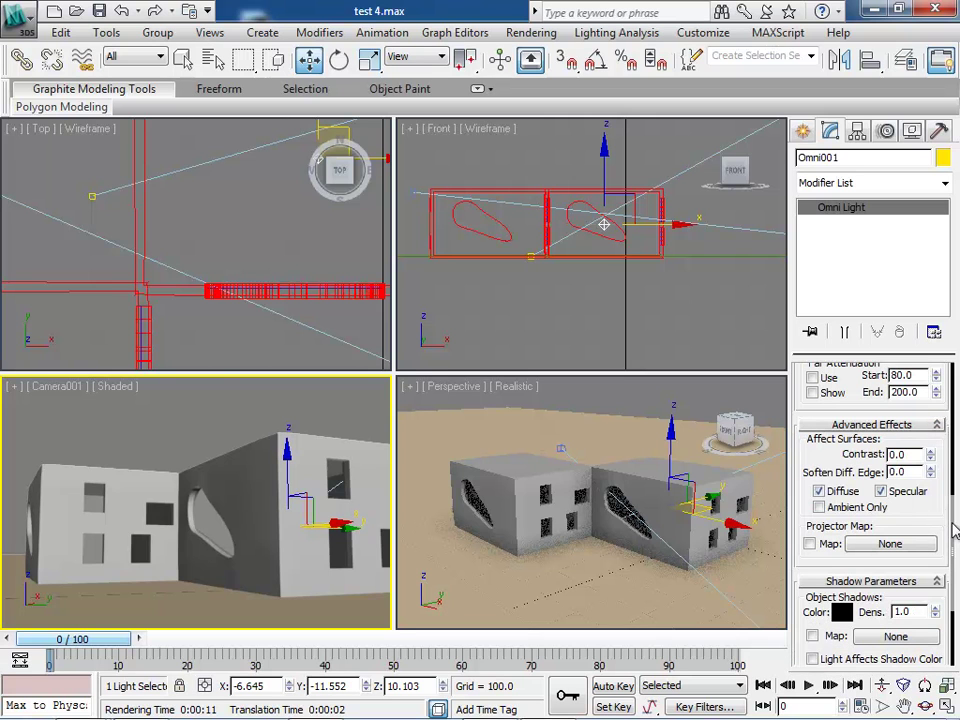
{"action": "scroll", "coordinate": [955, 530], "scroll_direction": "up", "scroll_amount": 1}
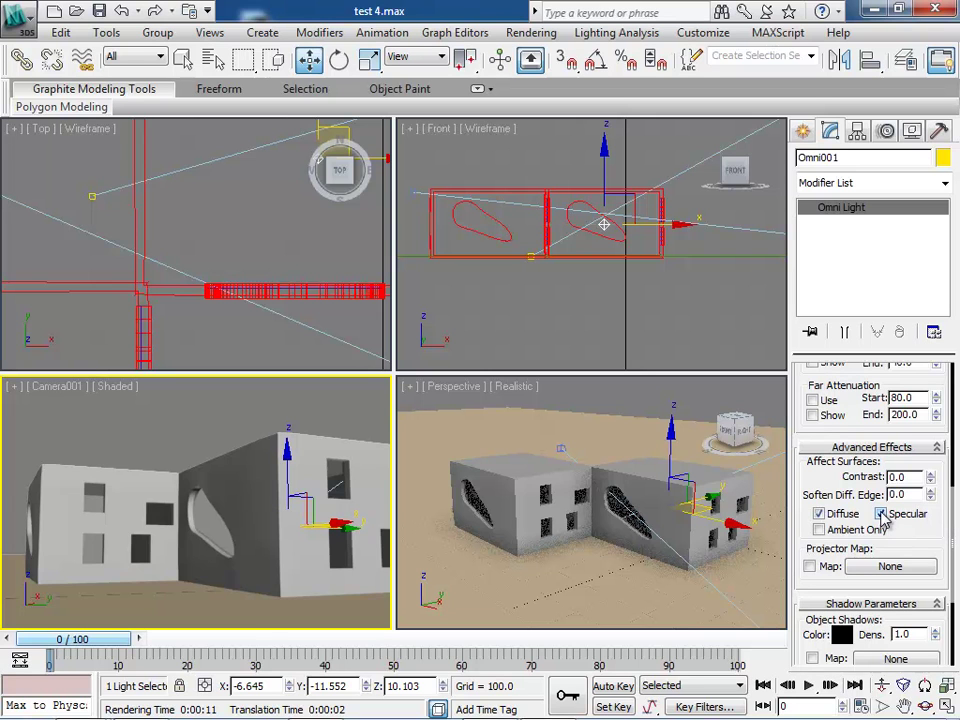
{"action": "left_click", "coordinate": [818, 530]}
{"action": "left_click_drag", "start_coordinate": [955, 580], "coordinate": [957, 430]}
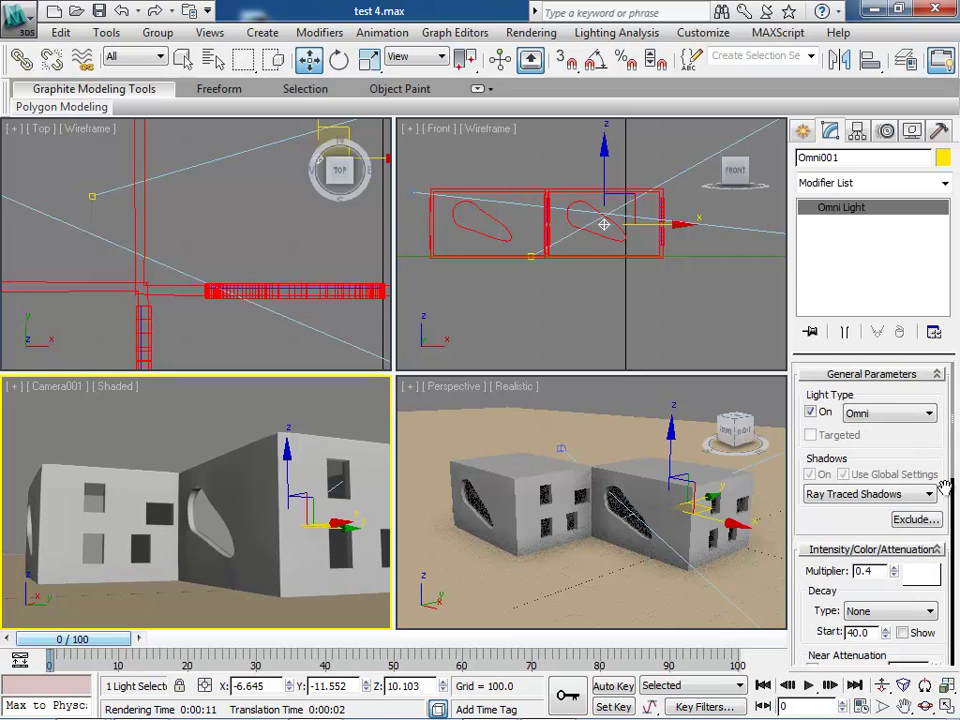
{"action": "left_click", "coordinate": [894, 575]}
{"action": "left_click", "coordinate": [894, 576]}
{"action": "left_click", "coordinate": [894, 576]}
{"action": "left_click", "coordinate": [55, 390]}
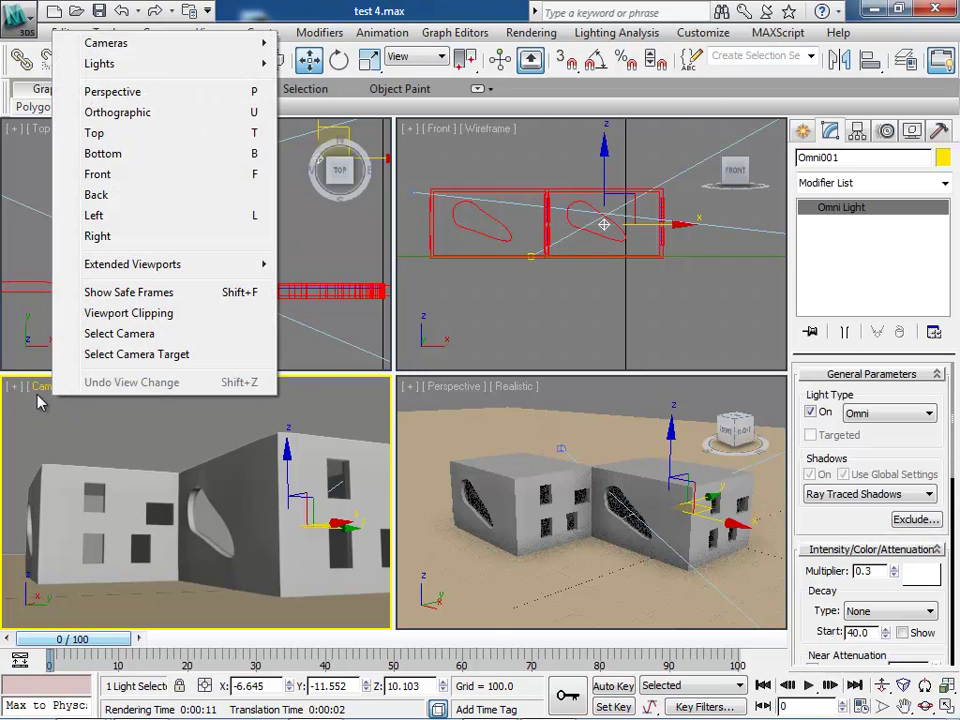
{"action": "left_click", "coordinate": [108, 416]}
{"action": "left_click", "coordinate": [108, 416]}
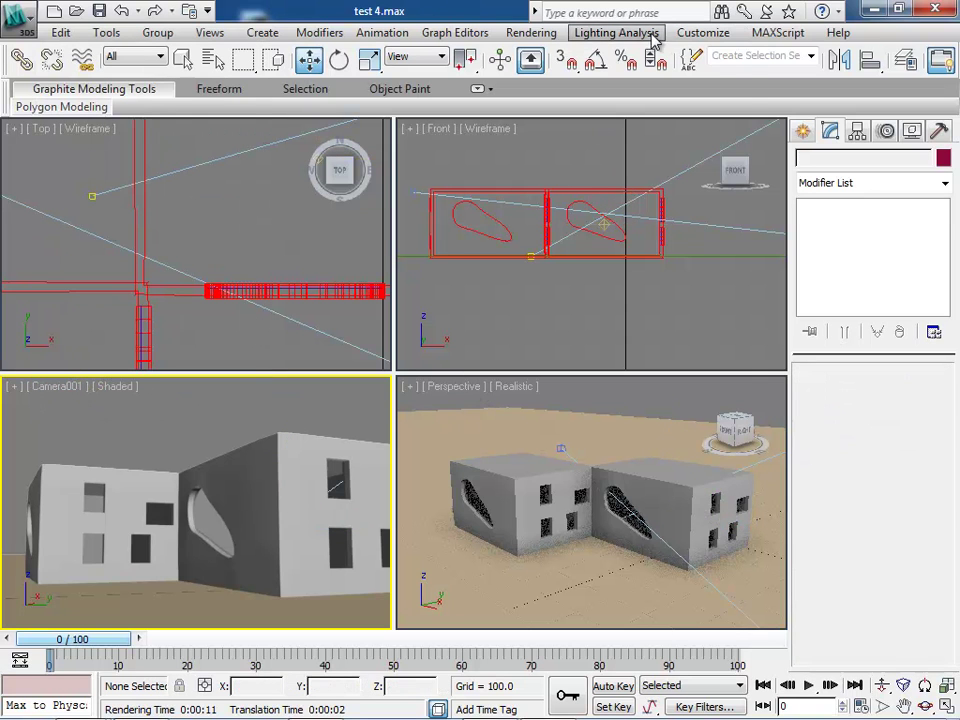
{"action": "left_click", "coordinate": [531, 33]}
{"action": "left_click", "coordinate": [545, 56]}
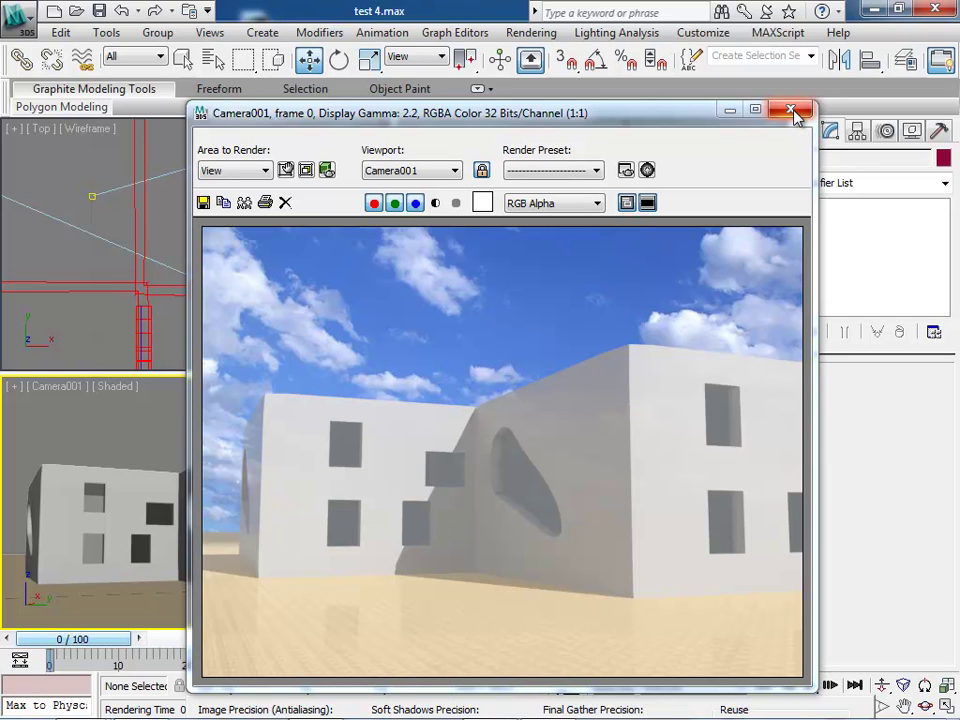
{"action": "left_click", "coordinate": [791, 112]}
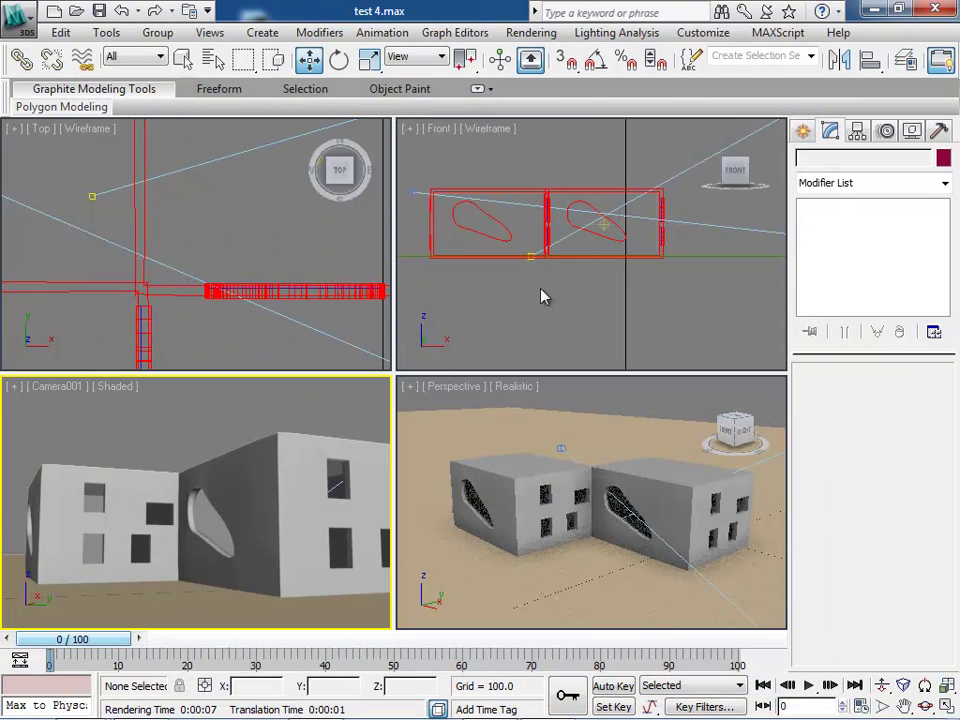
{"action": "left_click", "coordinate": [603, 224]}
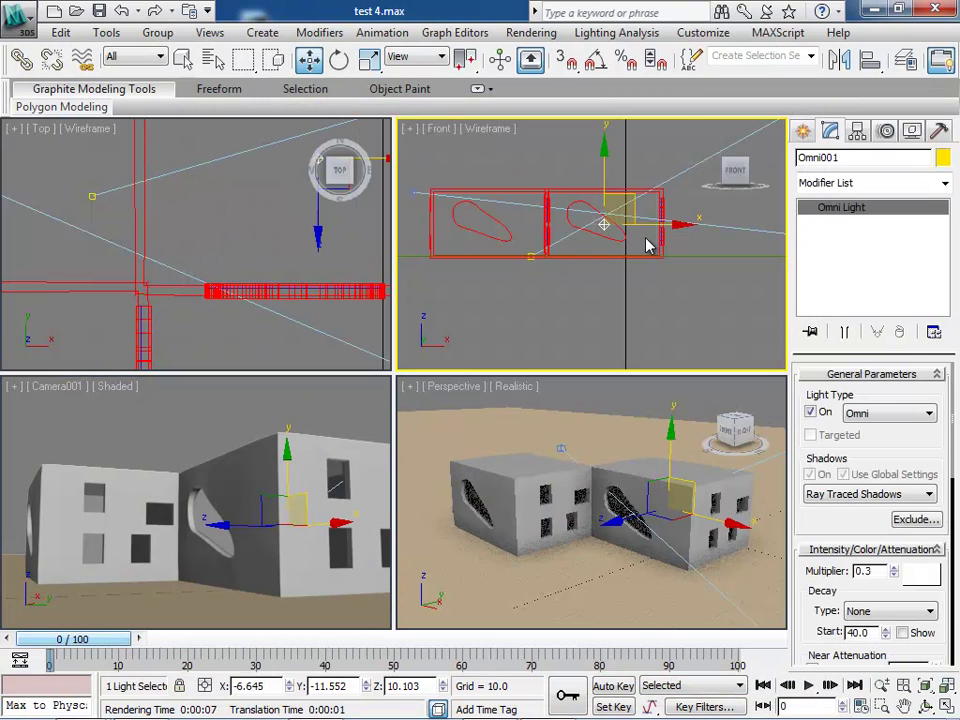
{"action": "left_click", "coordinate": [649, 339]}
{"action": "left_click", "coordinate": [518, 32]}
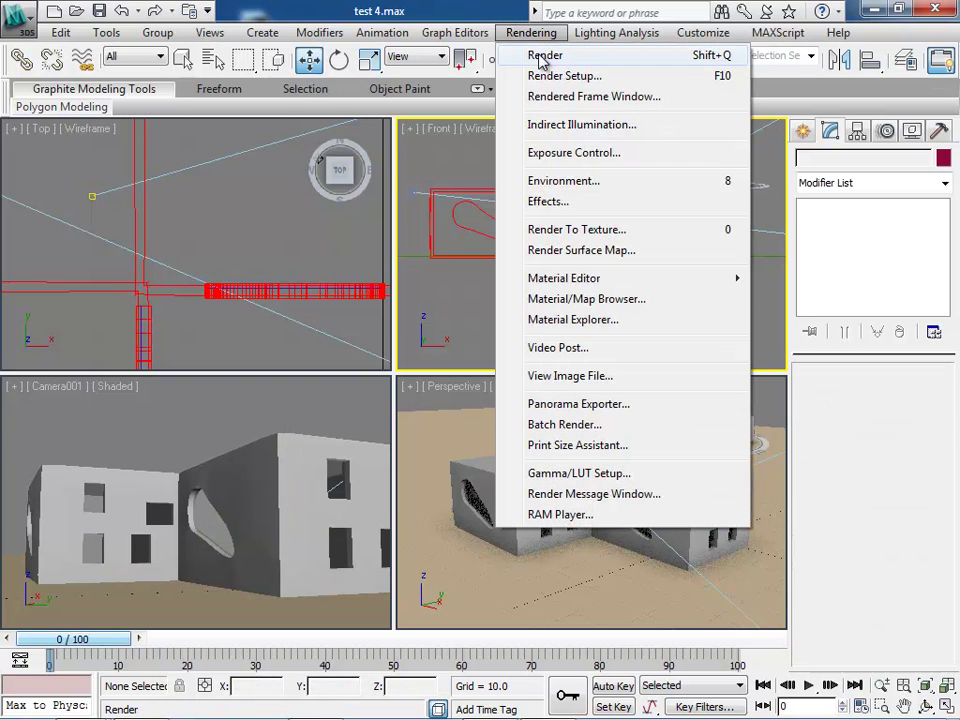
{"action": "left_click", "coordinate": [531, 33]}
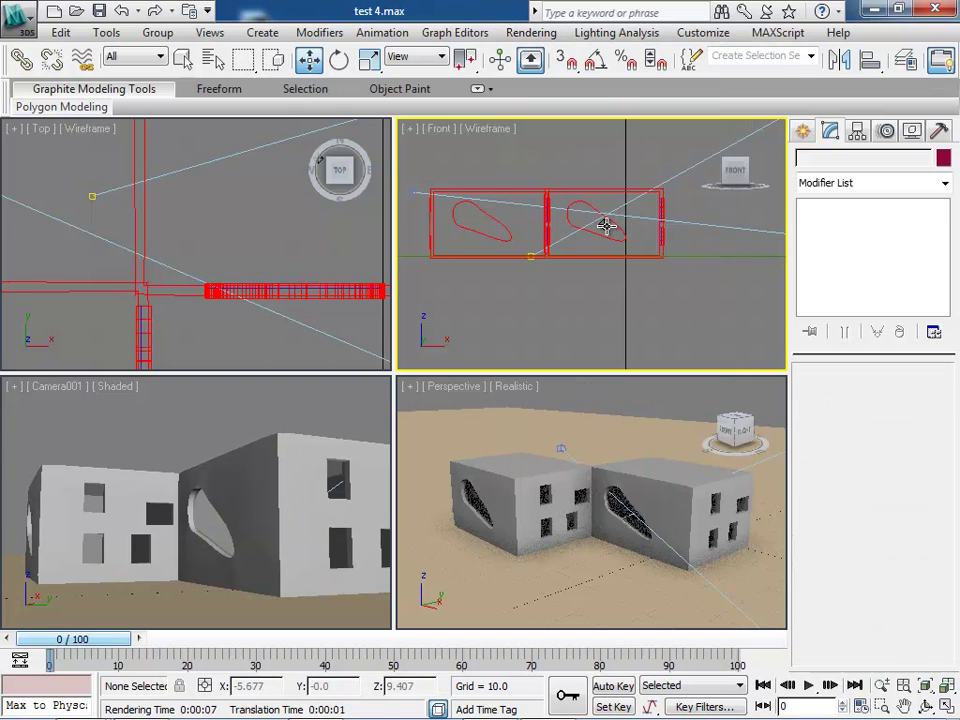
{"action": "left_click", "coordinate": [605, 226]}
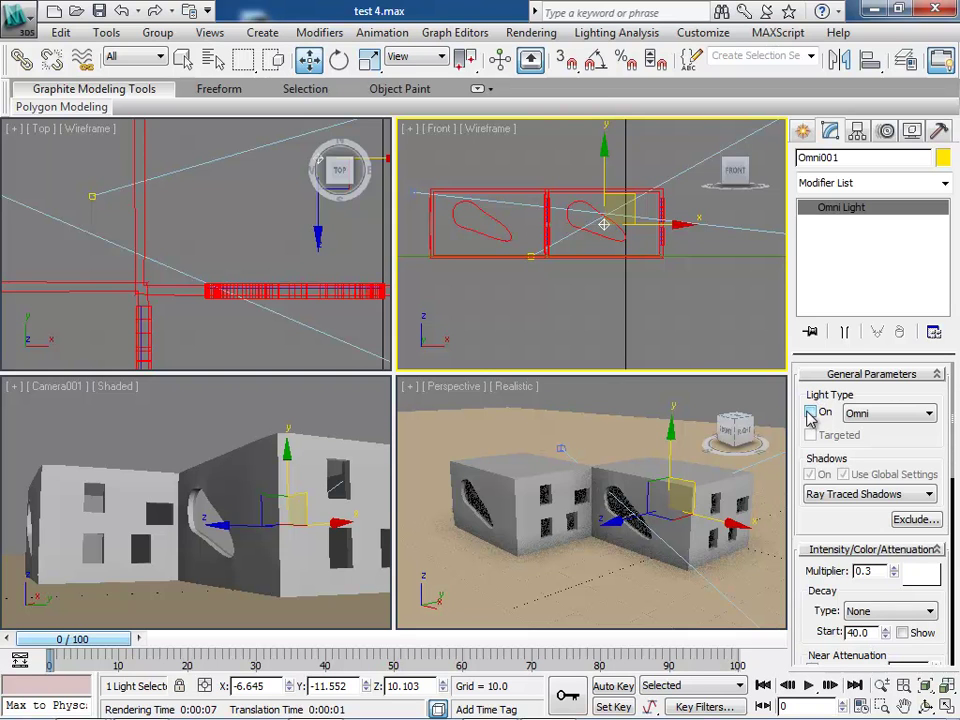
{"action": "left_click", "coordinate": [724, 316]}
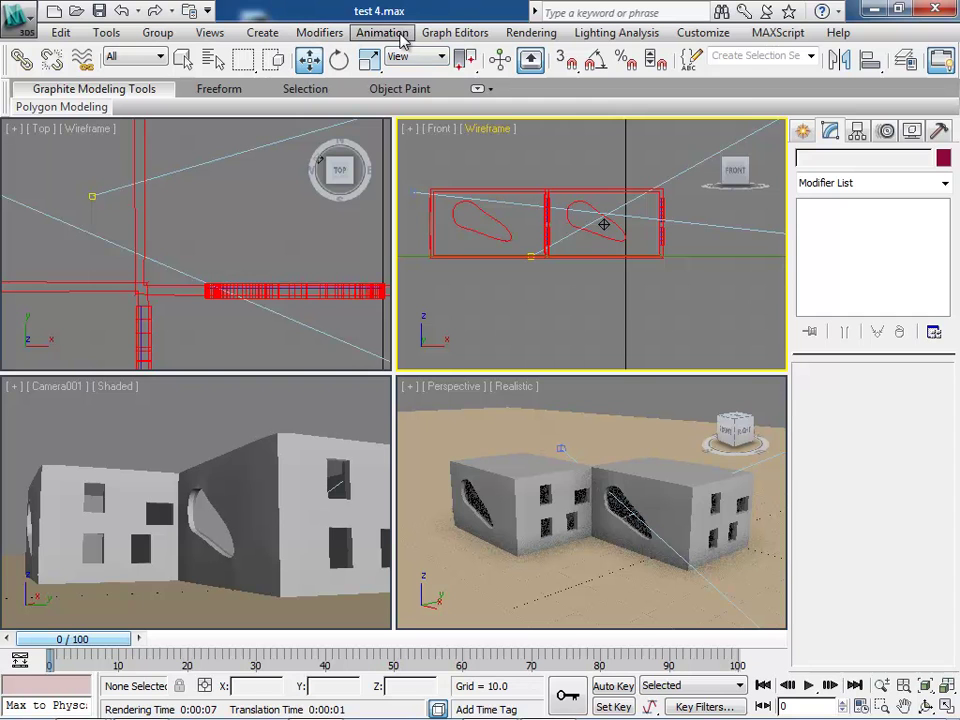
{"action": "left_click", "coordinate": [540, 33]}
{"action": "left_click", "coordinate": [545, 56]}
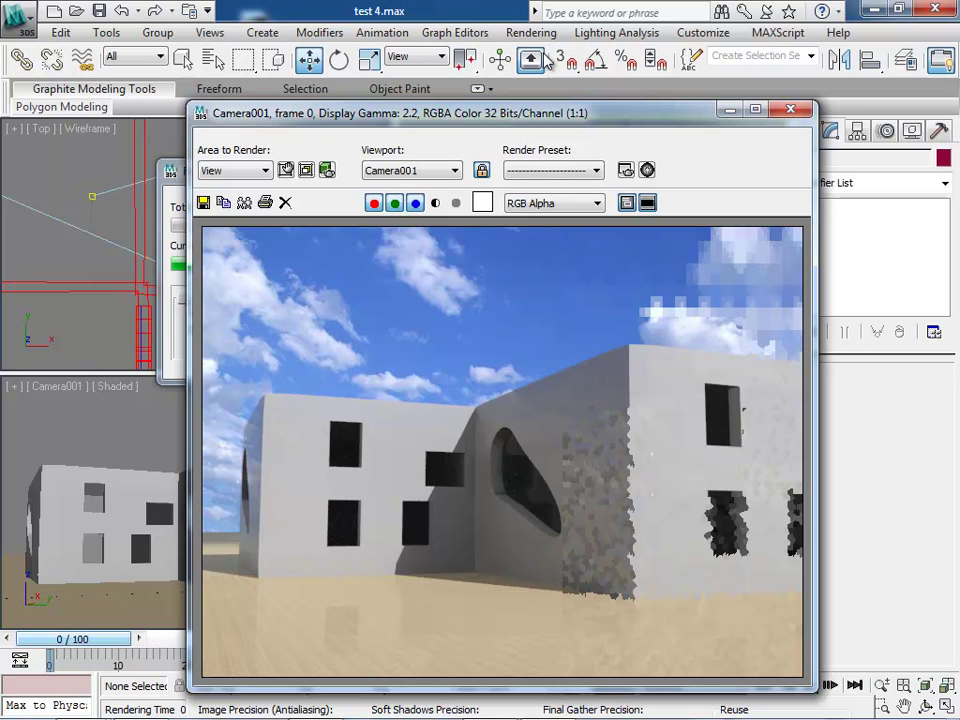
{"action": "left_click", "coordinate": [795, 111]}
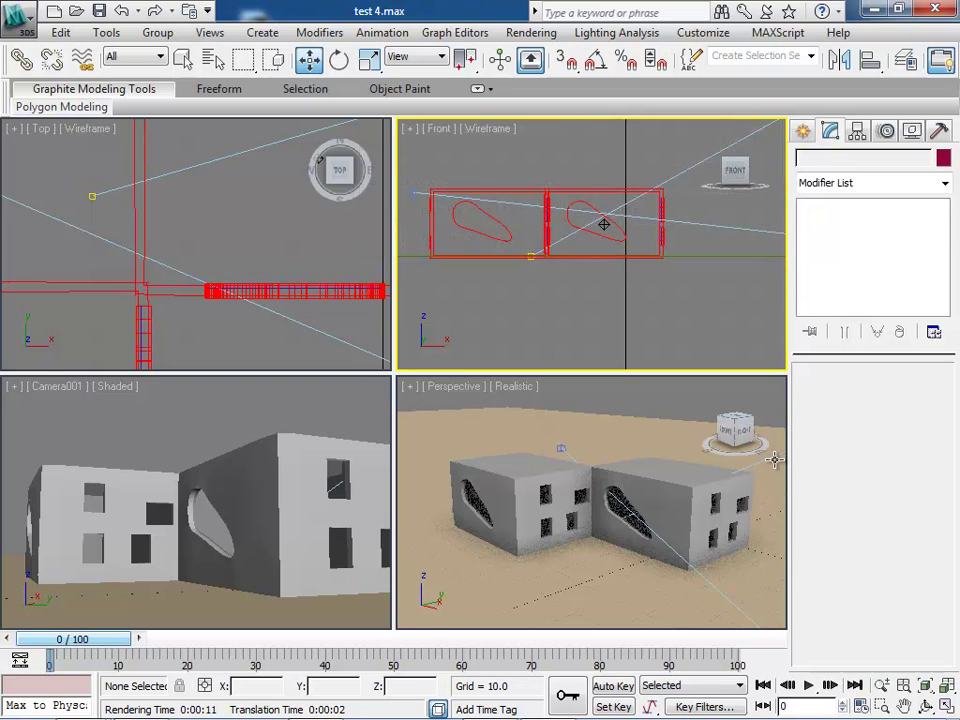
Set Omni001's decay type to Inverse, then deselect it.
{"action": "left_click", "coordinate": [605, 222]}
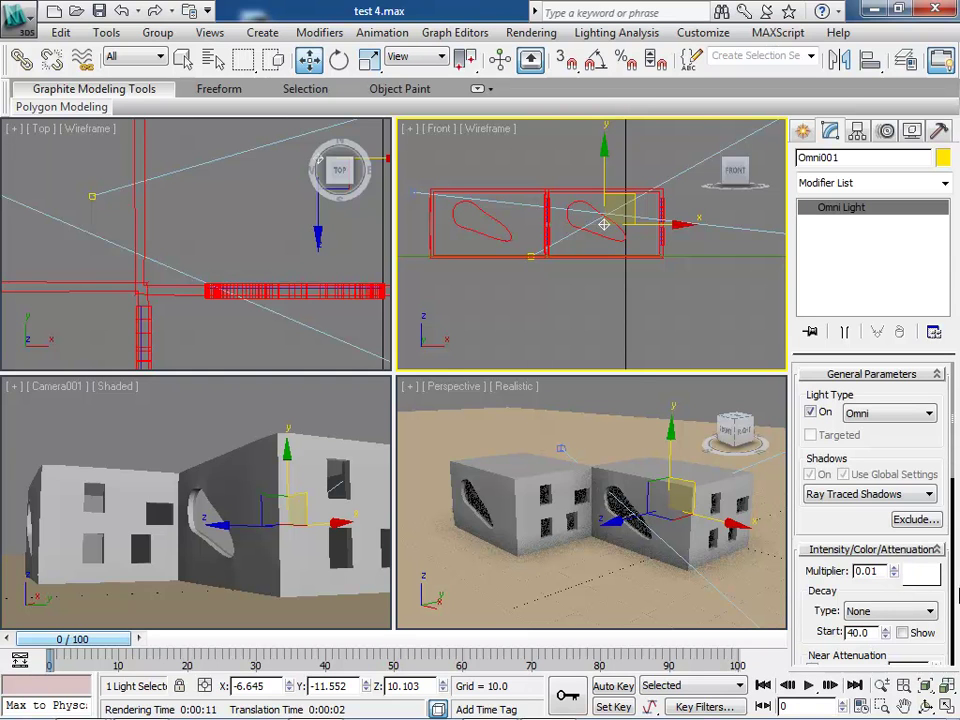
{"action": "scroll", "coordinate": [955, 560], "scroll_direction": "down", "scroll_amount": 3}
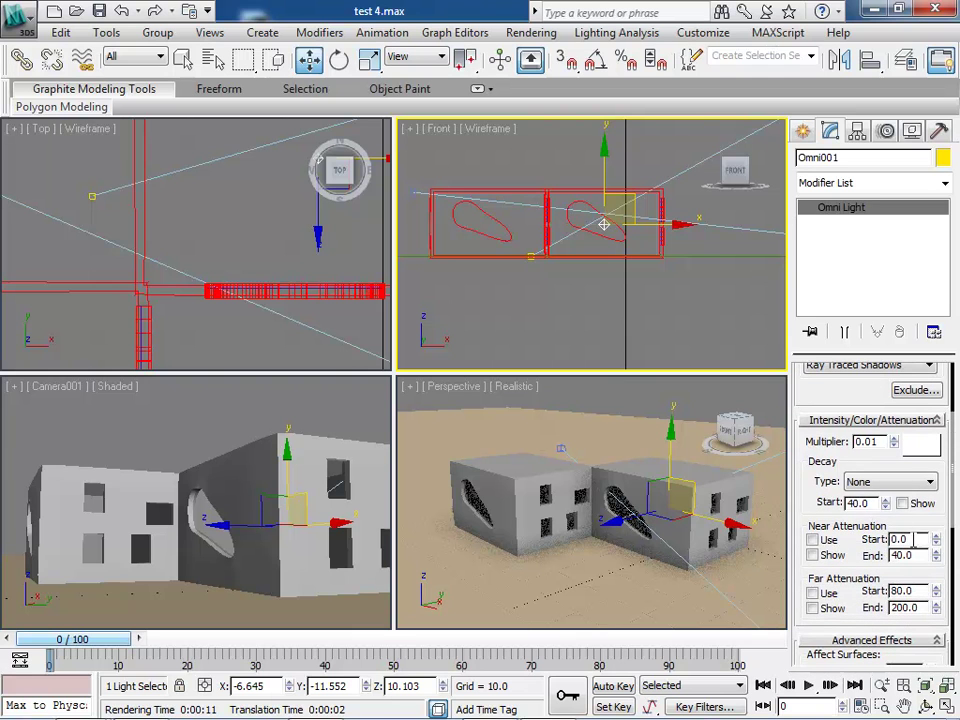
{"action": "left_click", "coordinate": [884, 490]}
{"action": "left_click", "coordinate": [884, 509]}
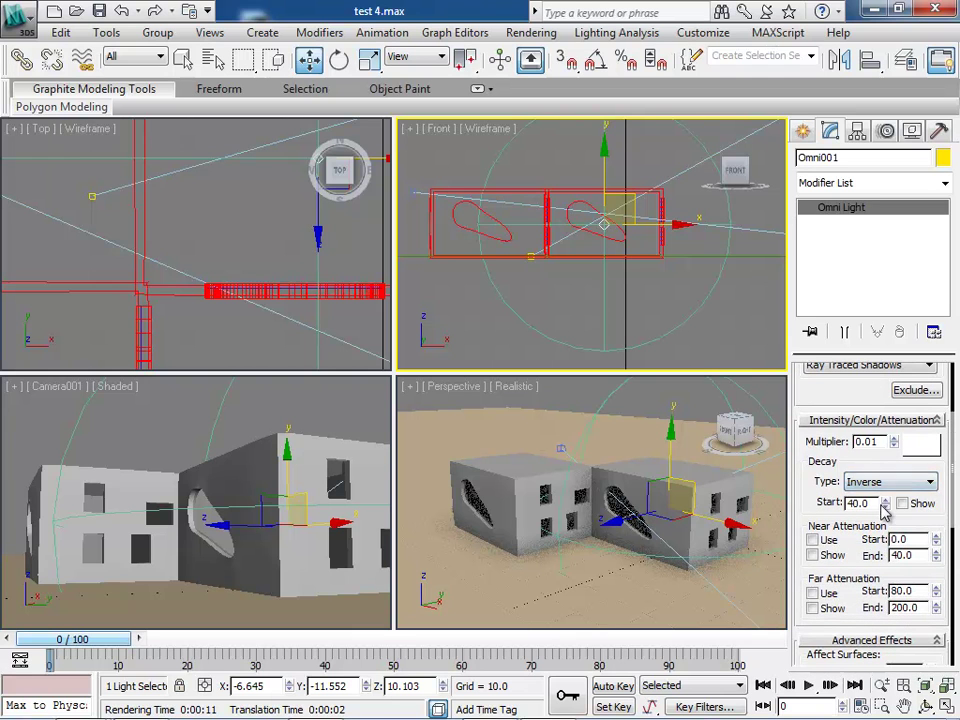
{"action": "left_click", "coordinate": [705, 324]}
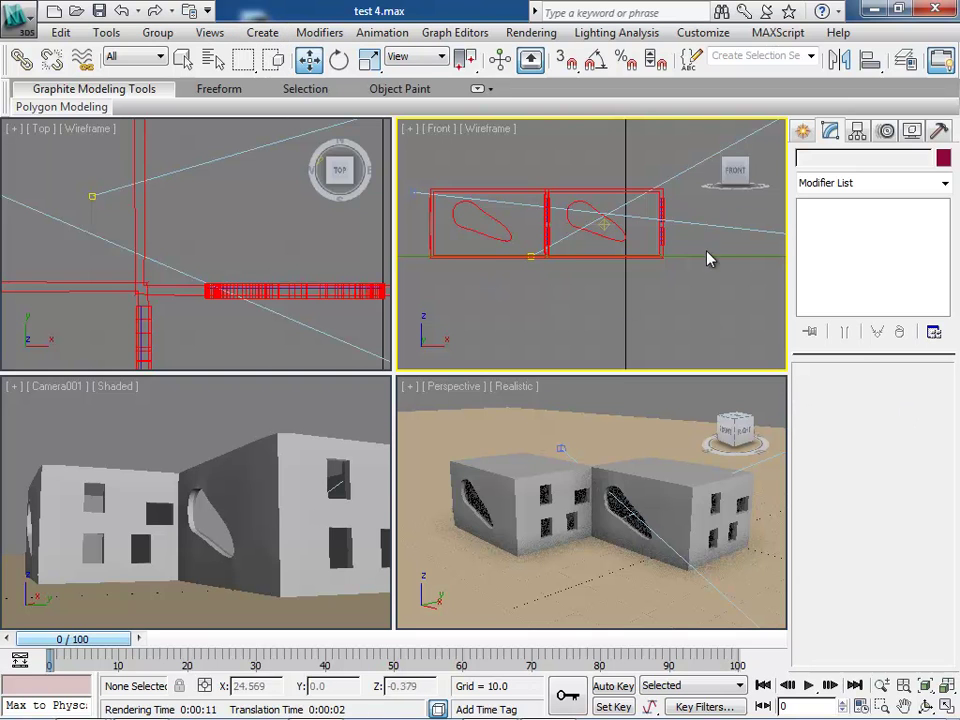
Turn off Ambient Only and Specular on Omni001, then deselect it.
{"action": "left_click", "coordinate": [604, 224]}
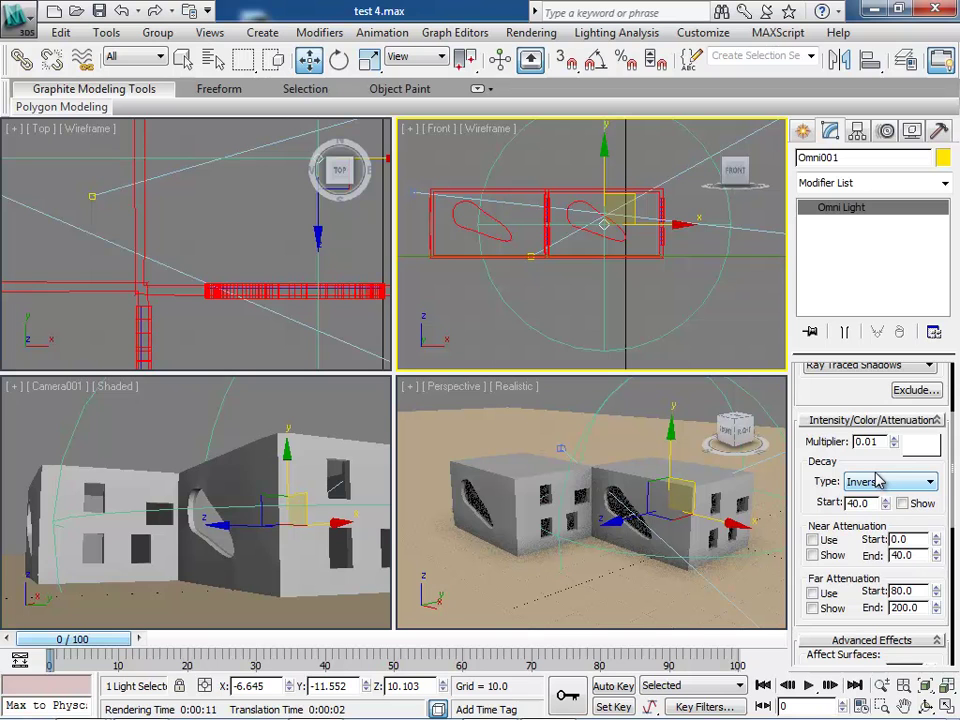
{"action": "left_click", "coordinate": [651, 410]}
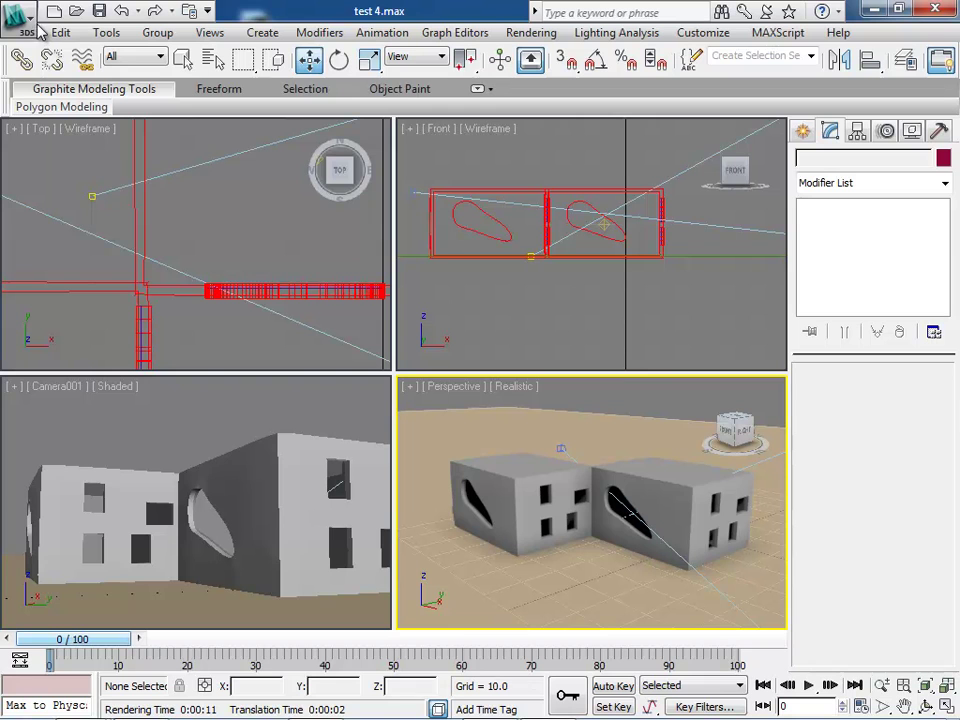
{"action": "left_click", "coordinate": [604, 223]}
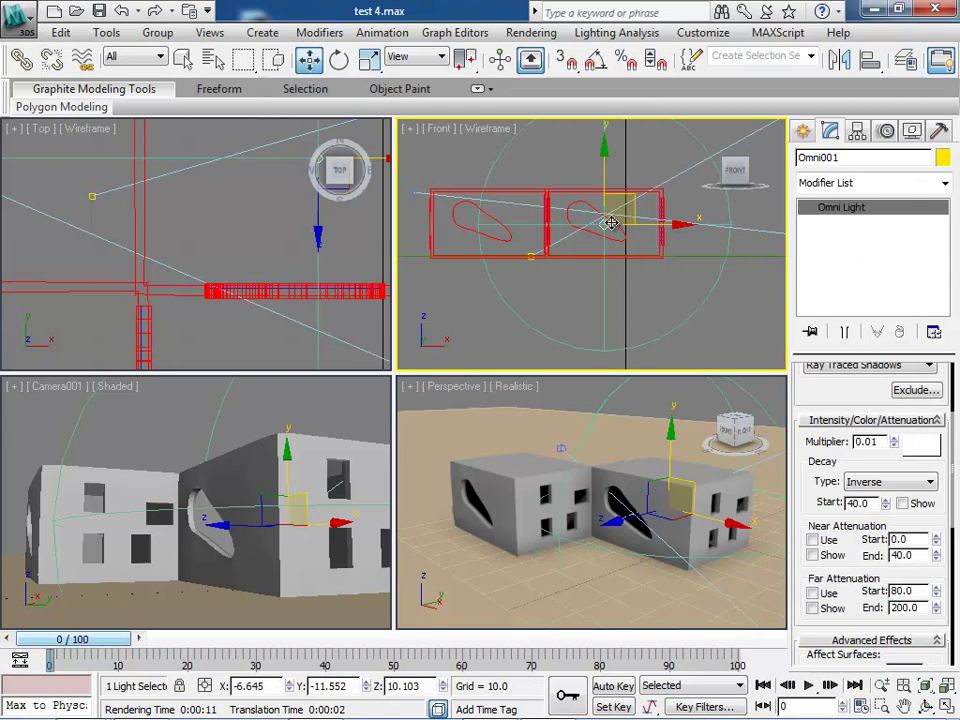
{"action": "scroll", "coordinate": [900, 580], "scroll_direction": "down", "scroll_amount": 6}
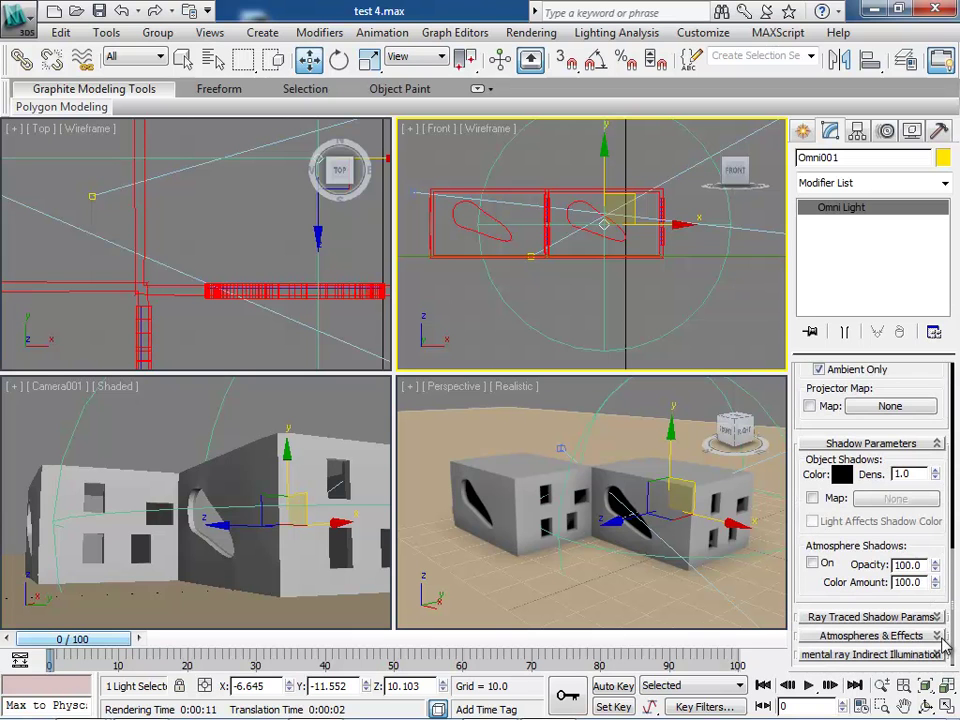
{"action": "scroll", "coordinate": [940, 515], "scroll_direction": "up", "scroll_amount": 2}
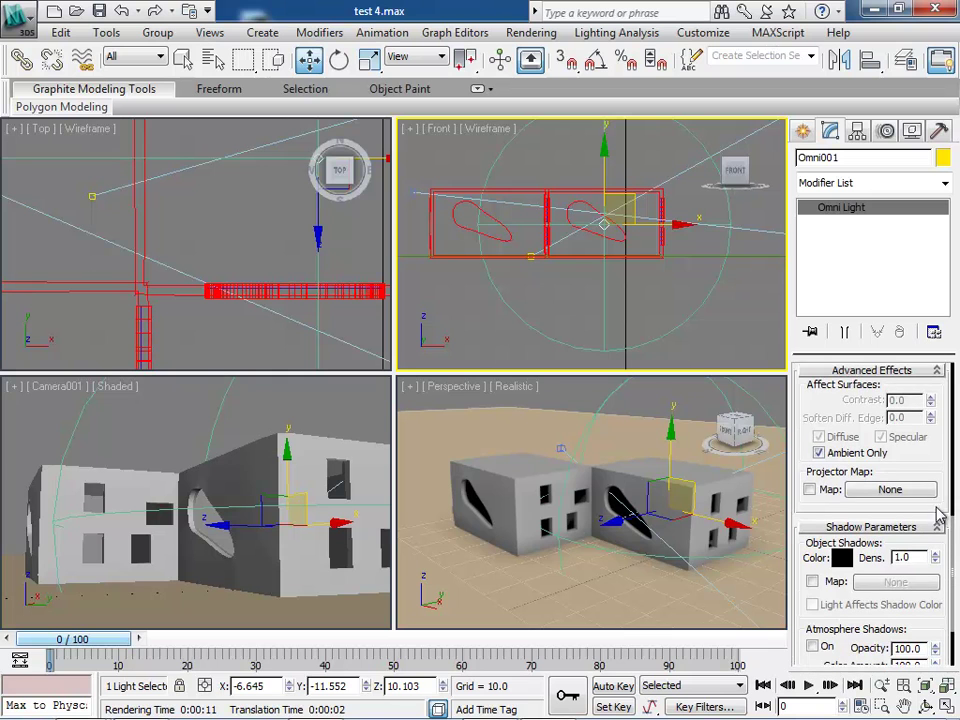
{"action": "left_click", "coordinate": [819, 453]}
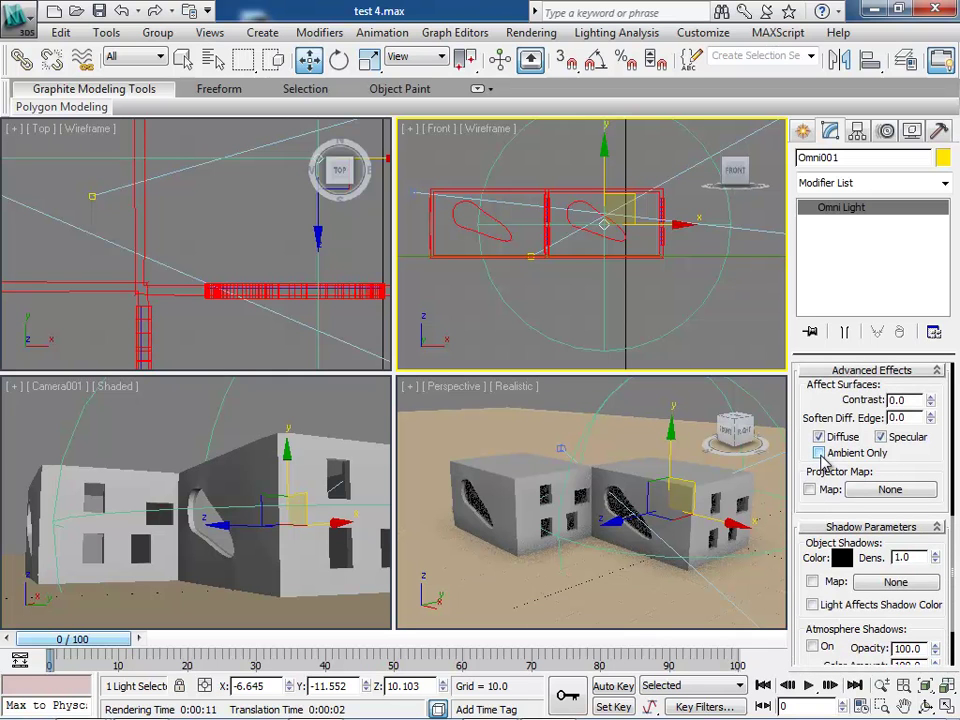
{"action": "left_click", "coordinate": [879, 439]}
{"action": "left_click", "coordinate": [745, 322]}
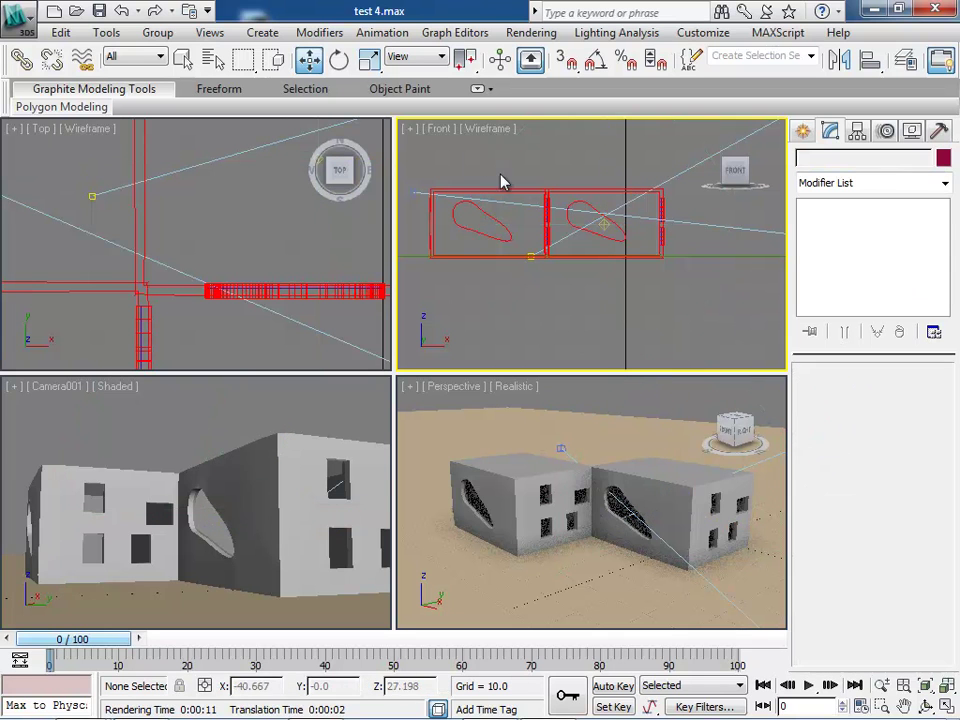
{"action": "left_click", "coordinate": [448, 392]}
{"action": "left_click", "coordinate": [72, 392]}
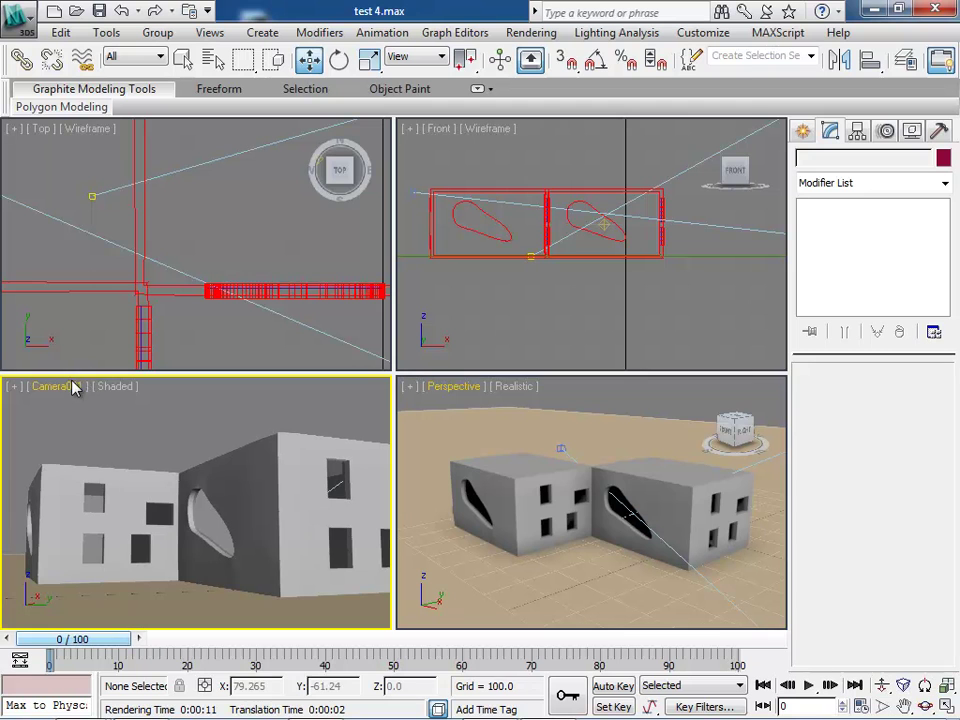
{"action": "left_click", "coordinate": [531, 33]}
{"action": "left_click", "coordinate": [540, 57]}
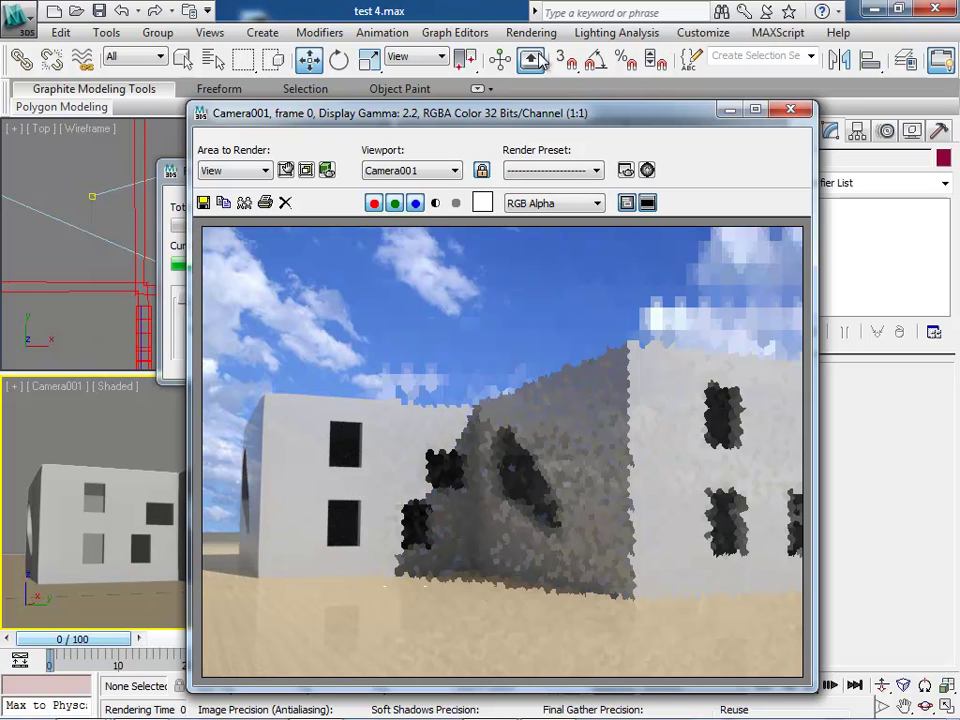
{"action": "left_click", "coordinate": [790, 109]}
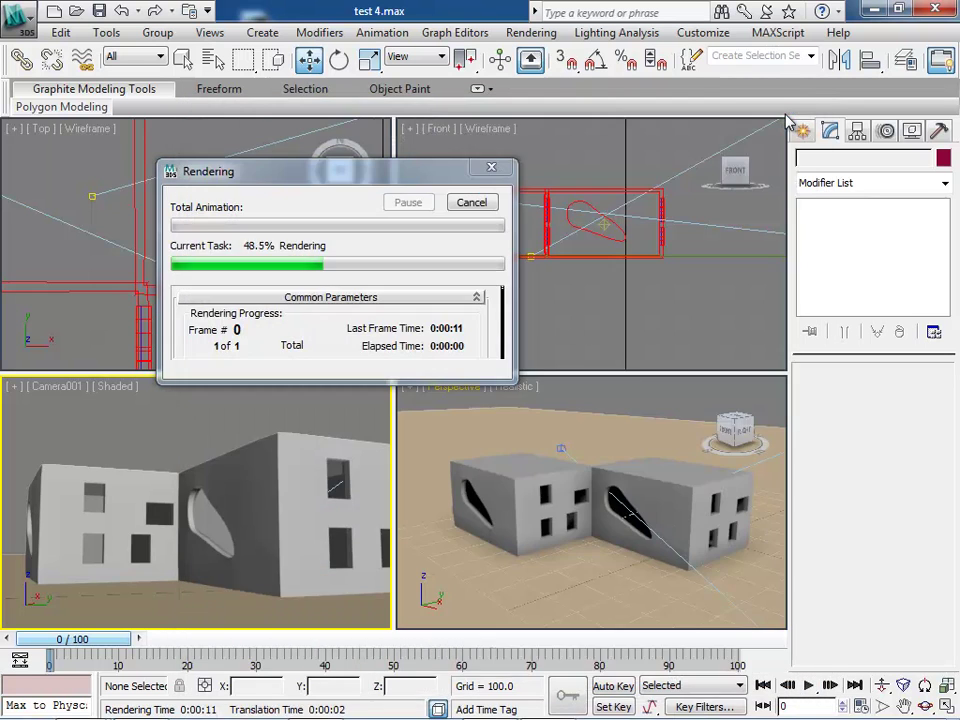
{"action": "left_click", "coordinate": [471, 203]}
{"action": "left_click", "coordinate": [681, 298]}
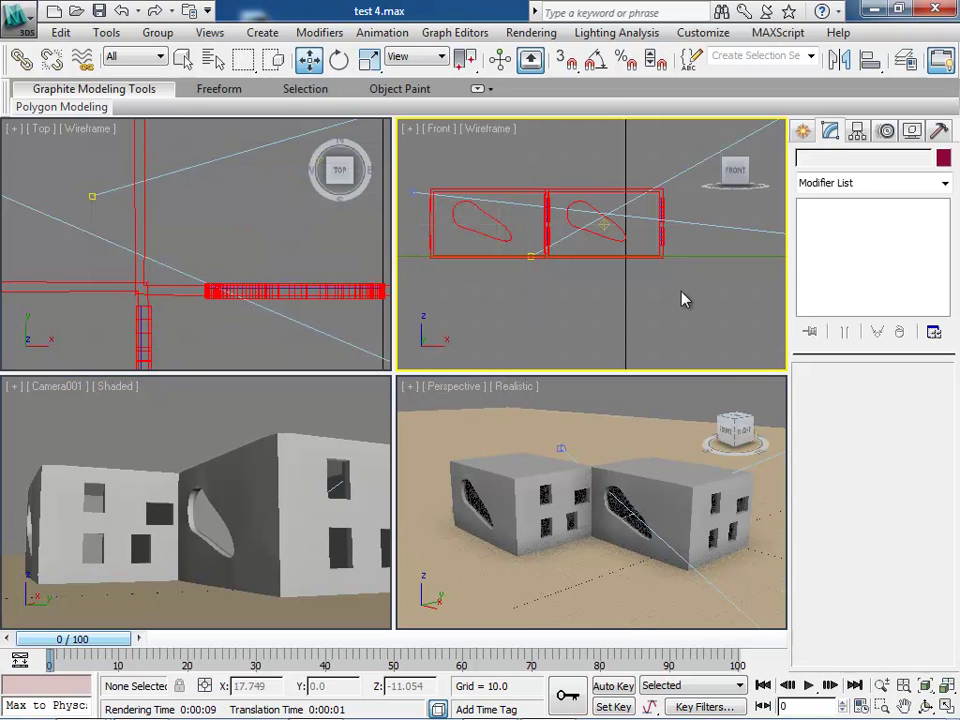
{"action": "left_click", "coordinate": [609, 228]}
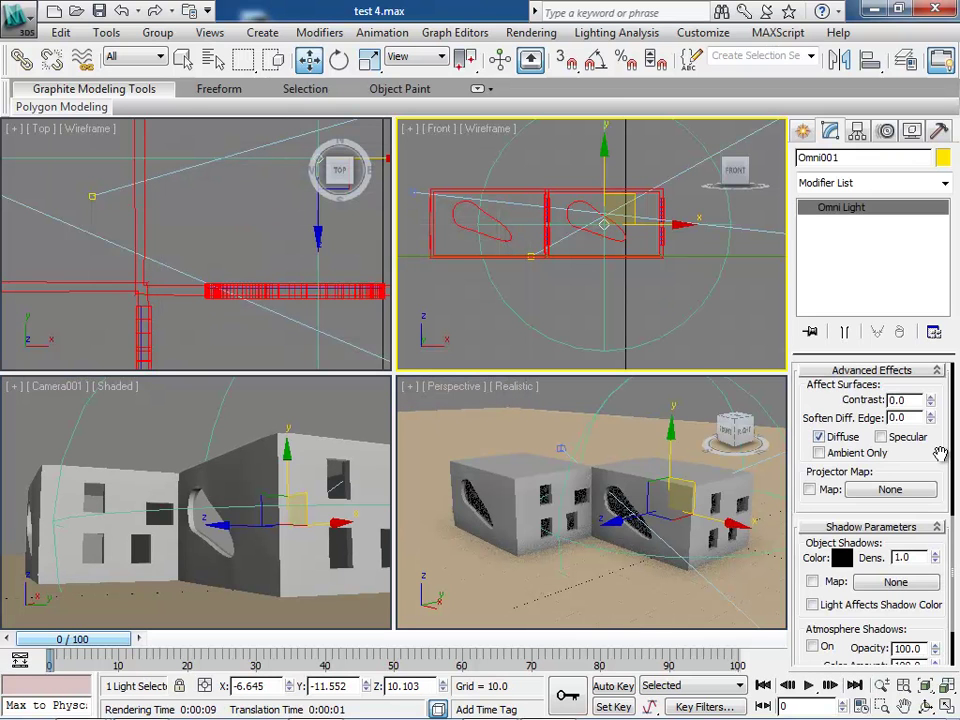
Raise Omni001's multiplier from 0.01 to 0.5 and deselect the light.
{"action": "scroll", "coordinate": [940, 455], "scroll_direction": "up", "scroll_amount": 10}
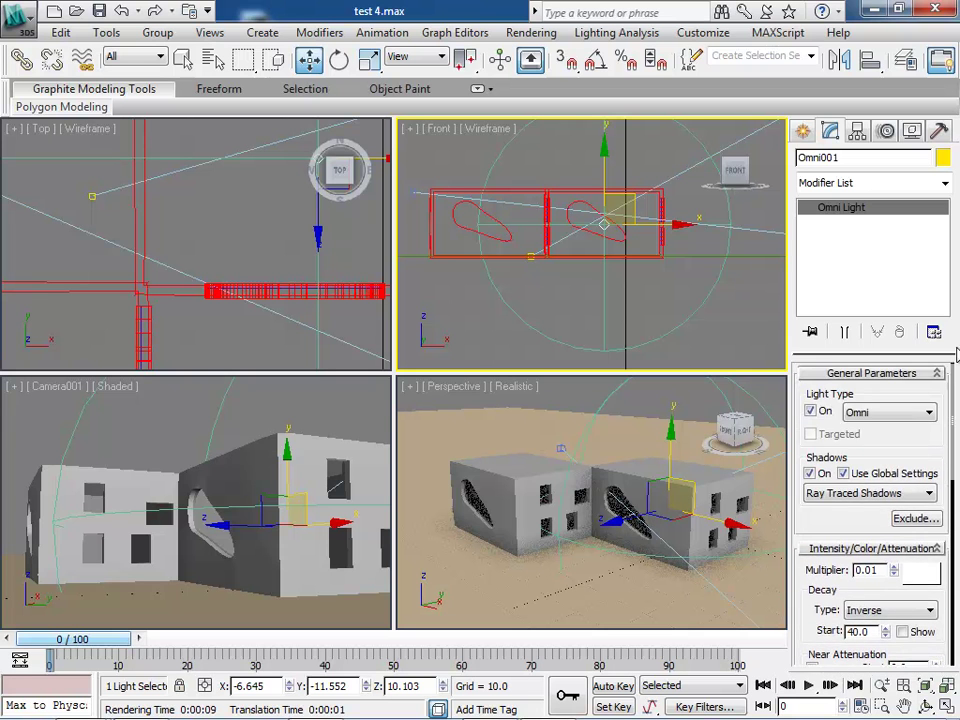
{"action": "scroll", "coordinate": [917, 407], "scroll_direction": "down", "scroll_amount": 5}
{"action": "scroll", "coordinate": [917, 410], "scroll_direction": "down", "scroll_amount": 6}
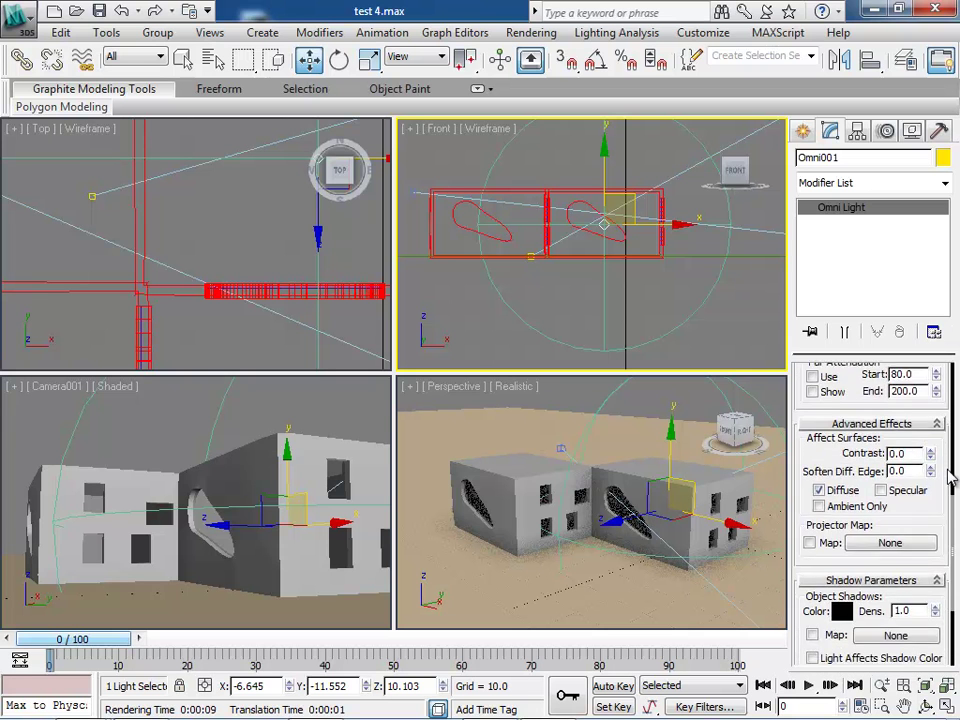
{"action": "scroll", "coordinate": [952, 463], "scroll_direction": "up", "scroll_amount": 3}
{"action": "left_click_drag", "start_coordinate": [952, 463], "coordinate": [955, 385]}
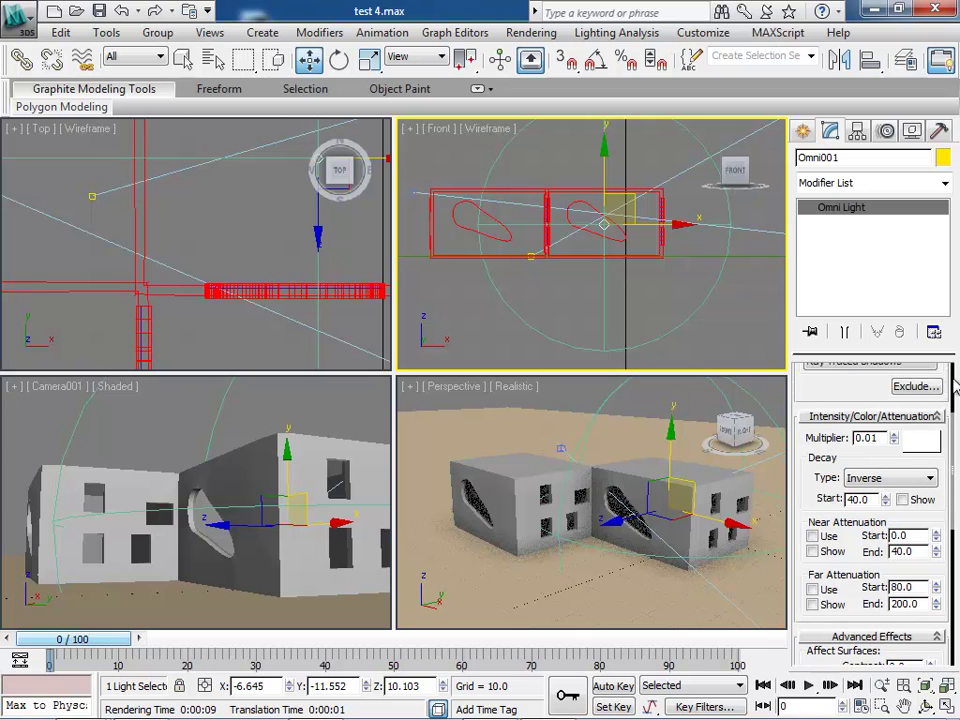
{"action": "left_click_drag", "start_coordinate": [885, 441], "coordinate": [823, 434]}
{"action": "type", "text": ".5"}
{"action": "key", "text": "Return"}
{"action": "left_click", "coordinate": [752, 343]}
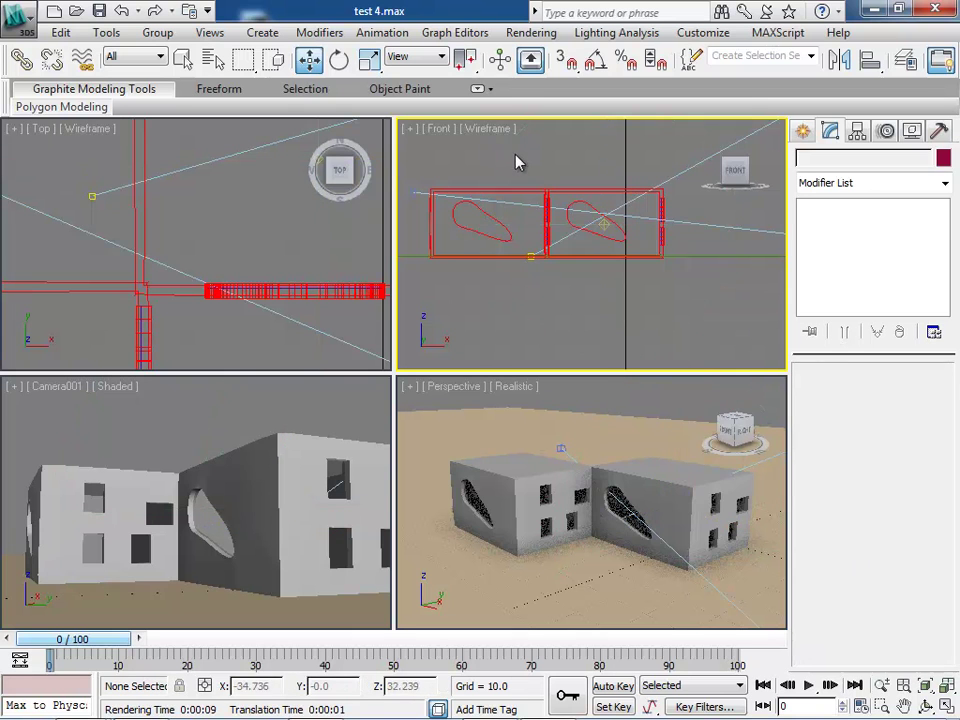
Render the Camera001 view, then close the rendered frame window.
{"action": "left_click", "coordinate": [528, 33]}
{"action": "left_click", "coordinate": [540, 55]}
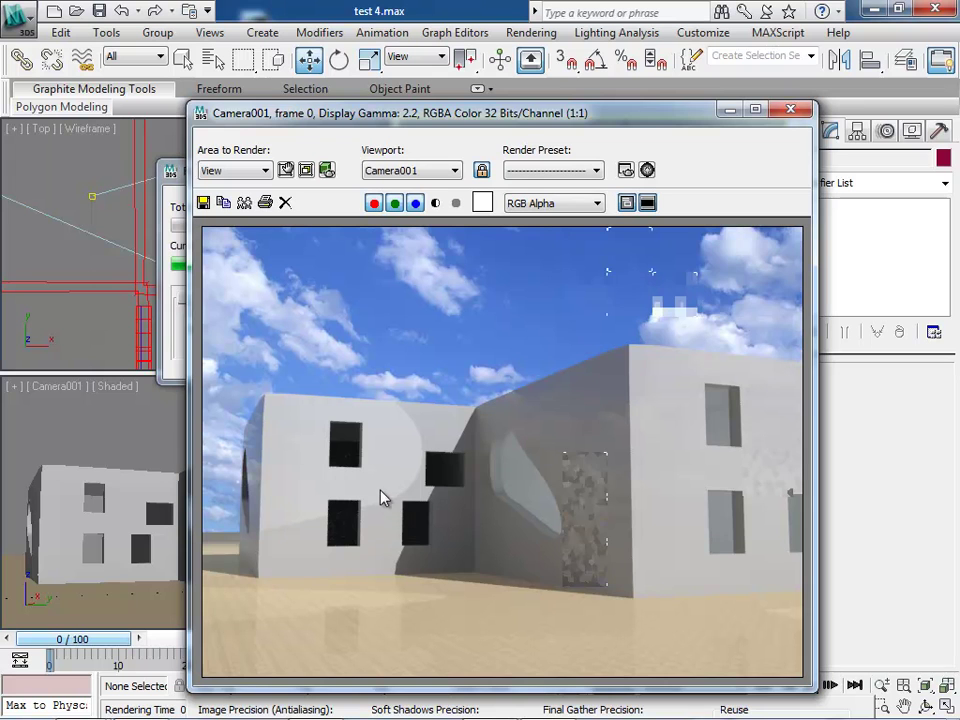
{"action": "left_click", "coordinate": [791, 110]}
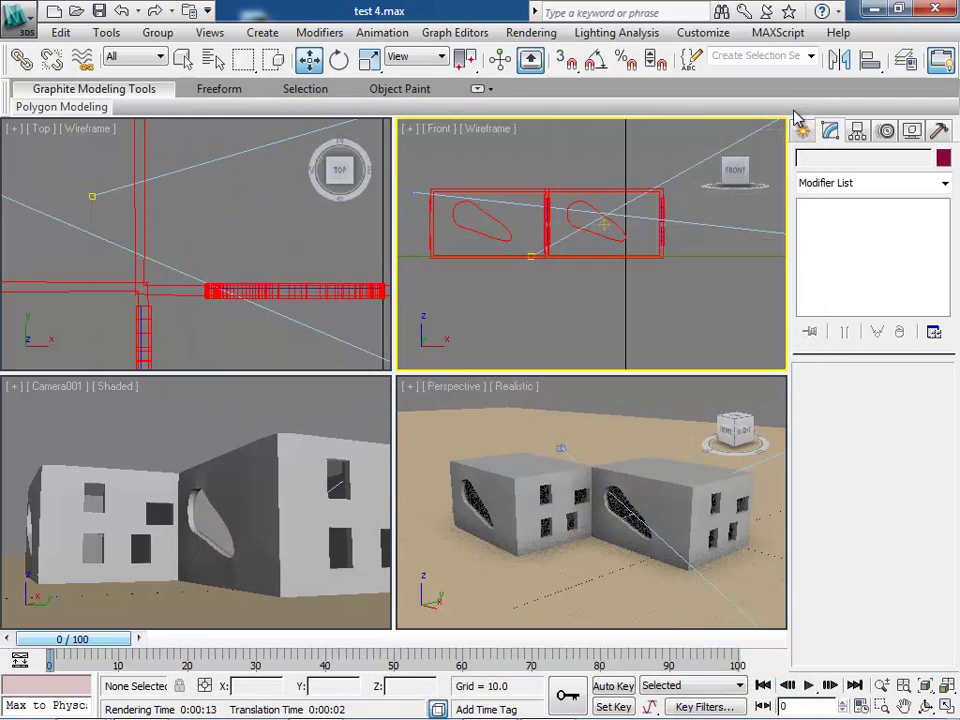
Import MULLIONS.dwg from the Desktop through the application menu's Import command.
{"action": "left_click", "coordinate": [15, 17]}
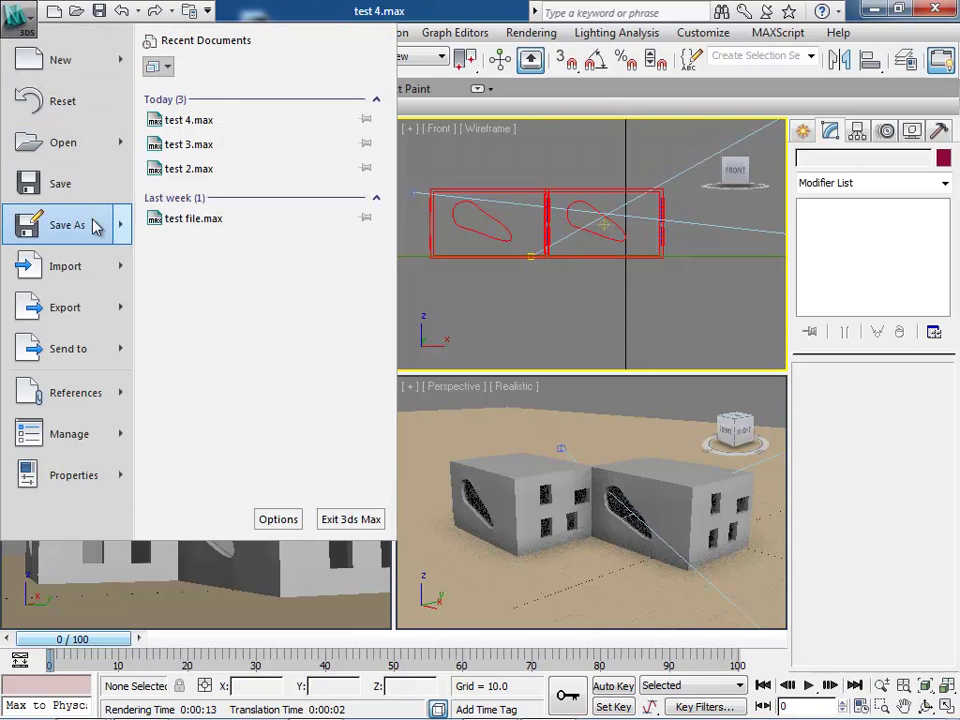
{"action": "mouse_move", "coordinate": [100, 278]}
{"action": "left_click", "coordinate": [225, 100]}
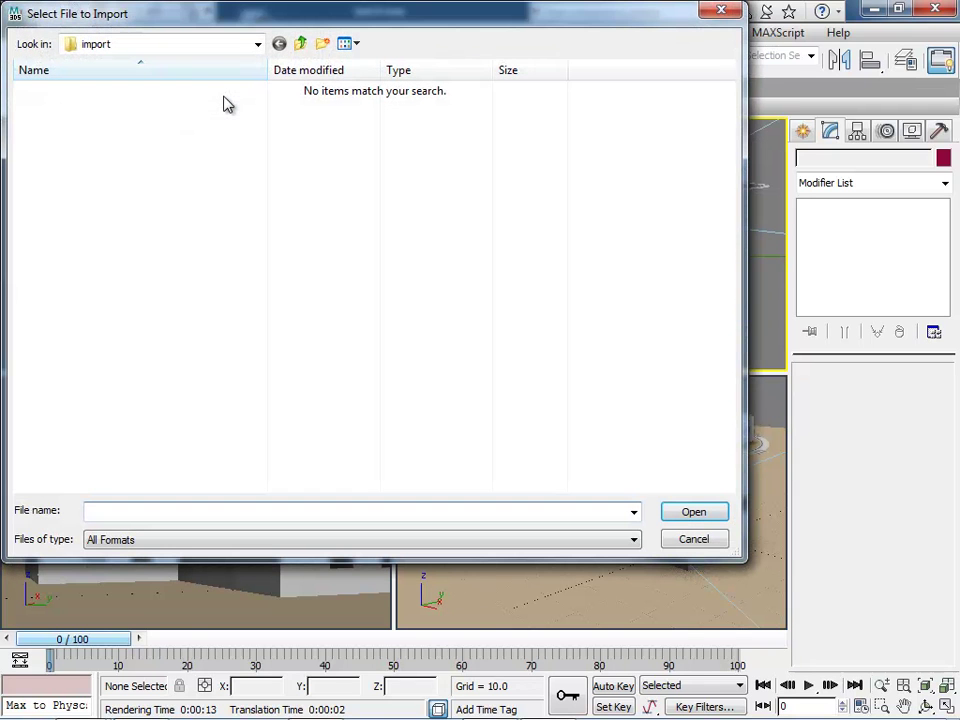
{"action": "left_click", "coordinate": [249, 46]}
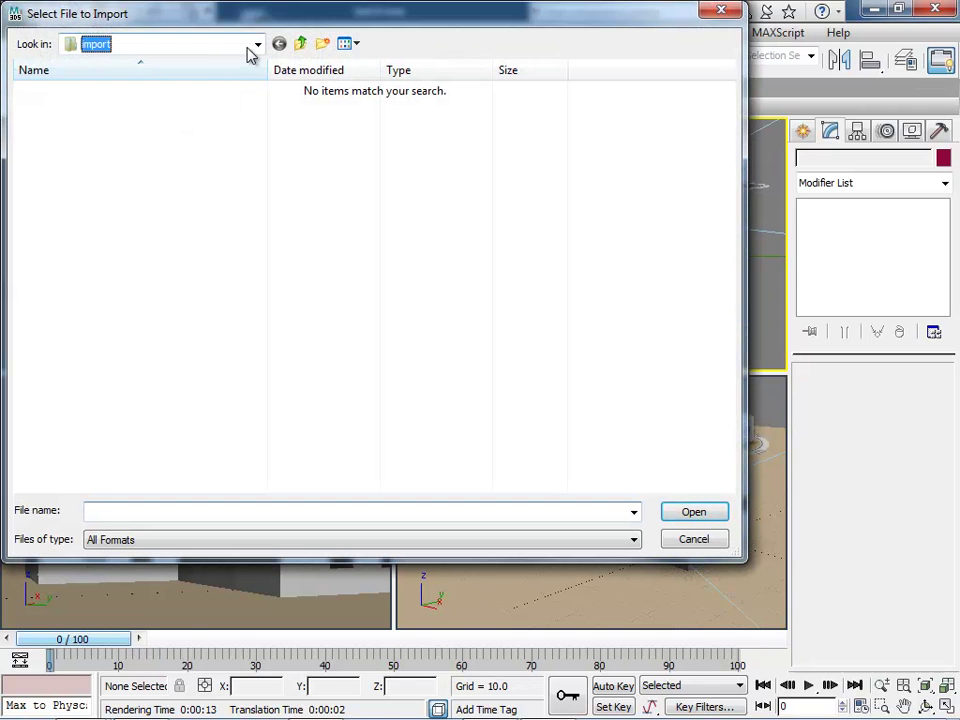
{"action": "left_click", "coordinate": [257, 47]}
{"action": "left_click", "coordinate": [258, 47]}
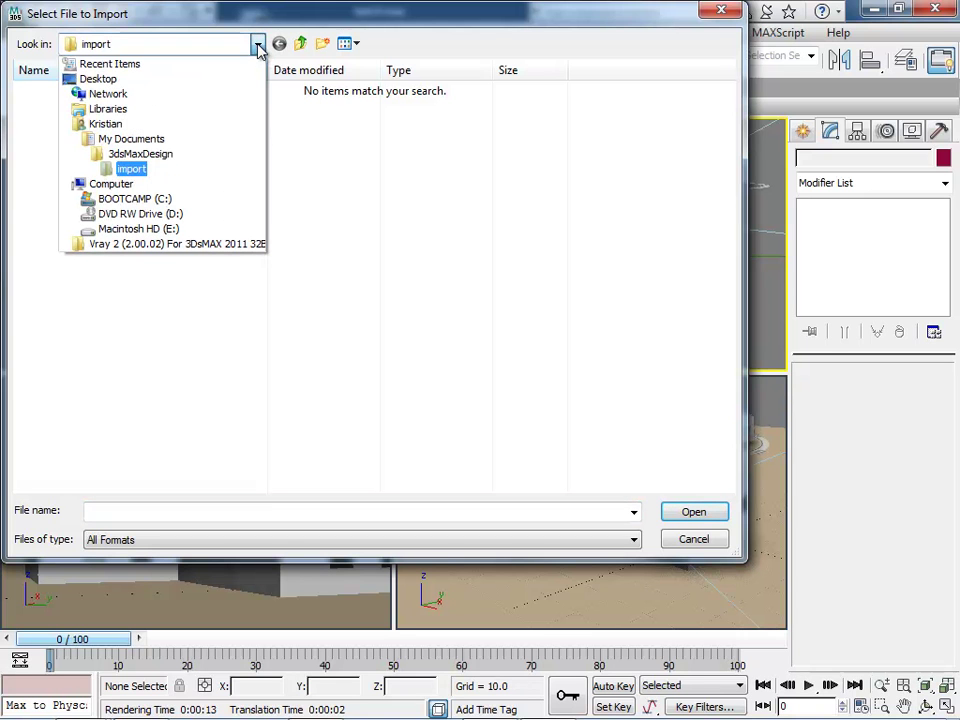
{"action": "left_click", "coordinate": [106, 79]}
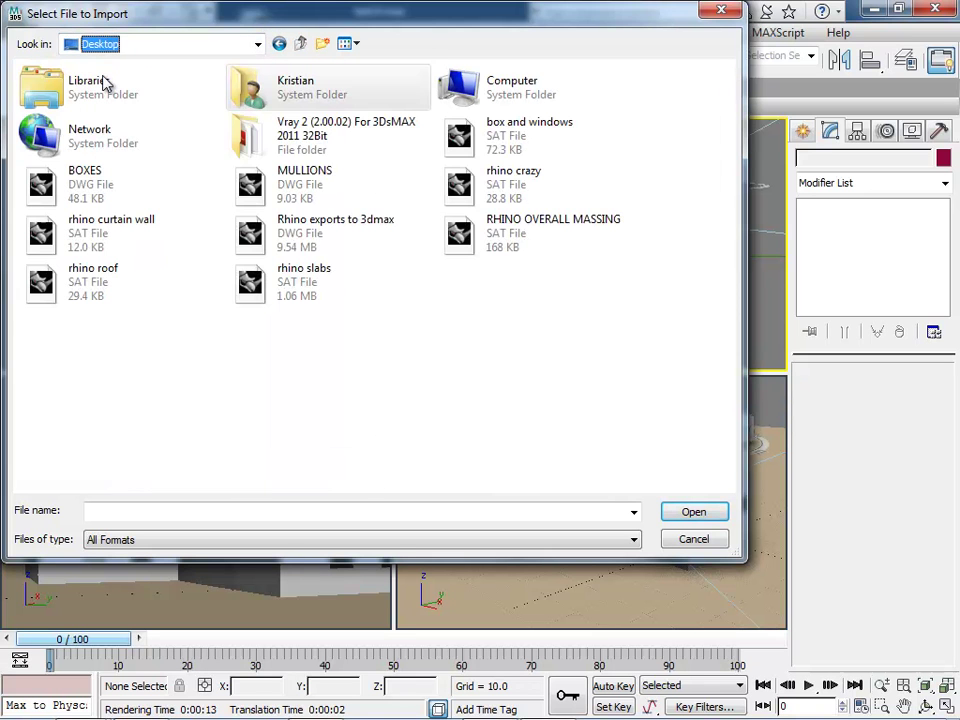
{"action": "left_click", "coordinate": [280, 193]}
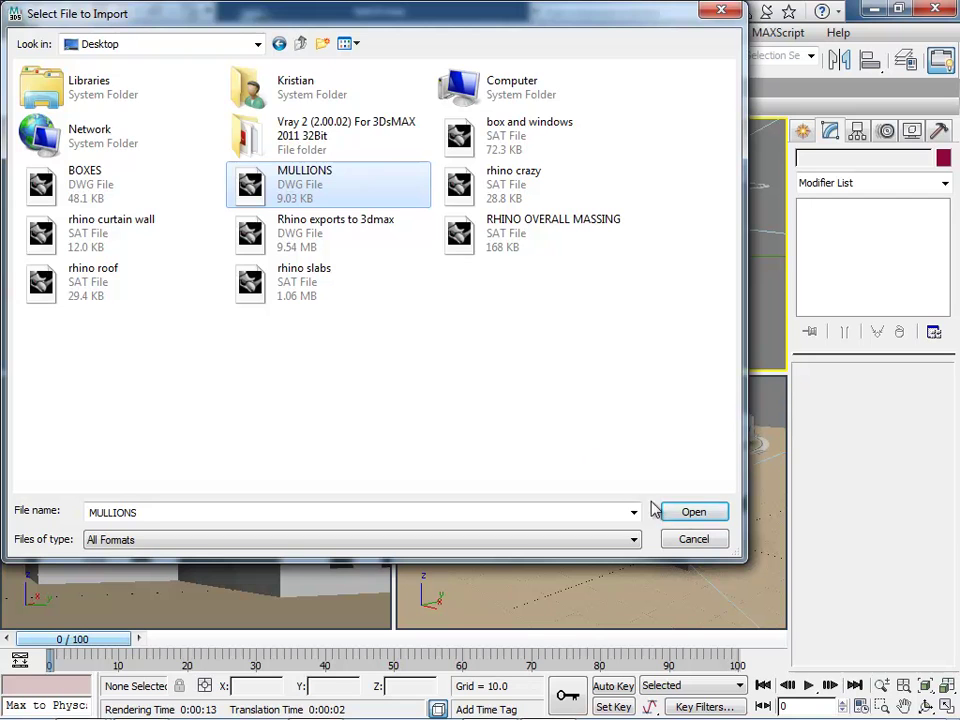
{"action": "left_click", "coordinate": [691, 513]}
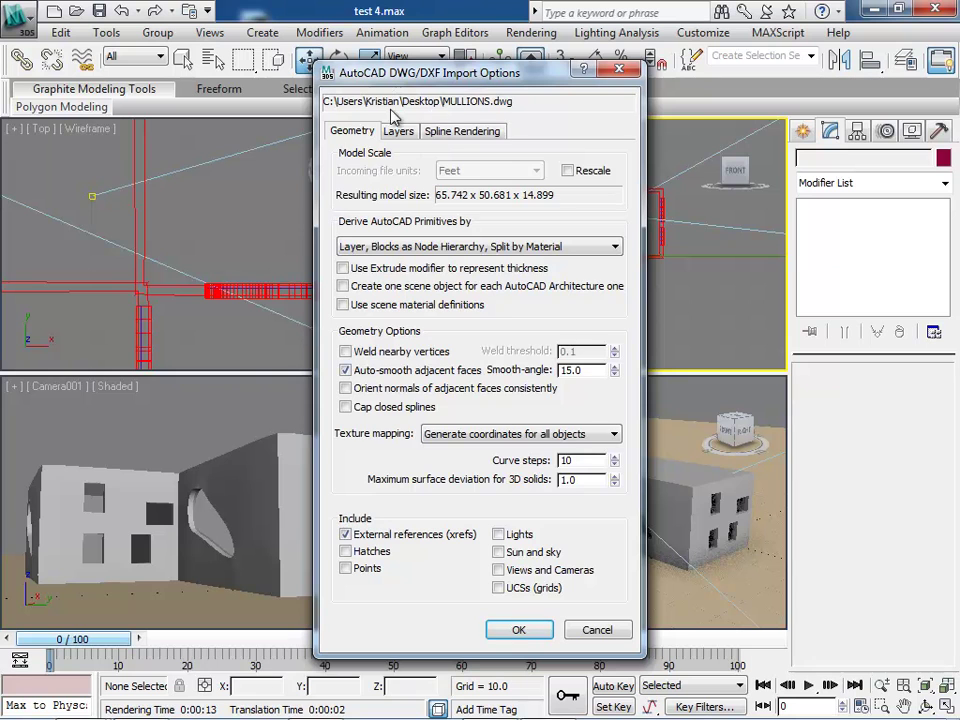
Import the mullions as rectangular renderable splines with length 0.5 and width 0.25.
{"action": "left_click", "coordinate": [449, 138]}
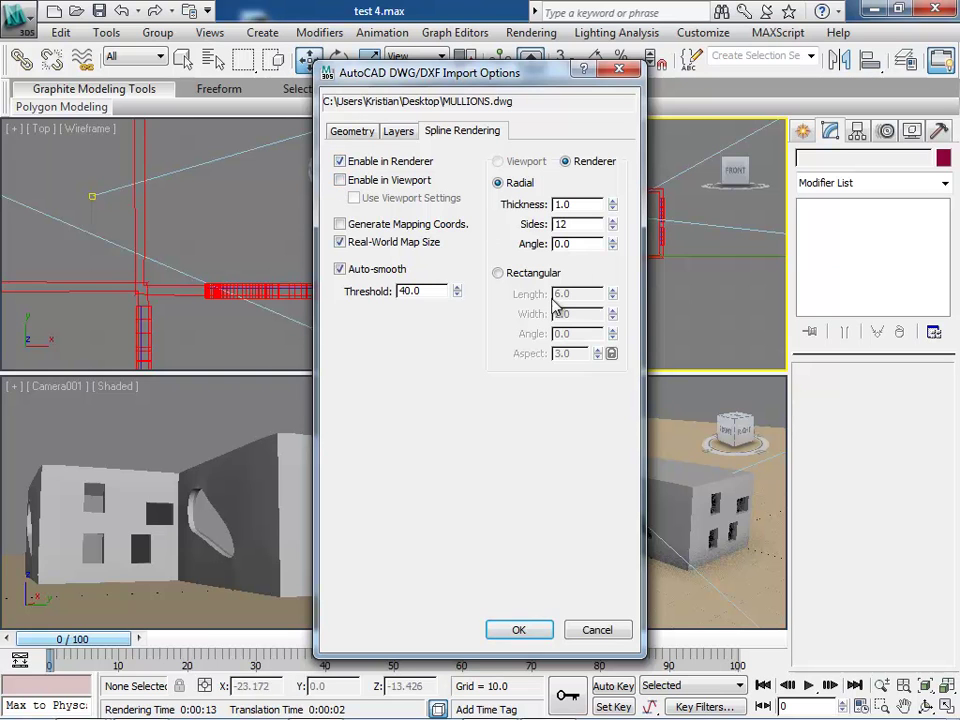
{"action": "left_click", "coordinate": [498, 273]}
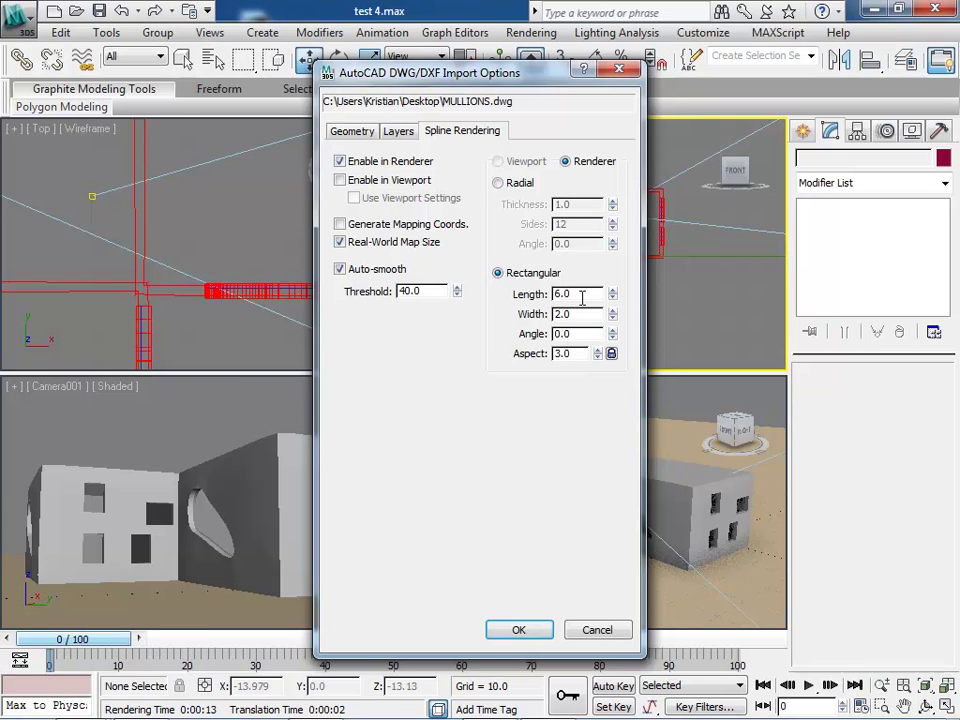
{"action": "left_click_drag", "start_coordinate": [565, 300], "coordinate": [491, 293]}
{"action": "type", "text": ".5"}
{"action": "left_click_drag", "start_coordinate": [575, 315], "coordinate": [541, 315]}
{"action": "type", "text": "."}
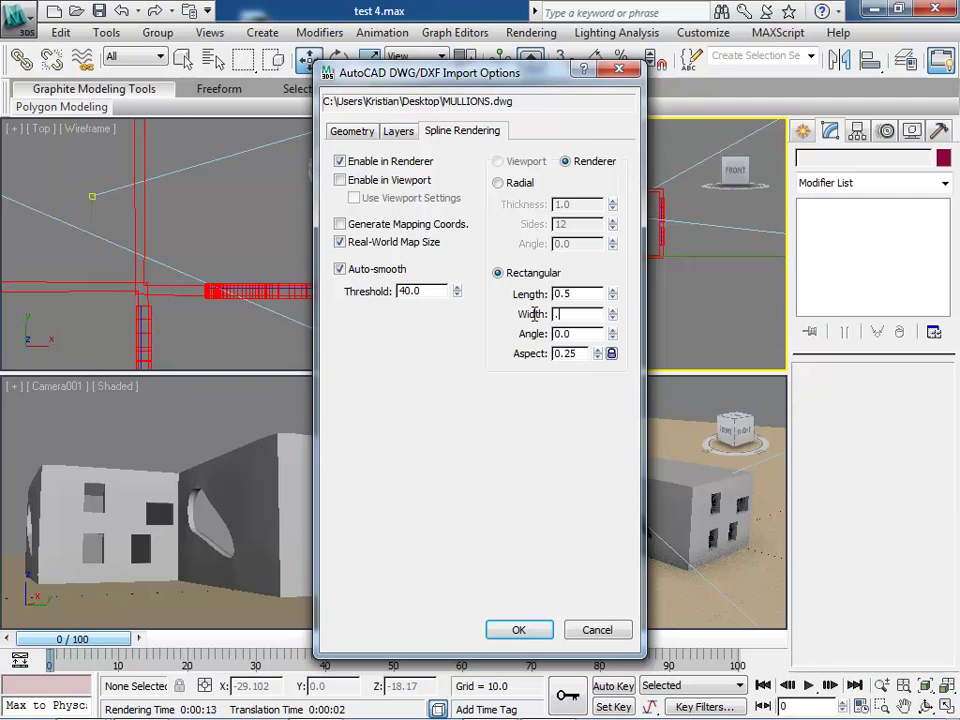
{"action": "left_click", "coordinate": [520, 630]}
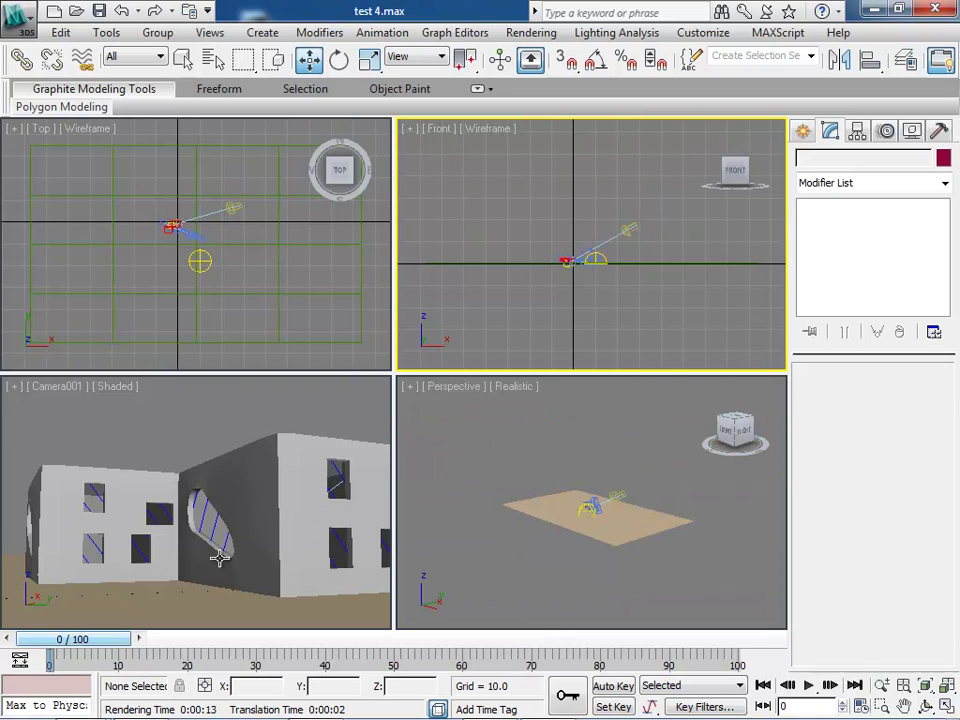
Assign the 01 - Default Arch & Design material to the imported mullion splines.
{"action": "left_click", "coordinate": [203, 511]}
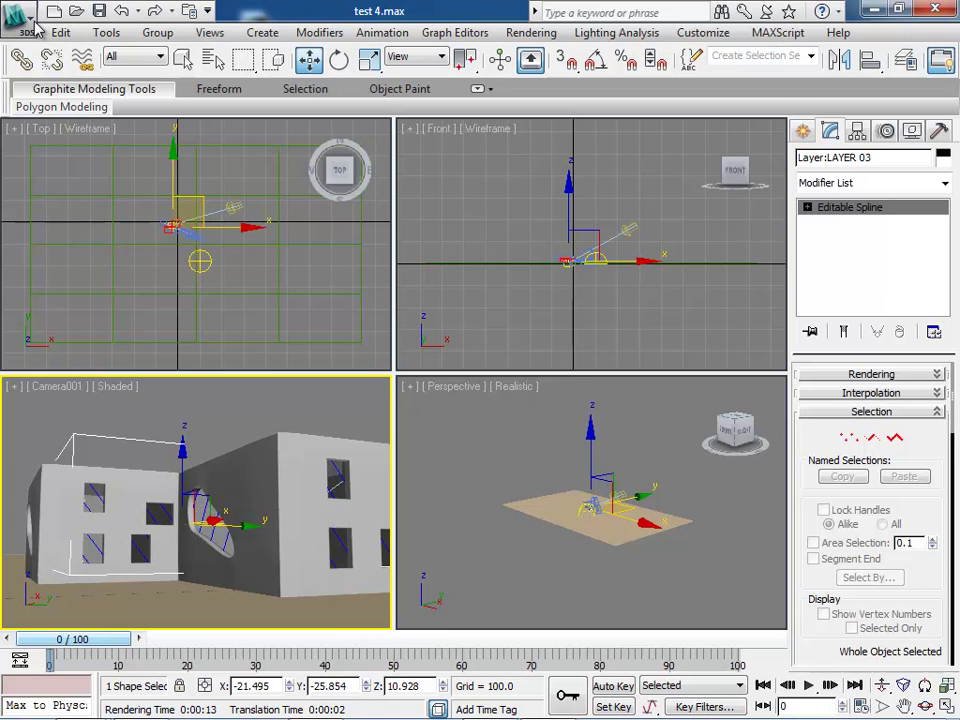
{"action": "key", "text": "m"}
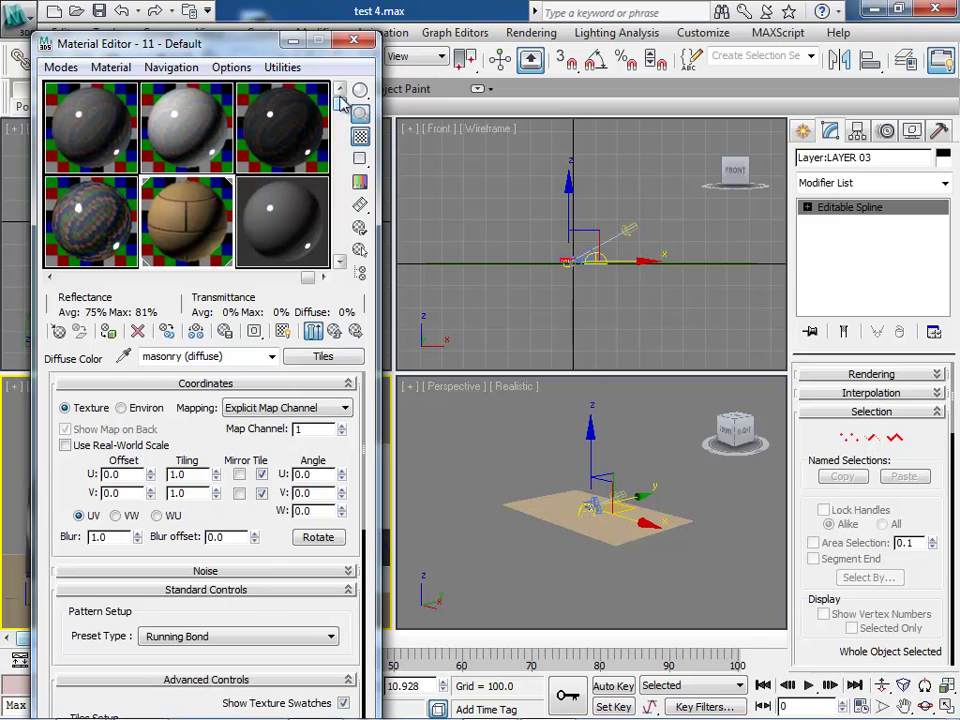
{"action": "left_click", "coordinate": [340, 261]}
{"action": "left_click_drag", "start_coordinate": [312, 276], "coordinate": [56, 275]}
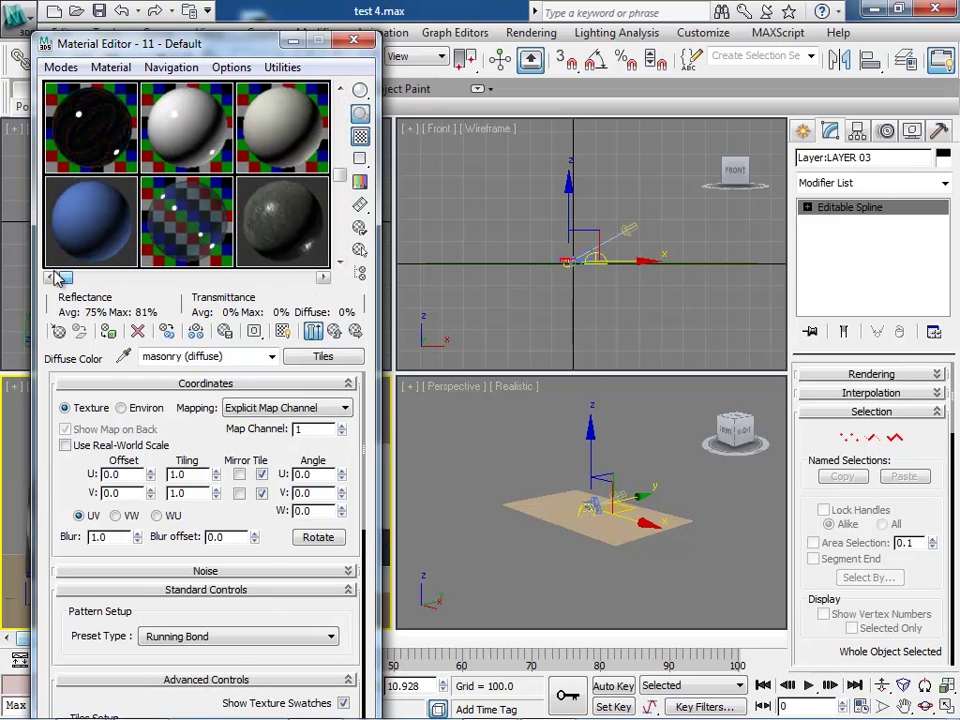
{"action": "left_click", "coordinate": [58, 120]}
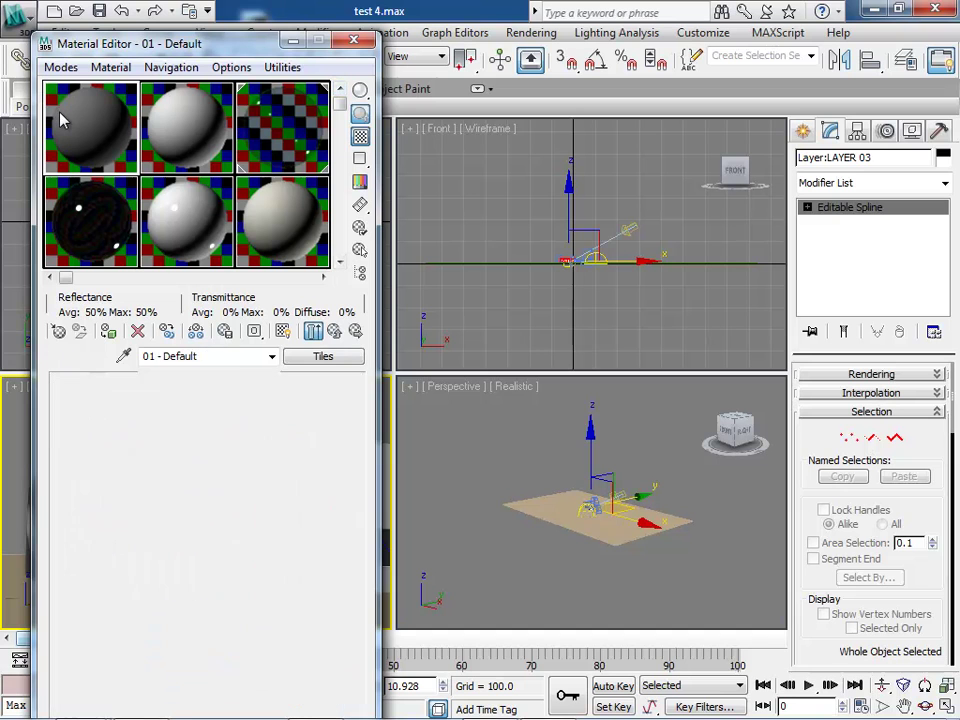
{"action": "left_click", "coordinate": [109, 332]}
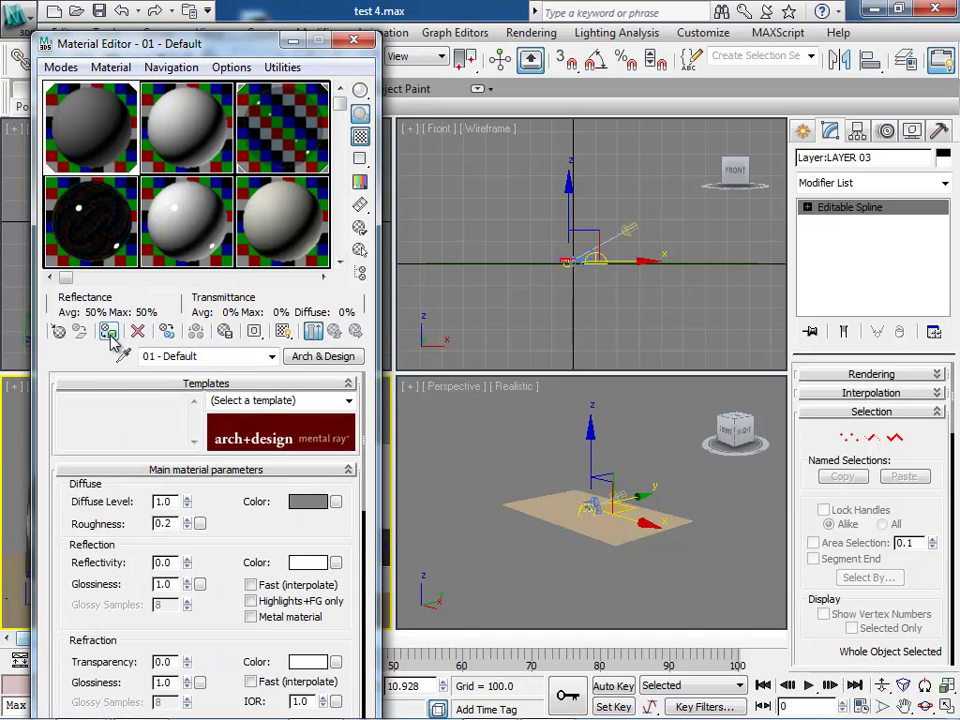
{"action": "left_click", "coordinate": [495, 468]}
{"action": "left_click", "coordinate": [353, 40]}
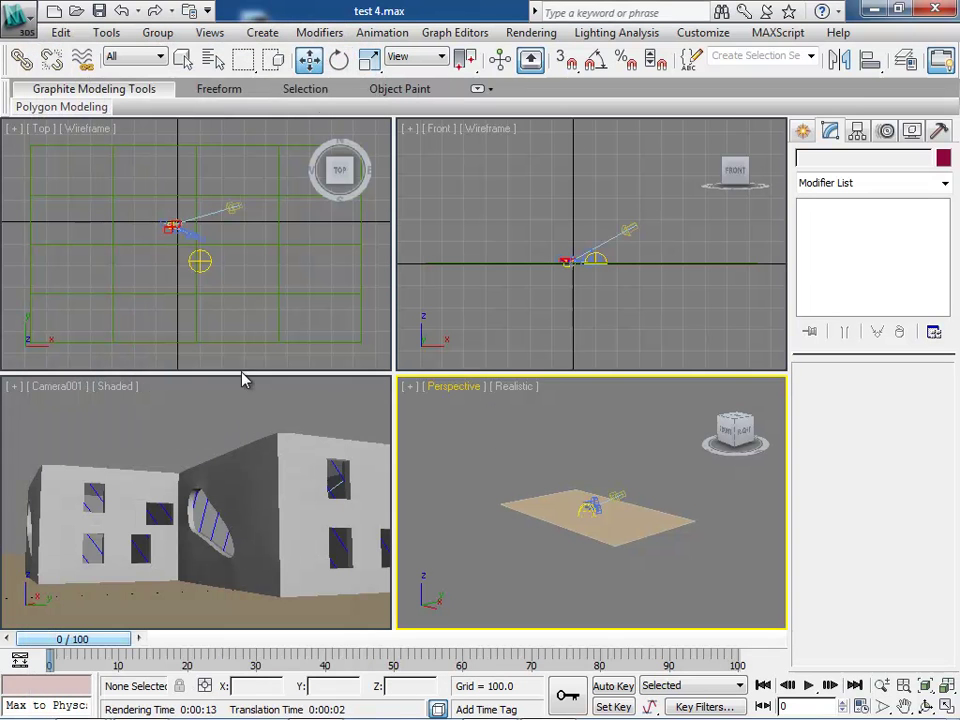
{"action": "left_click", "coordinate": [84, 400]}
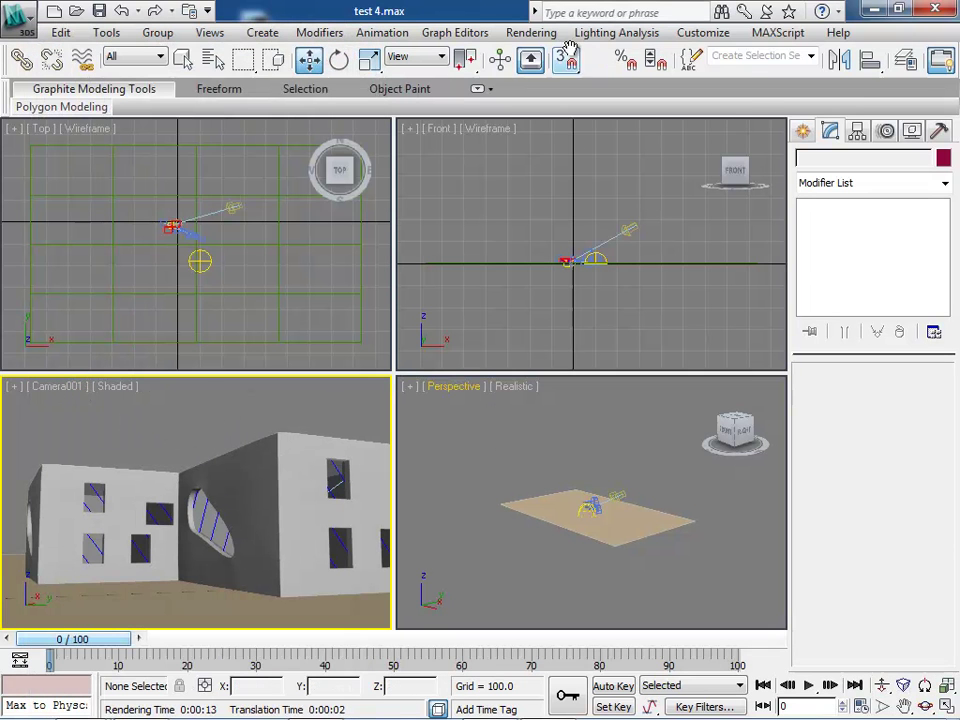
Render Camera001 to check the mullion bars across the windows, then close the frame.
{"action": "left_click", "coordinate": [531, 33]}
{"action": "left_click", "coordinate": [541, 56]}
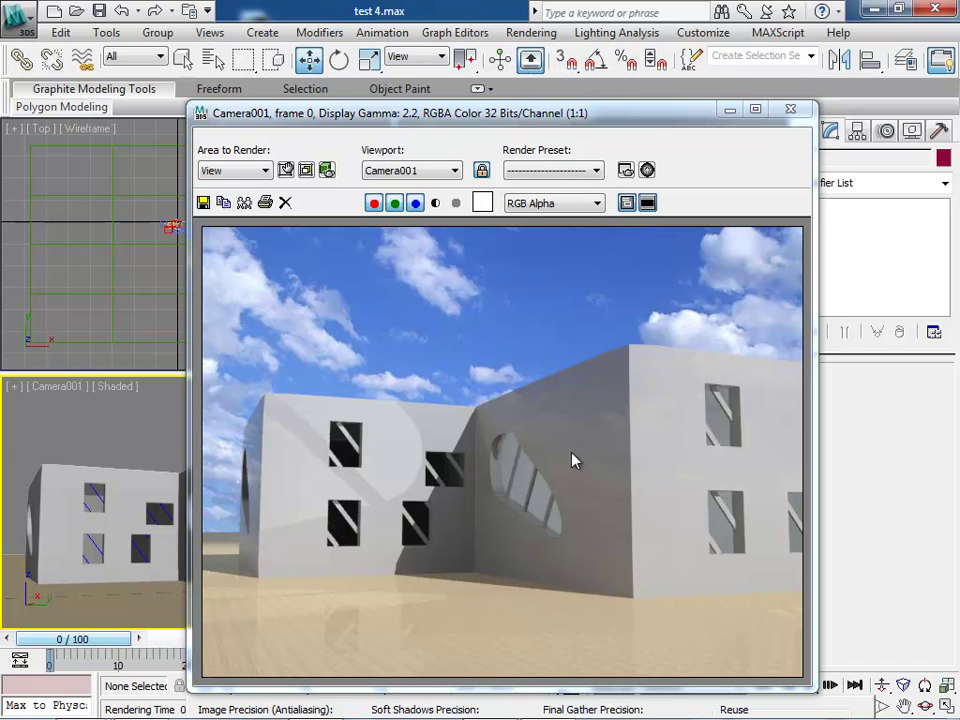
{"action": "left_click", "coordinate": [792, 112]}
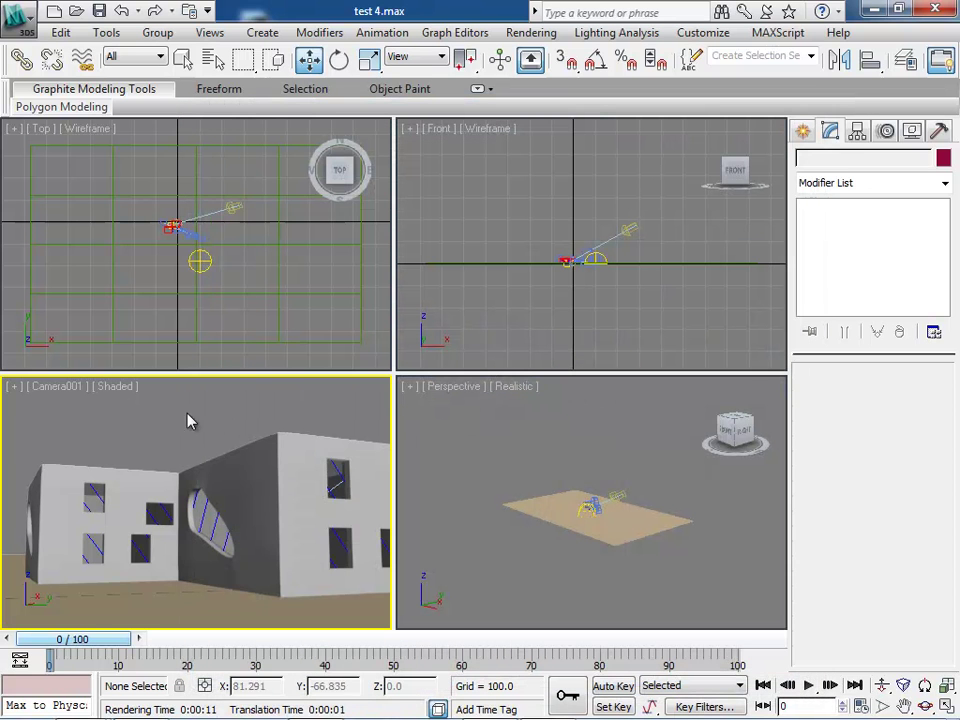
Tune 03 - Default: transparency 0.86, refraction glossiness 0.82, reflectivity 0.93, reflection glossiness 0.78.
{"action": "key", "text": "m"}
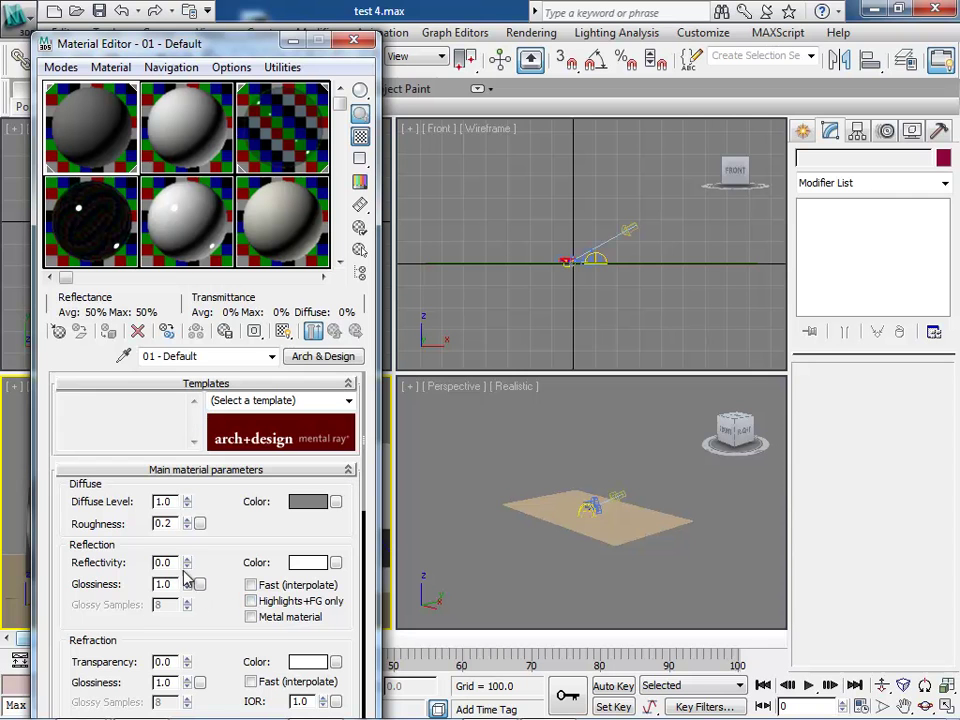
{"action": "left_click", "coordinate": [292, 142]}
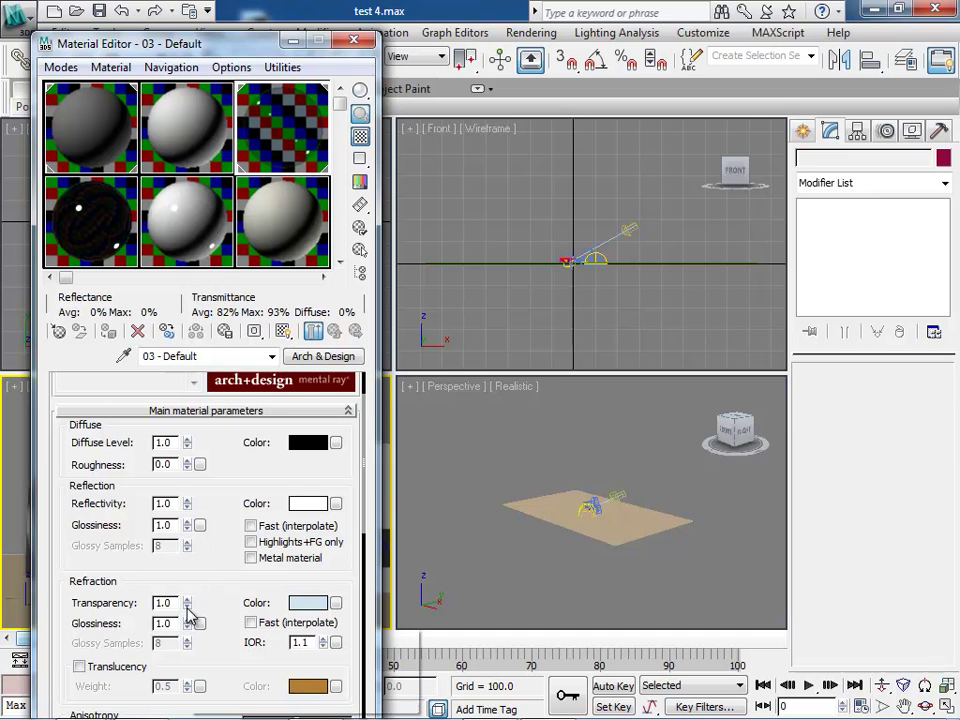
{"action": "left_click_drag", "start_coordinate": [187, 609], "coordinate": [189, 638]}
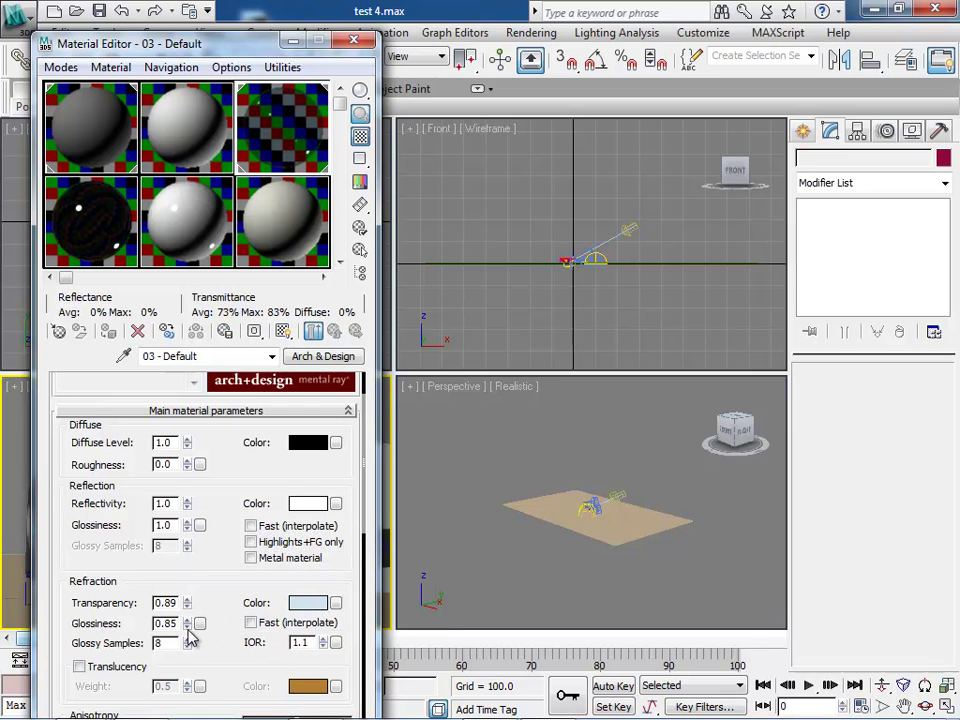
{"action": "left_click_drag", "start_coordinate": [369, 521], "coordinate": [347, 536]}
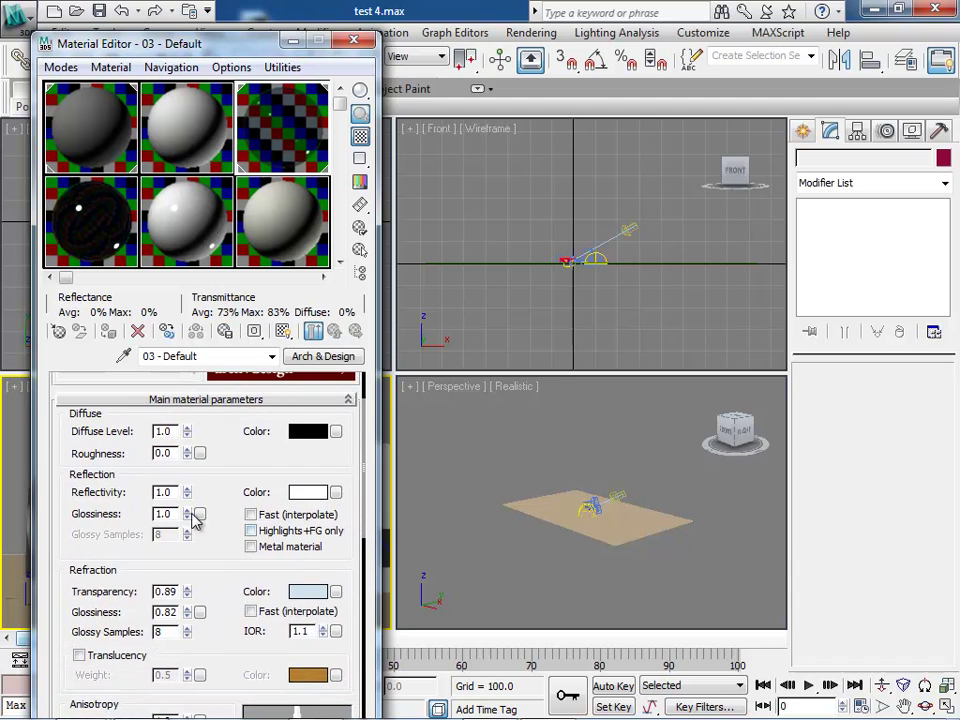
{"action": "left_click", "coordinate": [187, 595]}
{"action": "left_click", "coordinate": [187, 496]}
{"action": "left_click", "coordinate": [189, 516]}
{"action": "left_click_drag", "start_coordinate": [187, 521], "coordinate": [190, 516]}
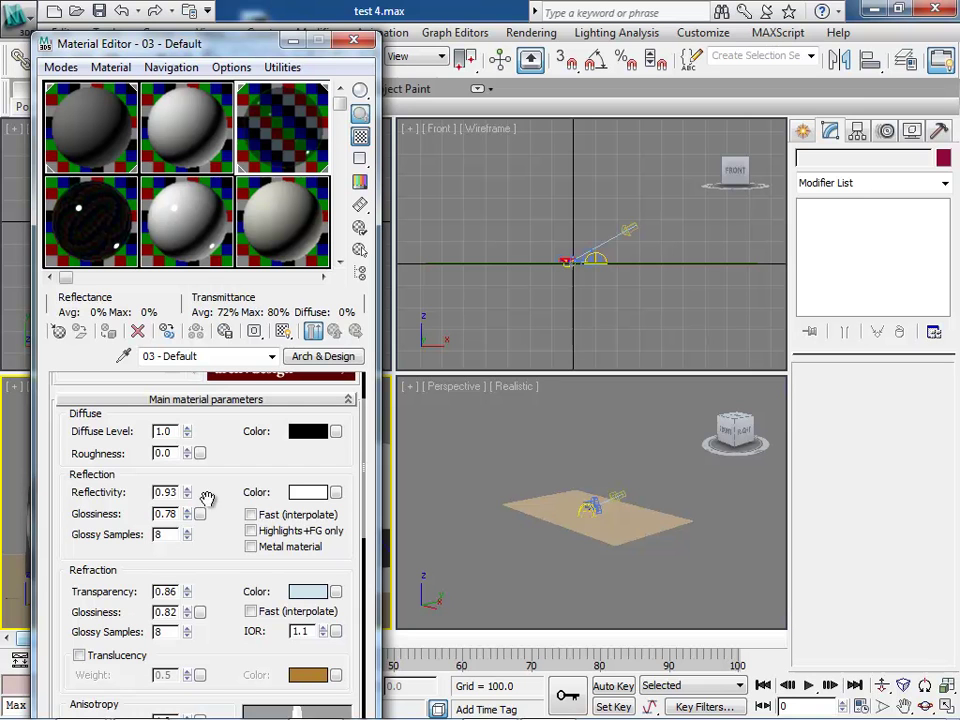
{"action": "left_click", "coordinate": [353, 41]}
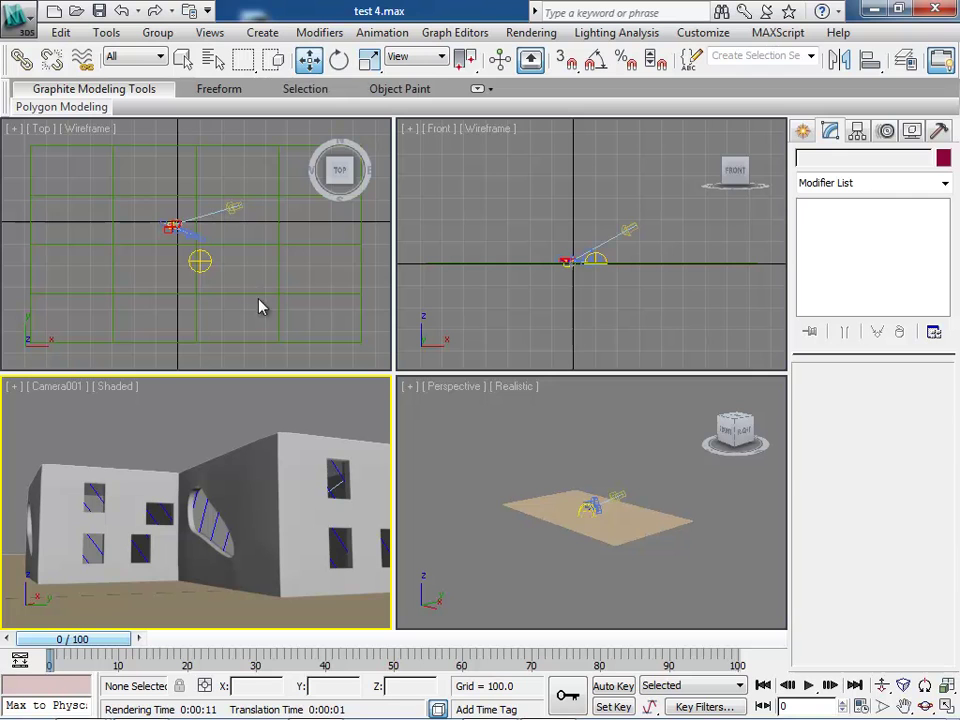
Give the Layer 03 window spline a 1.0 by 0.25 rectangular section, enabled in viewport and renderer.
{"action": "left_click", "coordinate": [203, 516]}
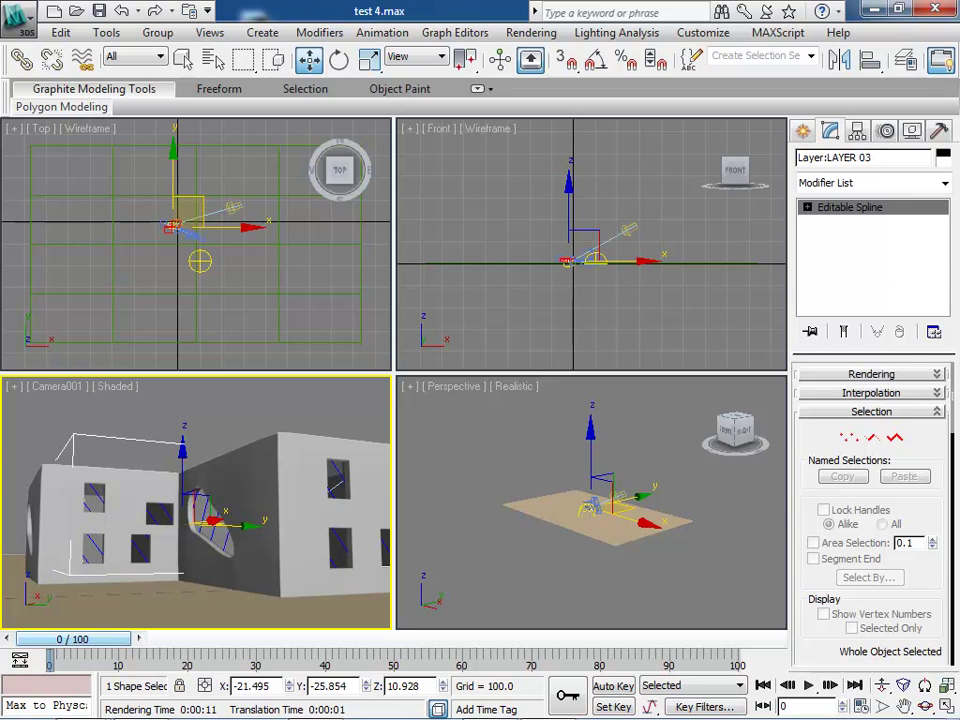
{"action": "left_click", "coordinate": [937, 375]}
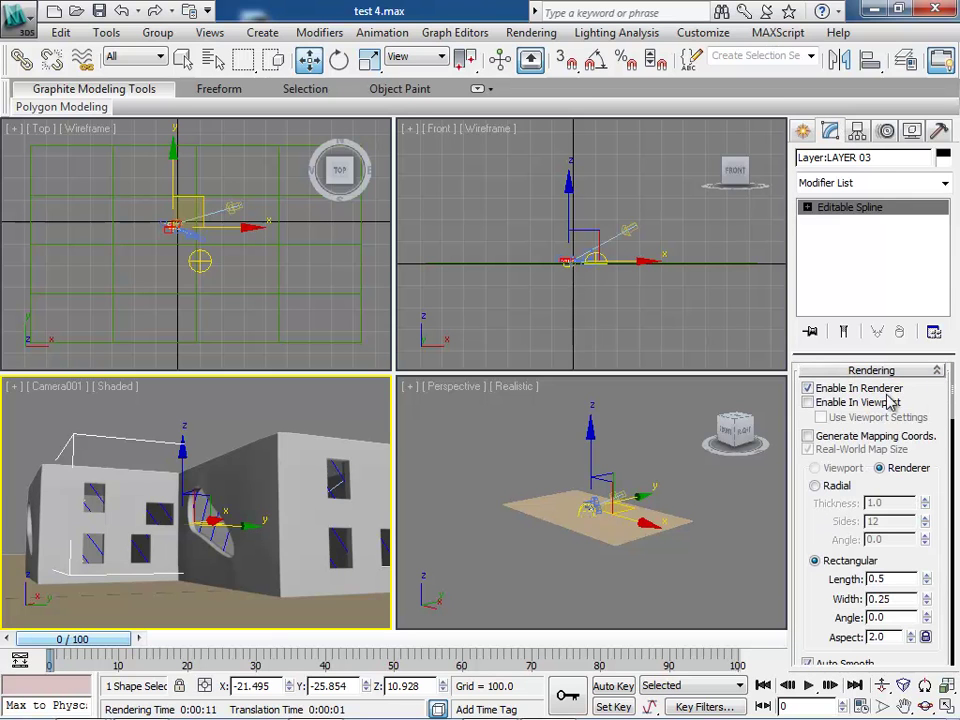
{"action": "scroll", "coordinate": [940, 445], "scroll_direction": "down", "scroll_amount": 4}
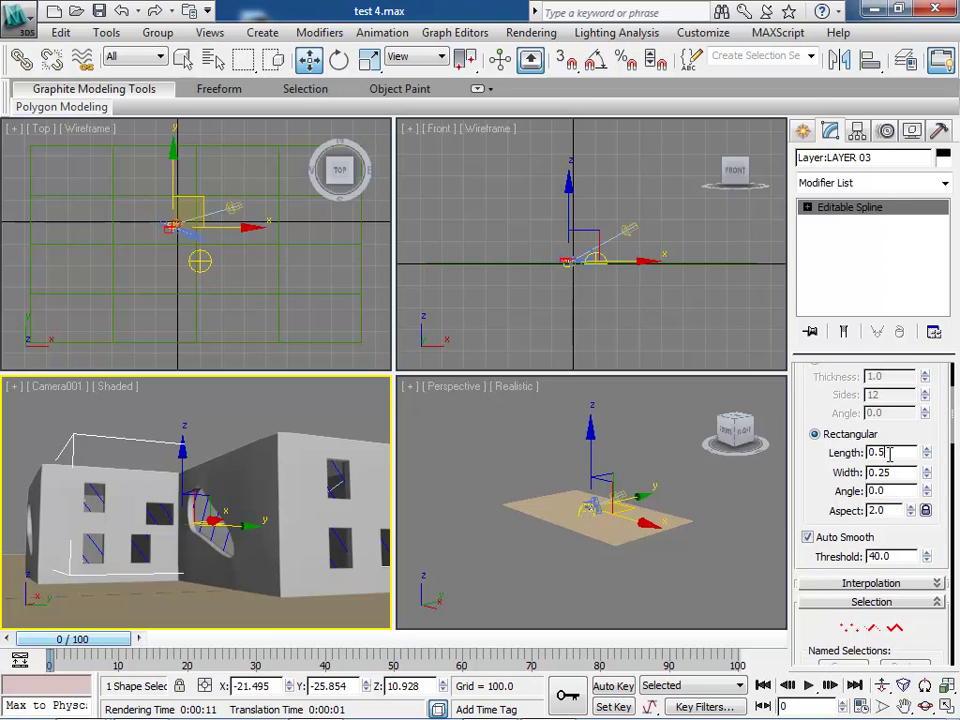
{"action": "left_click_drag", "start_coordinate": [878, 453], "coordinate": [888, 456]}
{"action": "left_click_drag", "start_coordinate": [892, 453], "coordinate": [873, 455]}
{"action": "key", "text": "Return"}
{"action": "left_click_drag", "start_coordinate": [949, 439], "coordinate": [955, 410]}
{"action": "left_click", "coordinate": [808, 407]}
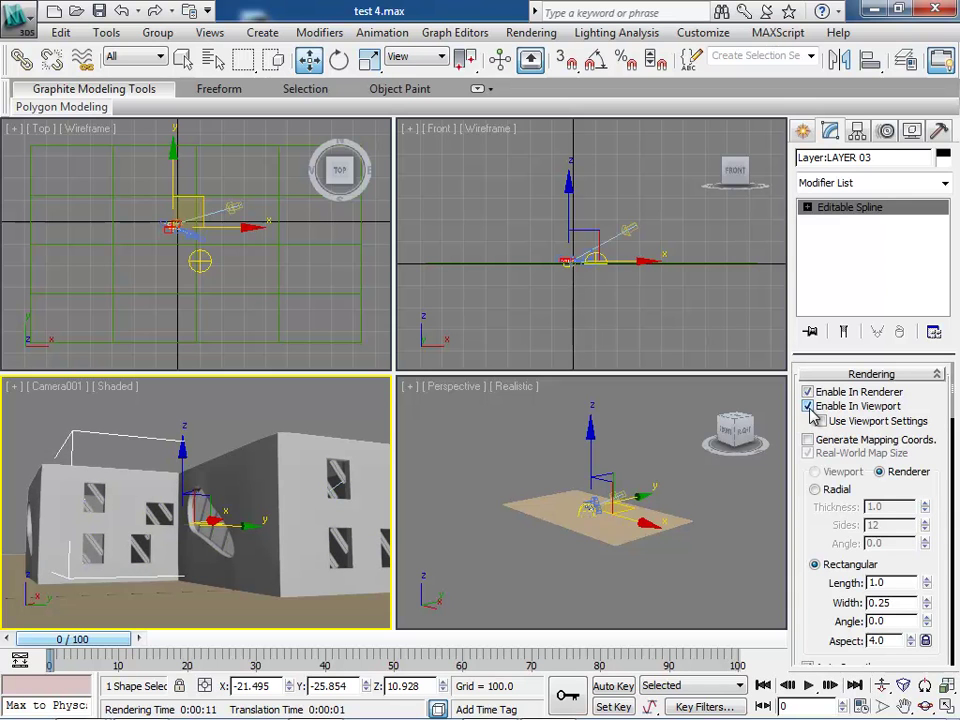
{"action": "left_click", "coordinate": [256, 484]}
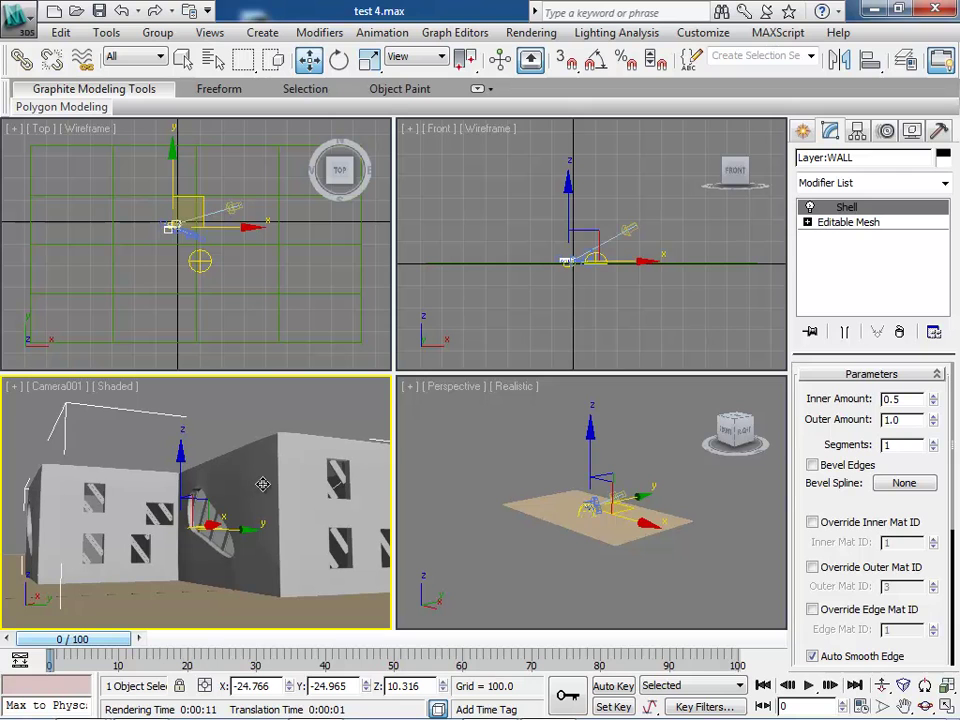
Raise the WALL Shell modifier's Inner Amount to 1.19 and clear the selection.
{"action": "left_click", "coordinate": [933, 396]}
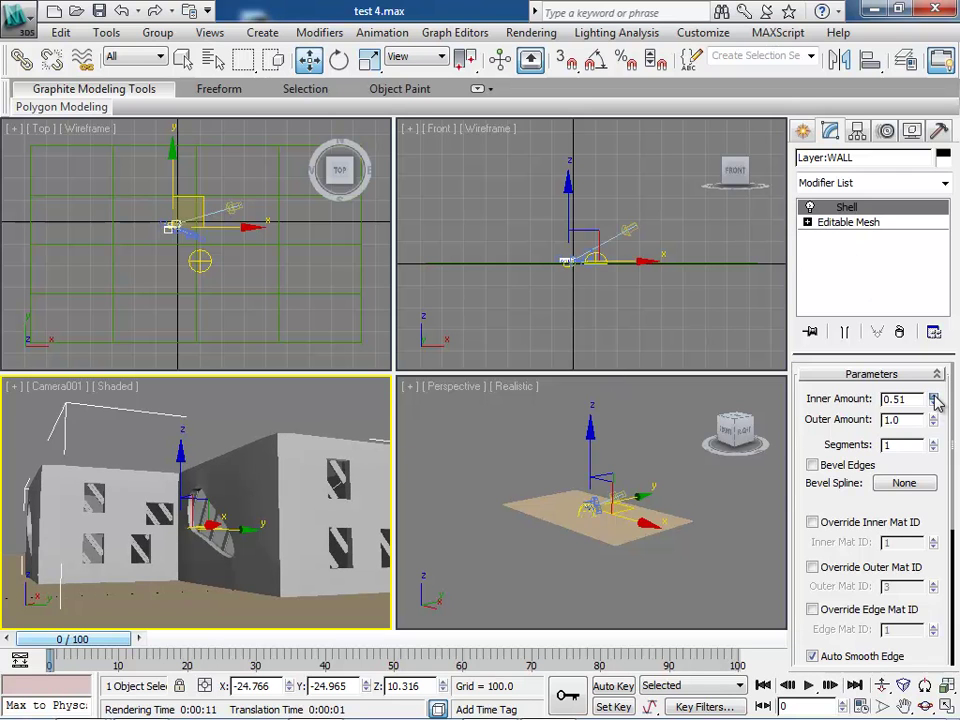
{"action": "left_click_drag", "start_coordinate": [935, 400], "coordinate": [935, 400]}
{"action": "left_click", "coordinate": [935, 400]}
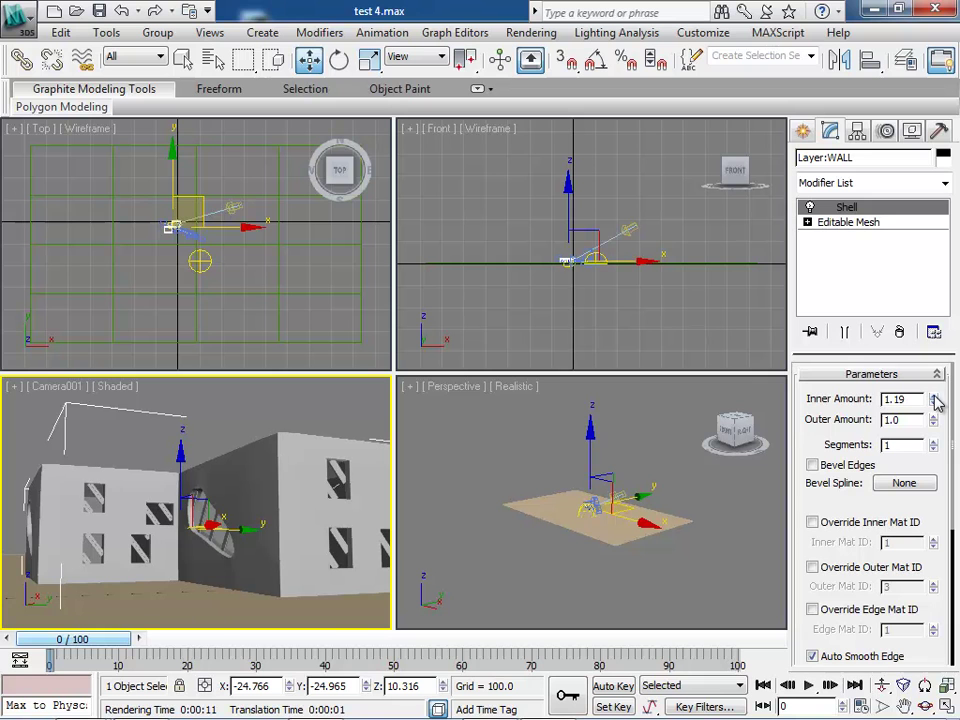
{"action": "left_click", "coordinate": [45, 385]}
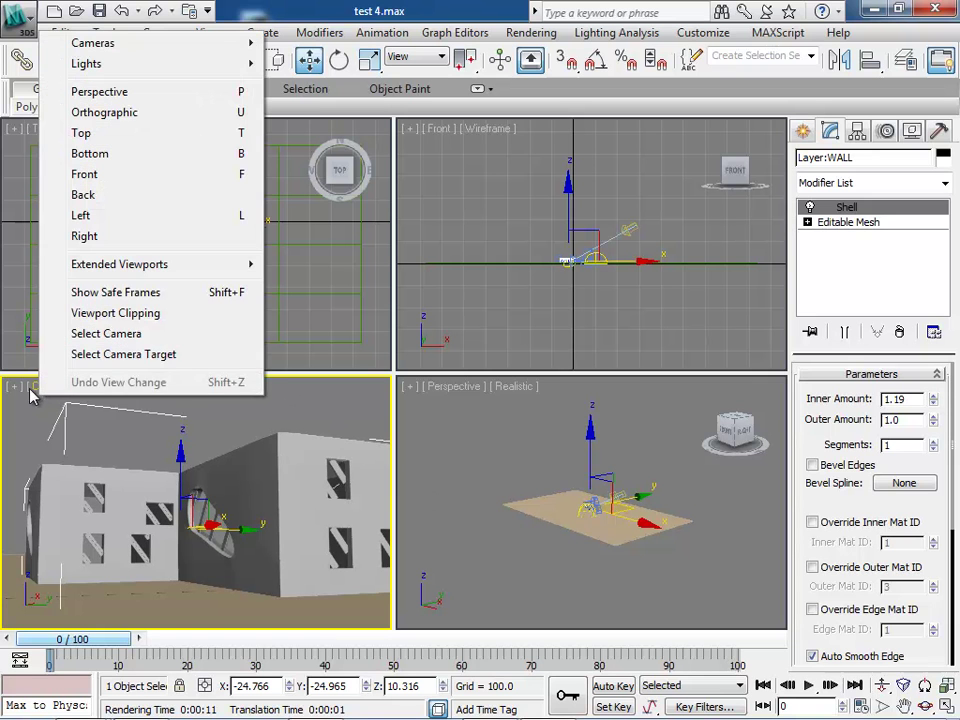
{"action": "left_click", "coordinate": [30, 412]}
{"action": "left_click", "coordinate": [51, 389]}
{"action": "left_click", "coordinate": [36, 411]}
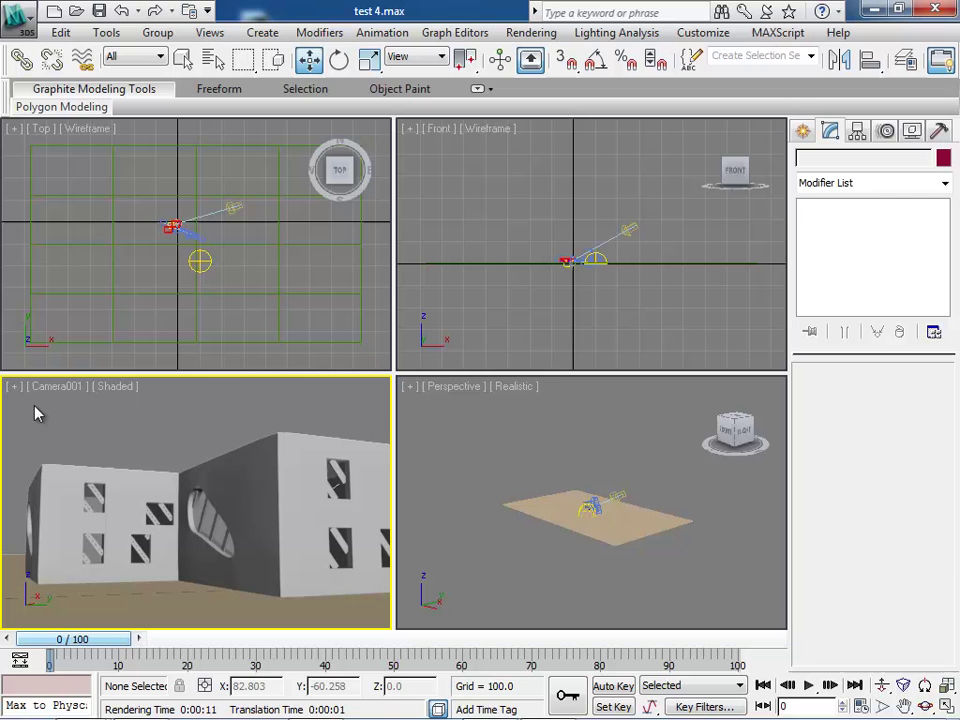
{"action": "left_click", "coordinate": [544, 32]}
Render Camera001 showing the buildings on sand under a cloudy sky, then zoom into the Top view.
{"action": "left_click", "coordinate": [553, 55]}
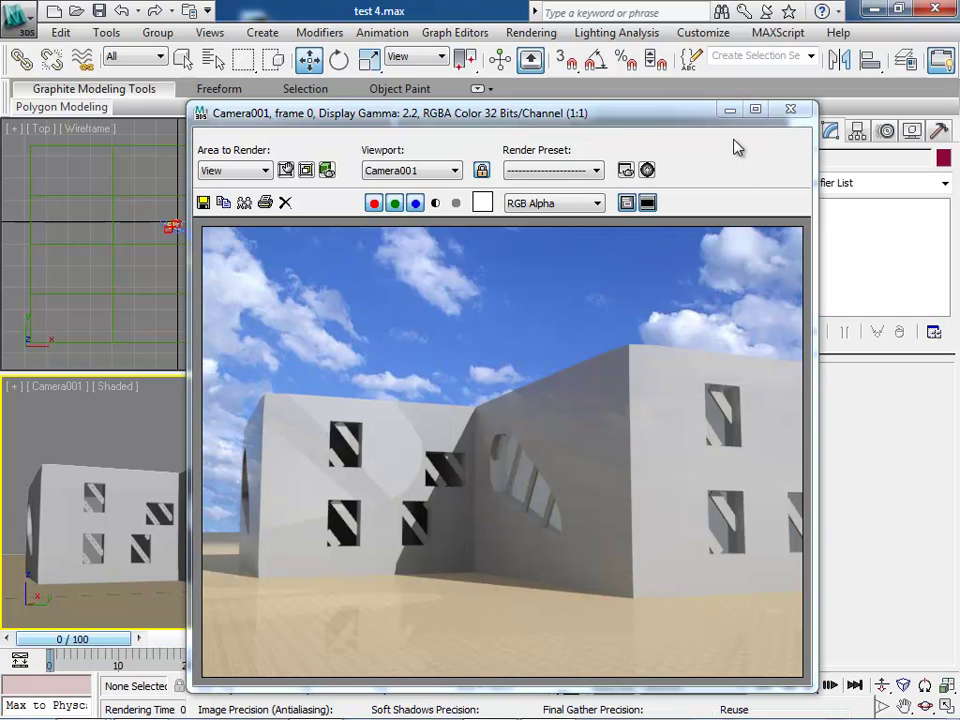
{"action": "left_click", "coordinate": [790, 108]}
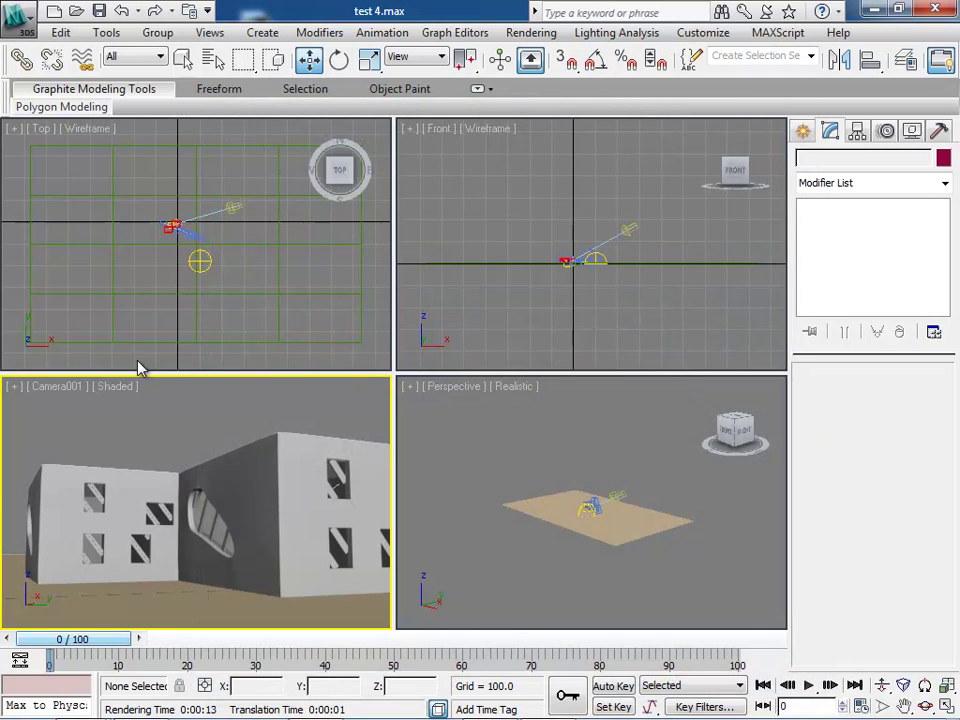
{"action": "mouse_move", "coordinate": [745, 716]}
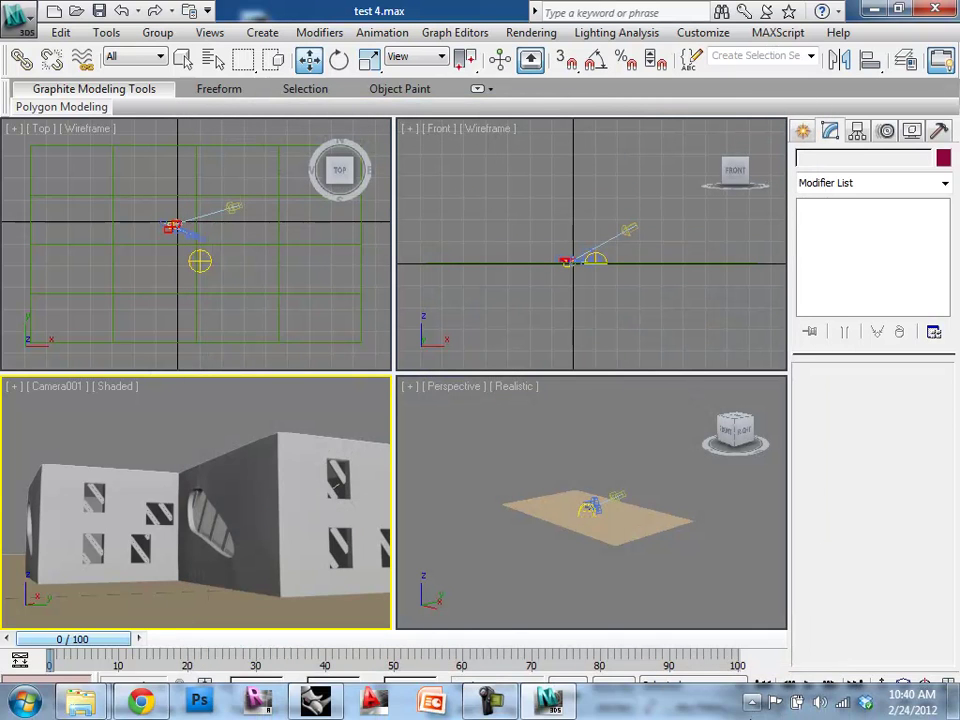
{"action": "left_click", "coordinate": [40, 137]}
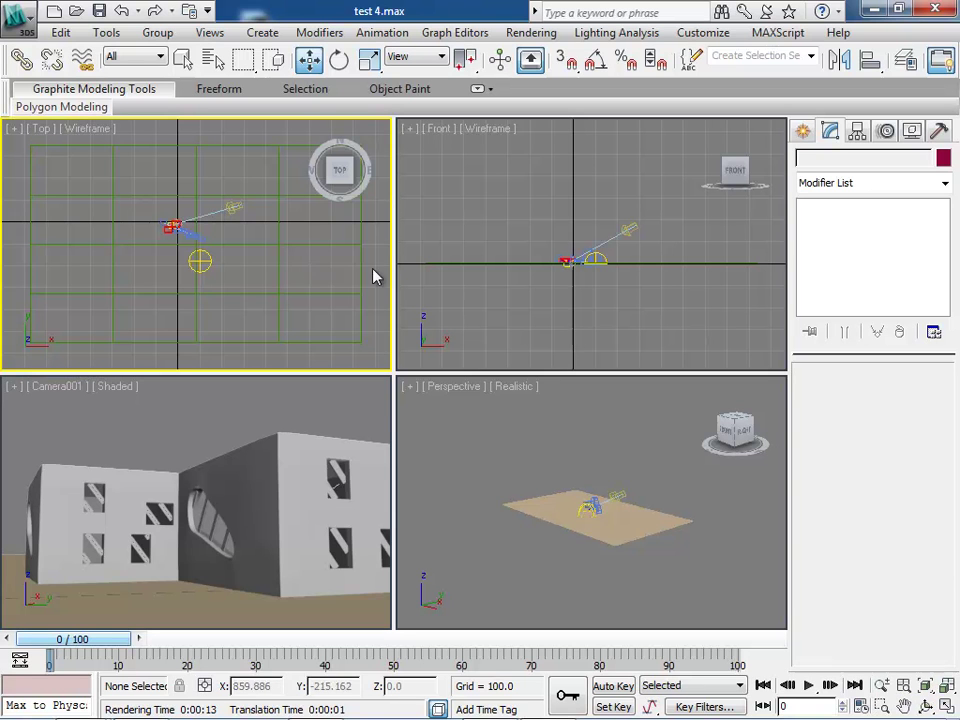
{"action": "scroll", "coordinate": [200, 235], "scroll_direction": "up", "scroll_amount": 4}
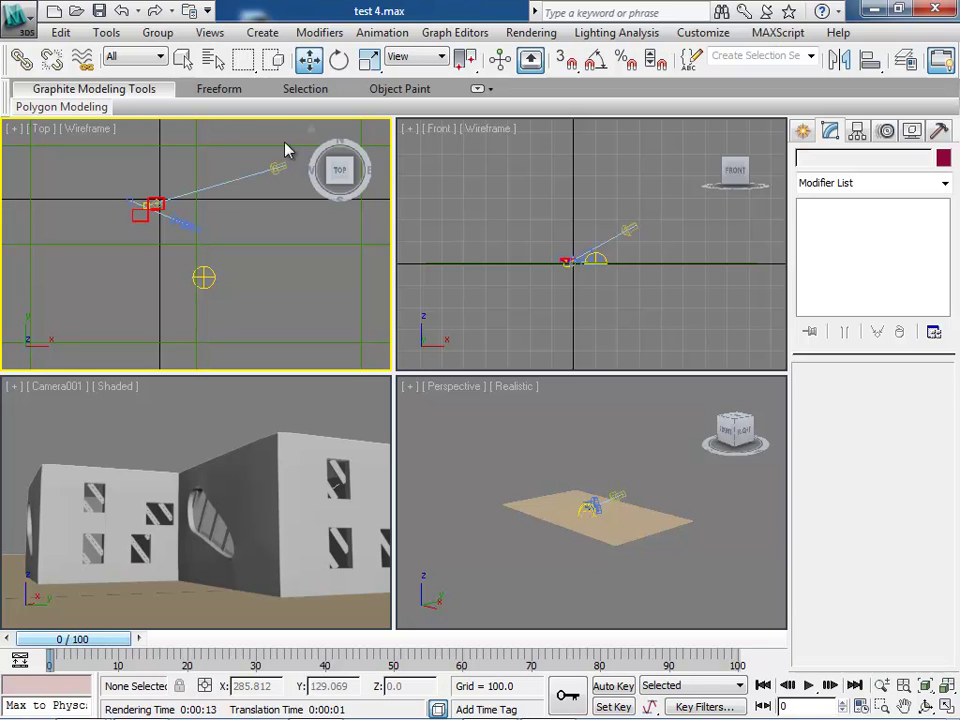
In Rhino, orbit close to the red wall and pick the purple window's line curve.
{"action": "mouse_move", "coordinate": [265, 712]}
{"action": "left_click", "coordinate": [340, 706]}
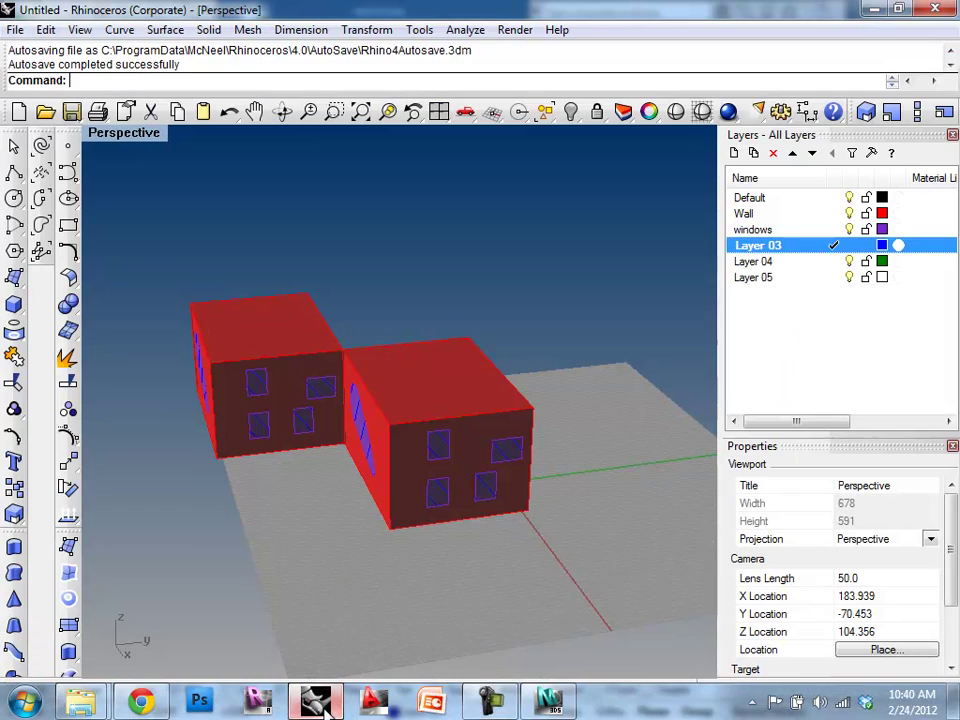
{"action": "right_click_drag", "start_coordinate": [305, 492], "coordinate": [431, 388]}
{"action": "scroll", "coordinate": [431, 388], "scroll_direction": "up", "scroll_amount": 3}
{"action": "left_click", "coordinate": [433, 419]}
{"action": "left_click", "coordinate": [431, 418]}
{"action": "left_click", "coordinate": [504, 456]}
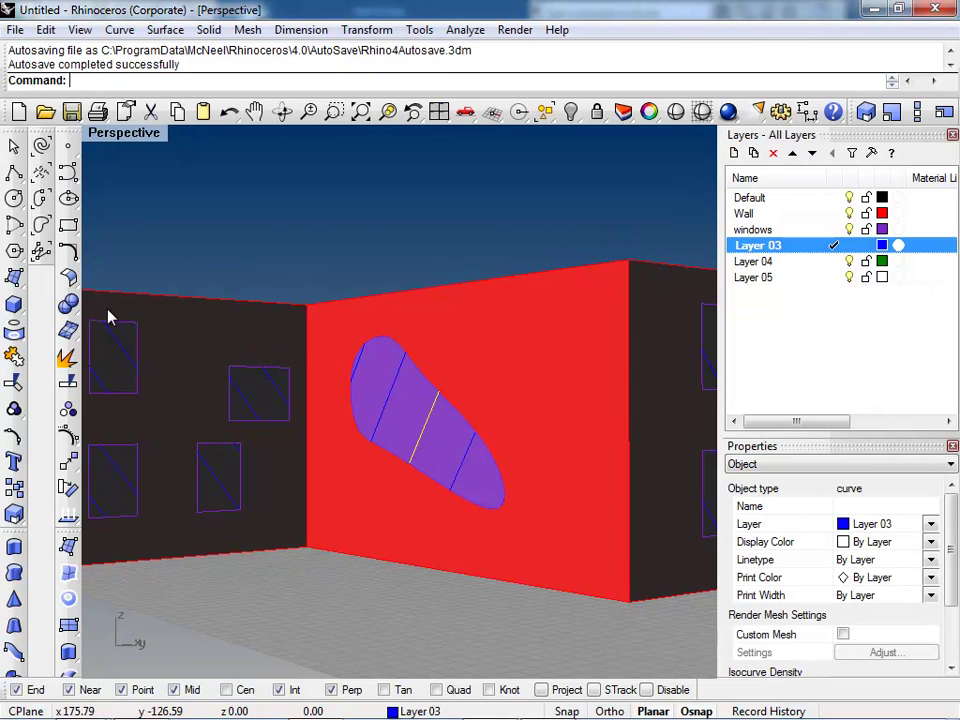
{"action": "right_click_drag", "start_coordinate": [432, 362], "coordinate": [294, 495]}
{"action": "right_click_drag", "start_coordinate": [378, 376], "coordinate": [381, 403]}
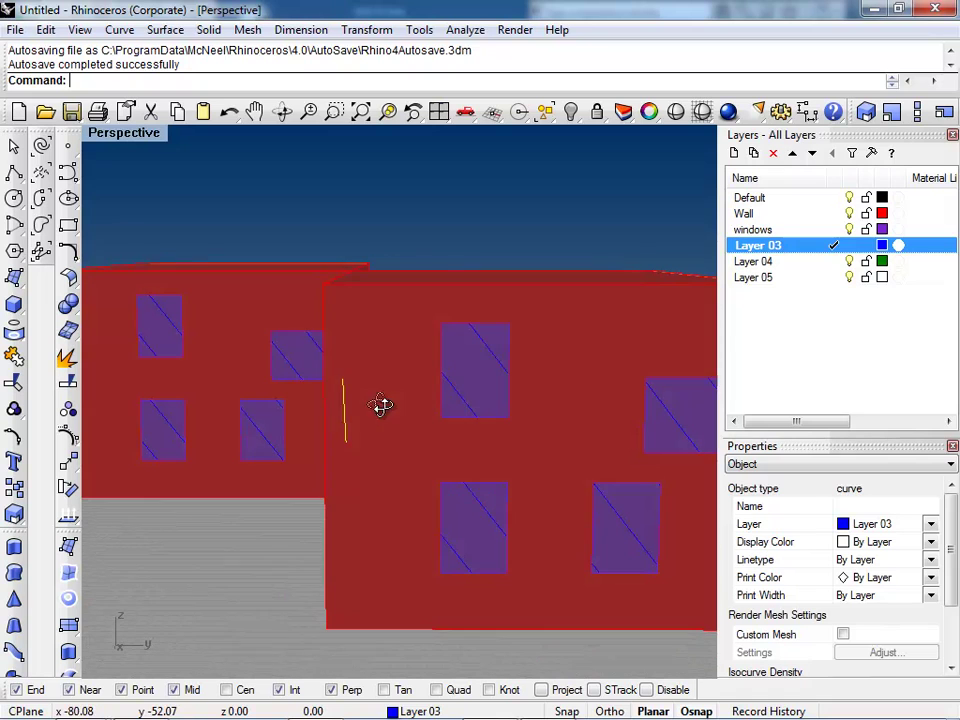
{"action": "key", "text": "Escape"}
{"action": "right_click_drag", "start_coordinate": [325, 287], "coordinate": [358, 291]}
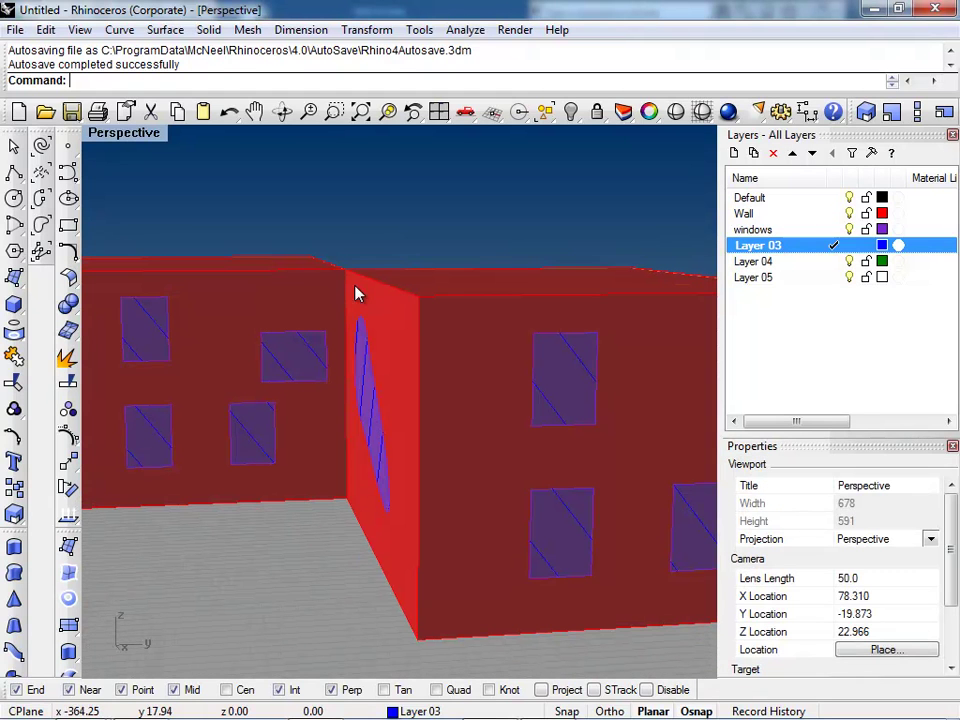
Select all 26 curves on Layer 03, start Export, cancel it, and return to 3ds Max.
{"action": "right_click", "coordinate": [775, 250]}
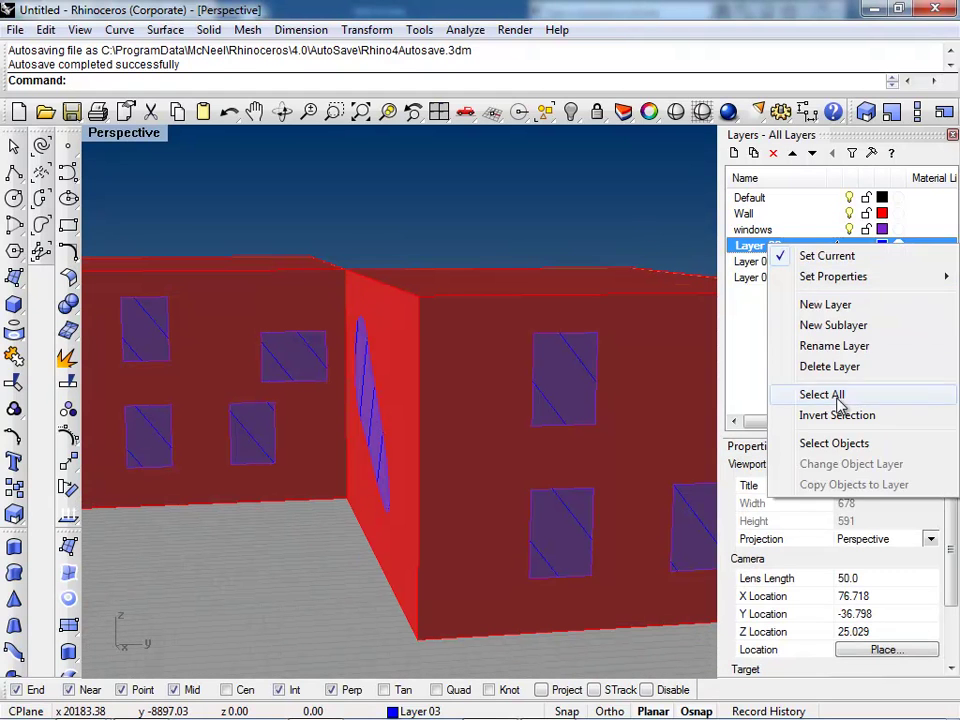
{"action": "left_click", "coordinate": [810, 443]}
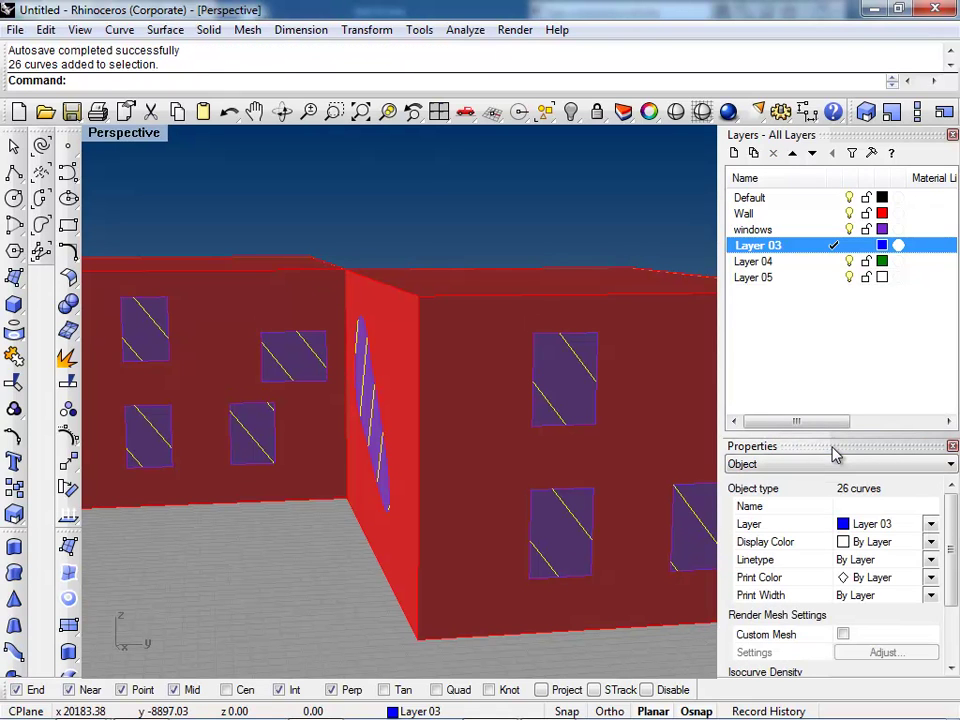
{"action": "type", "text": "Expo"}
{"action": "key", "text": "Return"}
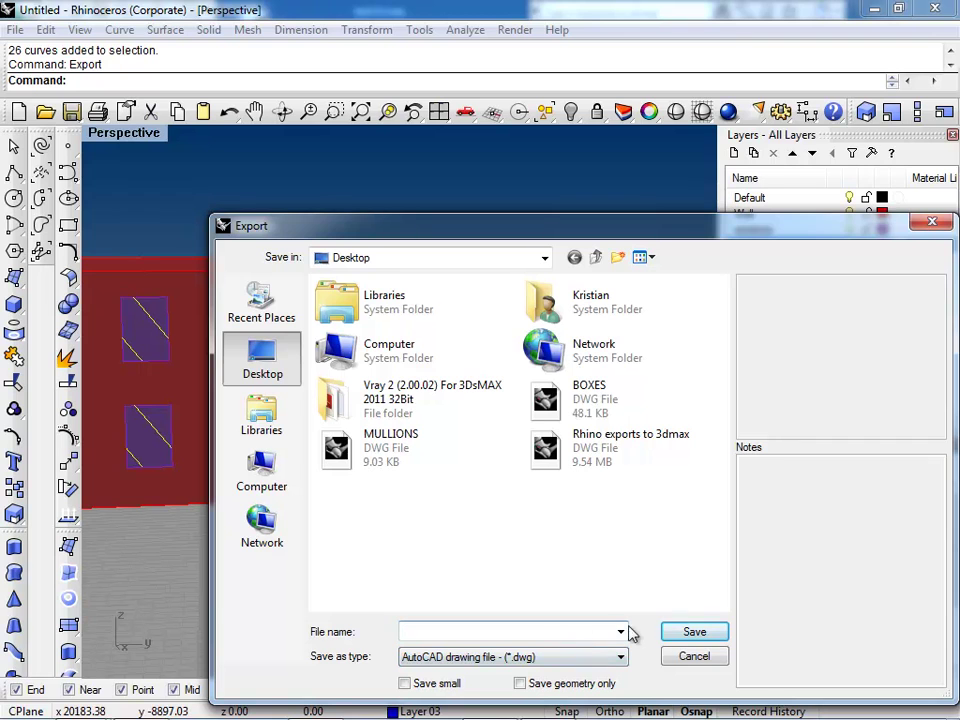
{"action": "left_click", "coordinate": [683, 659]}
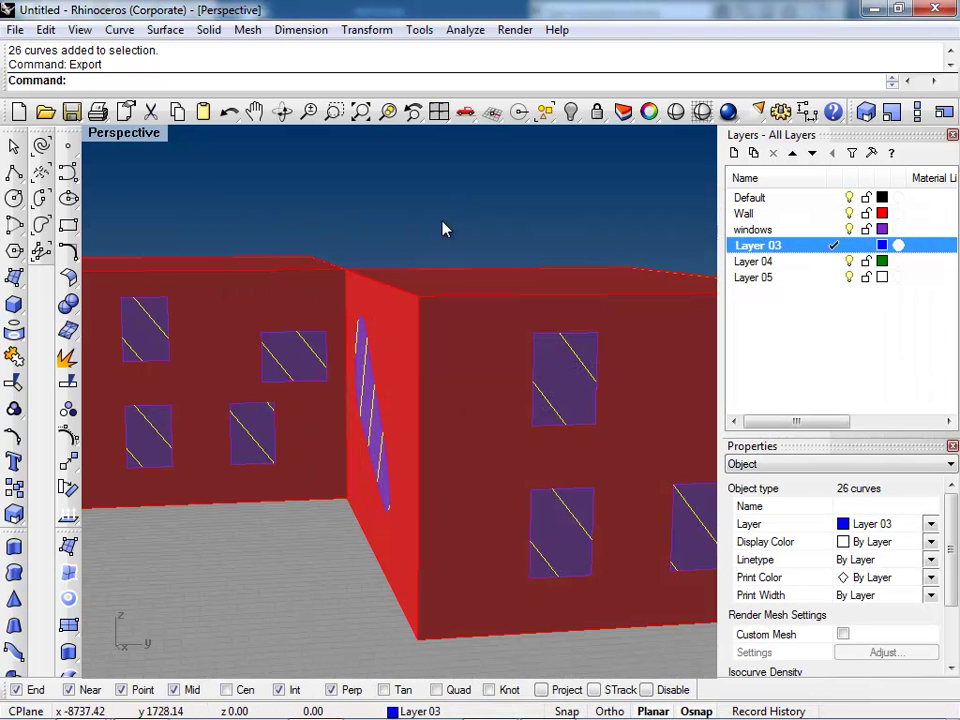
{"action": "left_click", "coordinate": [548, 700]}
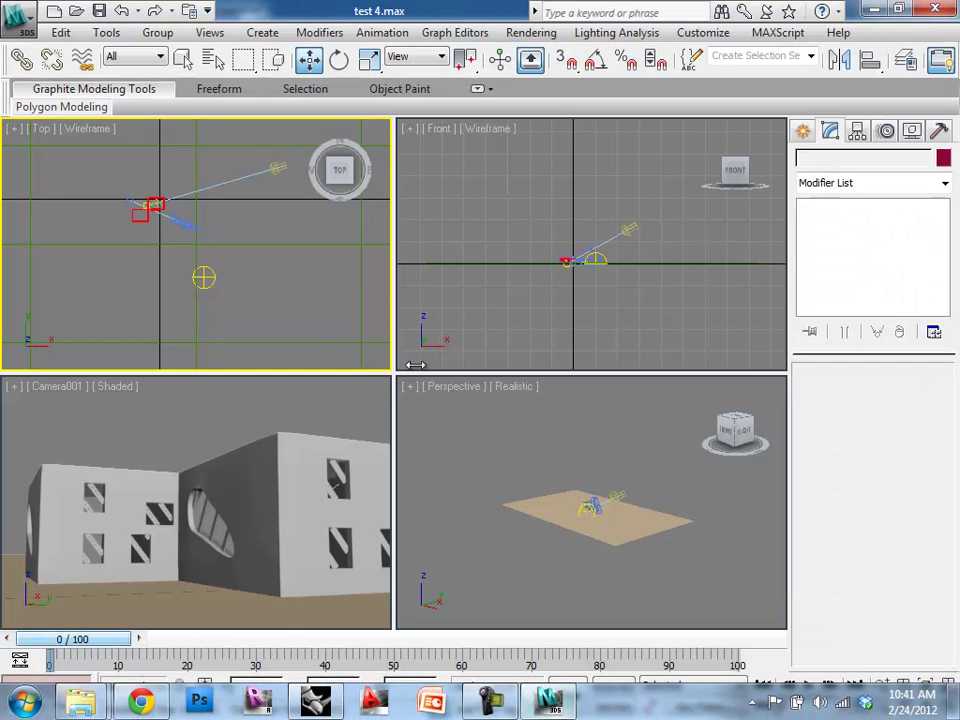
Enable Direct001's Far Attenuation with start 229.846 and end 432.569.
{"action": "left_click", "coordinate": [279, 167]}
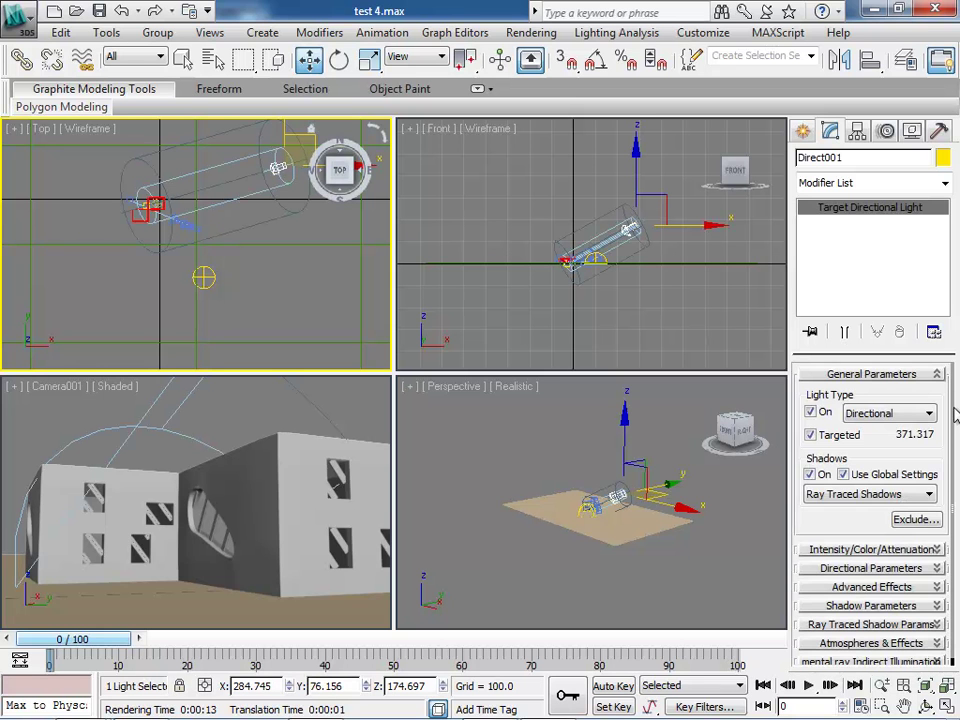
{"action": "left_click_drag", "start_coordinate": [955, 415], "coordinate": [955, 435]}
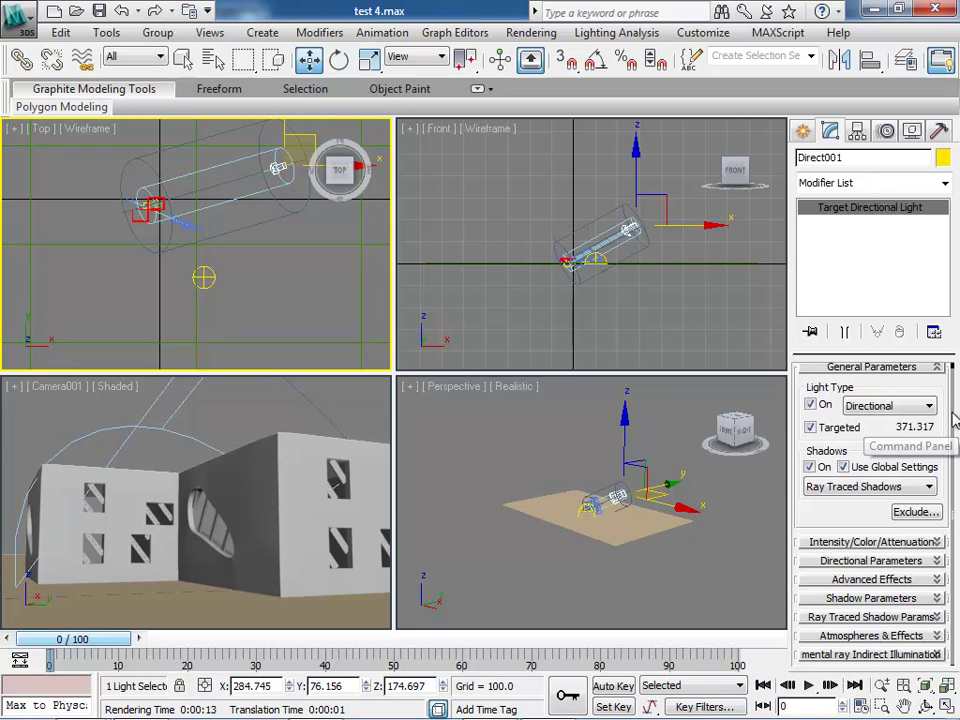
{"action": "left_click", "coordinate": [936, 542]}
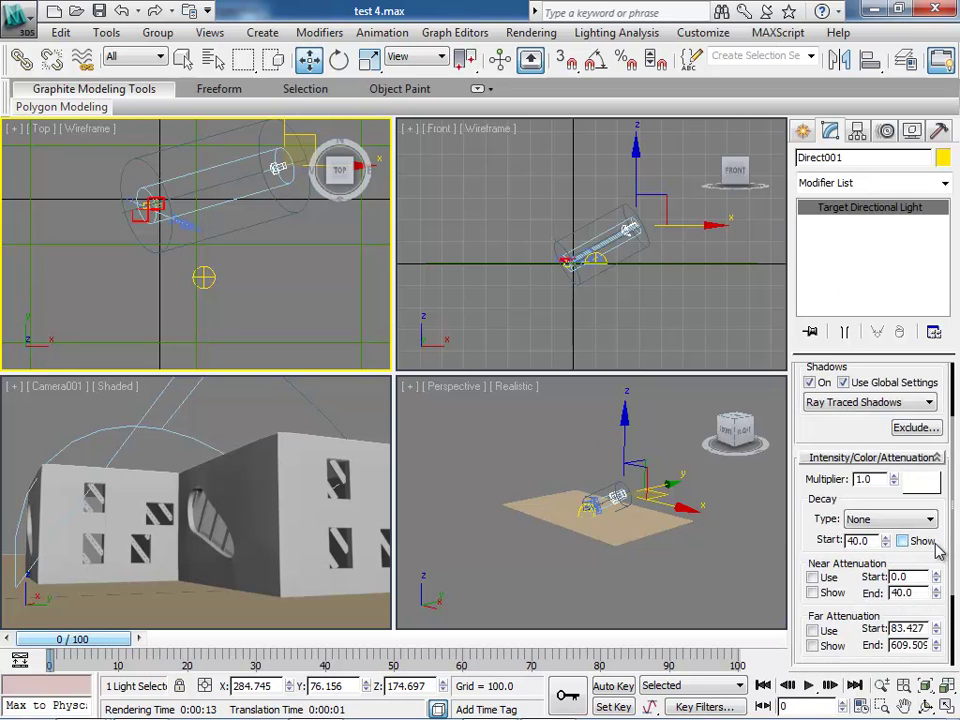
{"action": "scroll", "coordinate": [953, 470], "scroll_direction": "down", "scroll_amount": 3}
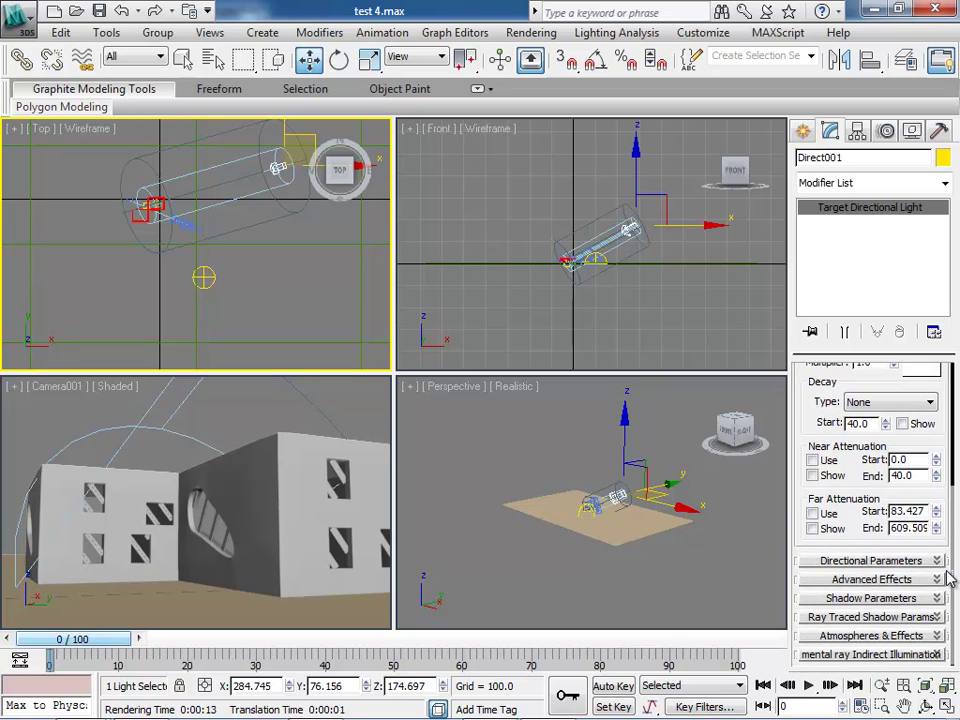
{"action": "left_click", "coordinate": [812, 515]}
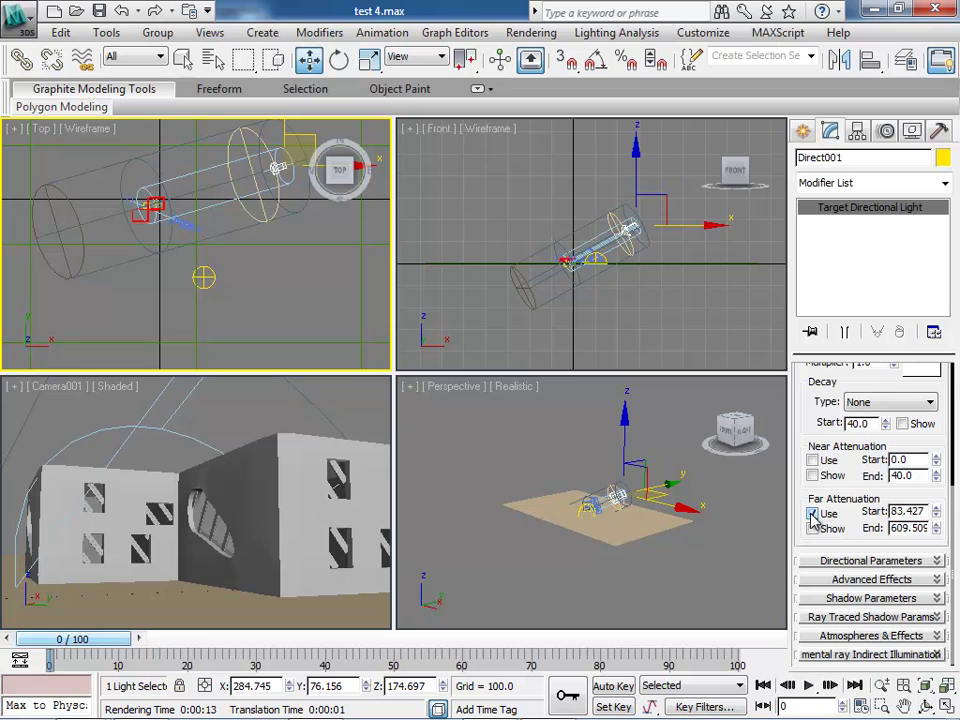
{"action": "left_click_drag", "start_coordinate": [937, 532], "coordinate": [939, 540]}
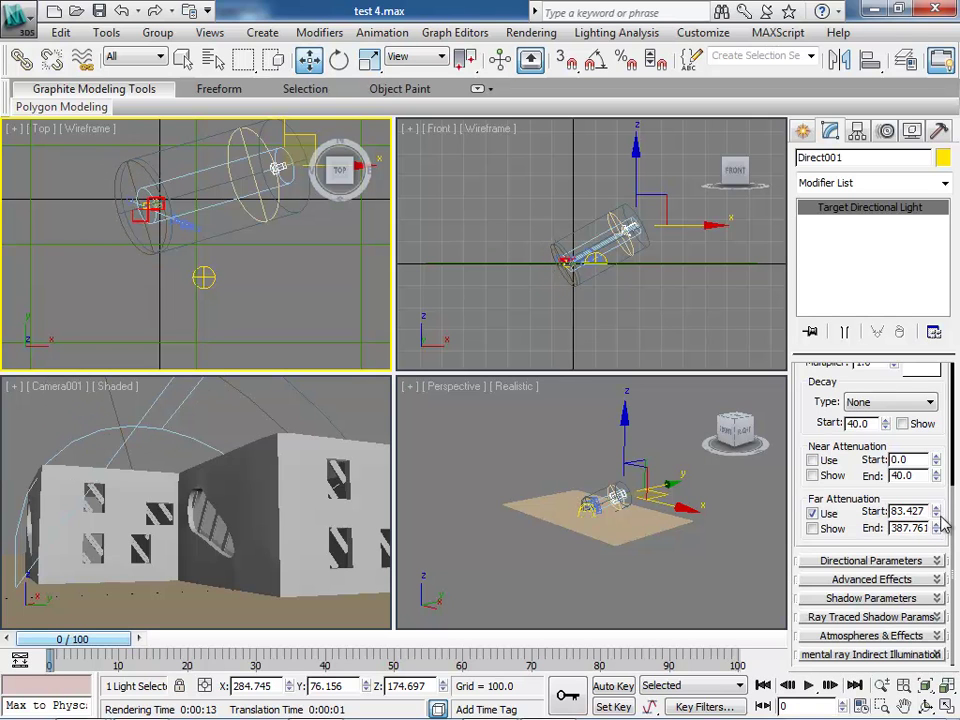
{"action": "left_click_drag", "start_coordinate": [937, 515], "coordinate": [936, 510]}
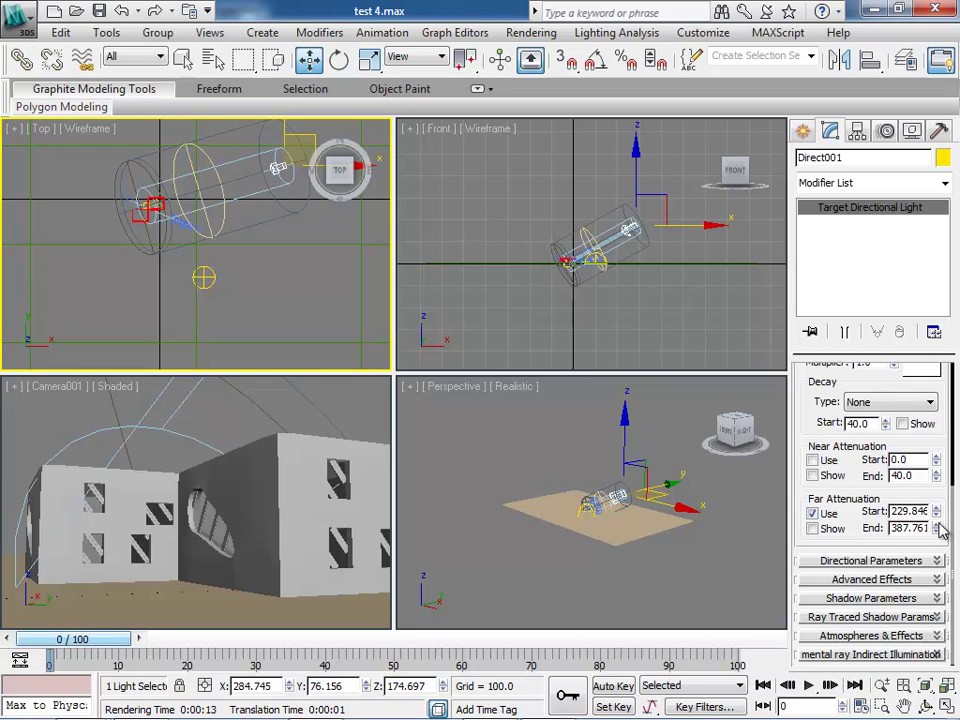
{"action": "left_click", "coordinate": [936, 531]}
{"action": "left_click_drag", "start_coordinate": [936, 531], "coordinate": [935, 526]}
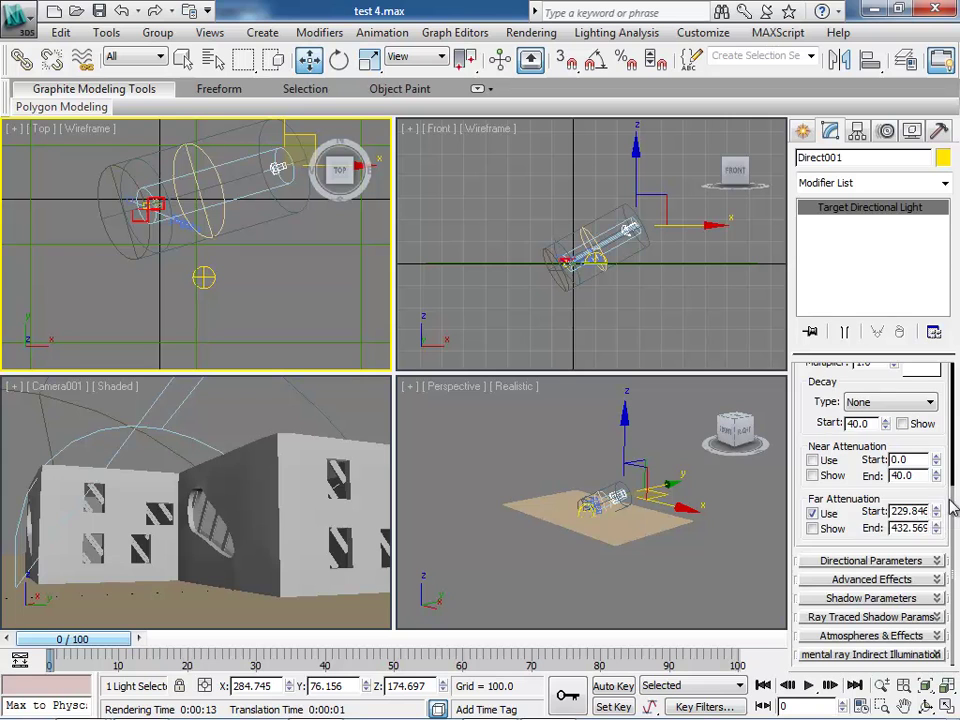
{"action": "scroll", "coordinate": [952, 509], "scroll_direction": "up", "scroll_amount": 5}
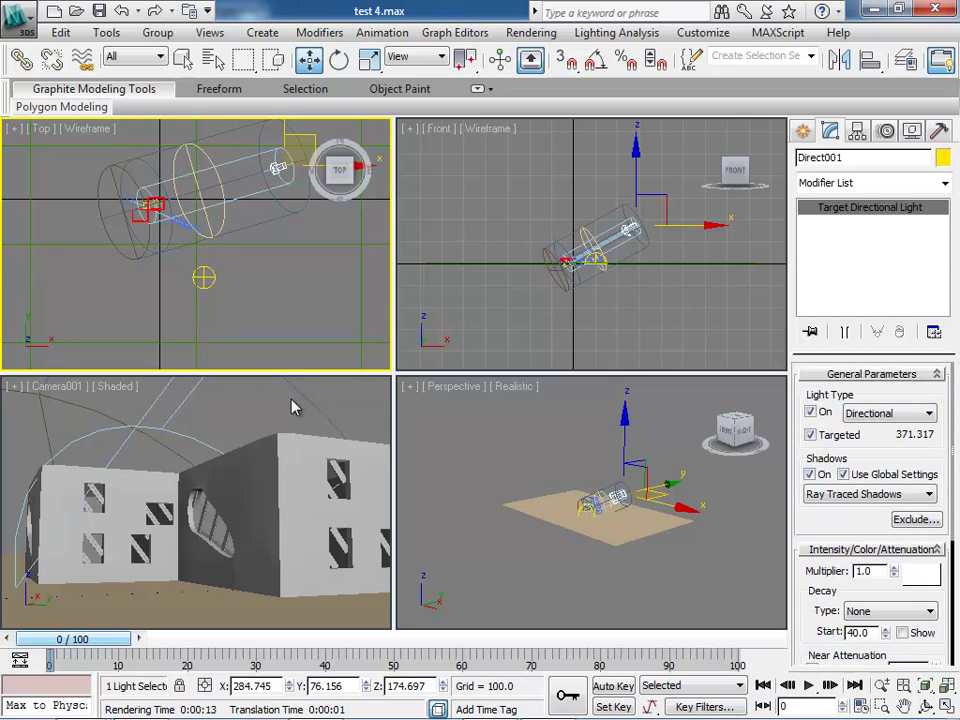
{"action": "left_click", "coordinate": [259, 401]}
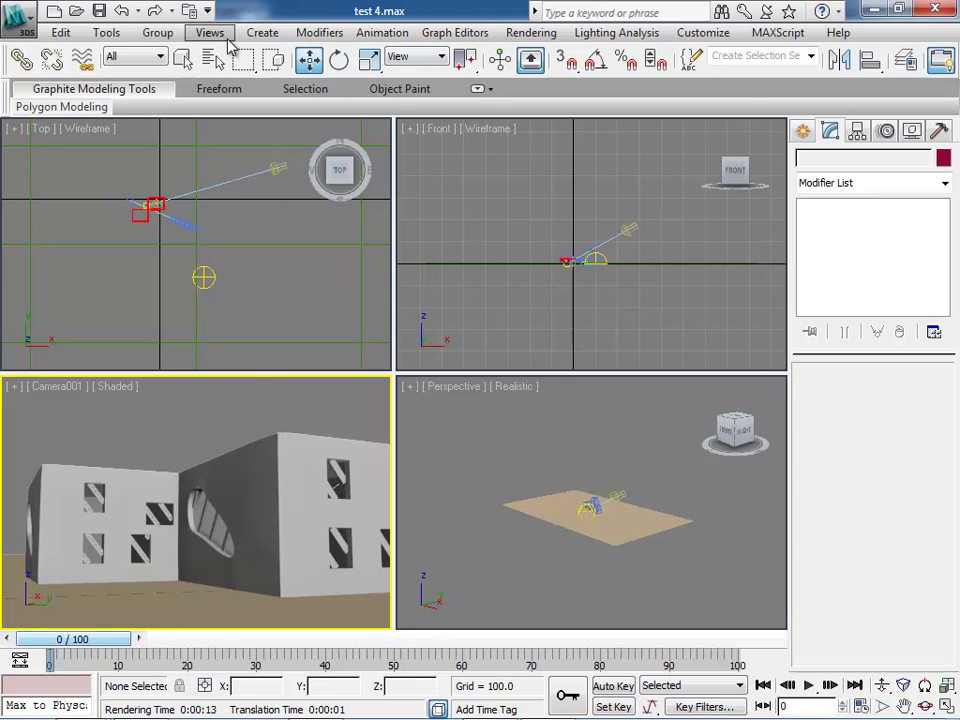
Test-render the Camera001 view and close the frame window.
{"action": "left_click", "coordinate": [538, 35]}
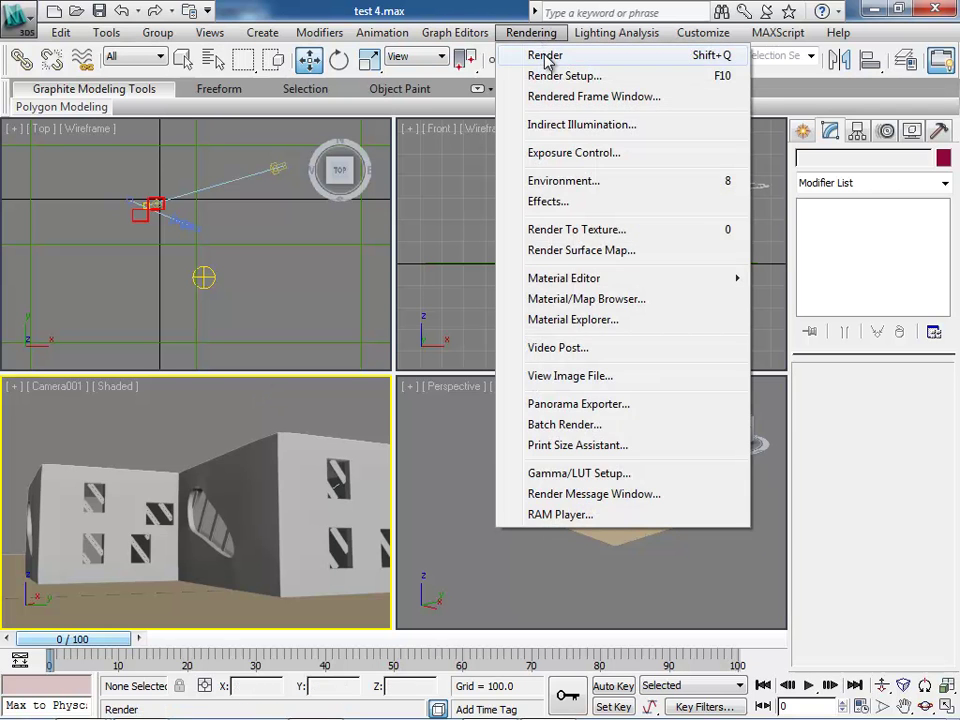
{"action": "left_click", "coordinate": [545, 55]}
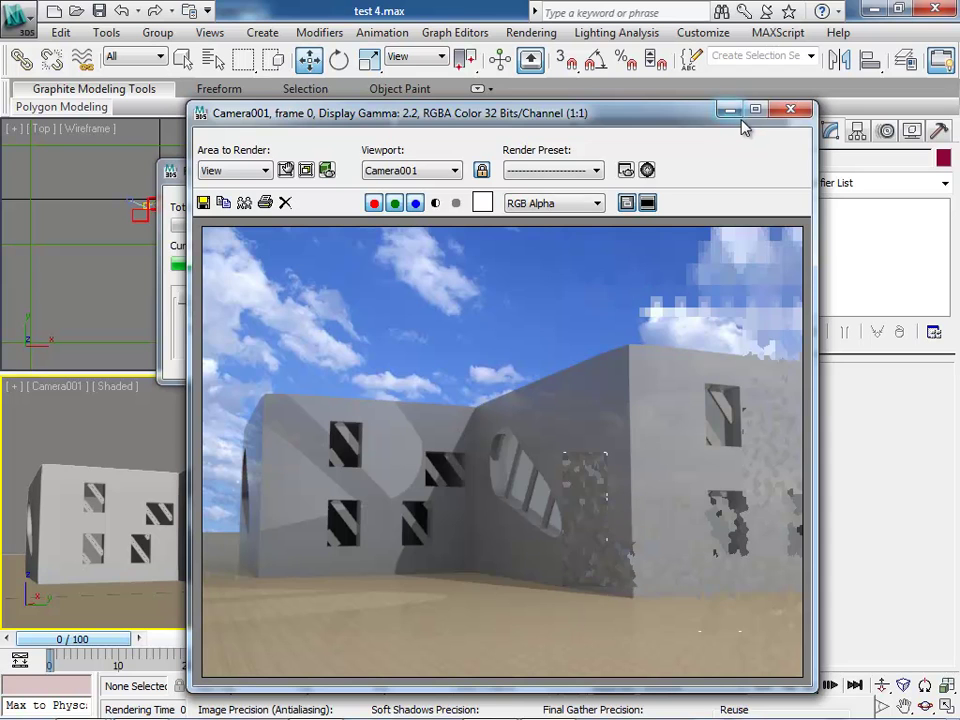
{"action": "left_click", "coordinate": [790, 108]}
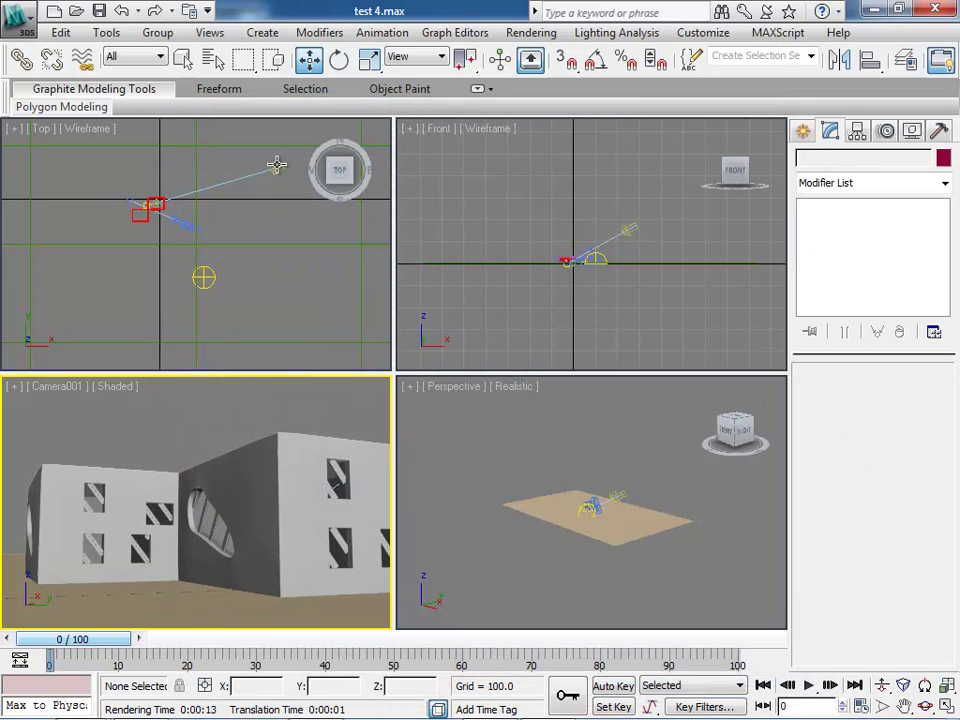
Set the Direct001 sun light's multiplier to 2.0.
{"action": "left_click", "coordinate": [279, 165]}
{"action": "left_click", "coordinate": [895, 568]}
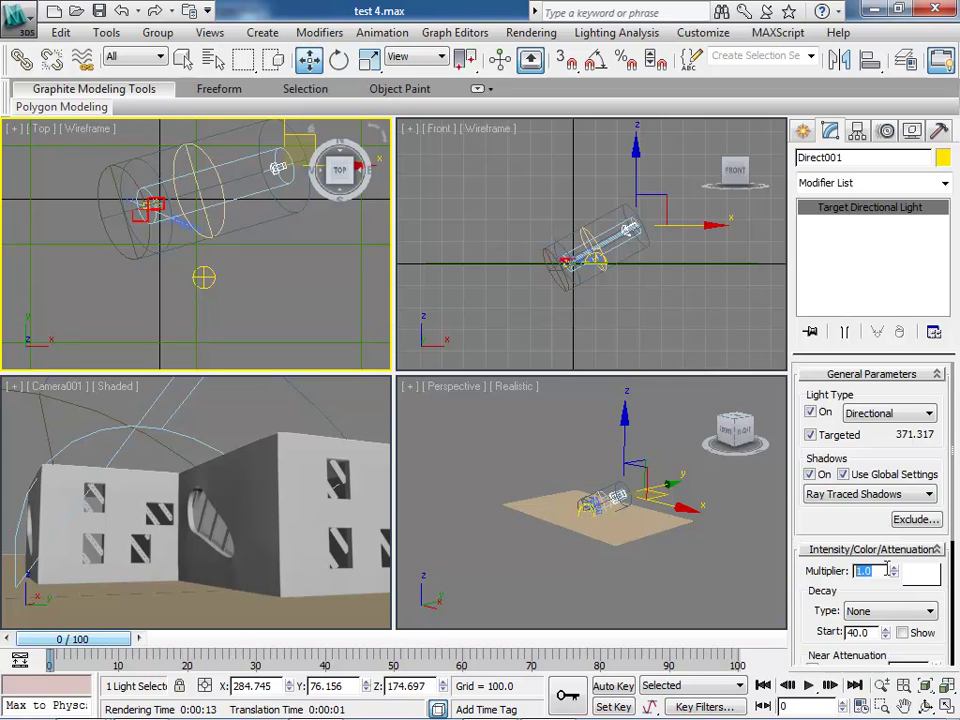
{"action": "left_click_drag", "start_coordinate": [874, 570], "coordinate": [827, 553]}
{"action": "type", "text": "2"}
{"action": "right_click", "coordinate": [716, 587]}
{"action": "left_click", "coordinate": [716, 587]}
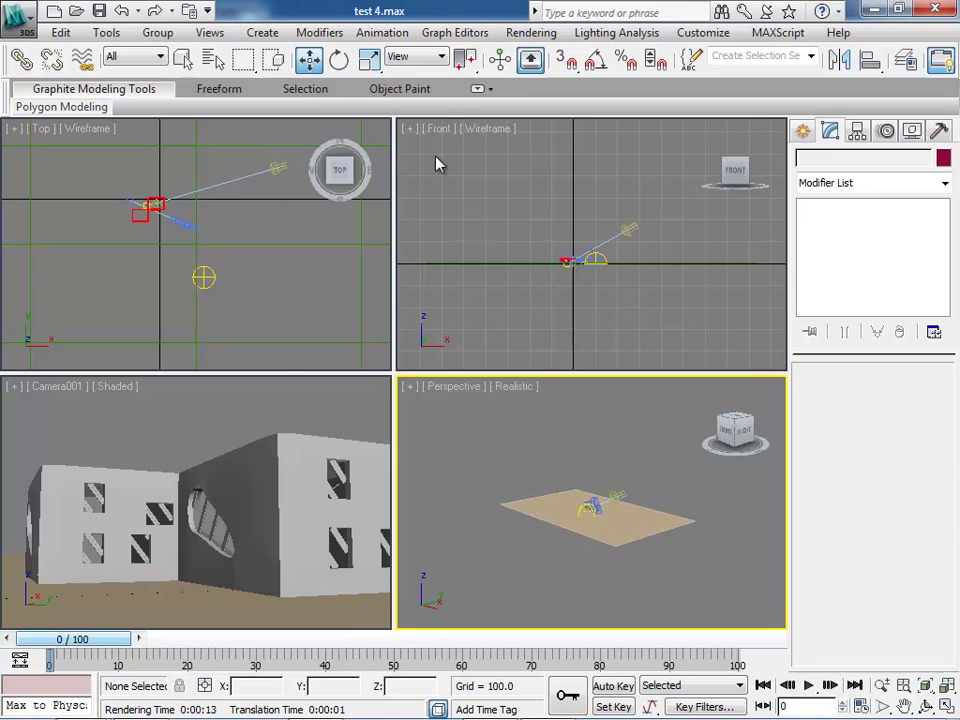
Render Camera001 again with the brighter sun and close the render windows.
{"action": "right_click", "coordinate": [264, 403]}
{"action": "left_click", "coordinate": [533, 32]}
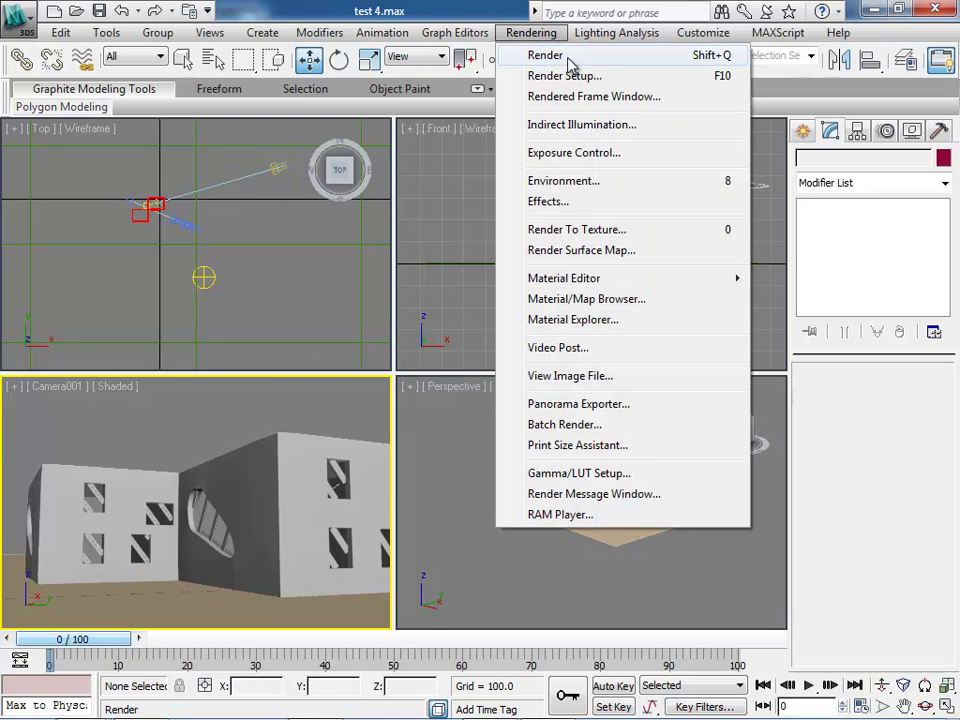
{"action": "left_click", "coordinate": [545, 56]}
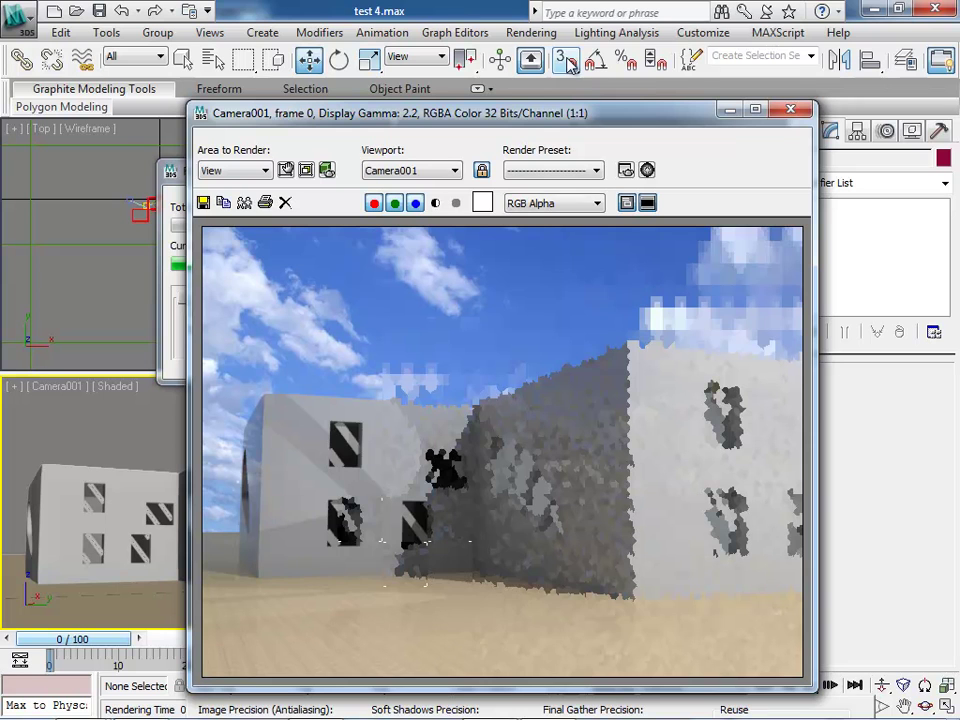
{"action": "left_click", "coordinate": [791, 110]}
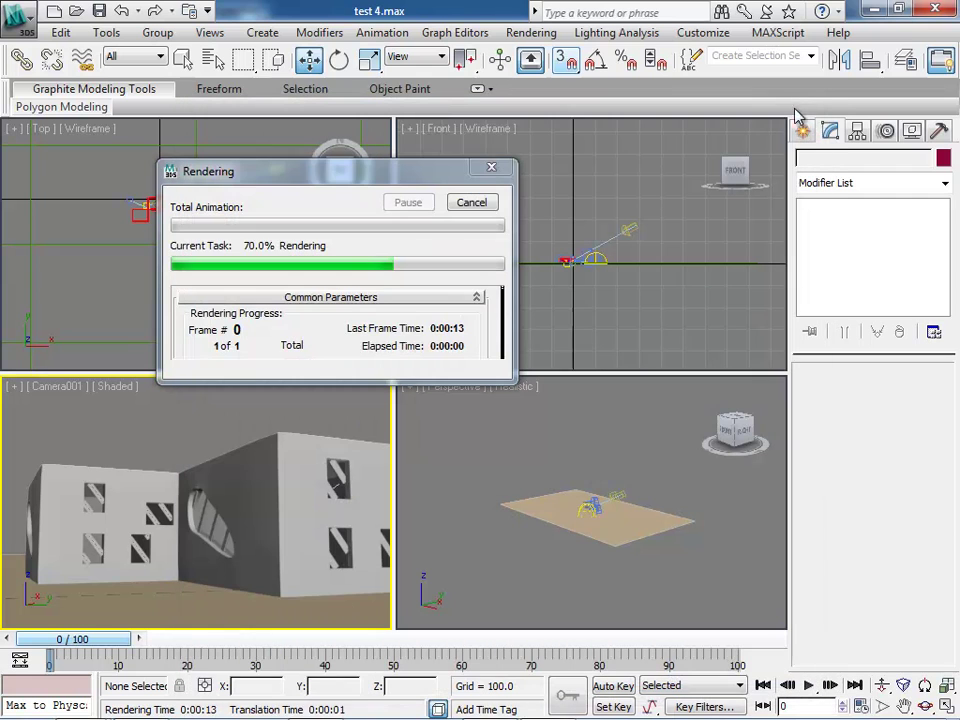
{"action": "left_click", "coordinate": [478, 203]}
Move Direct001 left in the Top view and lower its far attenuation end to 307.302.
{"action": "left_click", "coordinate": [516, 488]}
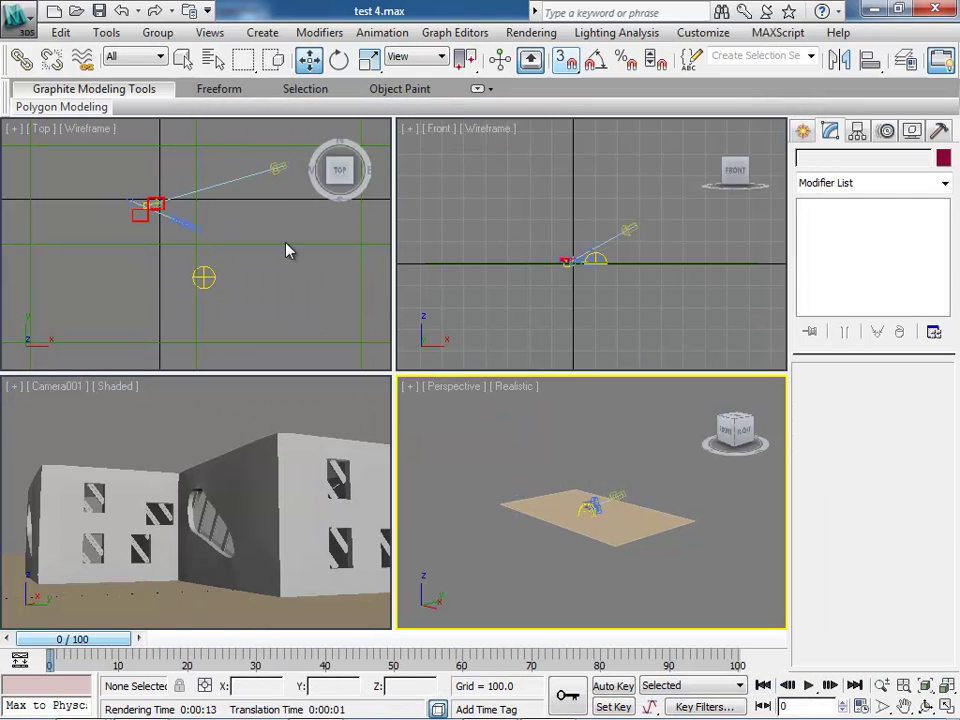
{"action": "left_click_drag", "start_coordinate": [279, 166], "coordinate": [256, 181]}
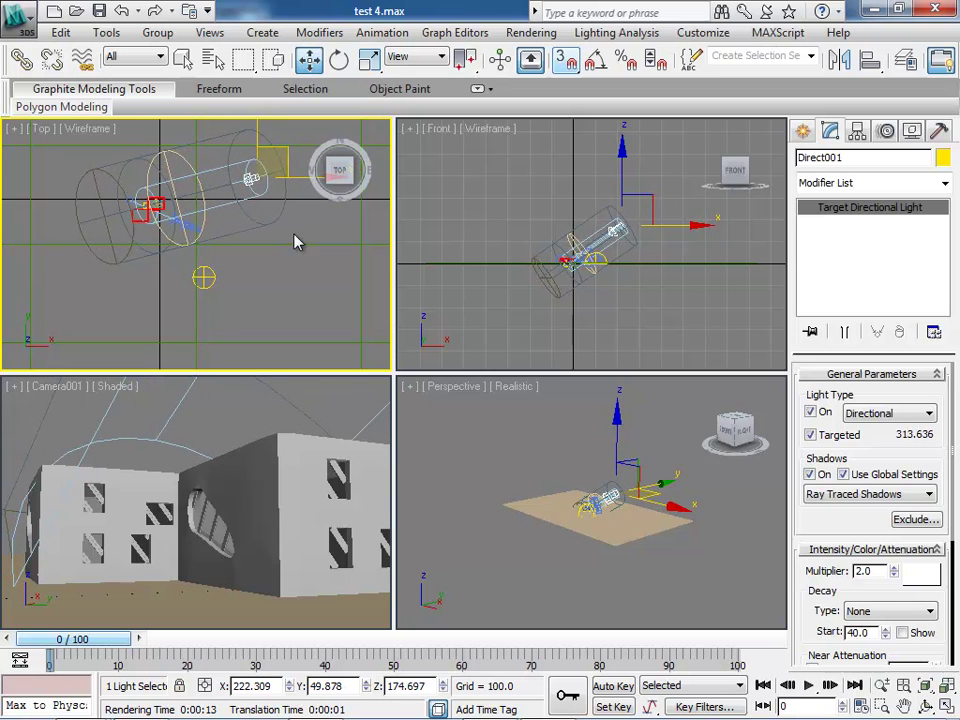
{"action": "left_click", "coordinate": [508, 519]}
{"action": "left_click", "coordinate": [251, 179]}
{"action": "left_click_drag", "start_coordinate": [954, 468], "coordinate": [941, 580]}
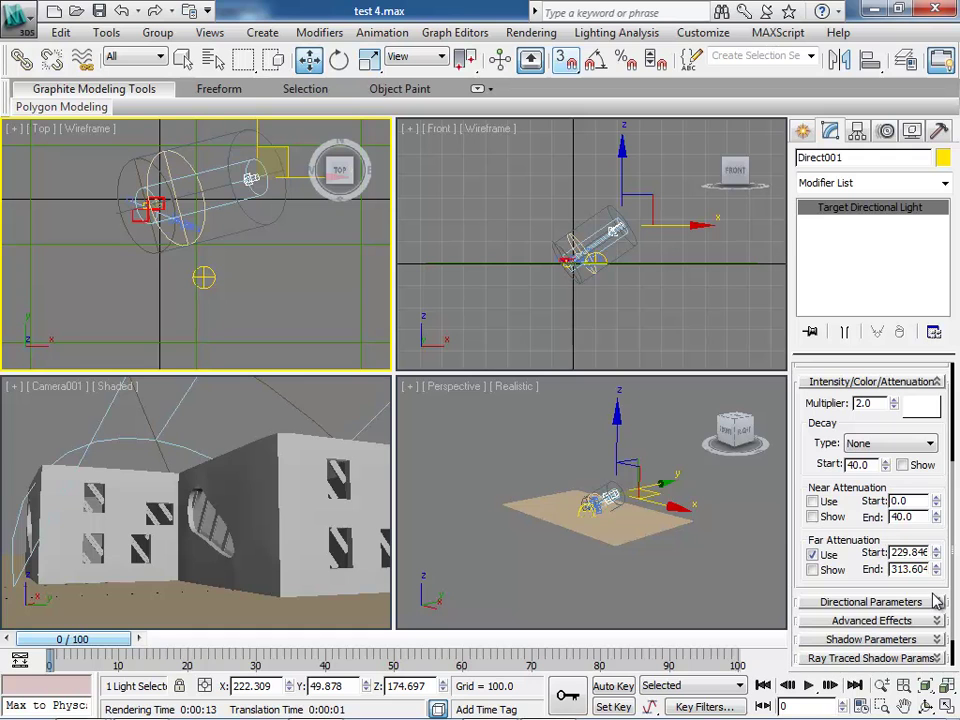
{"action": "left_click_drag", "start_coordinate": [940, 574], "coordinate": [936, 555]}
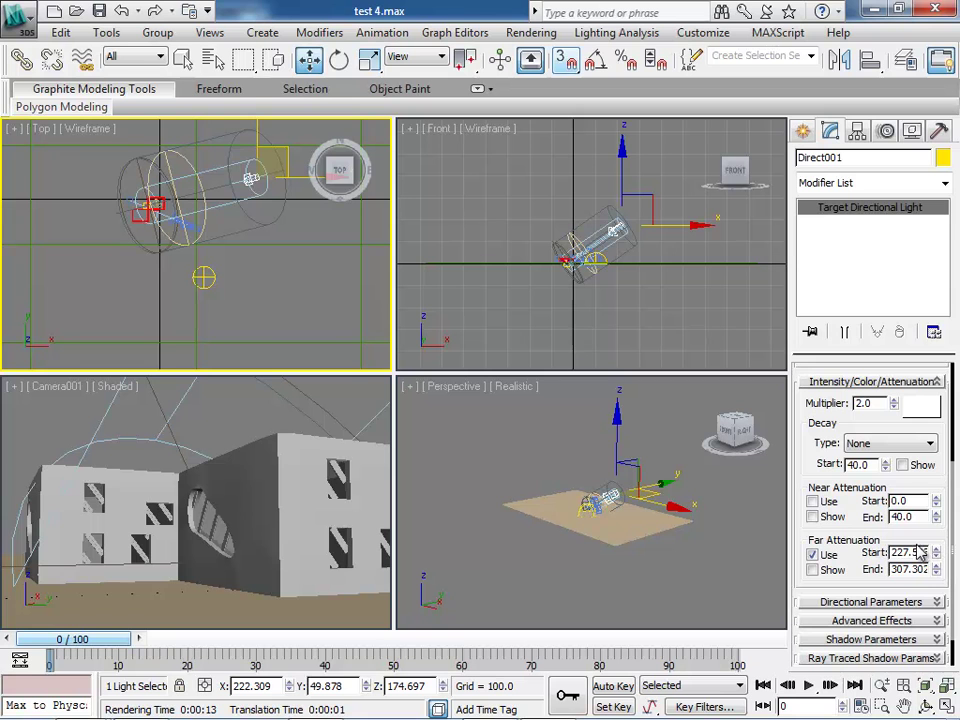
Render the Camera001 view and close the rendered frame.
{"action": "left_click", "coordinate": [531, 32]}
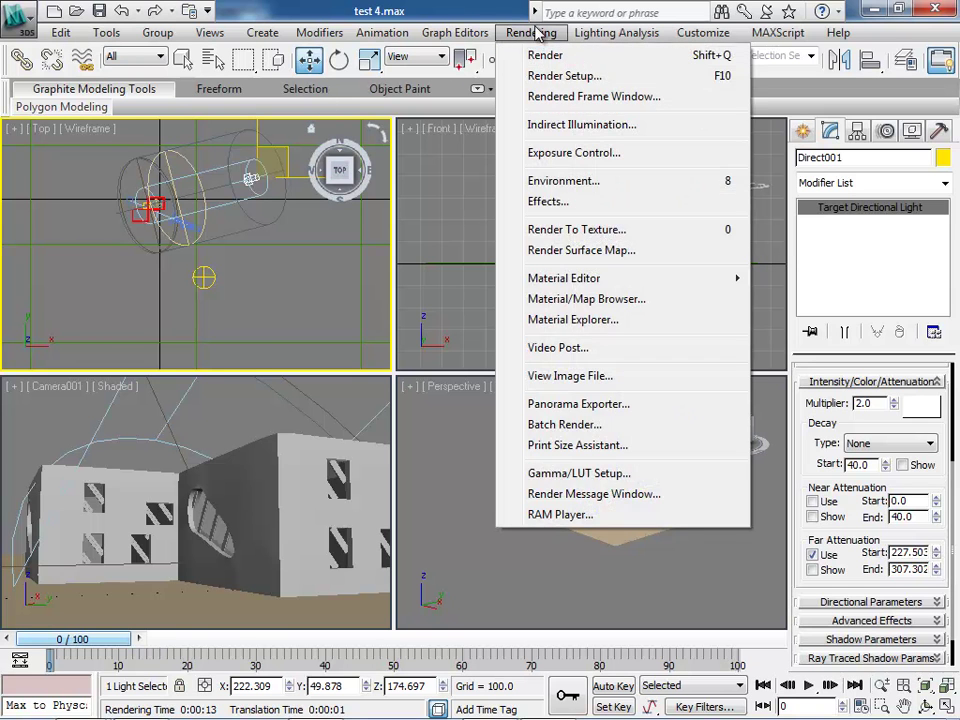
{"action": "left_click", "coordinate": [538, 56]}
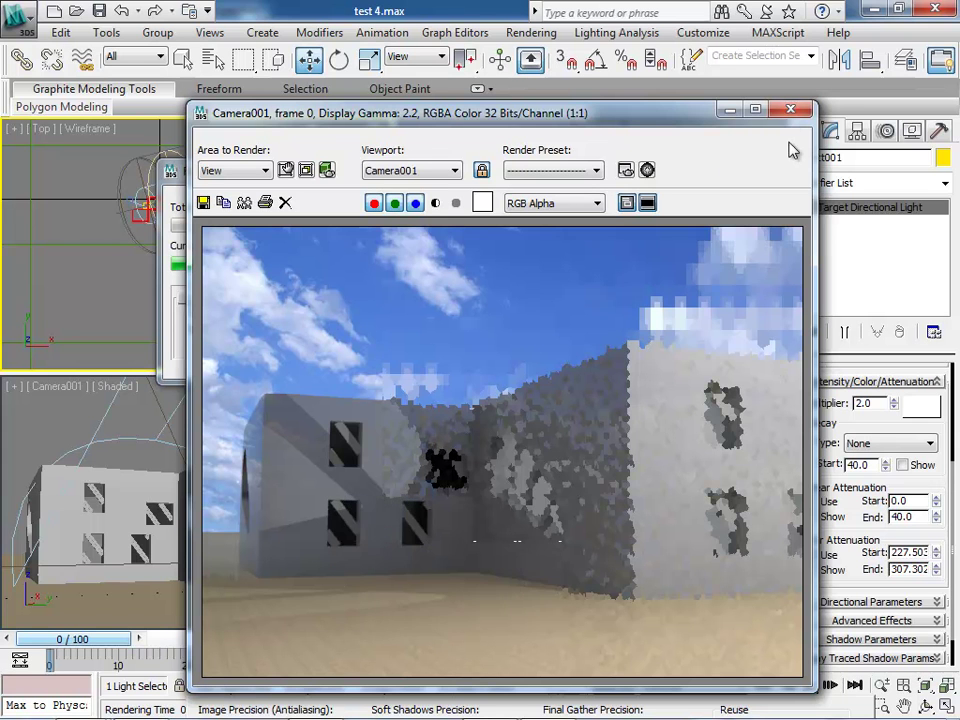
{"action": "left_click", "coordinate": [790, 108]}
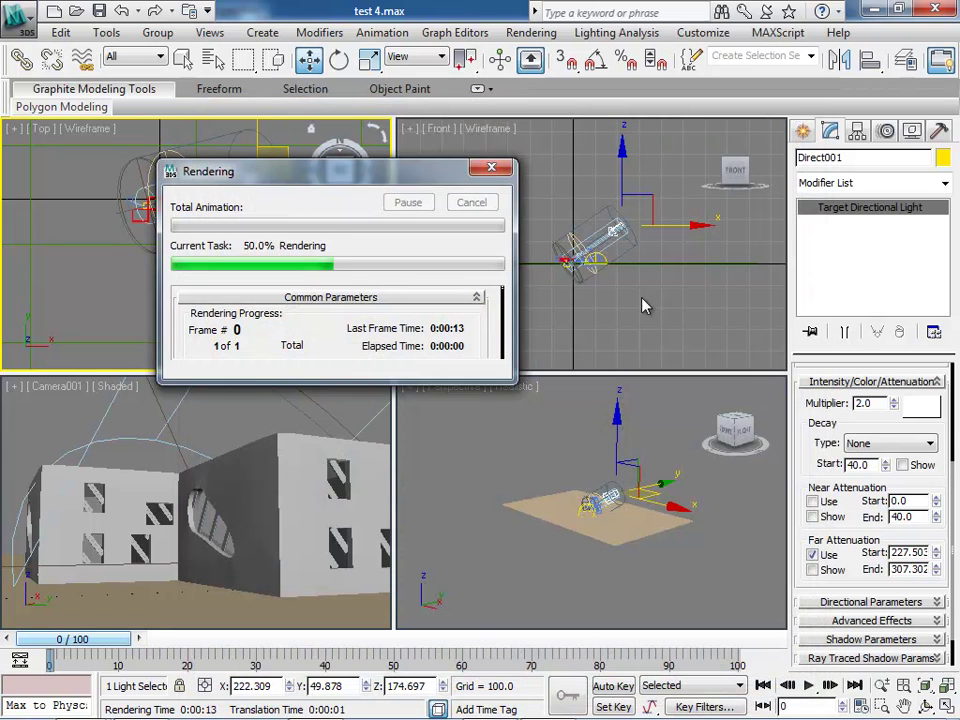
Set Direct001's multiplier to 5 and re-render Camera001 with the brighter sun.
{"action": "left_click", "coordinate": [862, 403]}
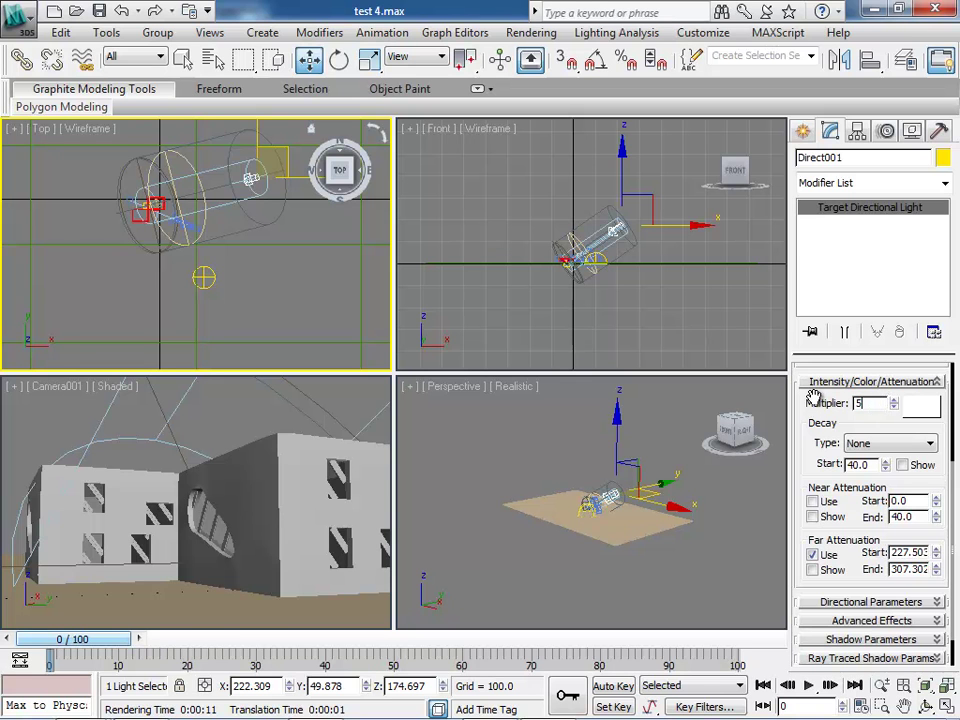
{"action": "left_click", "coordinate": [703, 577]}
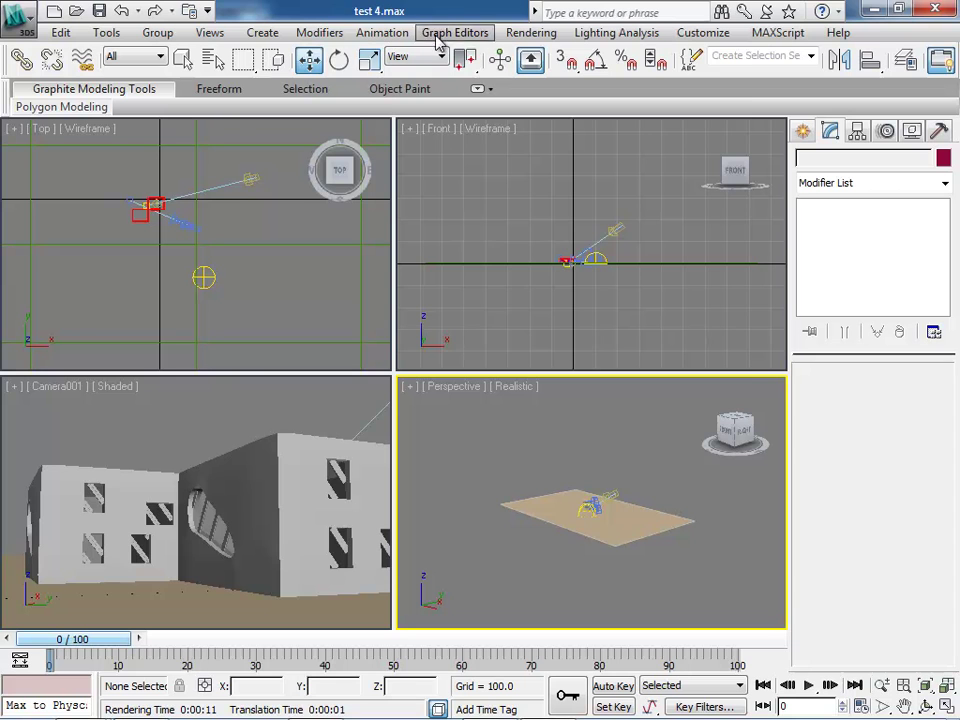
{"action": "left_click", "coordinate": [540, 32]}
{"action": "left_click", "coordinate": [540, 57]}
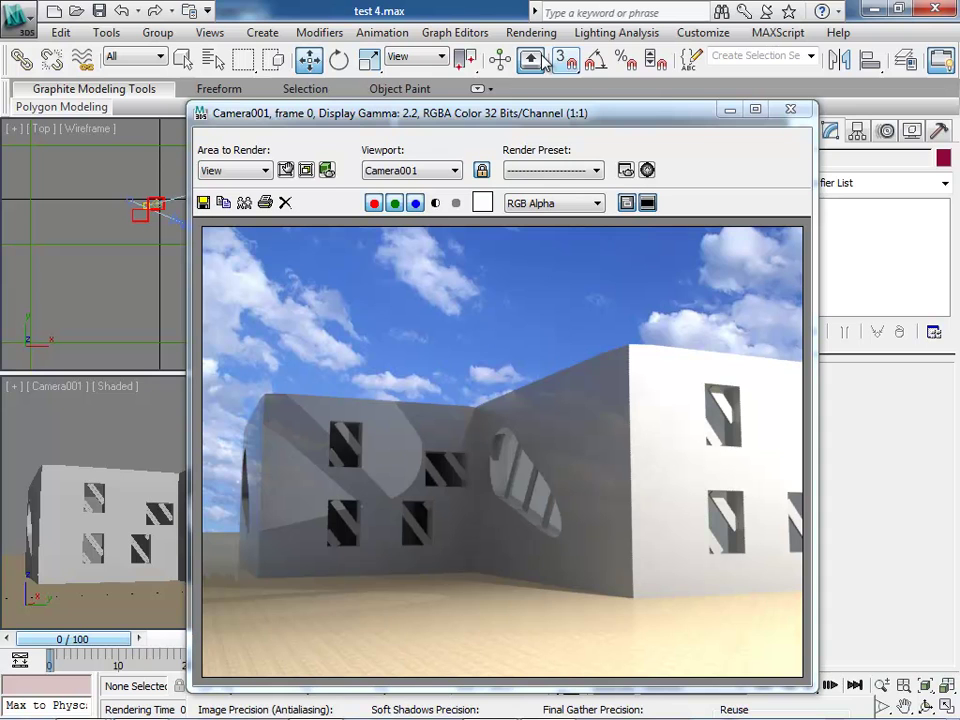
{"action": "left_click", "coordinate": [790, 108]}
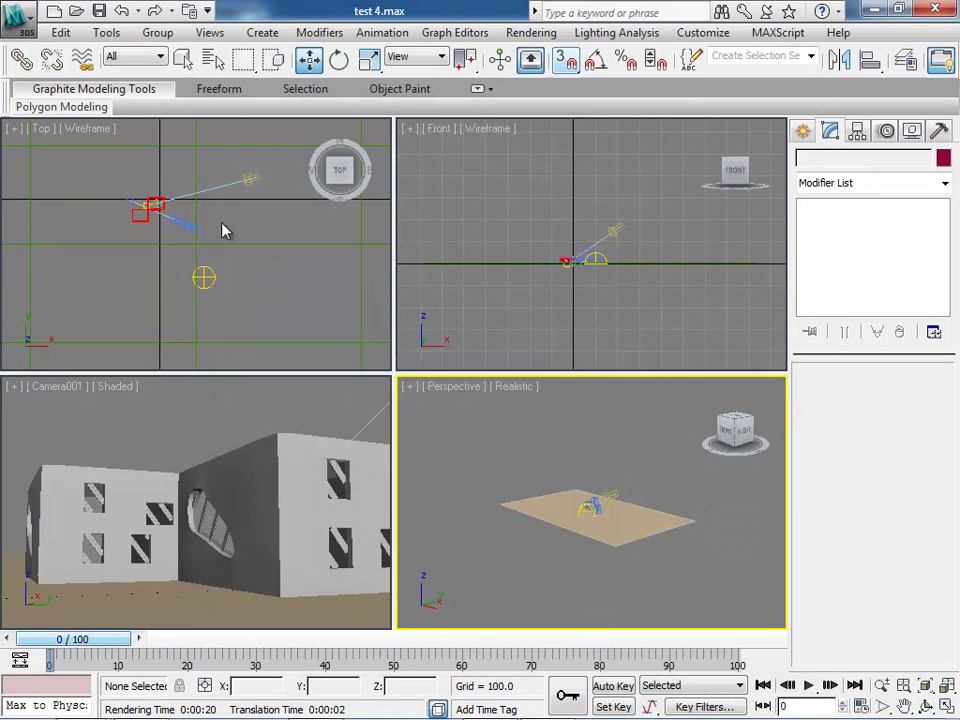
Select the Omni001 fill light in the Top view and reduce its multiplier.
{"action": "left_click", "coordinate": [70, 240]}
{"action": "scroll", "coordinate": [107, 242], "scroll_direction": "up", "scroll_amount": 7}
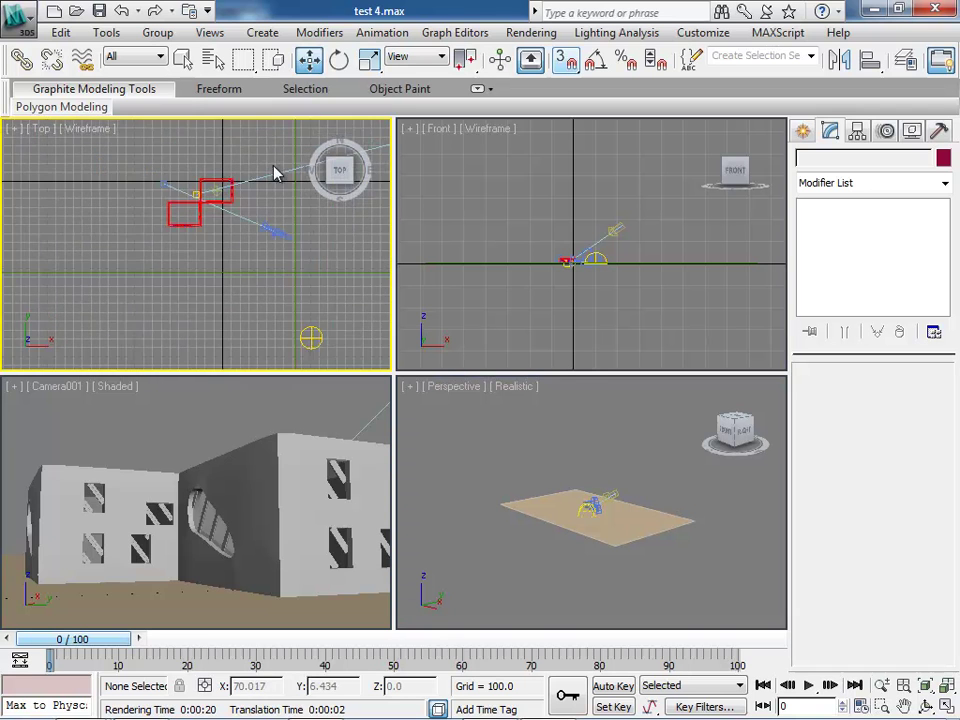
{"action": "middle_click_drag", "start_coordinate": [216, 195], "coordinate": [225, 293]}
{"action": "scroll", "coordinate": [210, 260], "scroll_direction": "up", "scroll_amount": 3}
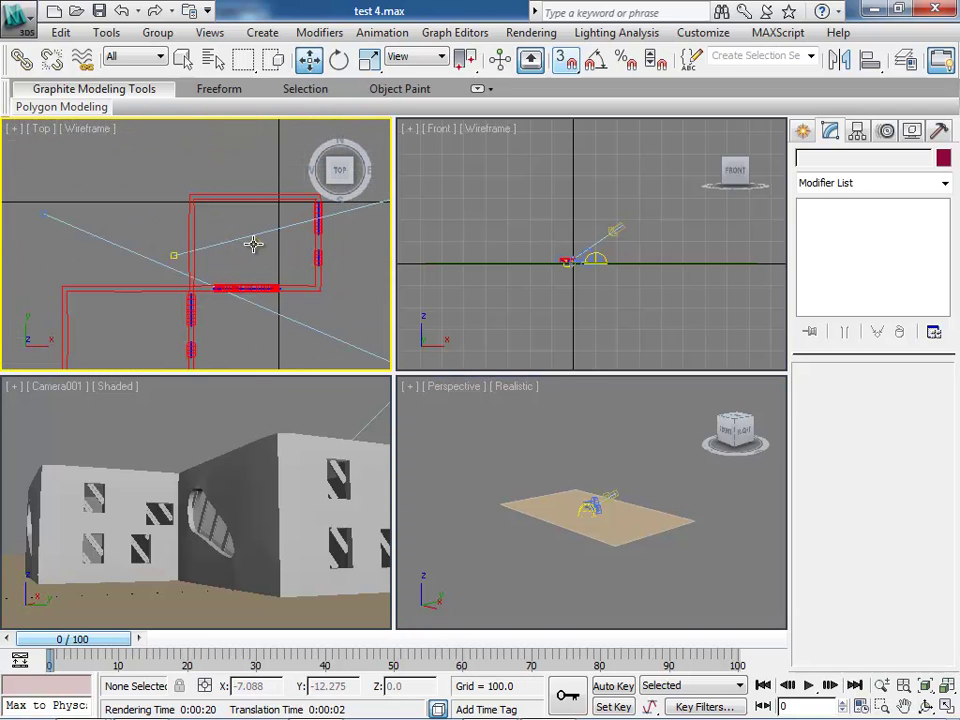
{"action": "left_click", "coordinate": [253, 242]}
{"action": "left_click", "coordinate": [894, 442]}
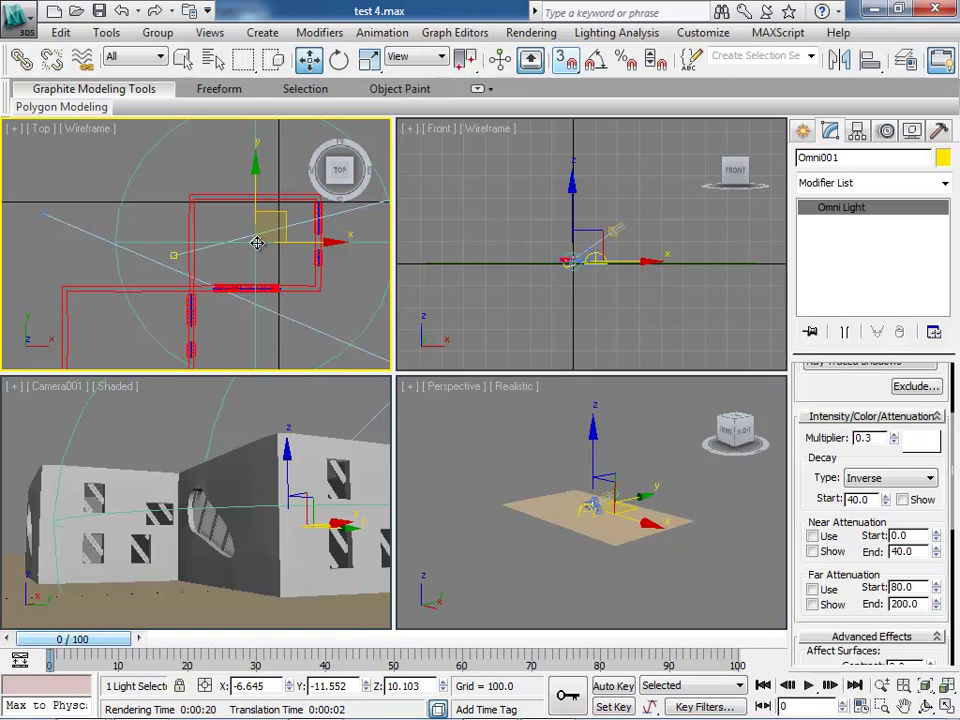
Create instanced omni copy Omni002 at X -47.837, Y -43.887, Z 10.103.
{"action": "mouse_move", "coordinate": [253, 242]}
{"action": "left_mouse_down", "text": "shift"}
{"action": "mouse_move", "coordinate": [118, 360]}
{"action": "mouse_move", "coordinate": [110, 356]}
{"action": "left_mouse_up", "text": "shift"}
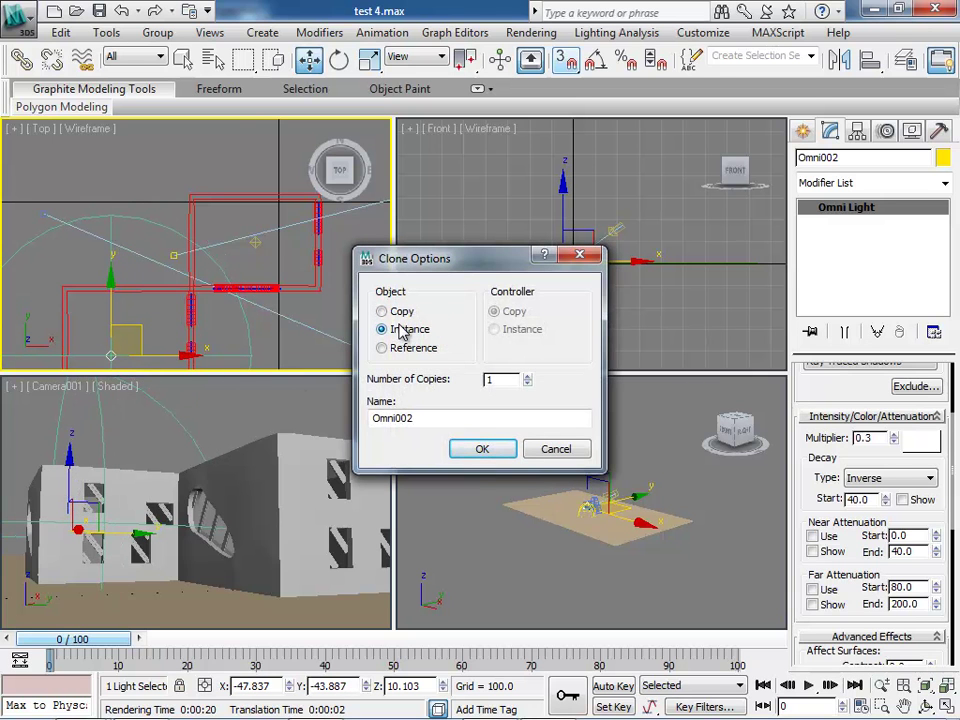
{"action": "left_click", "coordinate": [500, 452]}
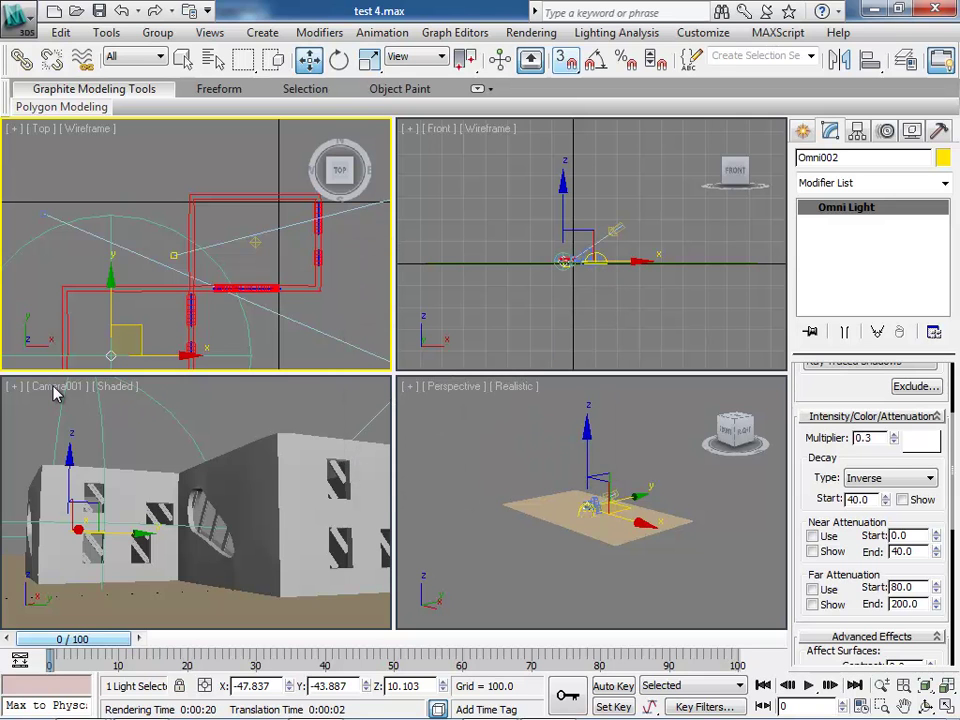
{"action": "right_click", "coordinate": [56, 393]}
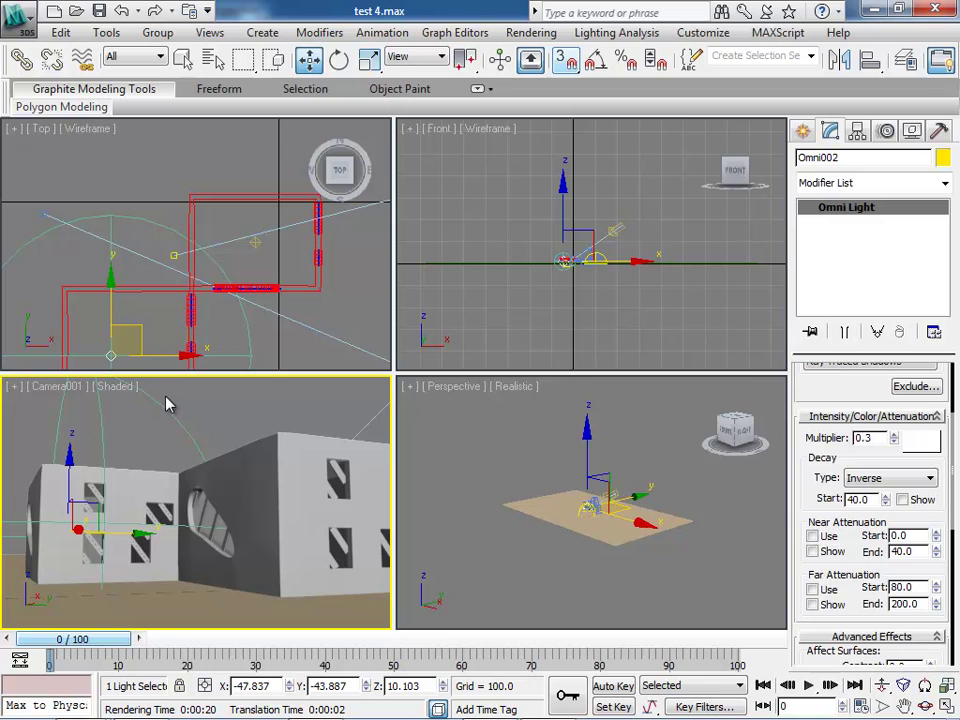
{"action": "left_click", "coordinate": [527, 32]}
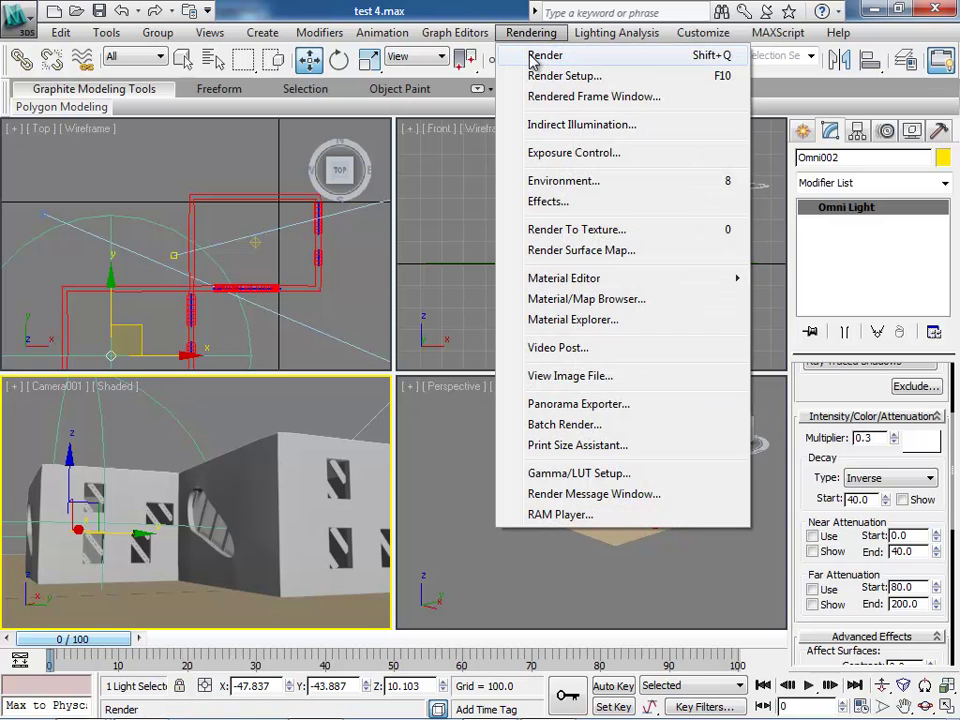
Render Camera001 with both omni lights, then bring up the Material Editor on 03 - Default.
{"action": "left_click", "coordinate": [533, 56]}
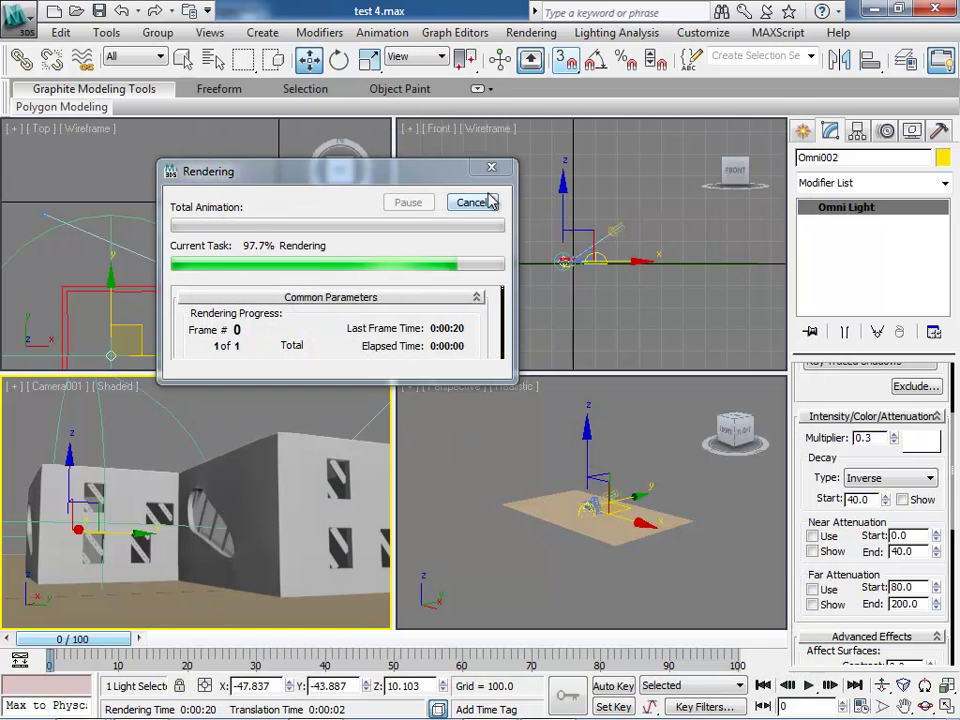
{"action": "left_click", "coordinate": [489, 202]}
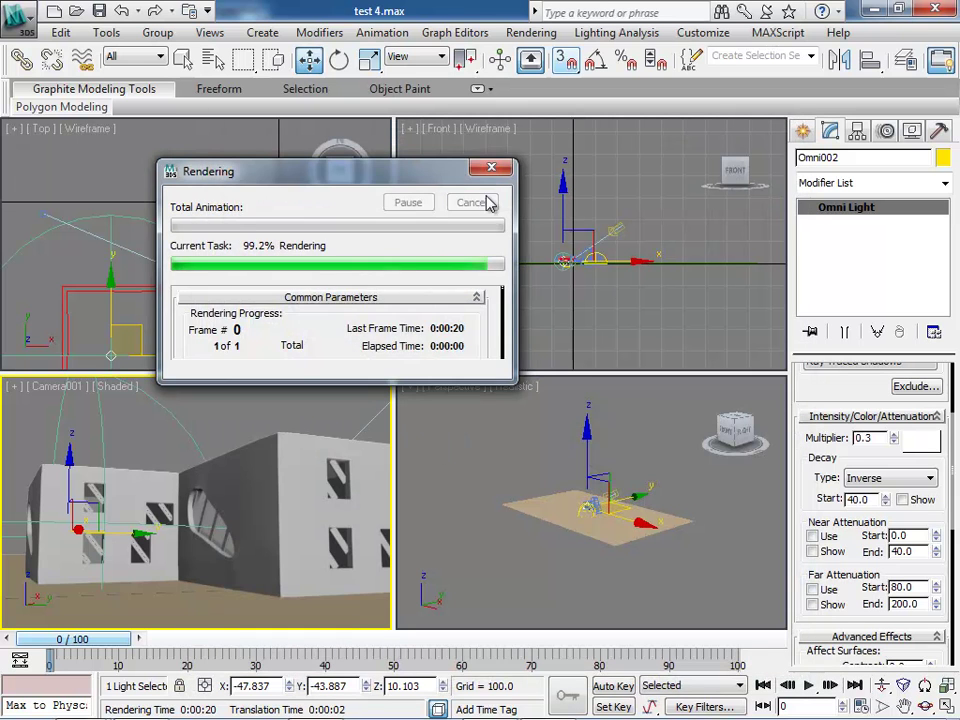
{"action": "key", "text": "m"}
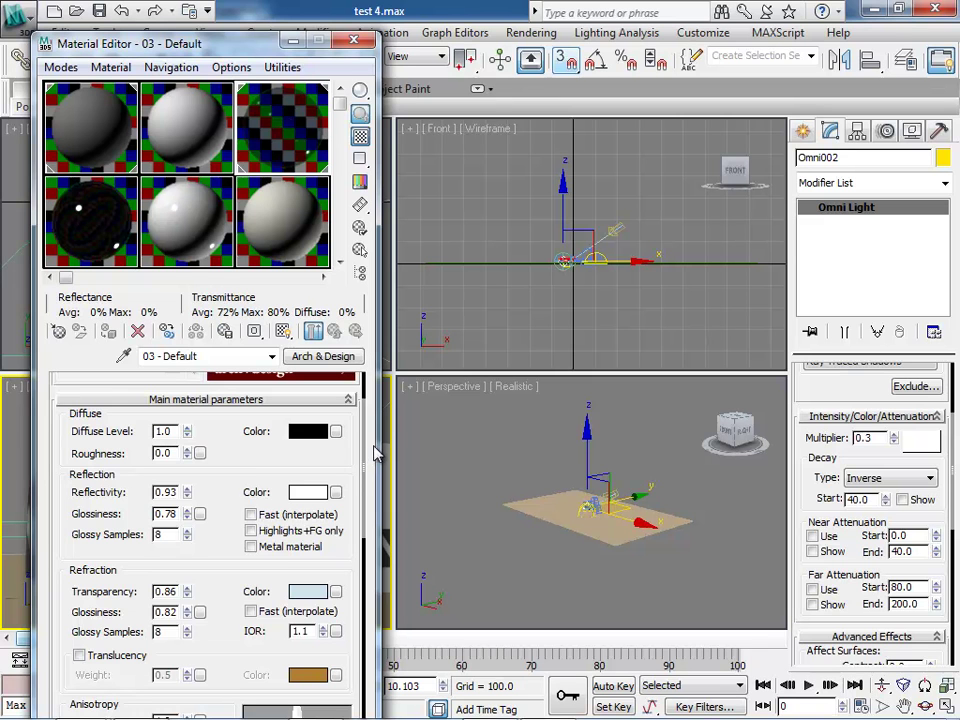
Move the Material Editor aside and select the sun's directional light Direct001 in Top view.
{"action": "scroll", "coordinate": [260, 502], "scroll_direction": "down", "scroll_amount": 5}
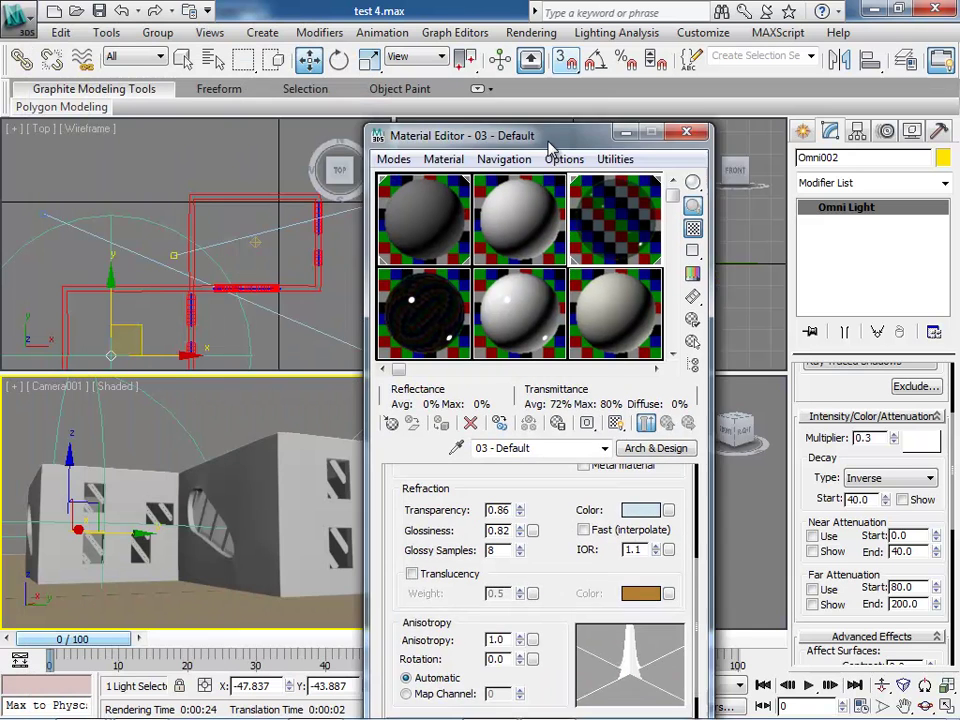
{"action": "left_click_drag", "start_coordinate": [548, 148], "coordinate": [608, 115]}
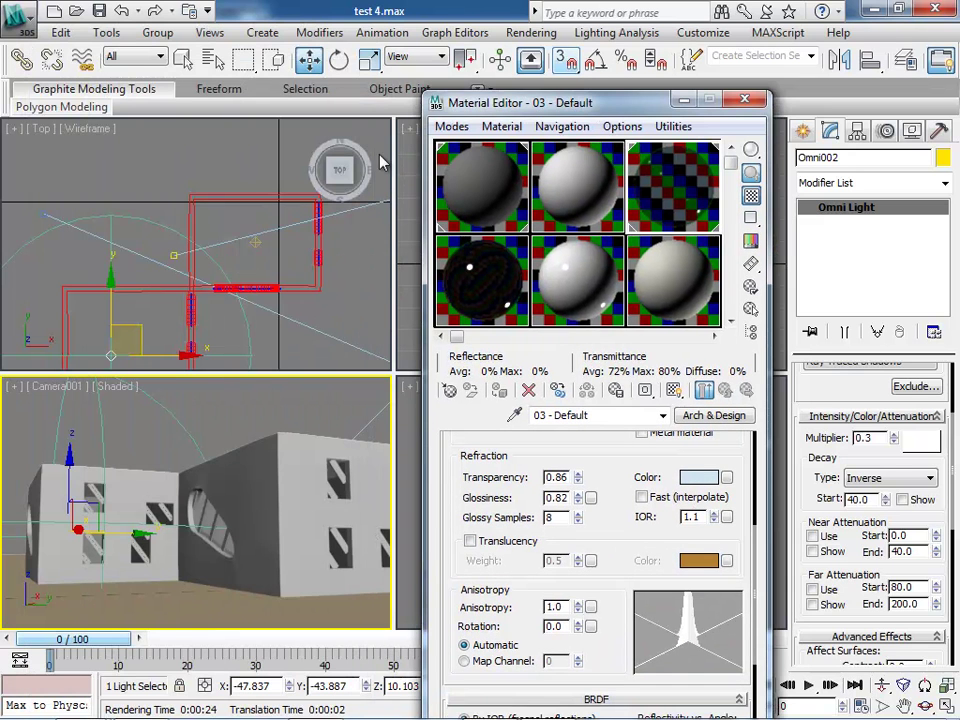
{"action": "left_click", "coordinate": [274, 257]}
{"action": "scroll", "coordinate": [101, 216], "scroll_direction": "down", "scroll_amount": 6}
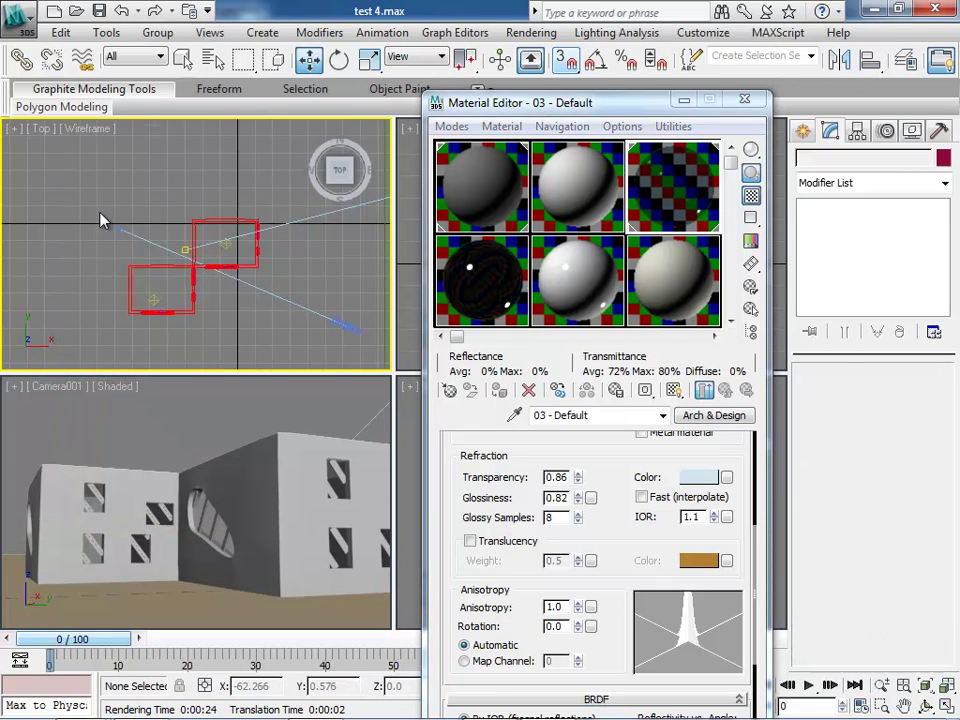
{"action": "left_click", "coordinate": [343, 208]}
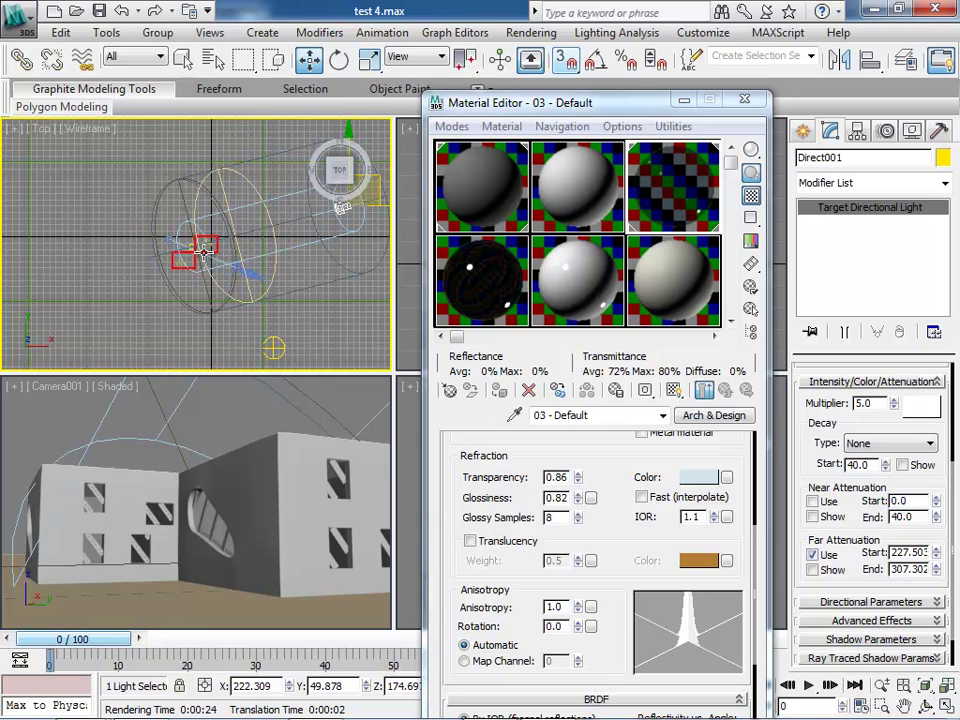
Turn off shadows for Omni001 in the Light Lister.
{"action": "left_click", "coordinate": [100, 36]}
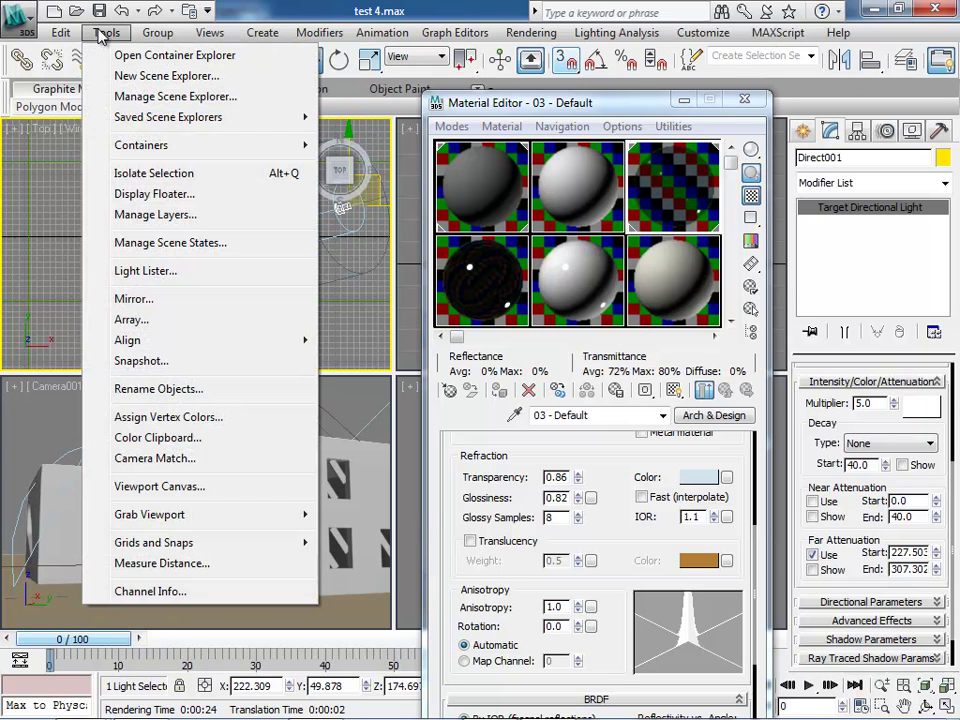
{"action": "left_click", "coordinate": [146, 271]}
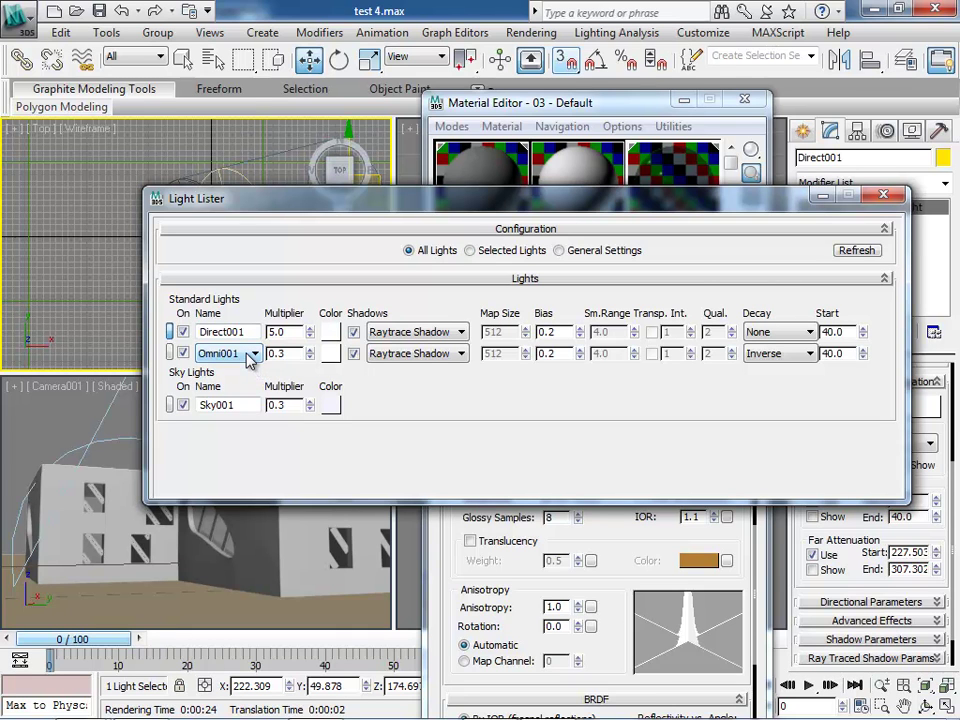
{"action": "left_click", "coordinate": [247, 353]}
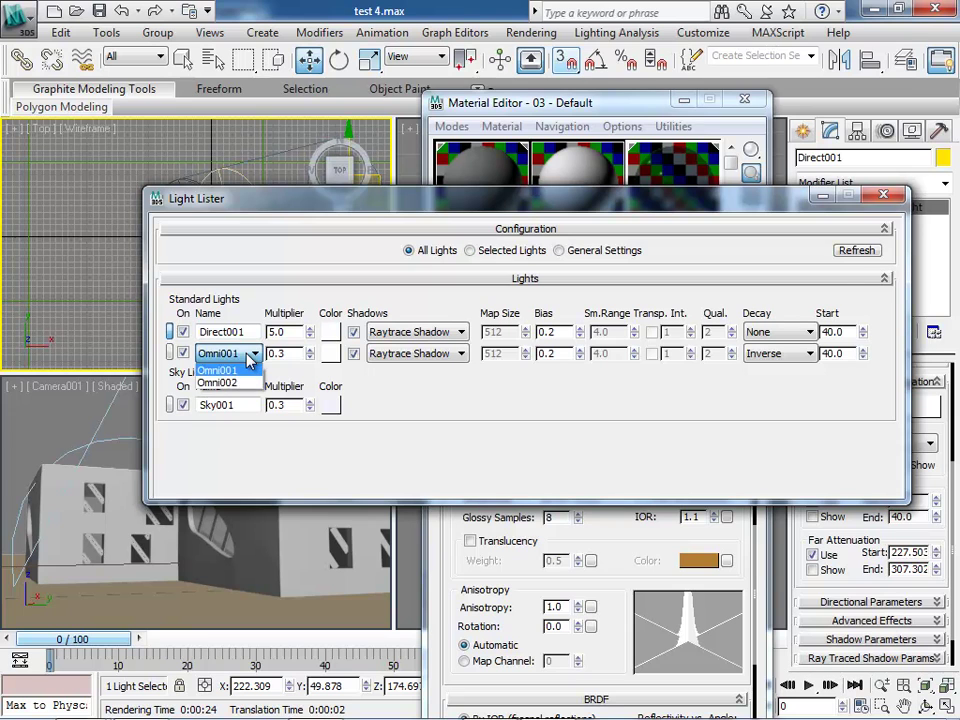
{"action": "left_click", "coordinate": [236, 369]}
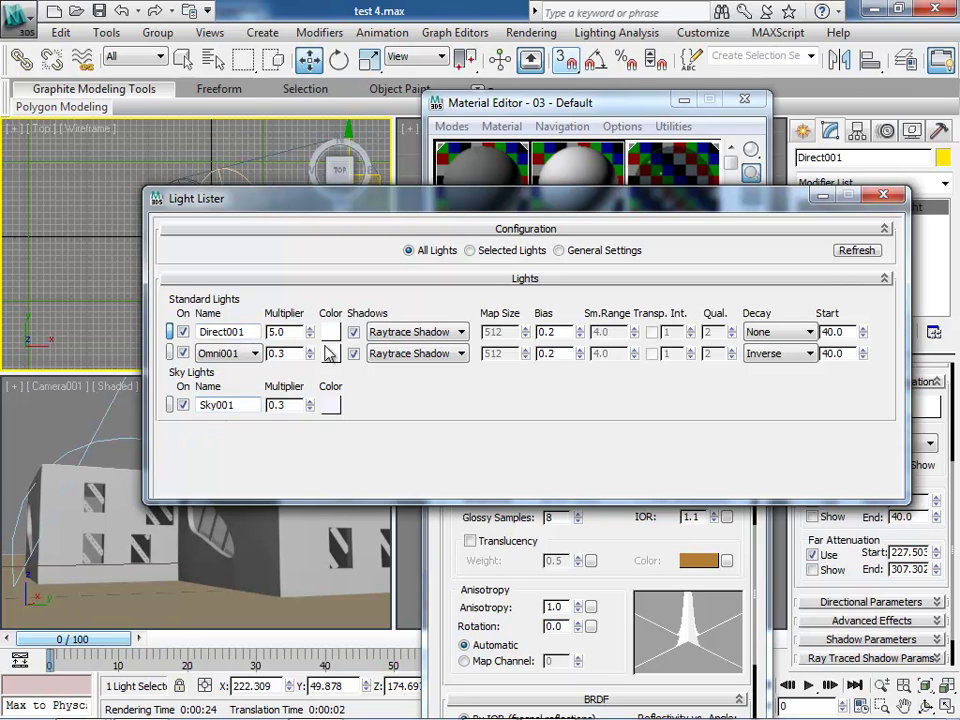
{"action": "left_click", "coordinate": [354, 354]}
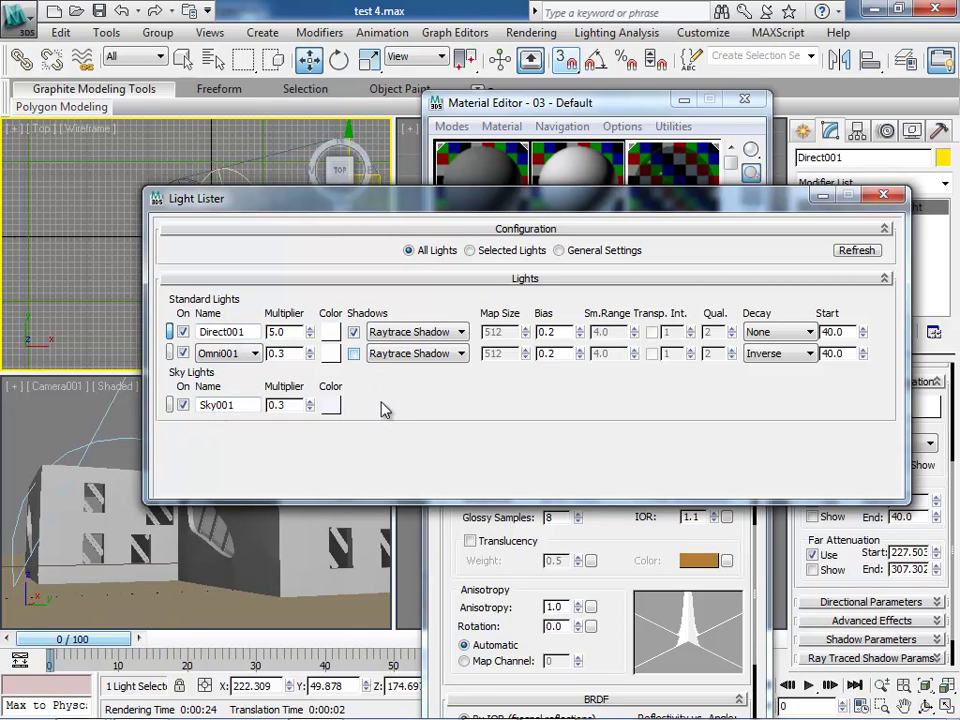
{"action": "left_click", "coordinate": [878, 196]}
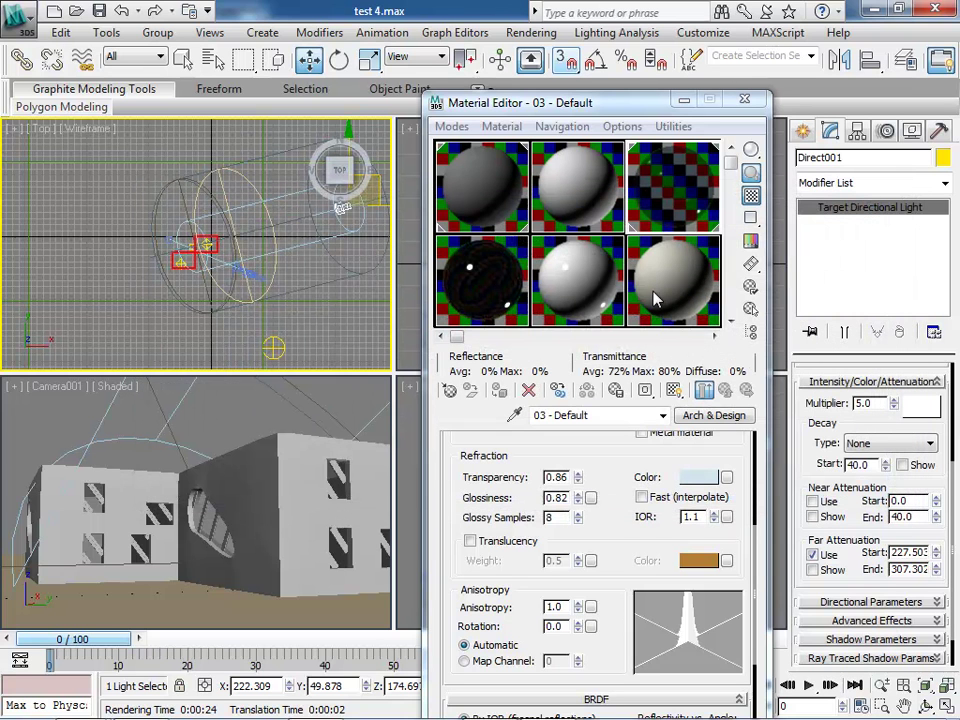
Re-render the Camera001 view with Omni001's shadows off.
{"action": "left_click", "coordinate": [54, 387]}
{"action": "left_click", "coordinate": [39, 409]}
{"action": "left_click", "coordinate": [33, 387]}
{"action": "left_click", "coordinate": [33, 423]}
{"action": "left_click", "coordinate": [530, 32]}
{"action": "left_click", "coordinate": [527, 60]}
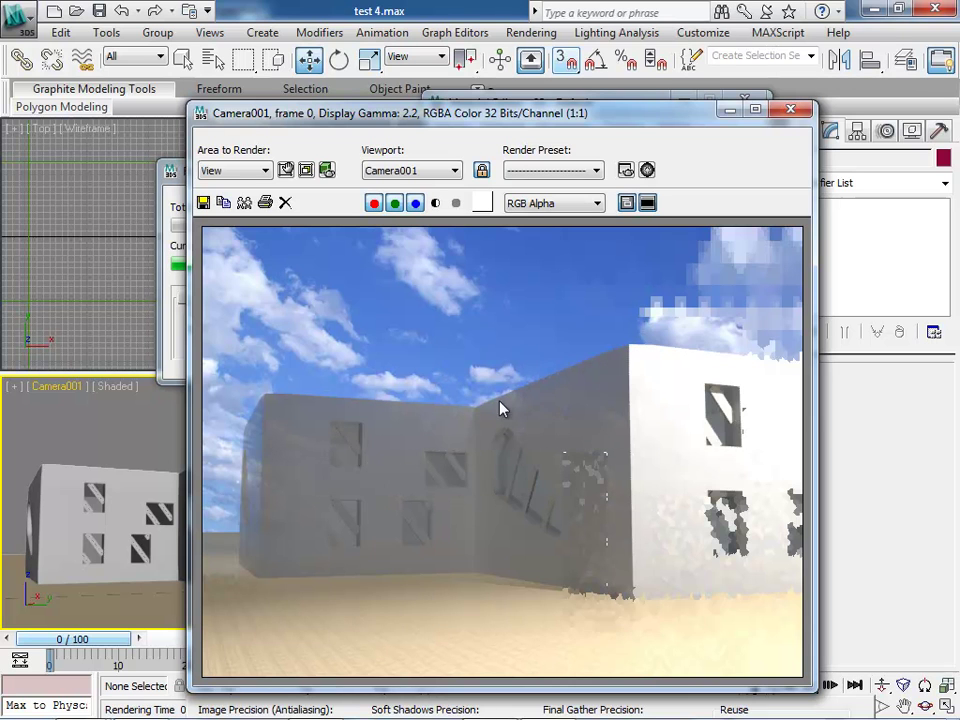
{"action": "left_click", "coordinate": [790, 110]}
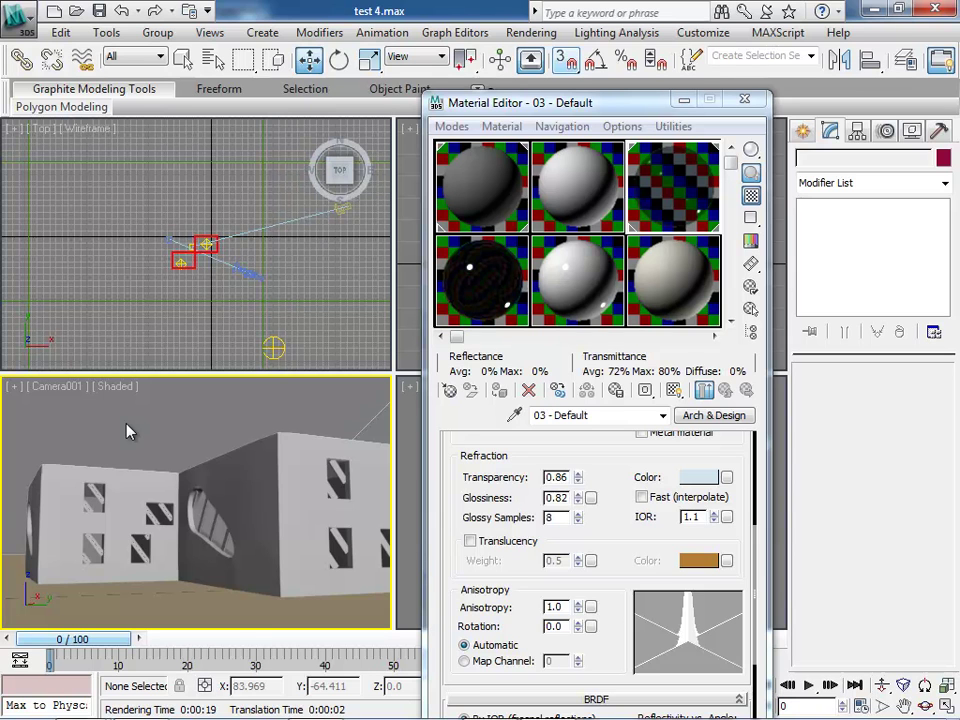
Close the Material Editor and turn on Omni002's shadows in the Light Lister.
{"action": "key", "text": "m"}
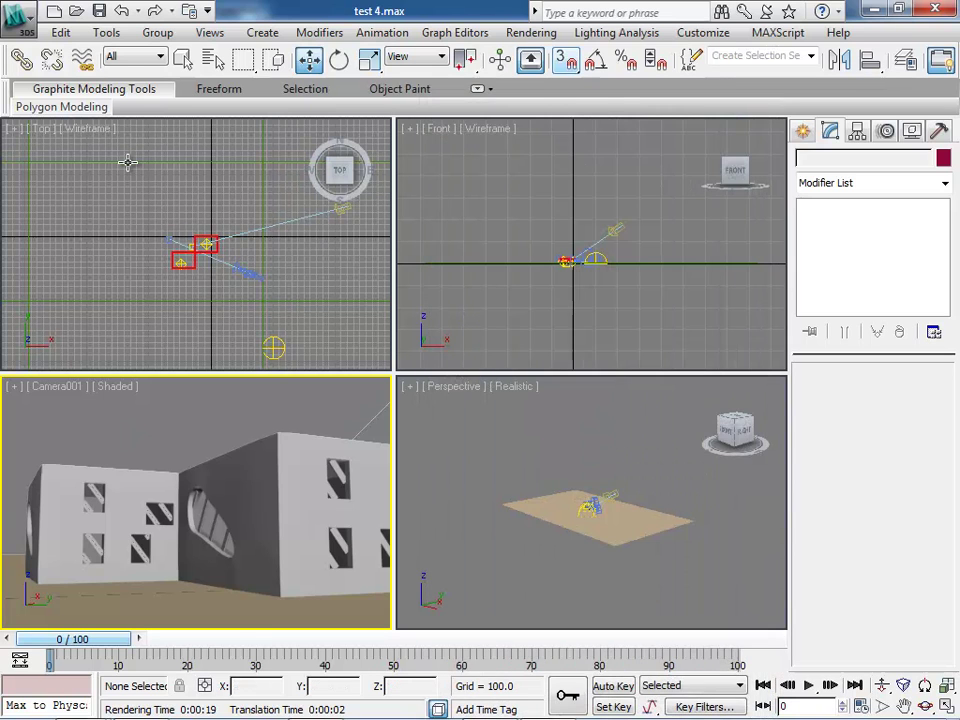
{"action": "left_click", "coordinate": [104, 32]}
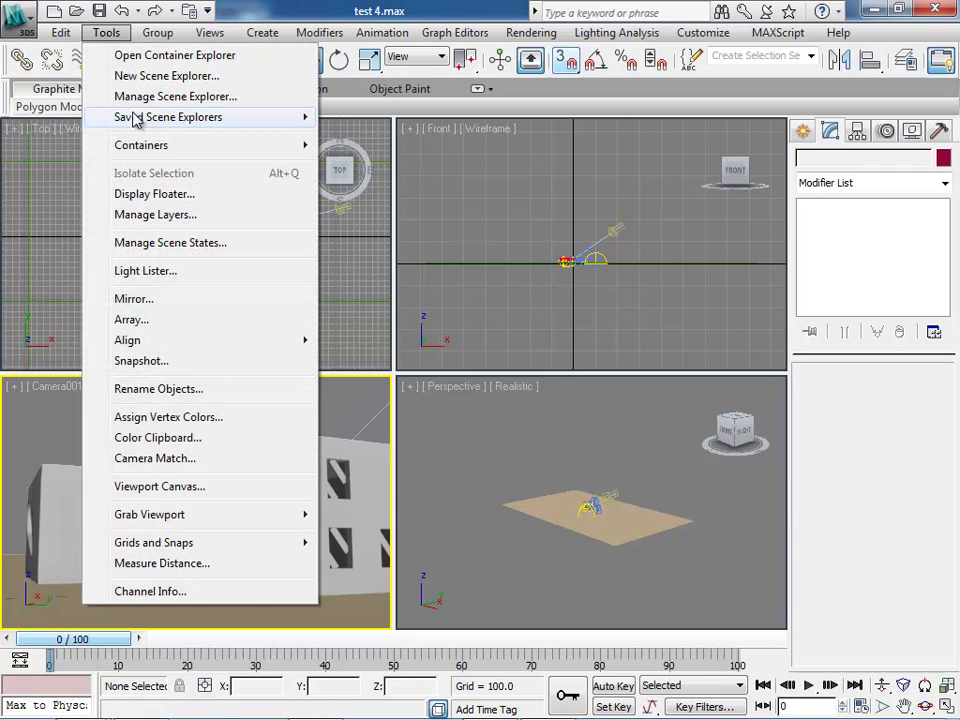
{"action": "left_click", "coordinate": [150, 270]}
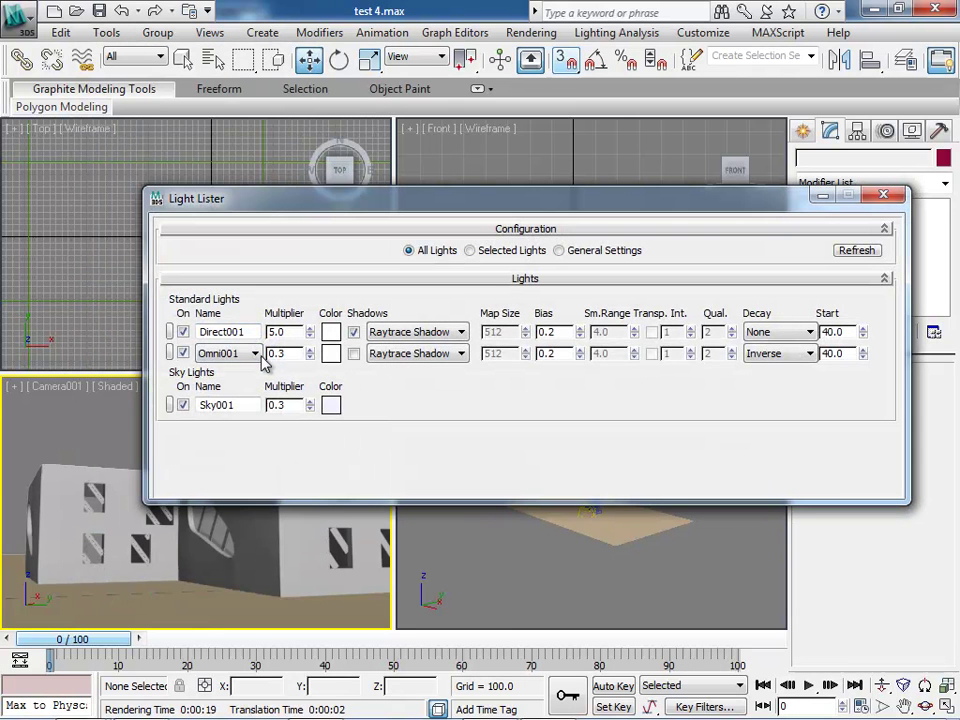
{"action": "left_click", "coordinate": [255, 354]}
{"action": "left_click", "coordinate": [246, 382]}
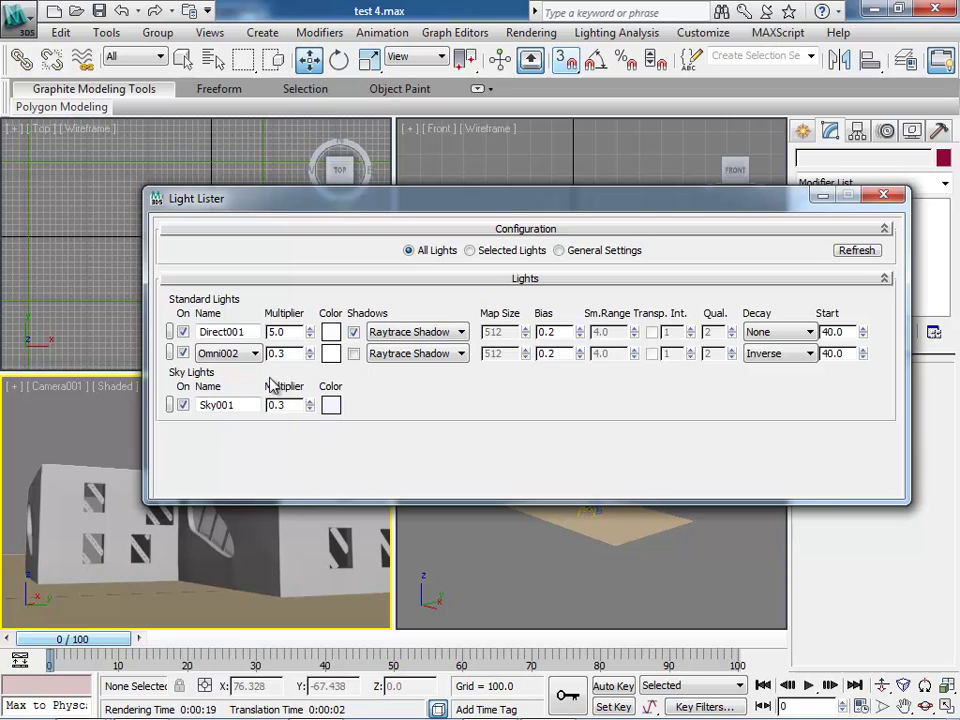
{"action": "left_click", "coordinate": [354, 353]}
Leave Omni001's shadows off, close the Light Lister, and select Direct001.
{"action": "left_click", "coordinate": [255, 354]}
{"action": "left_click", "coordinate": [244, 371]}
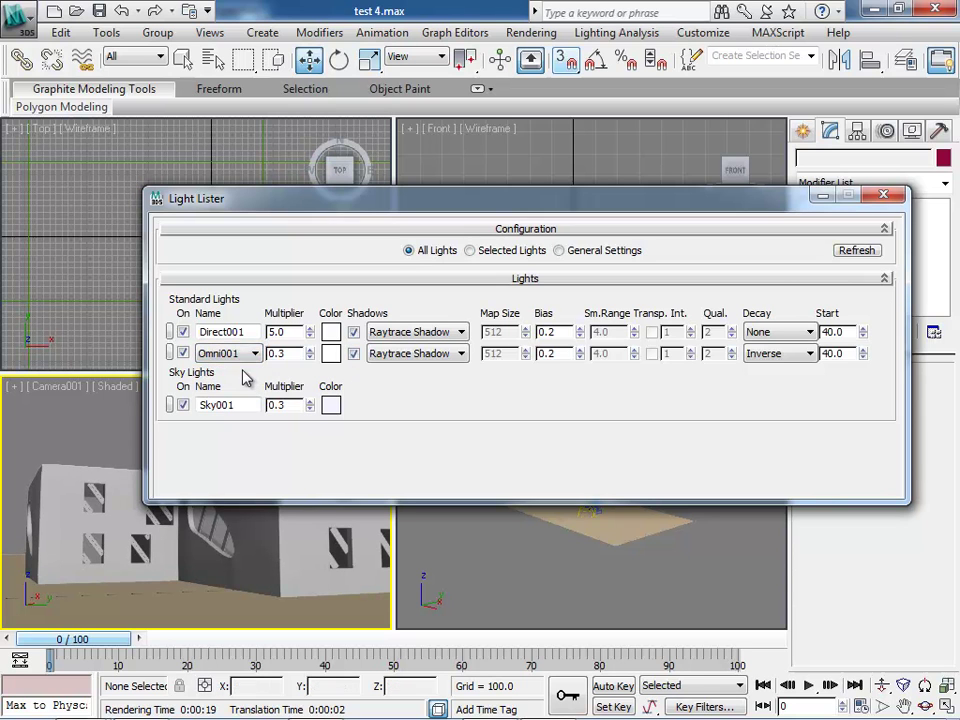
{"action": "left_click", "coordinate": [354, 353]}
{"action": "left_click", "coordinate": [883, 195]}
{"action": "left_click", "coordinate": [345, 209]}
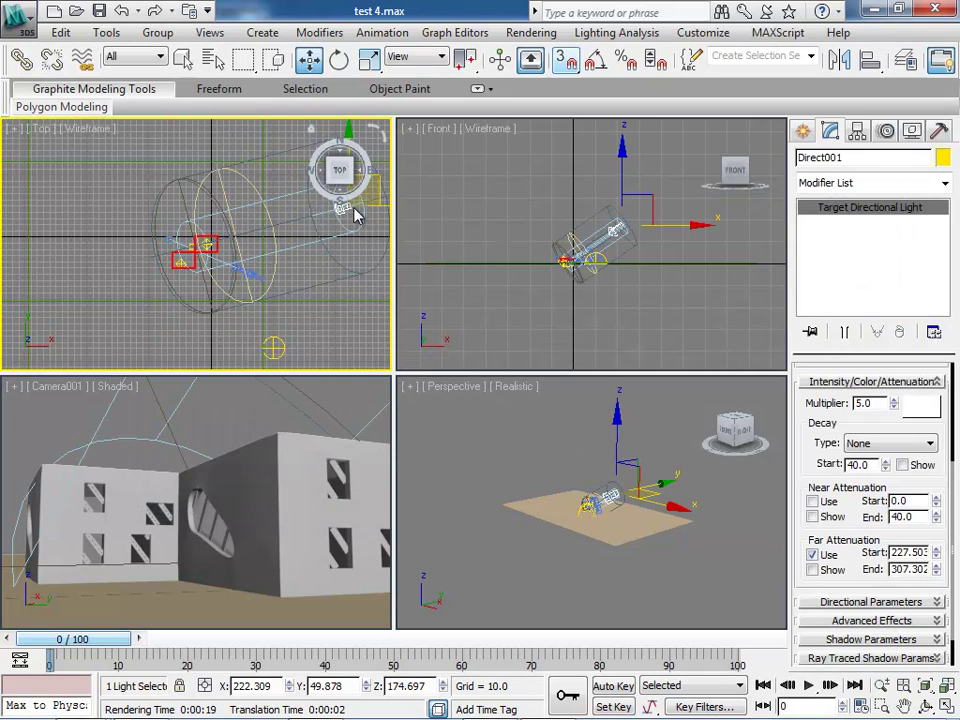
Move the sun light lower in the Top view and re-render Camera001.
{"action": "left_click_drag", "start_coordinate": [360, 210], "coordinate": [366, 311]}
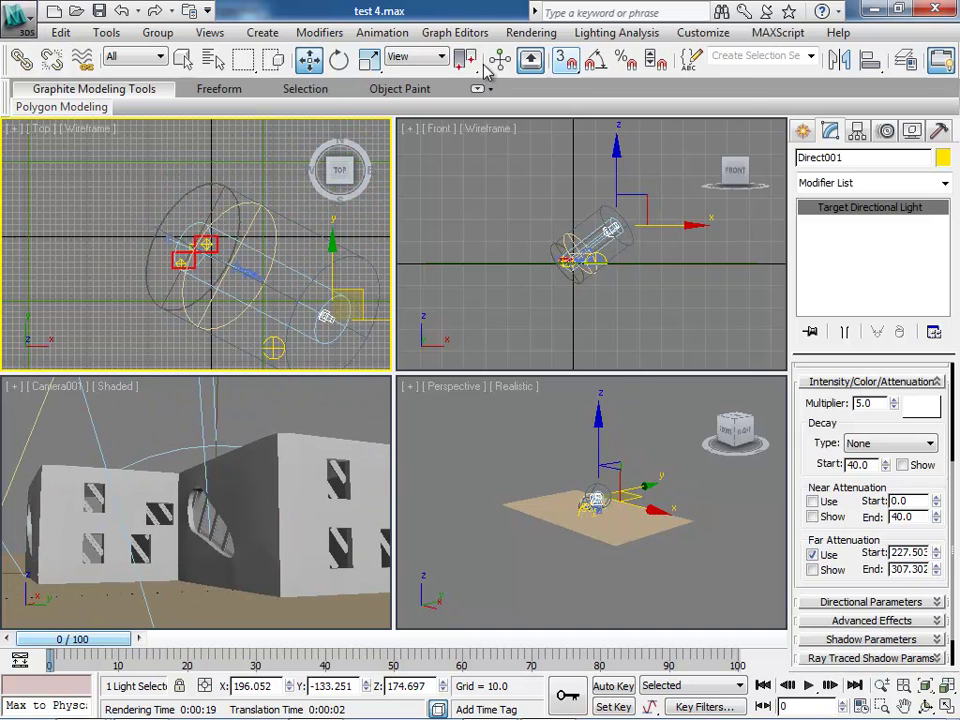
{"action": "left_click", "coordinate": [531, 32]}
{"action": "left_click", "coordinate": [550, 56]}
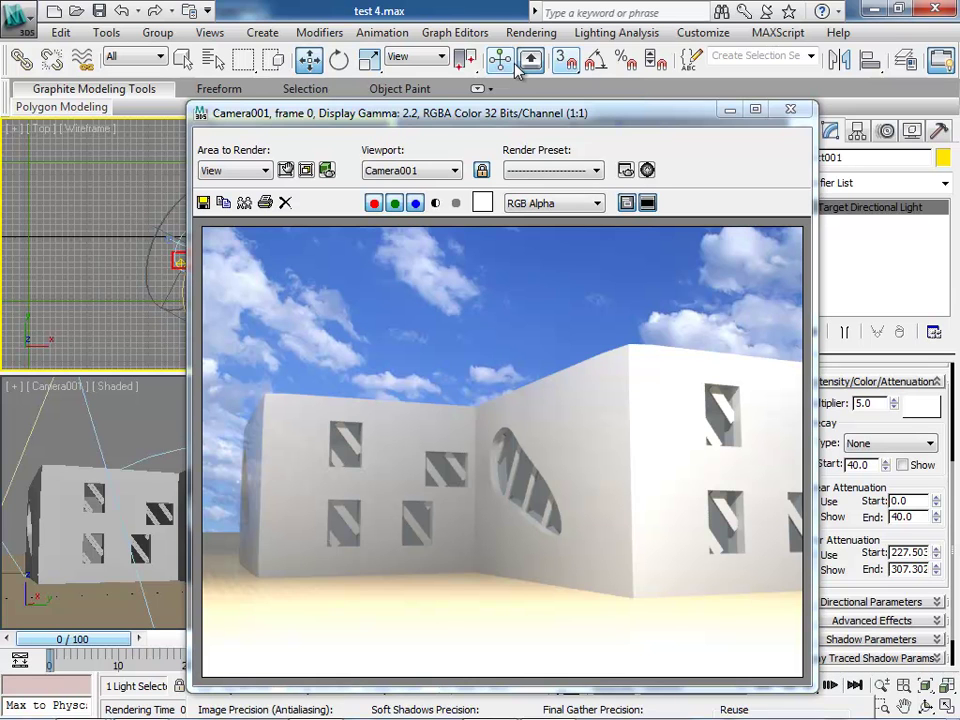
{"action": "left_click", "coordinate": [790, 109]}
Quit 3ds Max saving test 4.max, returning to the Rhinoceros model.
{"action": "left_click", "coordinate": [935, 8]}
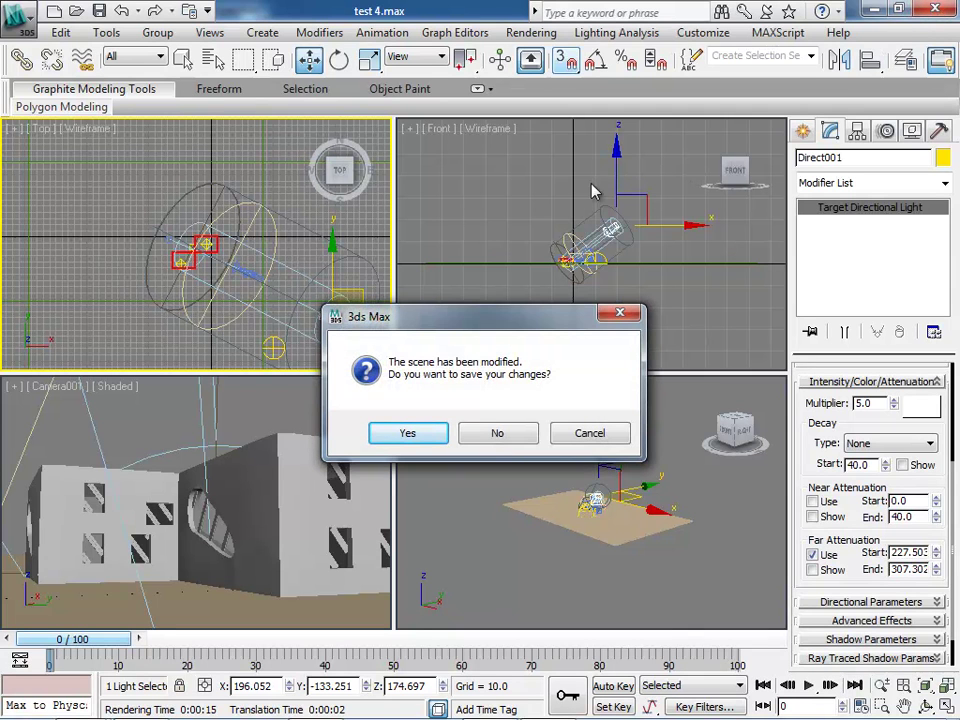
{"action": "left_click", "coordinate": [429, 440]}
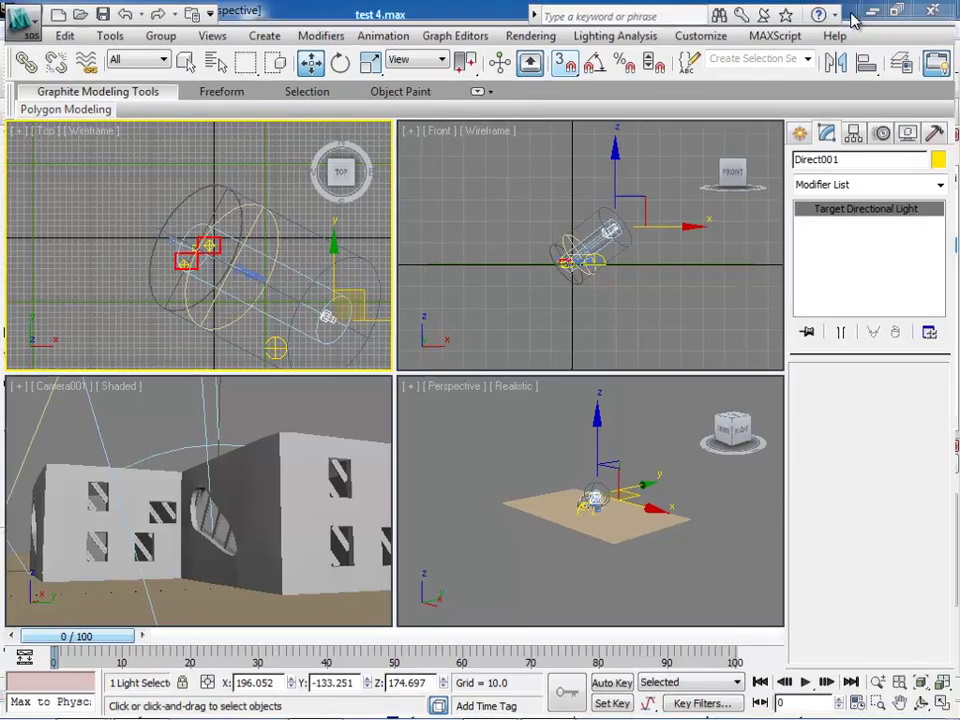
{"action": "left_click", "coordinate": [874, 9]}
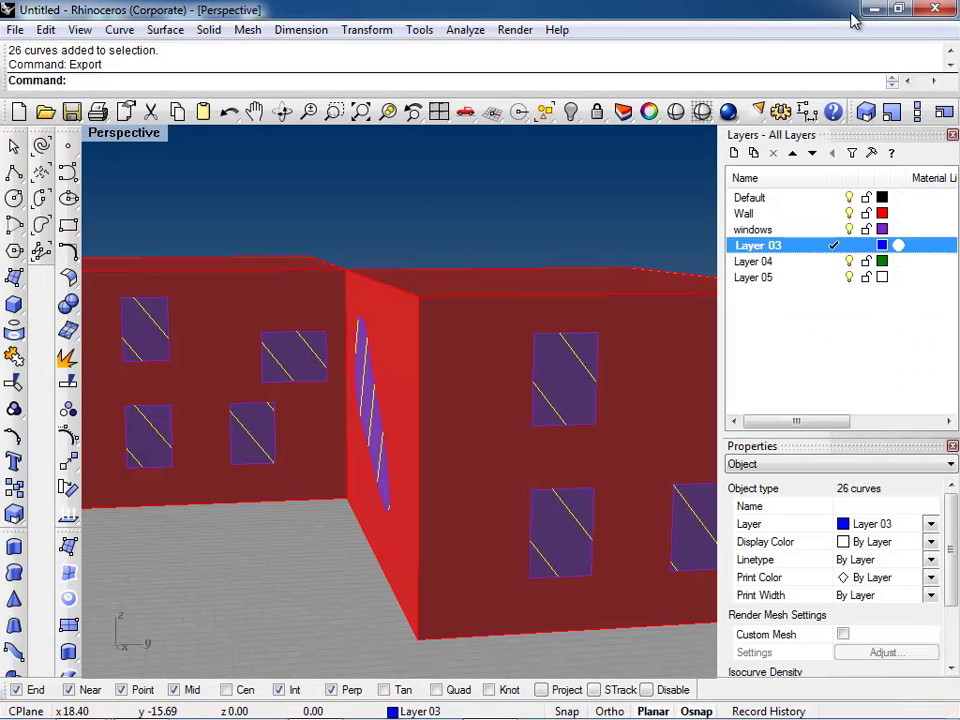